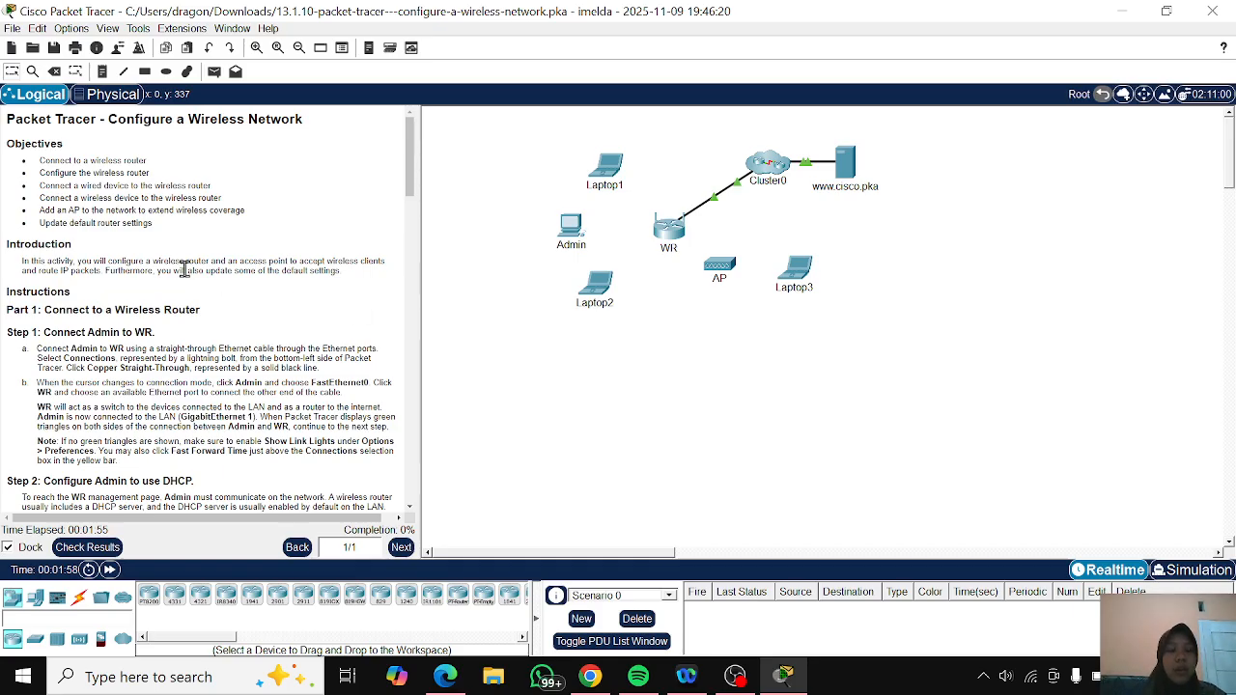
- Connect Admin's FastEthernet0 port to GigabitEthernet 1 on WR with a Copper Straight-Through cable
{"action": "scroll", "coordinate": [184, 269], "scroll_direction": "down", "scroll_amount": 5}
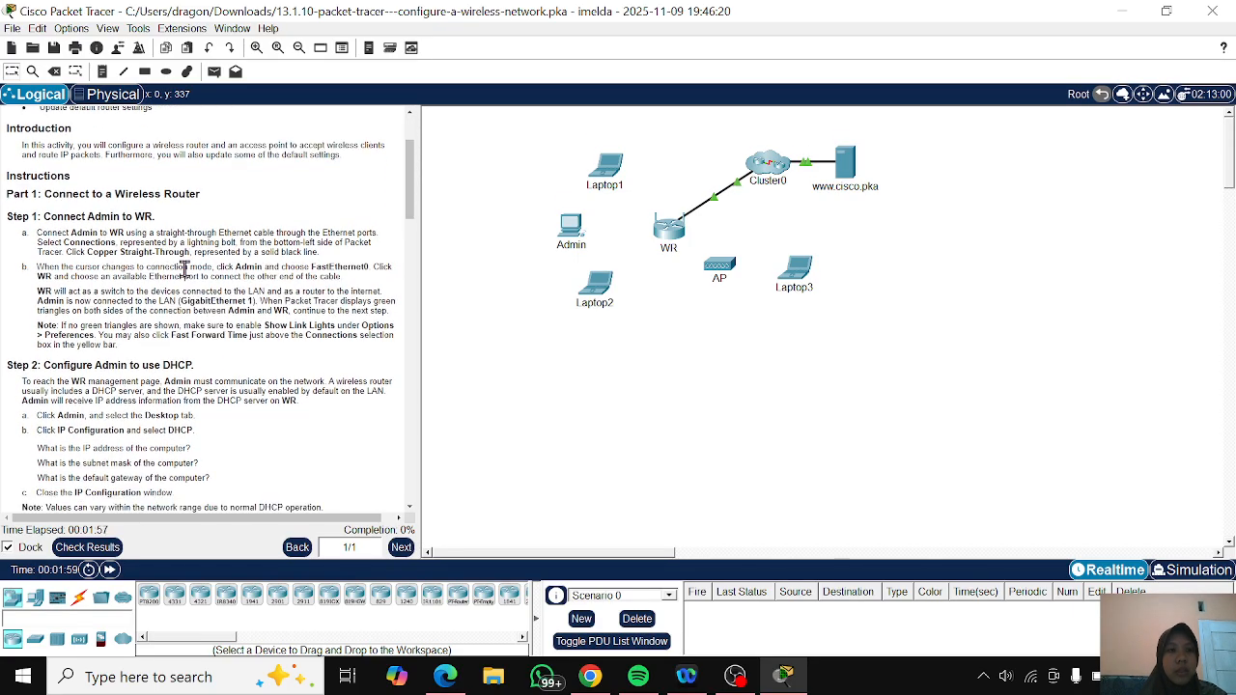
{"action": "scroll", "coordinate": [184, 268], "scroll_direction": "down", "scroll_amount": 1}
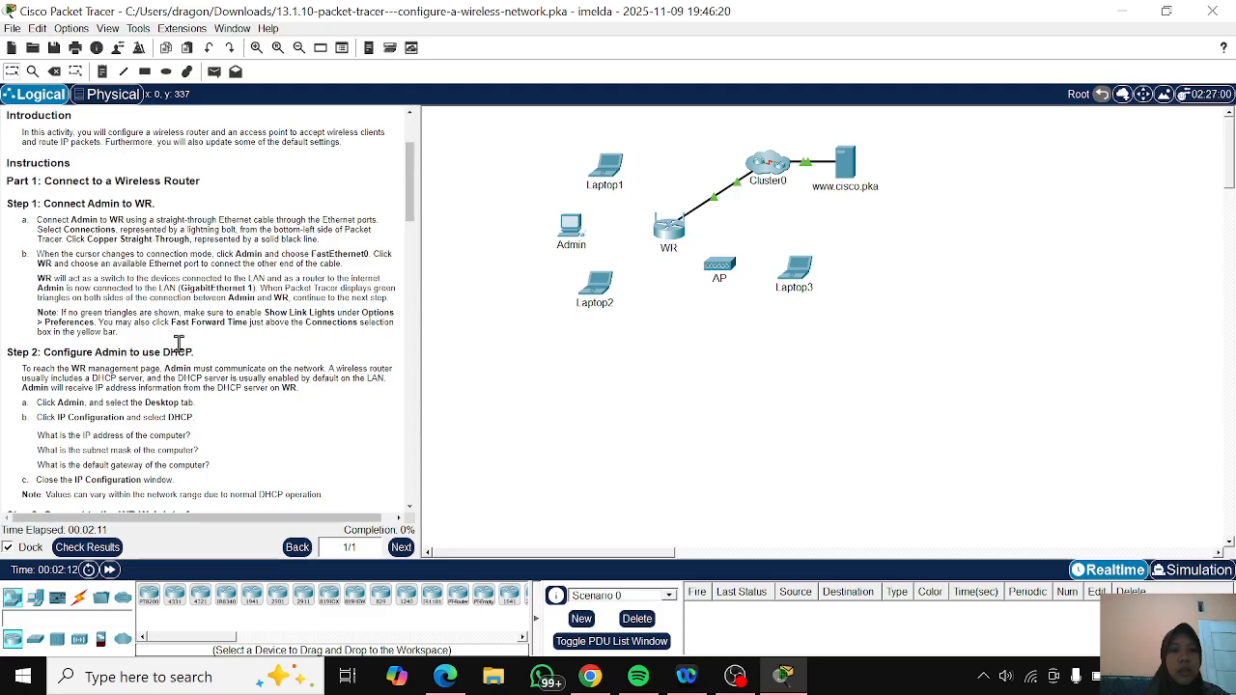
{"action": "left_click", "coordinate": [79, 599]}
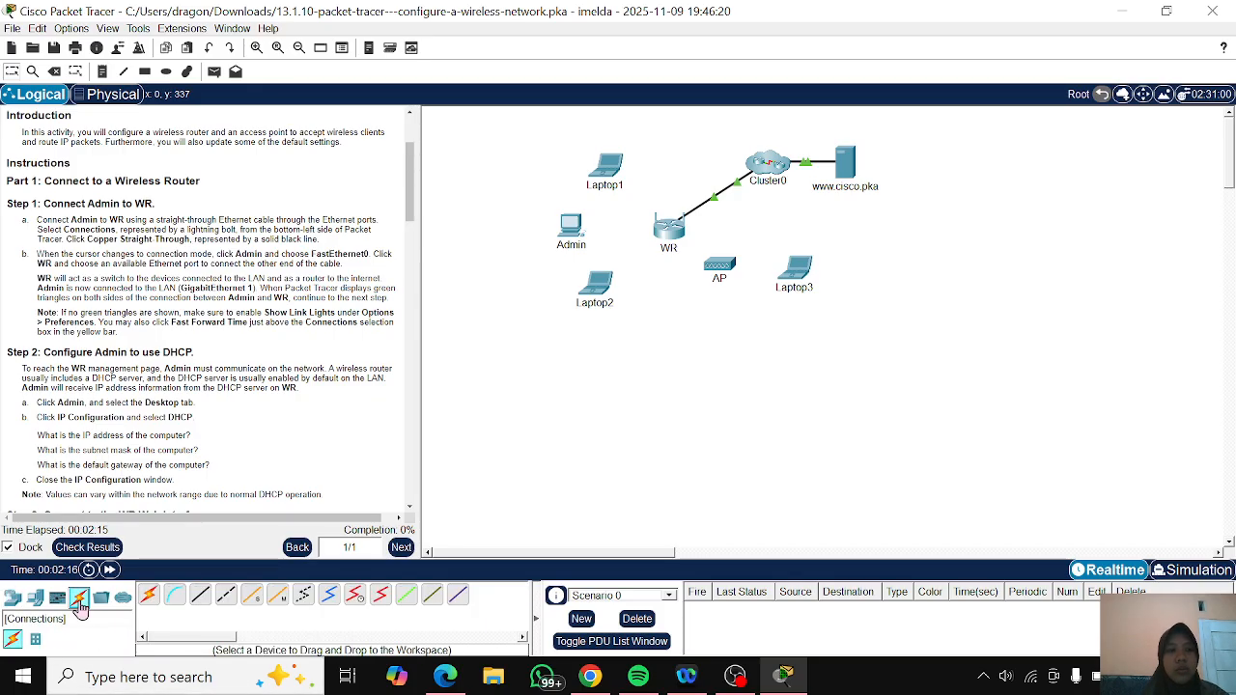
{"action": "left_click", "coordinate": [202, 601]}
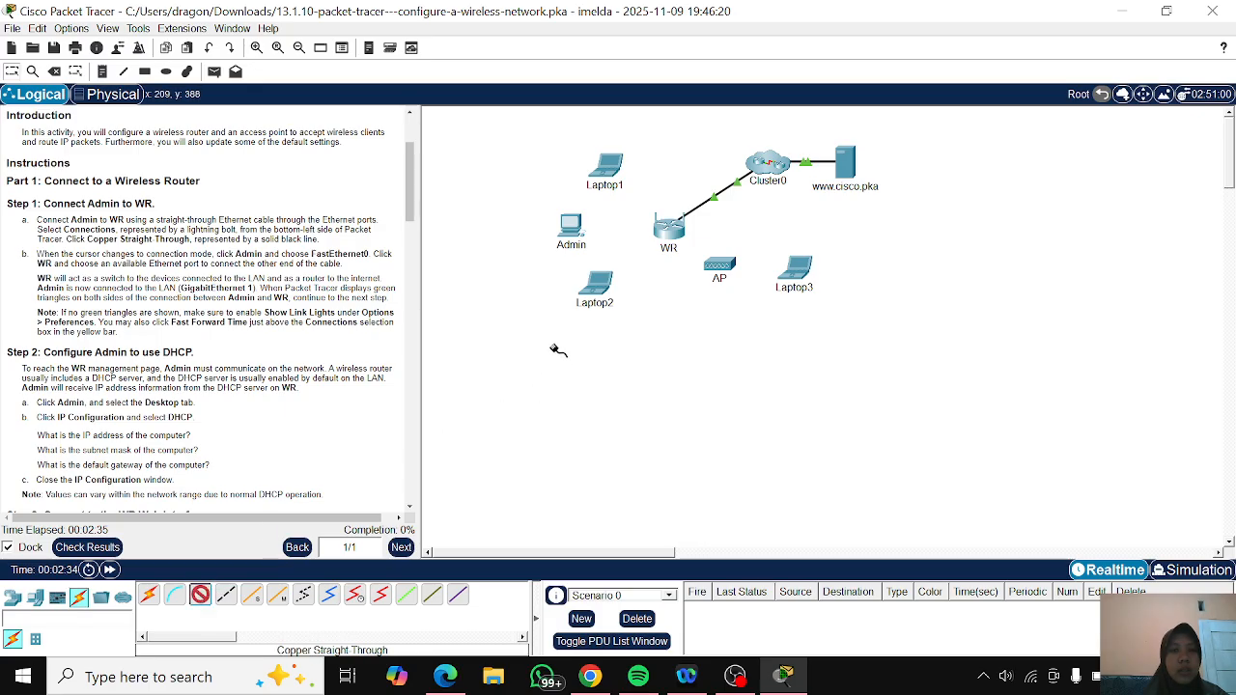
{"action": "left_click", "coordinate": [570, 230]}
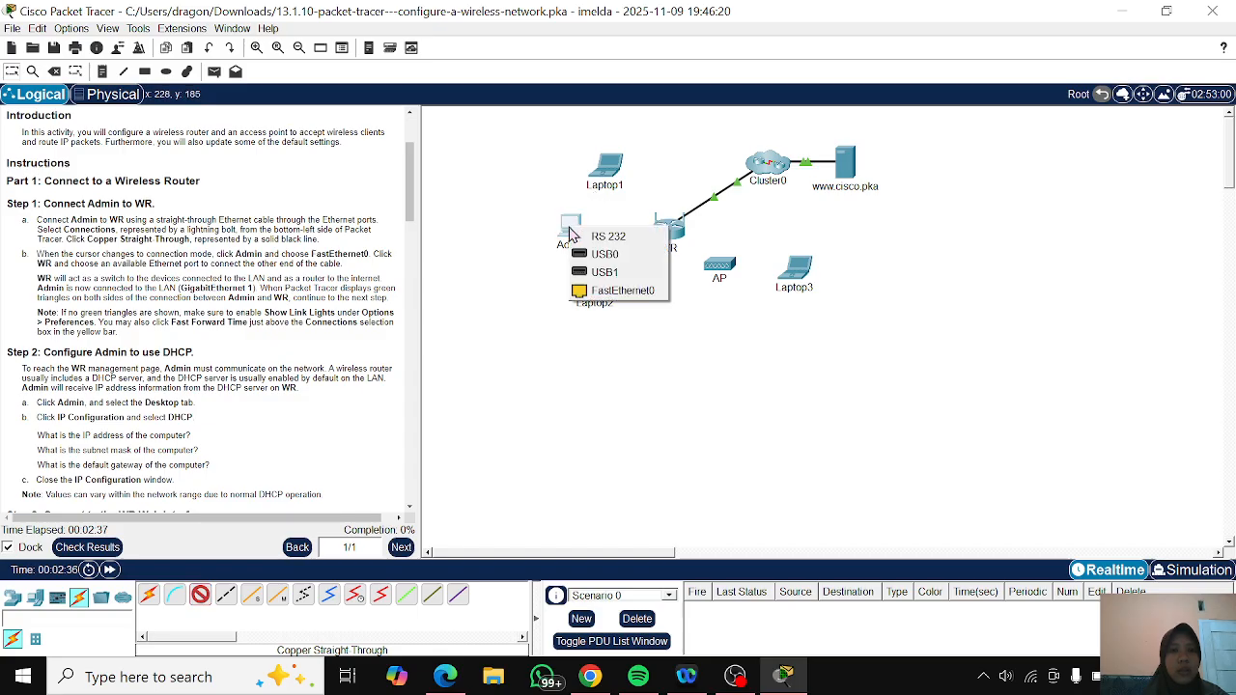
{"action": "left_click", "coordinate": [581, 292]}
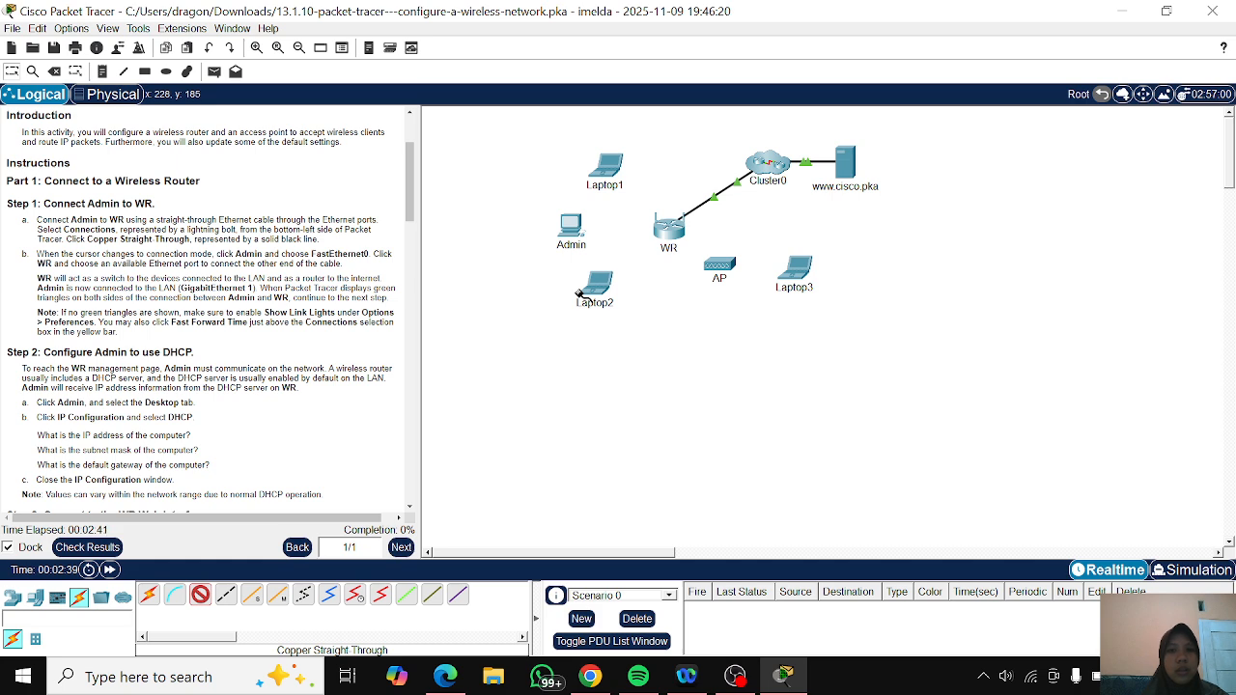
{"action": "left_click", "coordinate": [670, 229]}
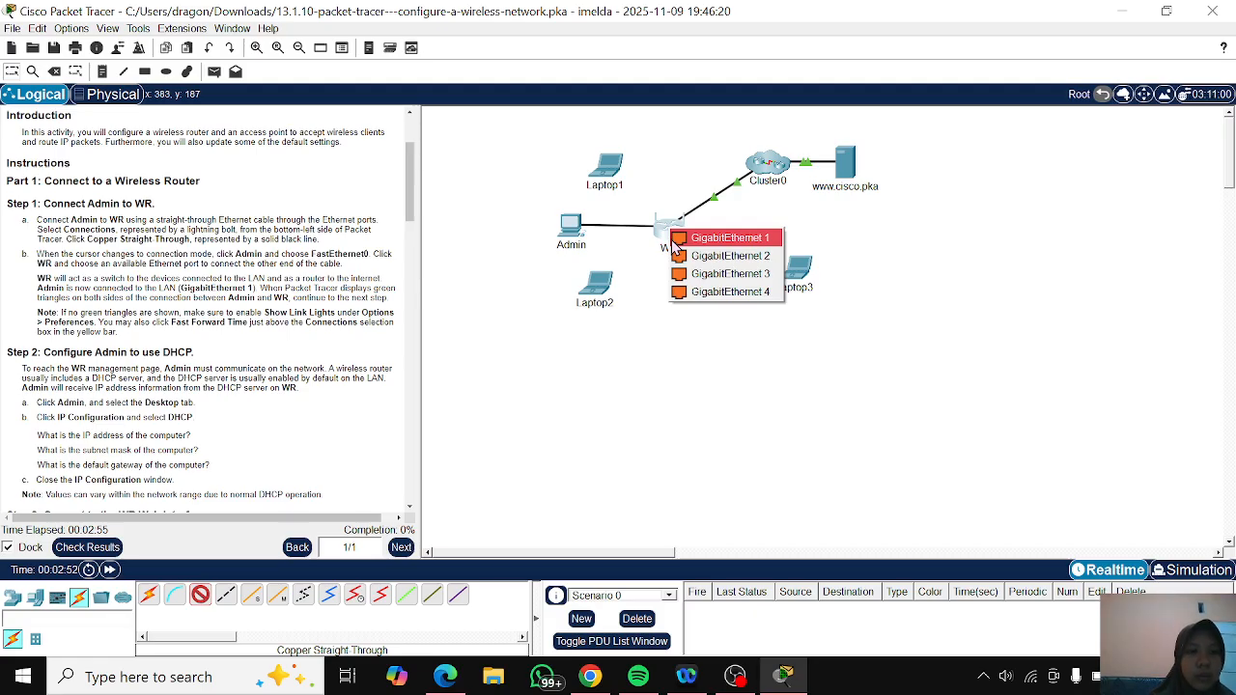
{"action": "left_click", "coordinate": [677, 243]}
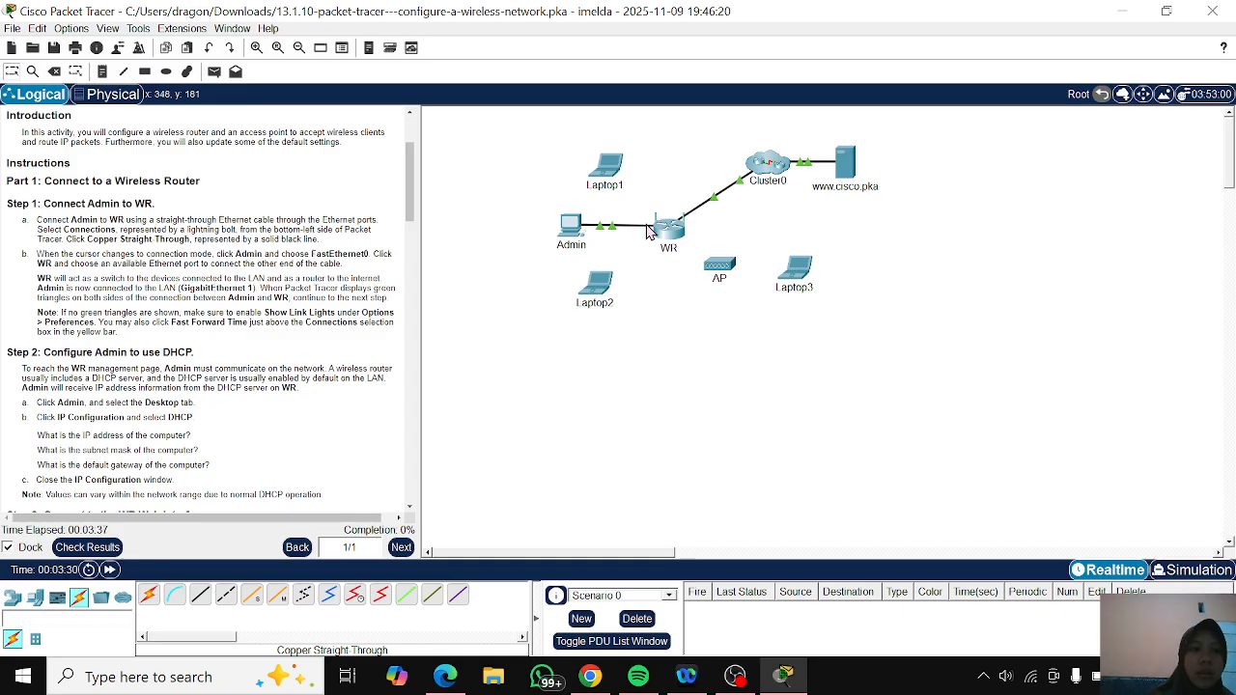
- Set the IPv4 configuration of the Admin PC to DHCP and close its device window
{"action": "scroll", "coordinate": [188, 311], "scroll_direction": "down", "scroll_amount": 2}
{"action": "scroll", "coordinate": [188, 311], "scroll_direction": "down", "scroll_amount": 1}
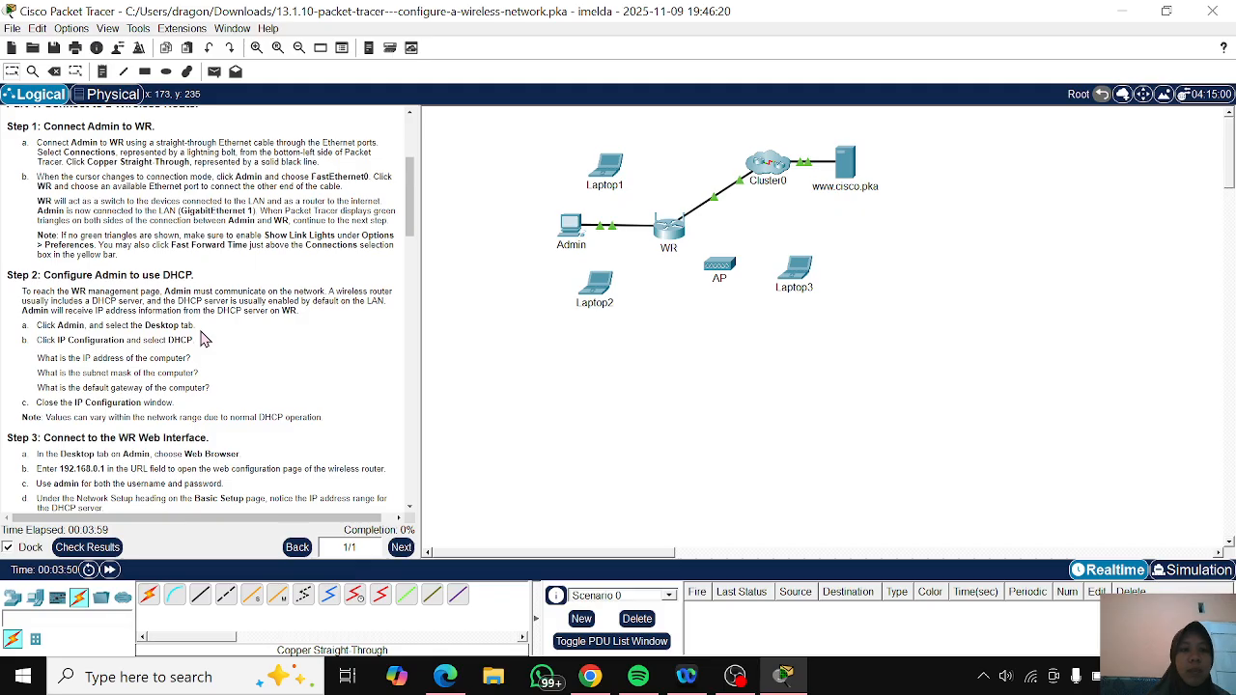
{"action": "left_click", "coordinate": [568, 231]}
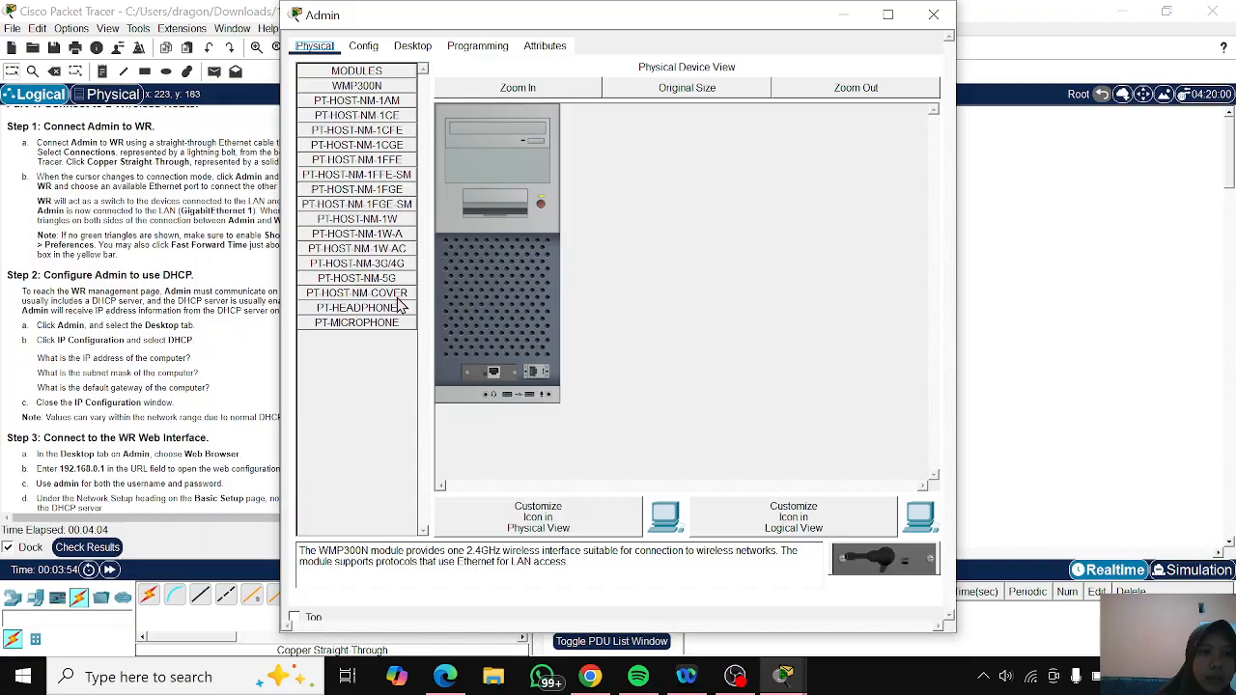
{"action": "left_click_drag", "start_coordinate": [616, 4], "coordinate": [810, 44]}
{"action": "left_click", "coordinate": [591, 70]}
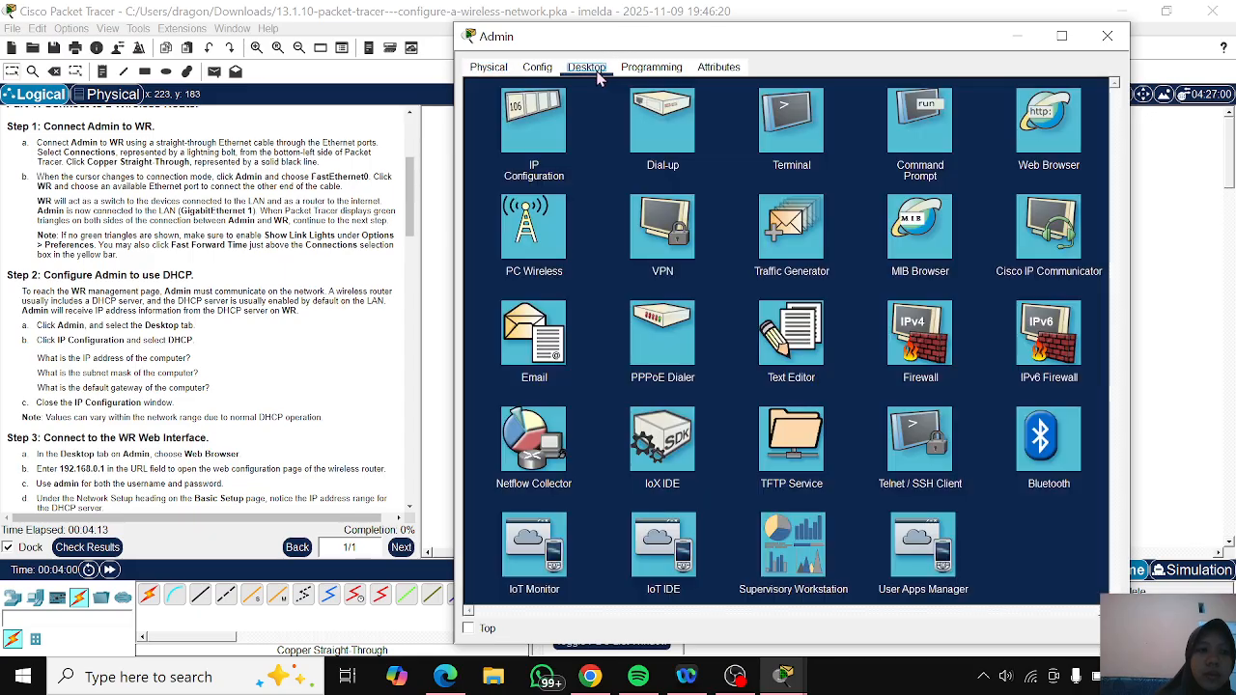
{"action": "left_click", "coordinate": [536, 127]}
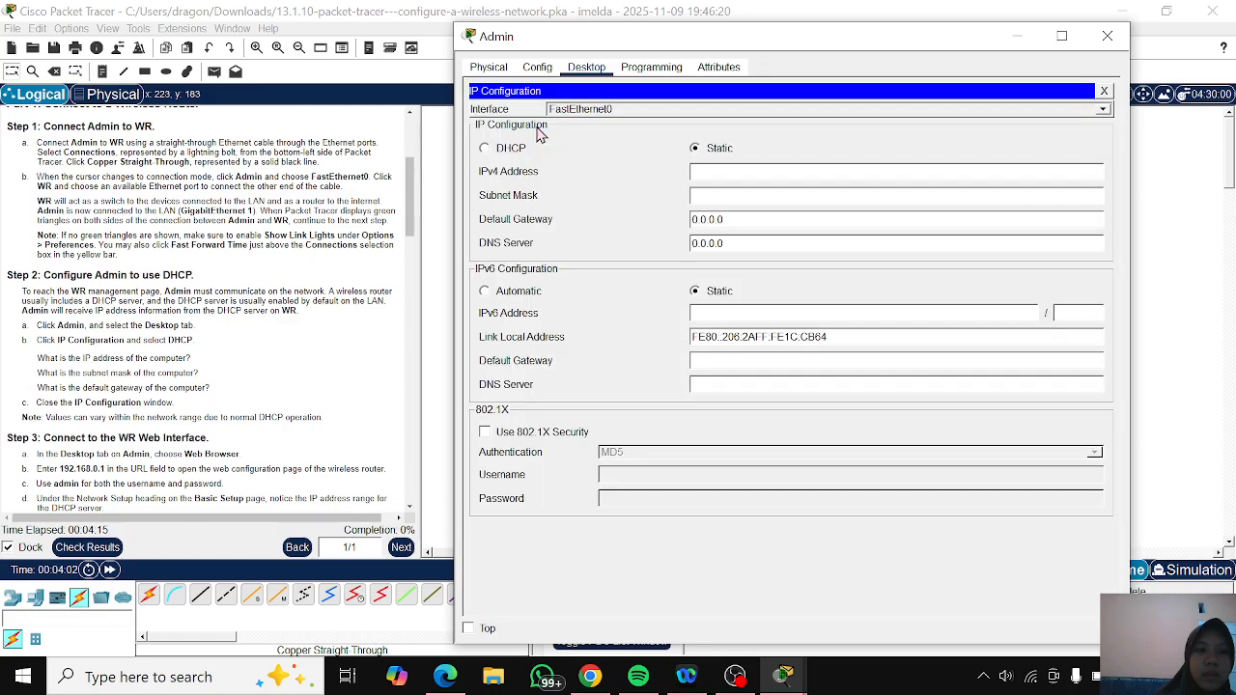
{"action": "left_click", "coordinate": [488, 152]}
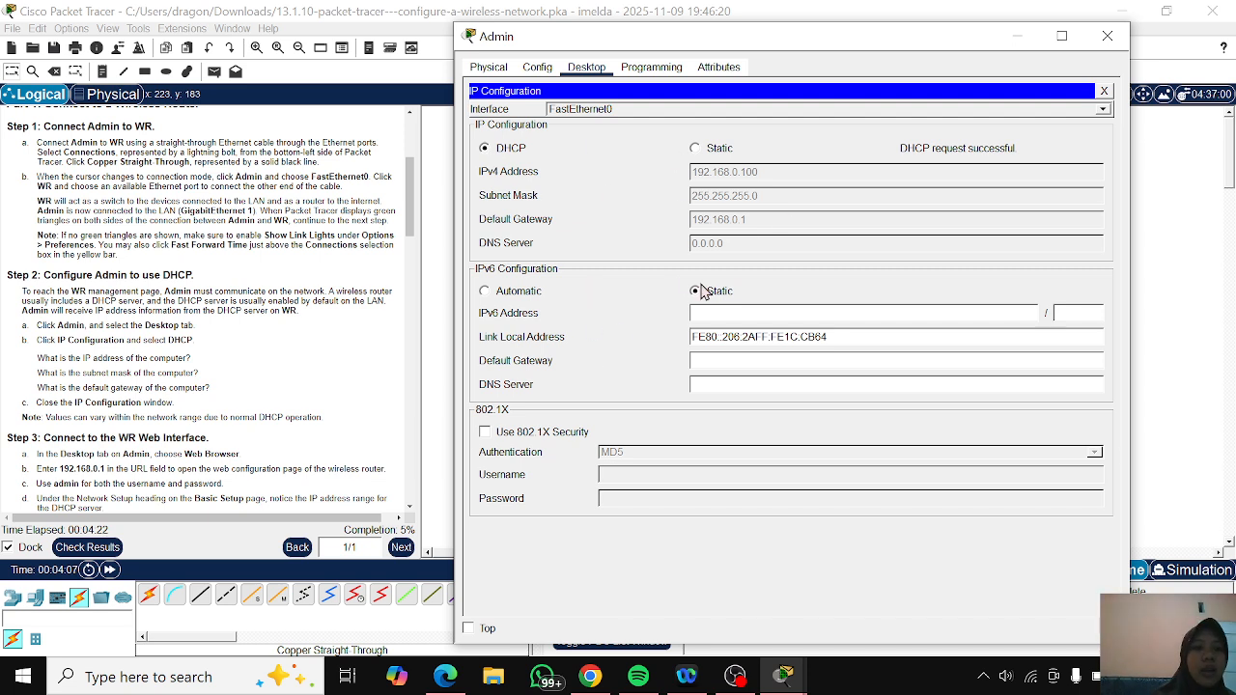
{"action": "left_click", "coordinate": [1013, 38]}
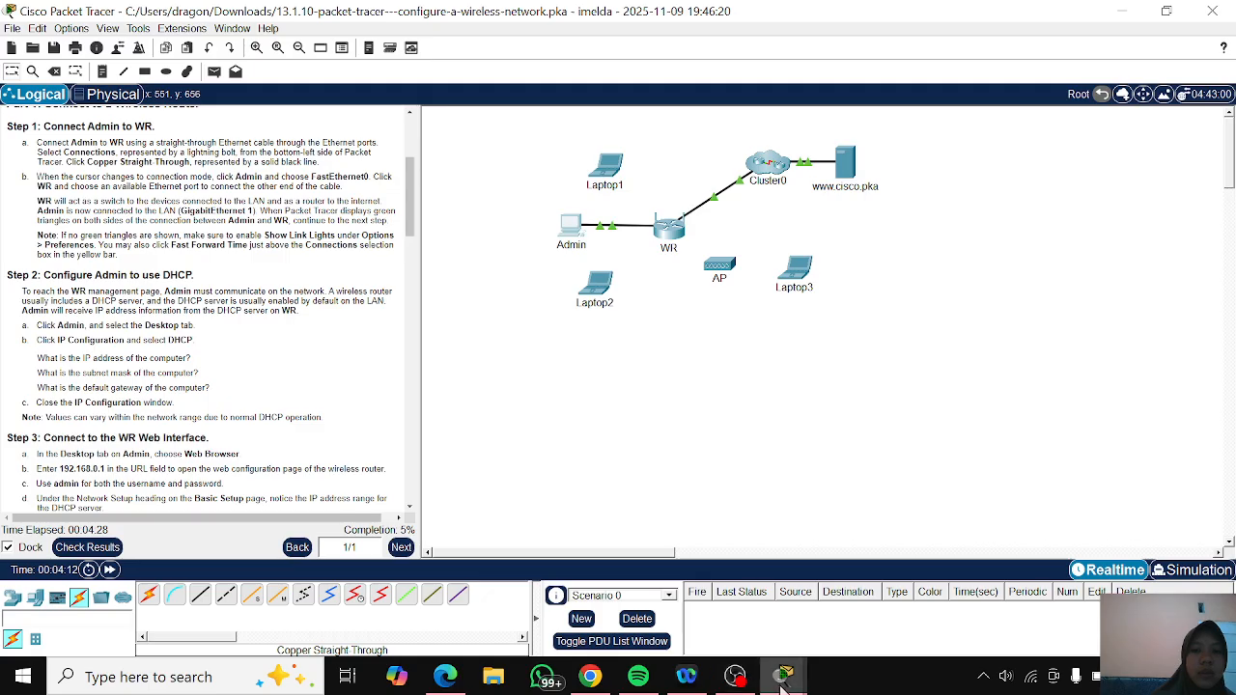
{"action": "left_click", "coordinate": [889, 580]}
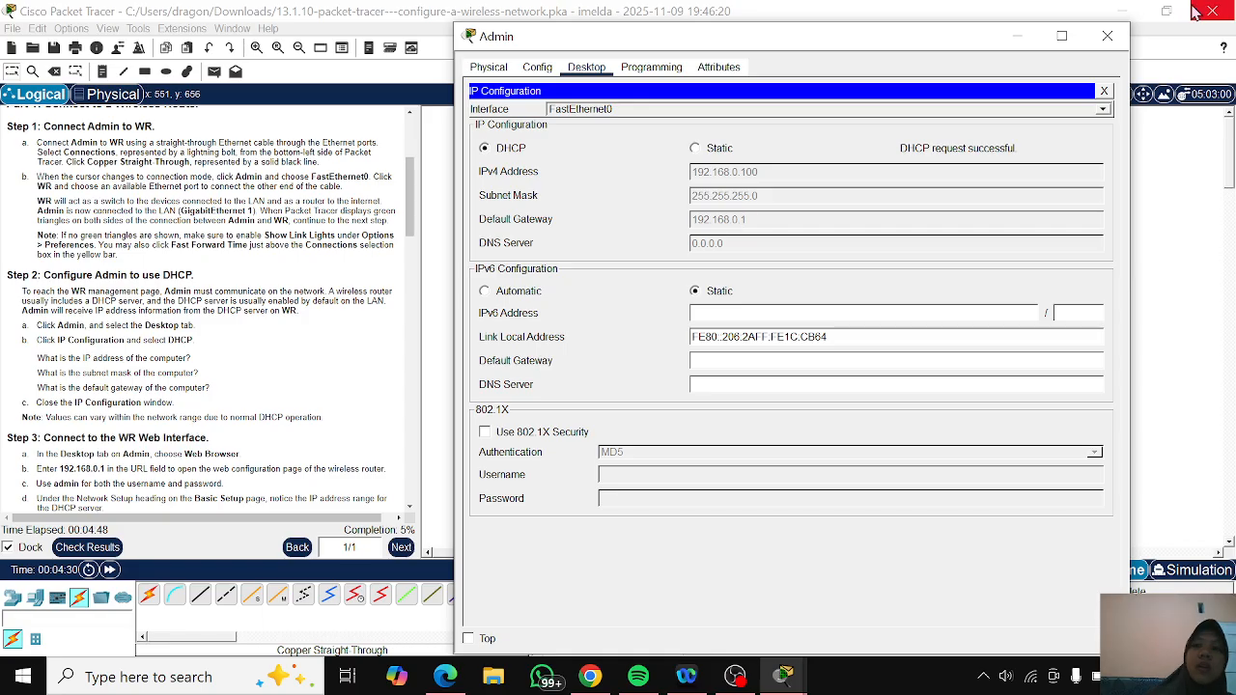
{"action": "left_click", "coordinate": [1108, 37]}
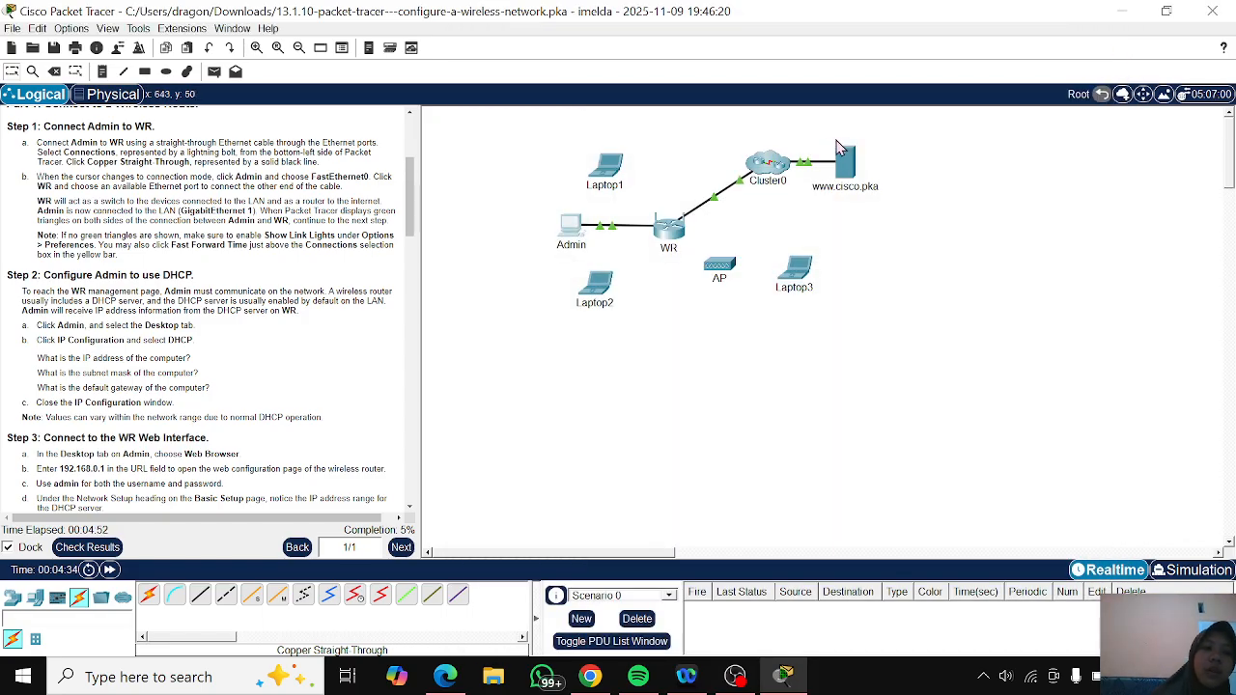
{"action": "scroll", "coordinate": [290, 309], "scroll_direction": "down", "scroll_amount": 3}
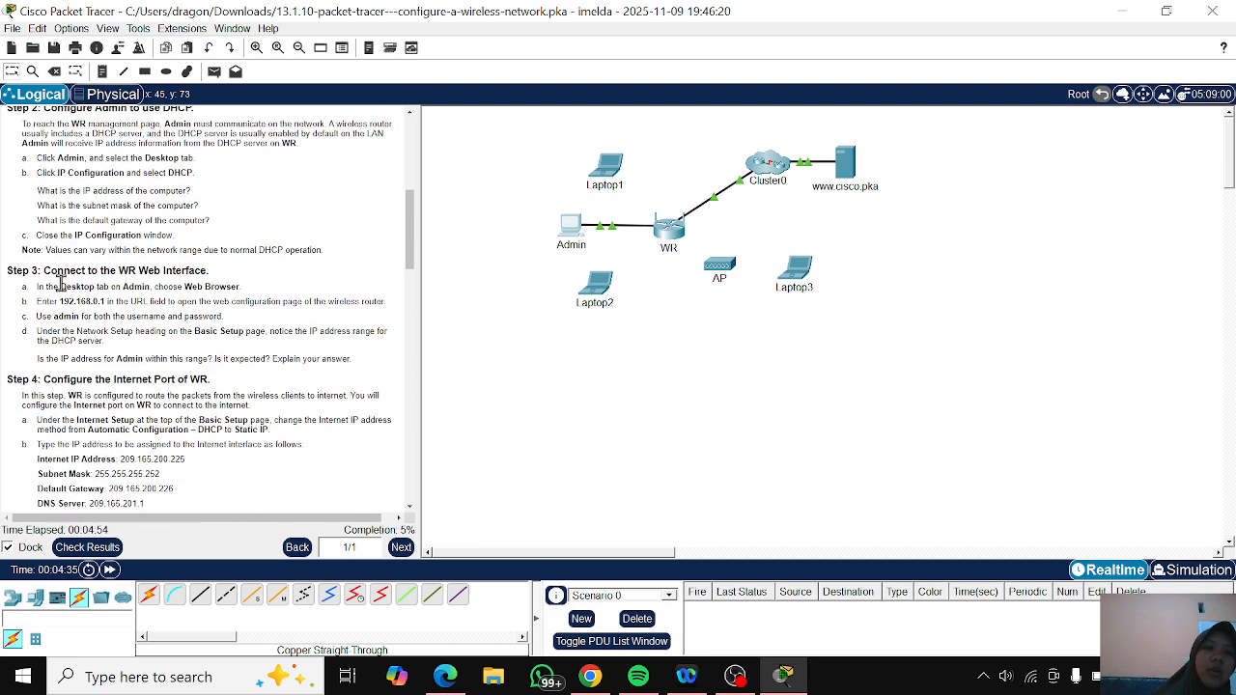
{"action": "scroll", "coordinate": [174, 286], "scroll_direction": "down", "scroll_amount": 1}
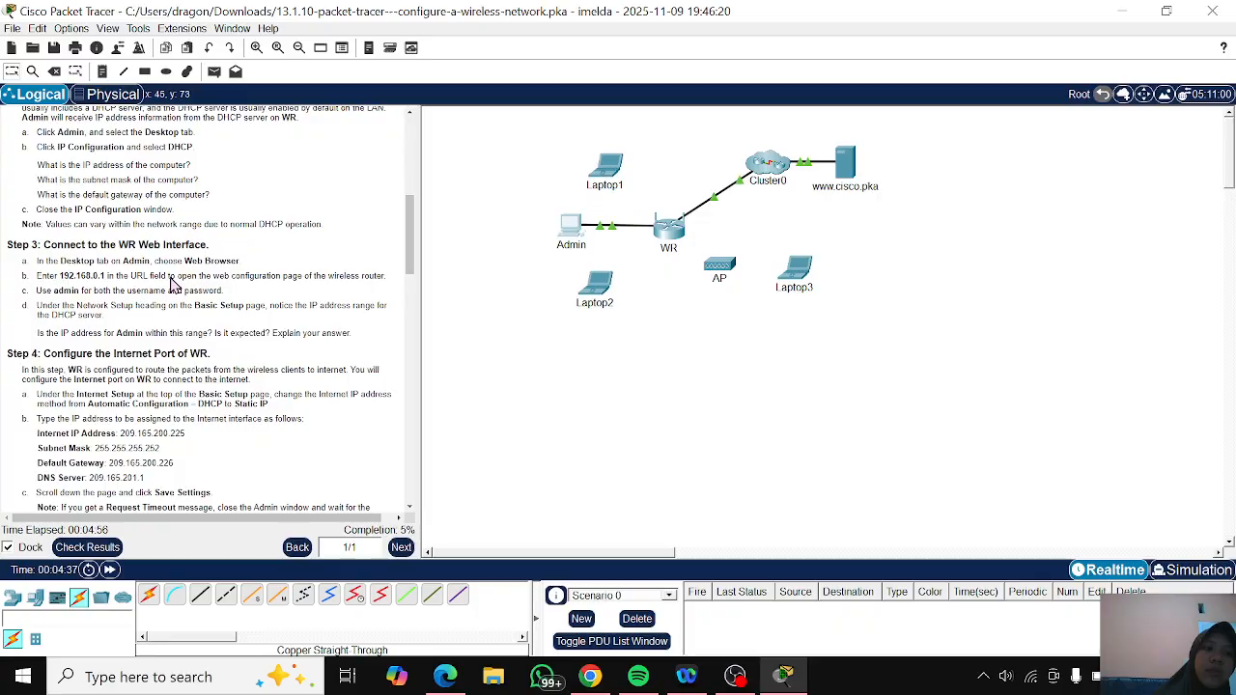
{"action": "left_click", "coordinate": [572, 228]}
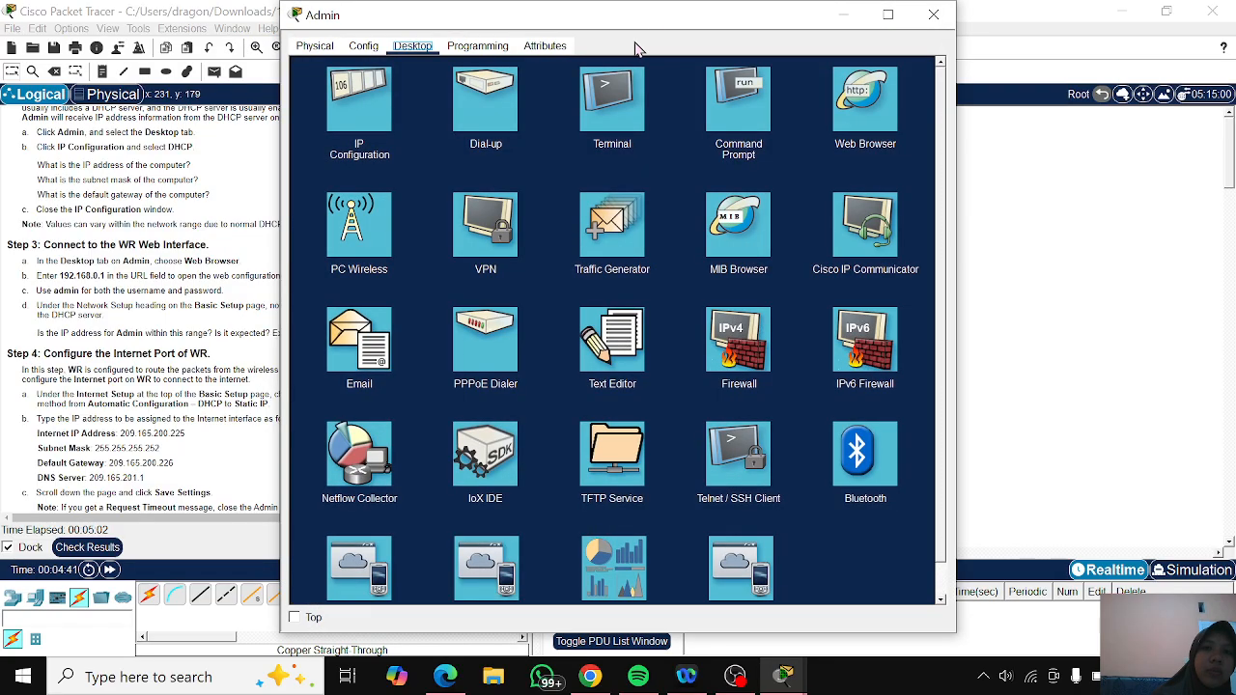
{"action": "left_click_drag", "start_coordinate": [666, 23], "coordinate": [814, 33]}
{"action": "left_click", "coordinate": [1041, 135]}
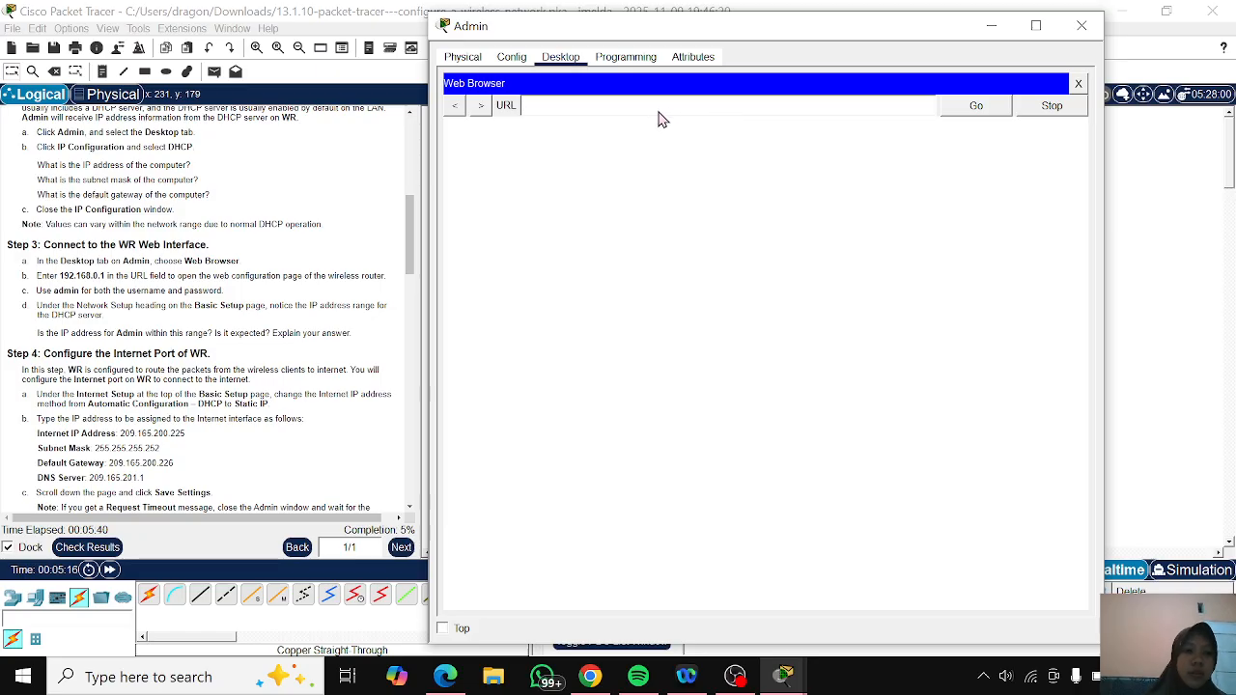
{"action": "type", "text": "htt"}
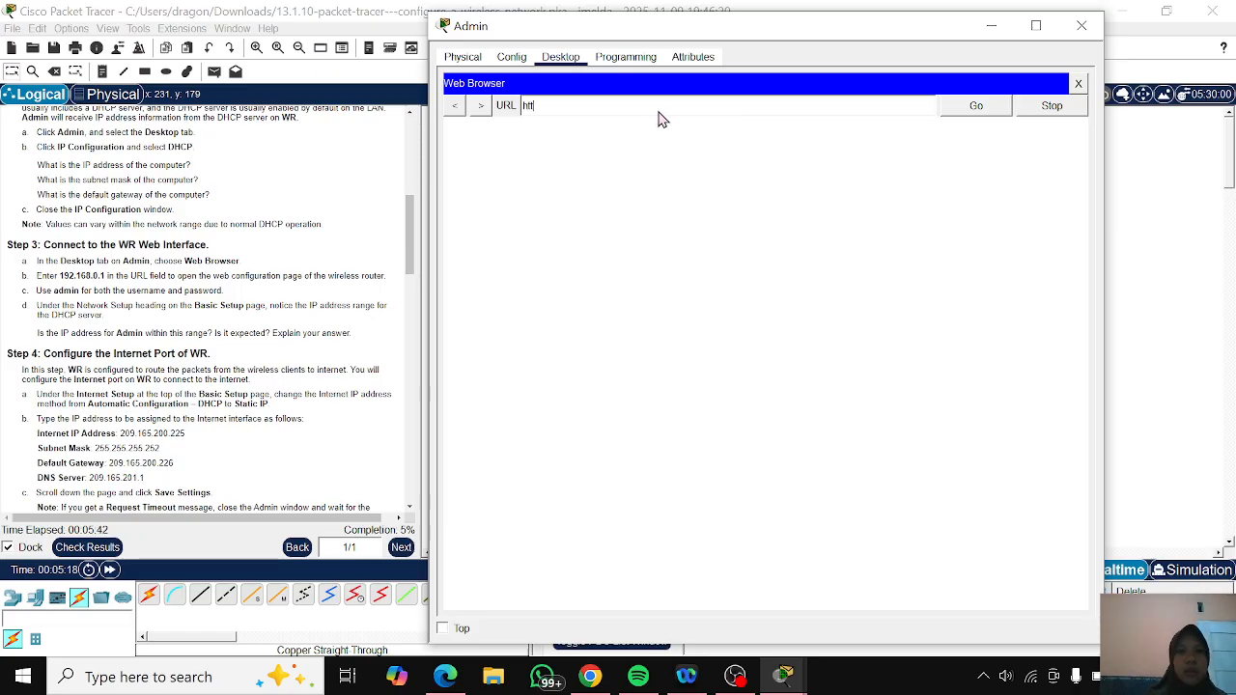
{"action": "type", "text": "p"}
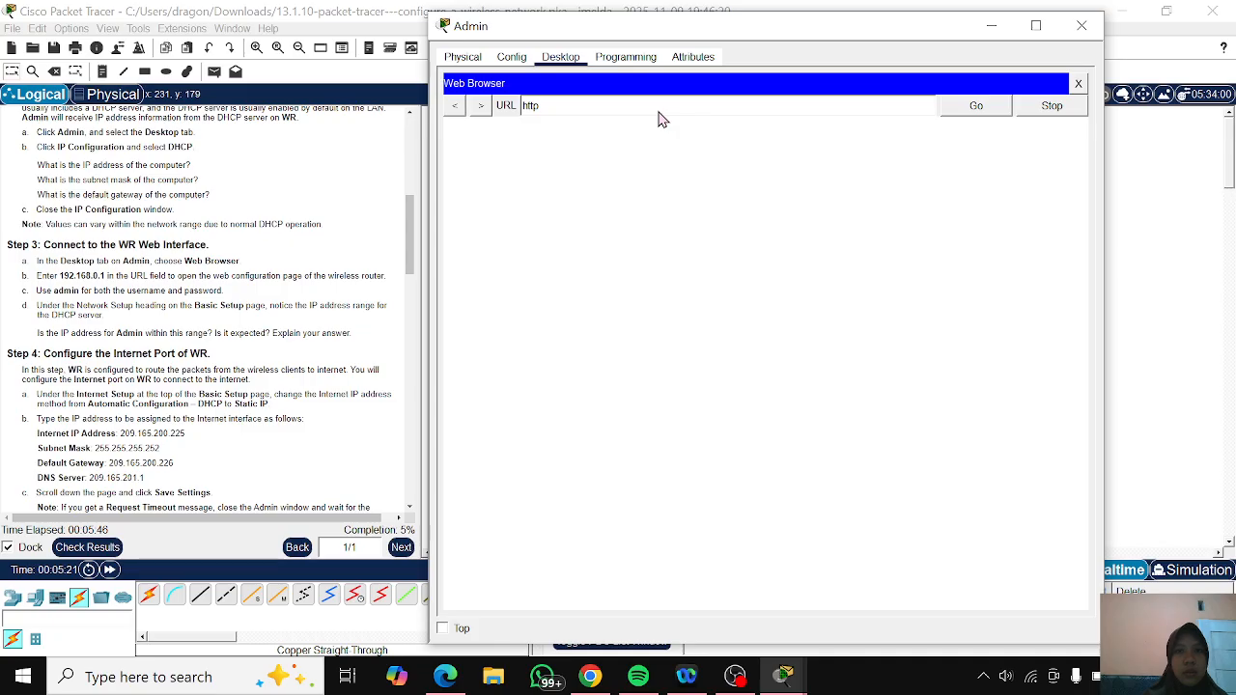
{"action": "type", "text": "://"}
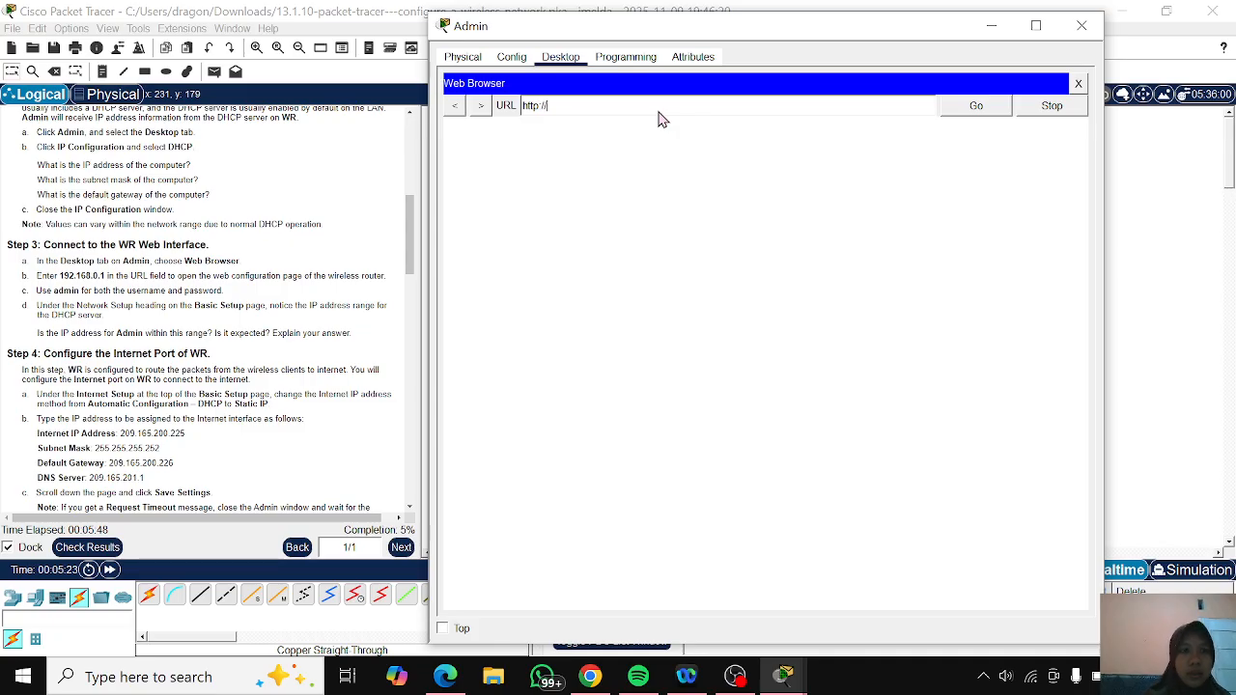
{"action": "type", "text": "1"}
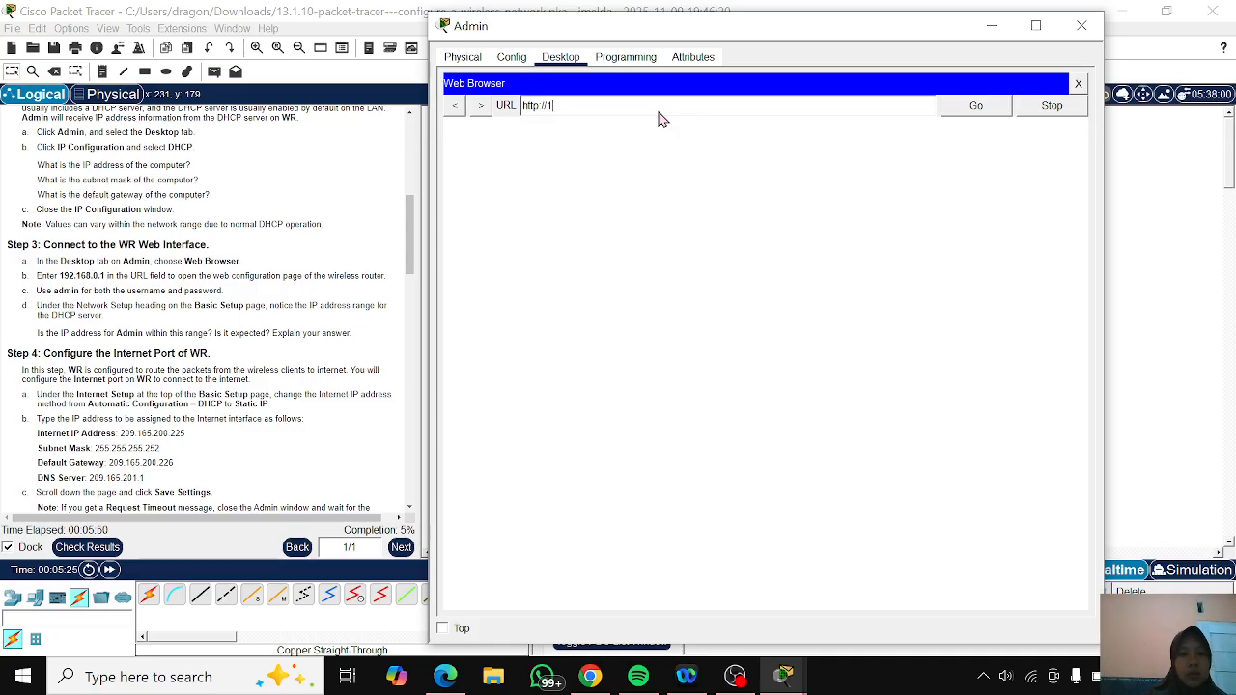
{"action": "type", "text": "92.16"}
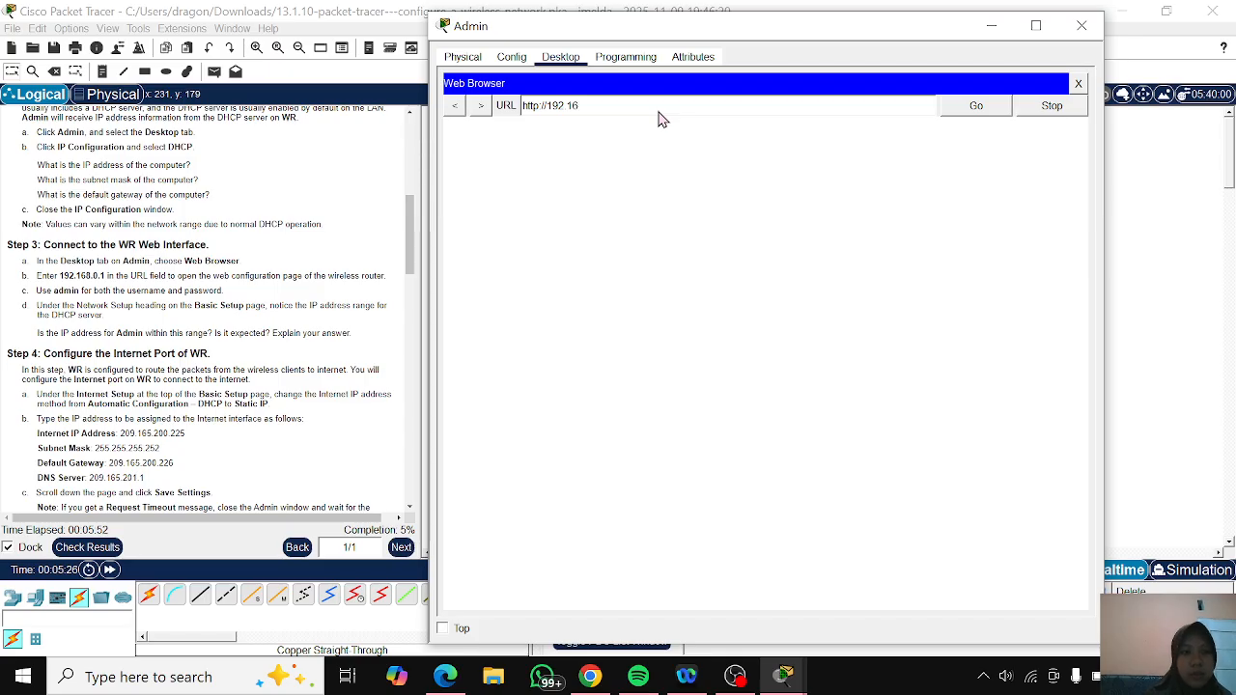
{"action": "type", "text": "8.0.1"}
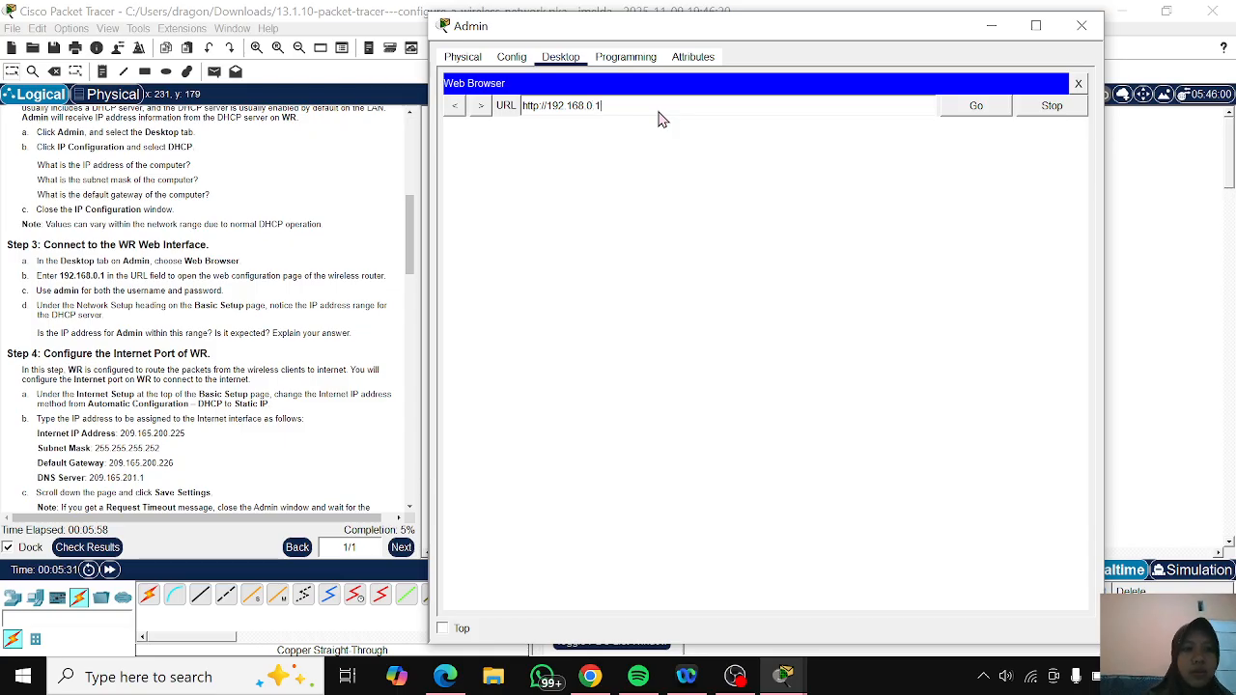
{"action": "left_click", "coordinate": [978, 108]}
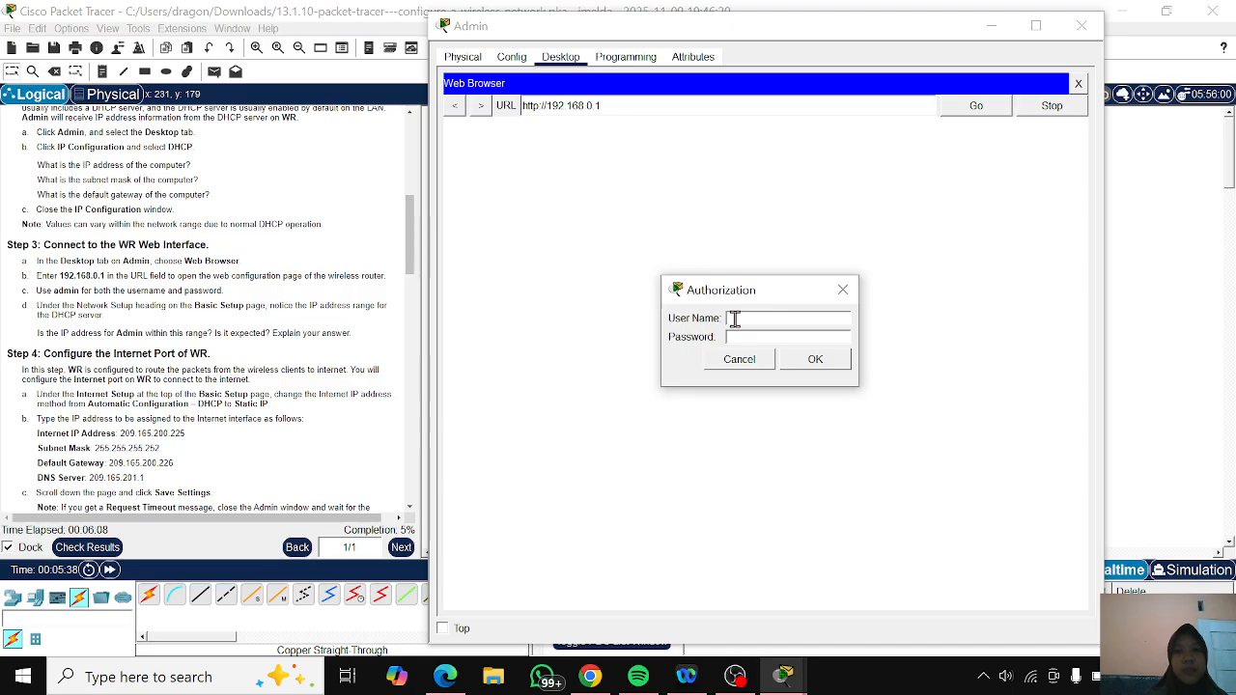
- Log in to the WR web interface with the user name admin and the account password
{"action": "left_click", "coordinate": [734, 319]}
{"action": "type", "text": "ad"}
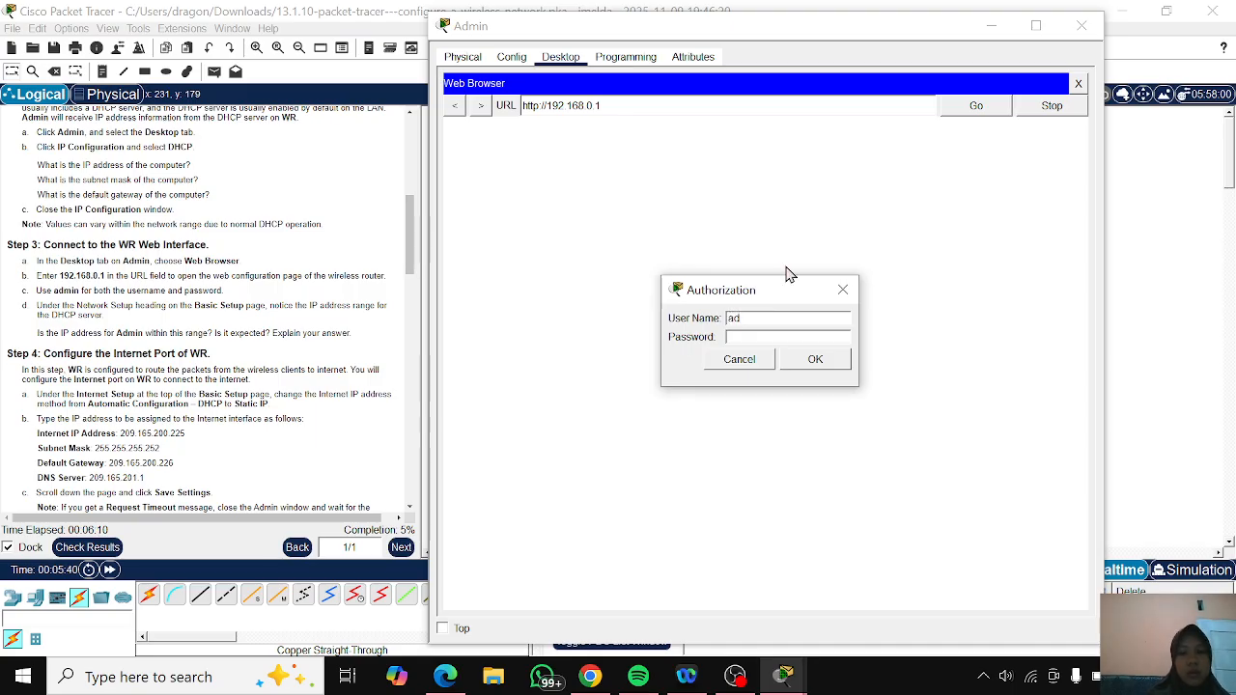
{"action": "type", "text": "min"}
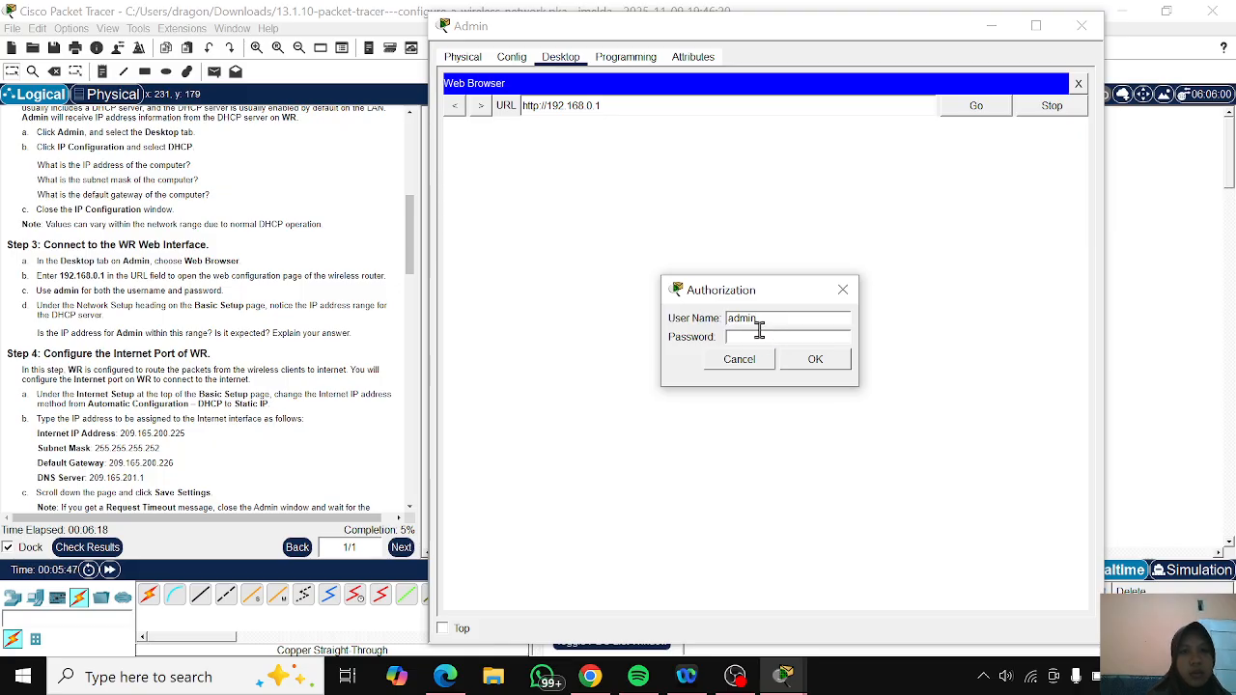
{"action": "type", "text": "a"}
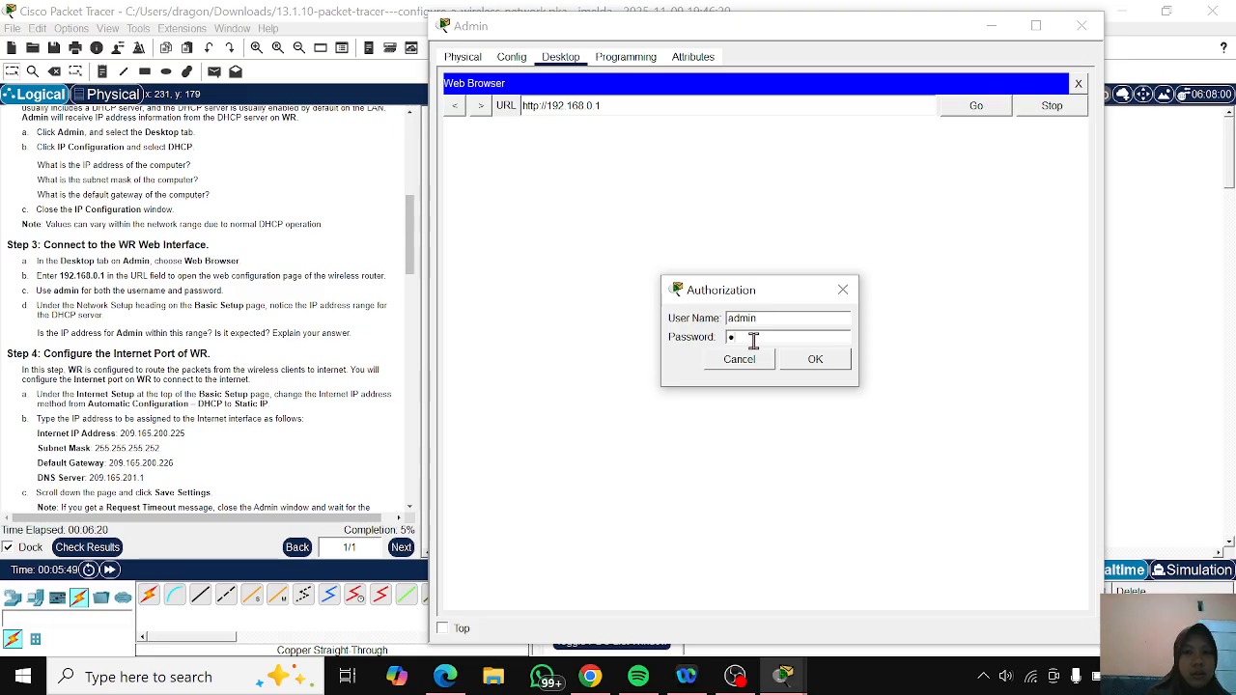
{"action": "type", "text": "•••••••"}
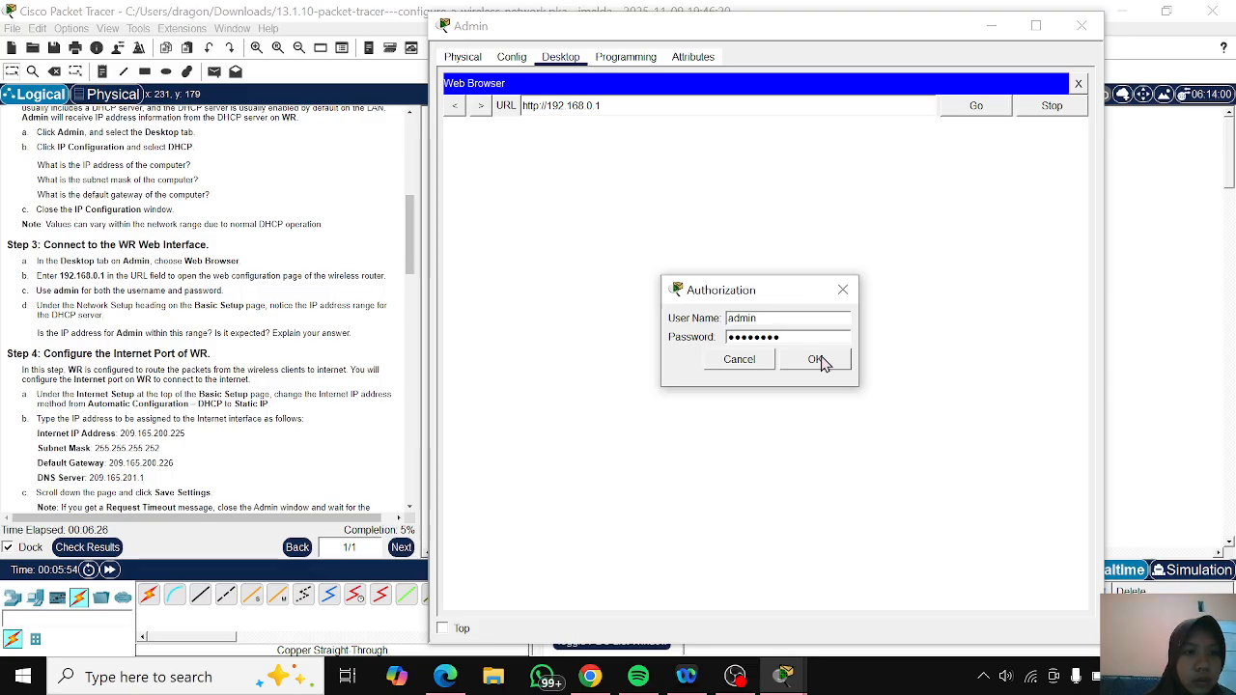
{"action": "key", "text": "BackSpace"}
{"action": "key", "text": "BackSpace"}
{"action": "key", "text": "BackSpace"}
{"action": "key", "text": "BackSpace"}
{"action": "key", "text": "BackSpace"}
{"action": "key", "text": "BackSpace"}
{"action": "key", "text": "BackSpace"}
{"action": "key", "text": "BackSpace"}
{"action": "type", "text": "admi"}
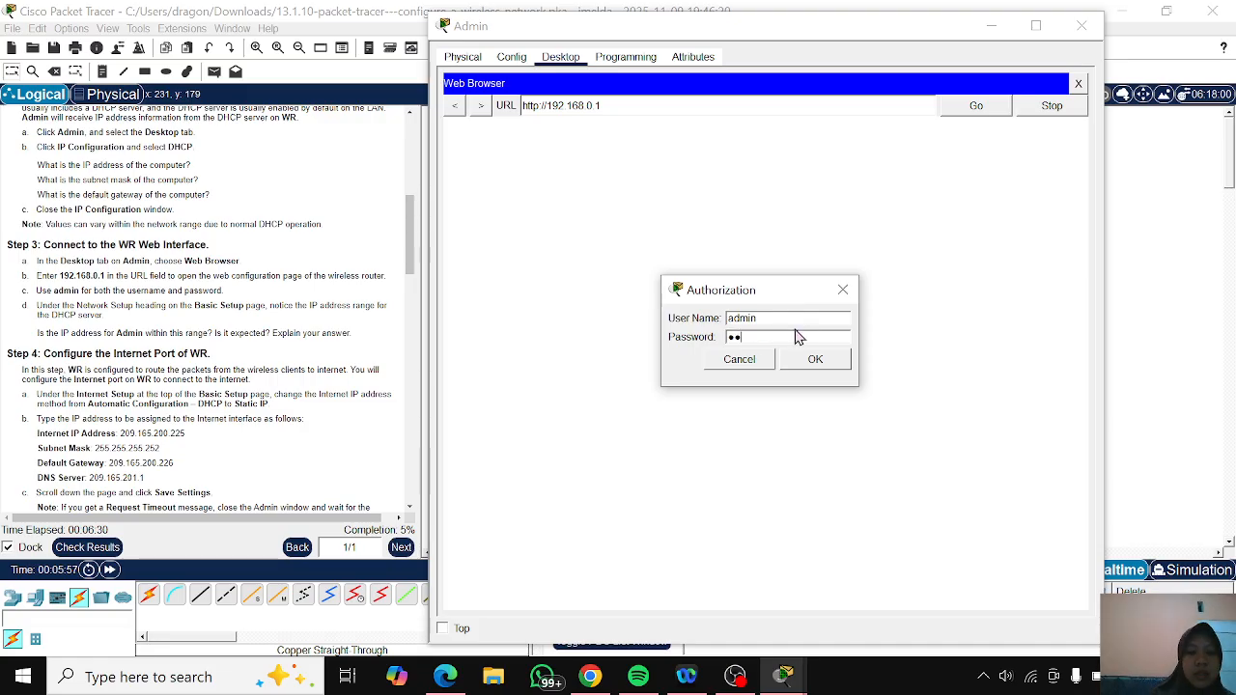
{"action": "type", "text": "n"}
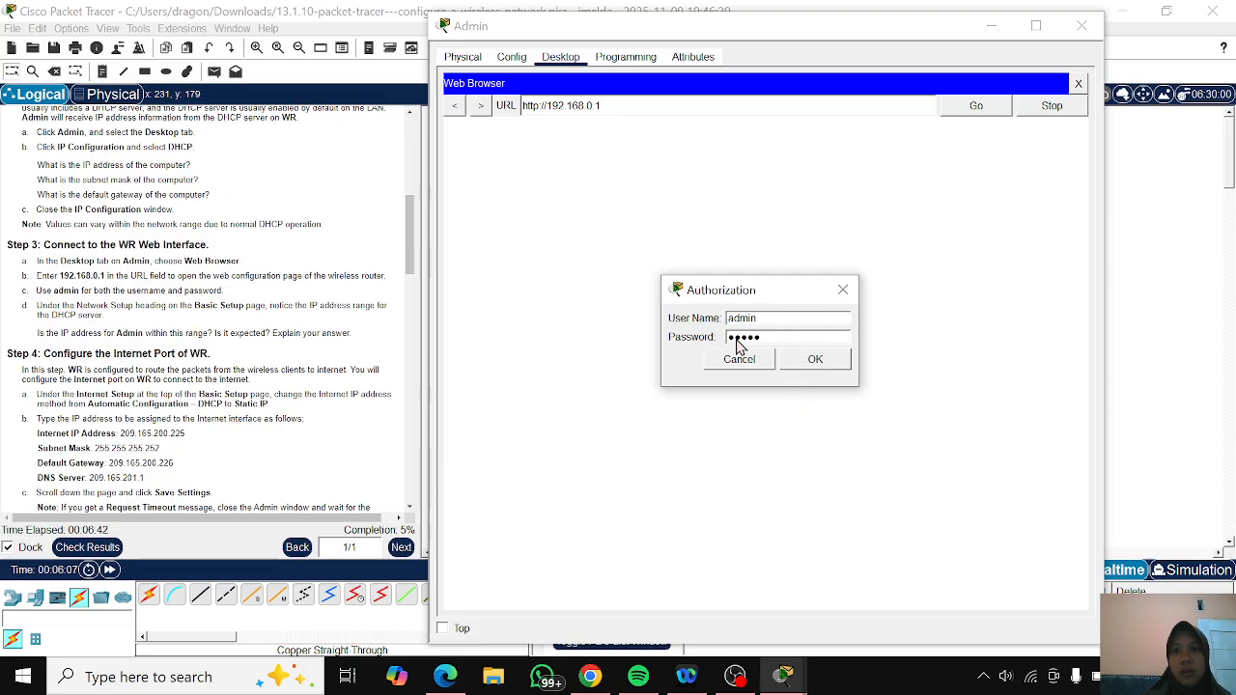
{"action": "left_click", "coordinate": [815, 361]}
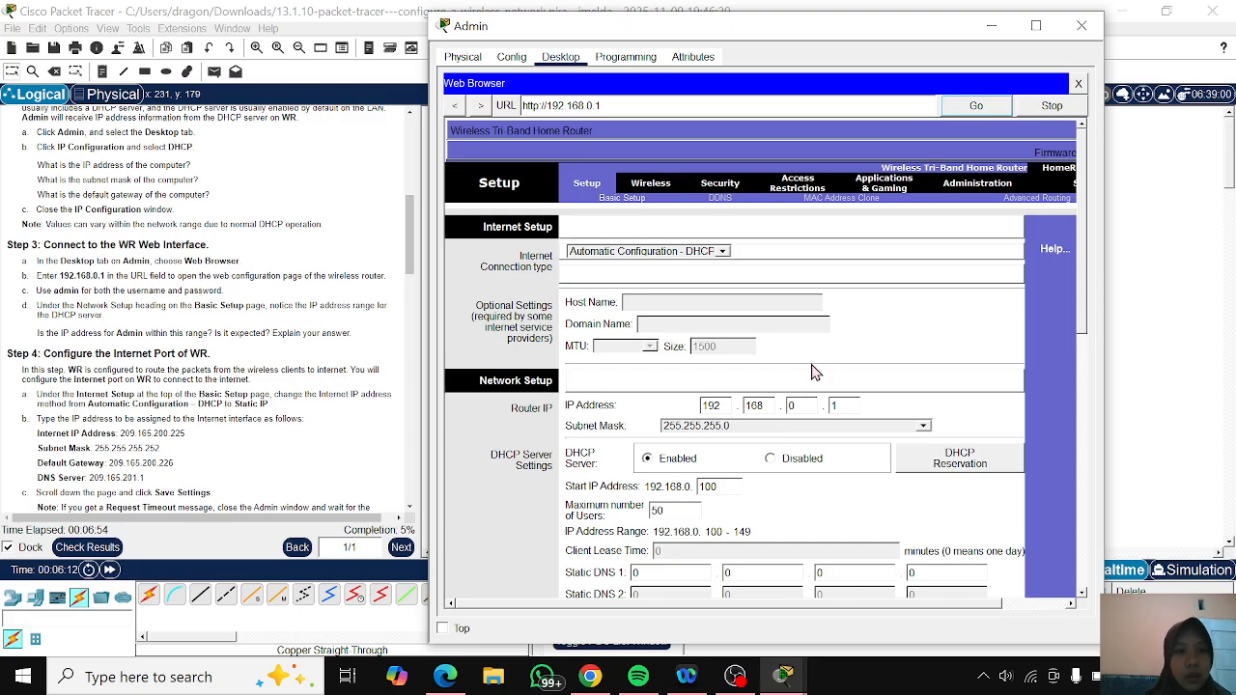
{"action": "scroll", "coordinate": [161, 266], "scroll_direction": "down", "scroll_amount": 1}
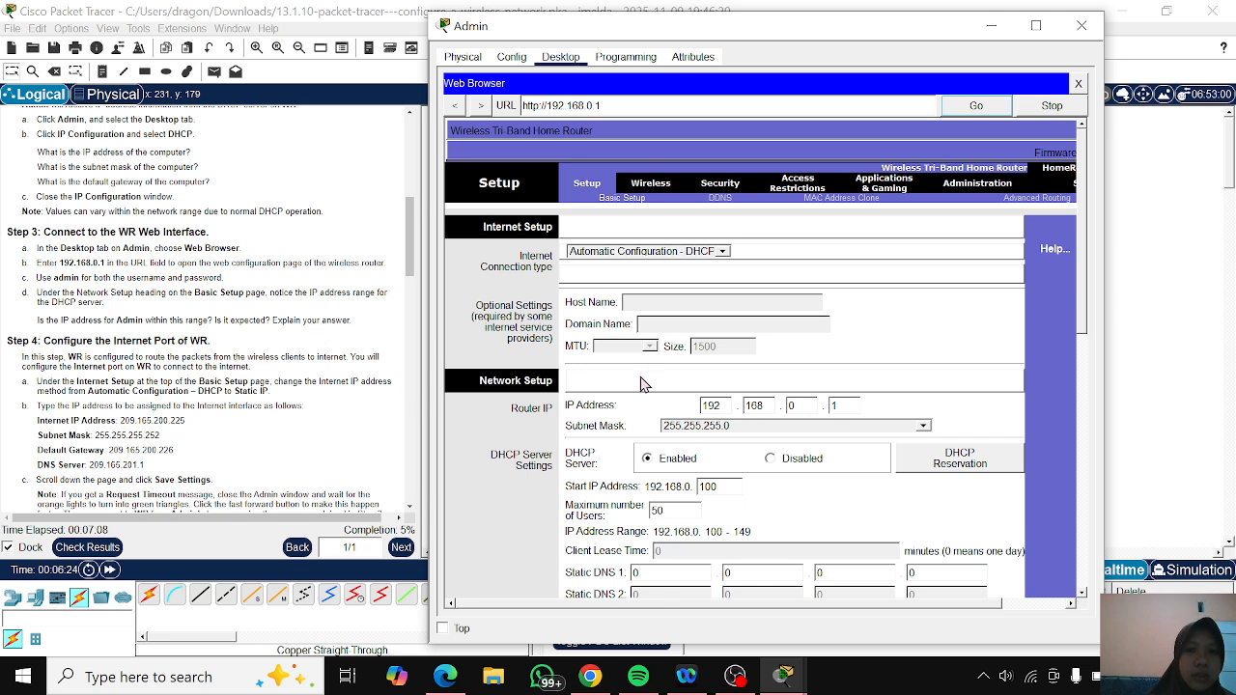
- Examine the DHCP server address range under Network Setup and read the instructions for configuring WR's Internet port
{"action": "scroll", "coordinate": [645, 385], "scroll_direction": "down", "scroll_amount": 1}
{"action": "scroll", "coordinate": [644, 385], "scroll_direction": "down", "scroll_amount": 2}
{"action": "scroll", "coordinate": [656, 381], "scroll_direction": "down", "scroll_amount": 2}
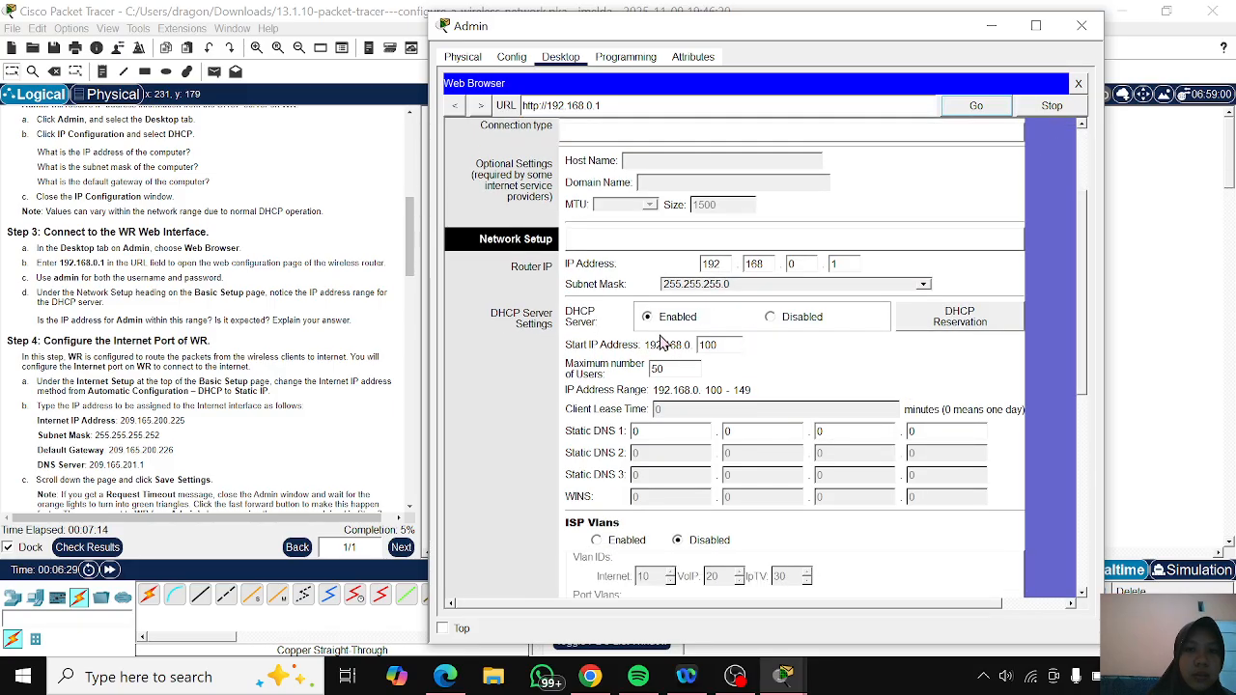
{"action": "scroll", "coordinate": [194, 338], "scroll_direction": "down", "scroll_amount": 1}
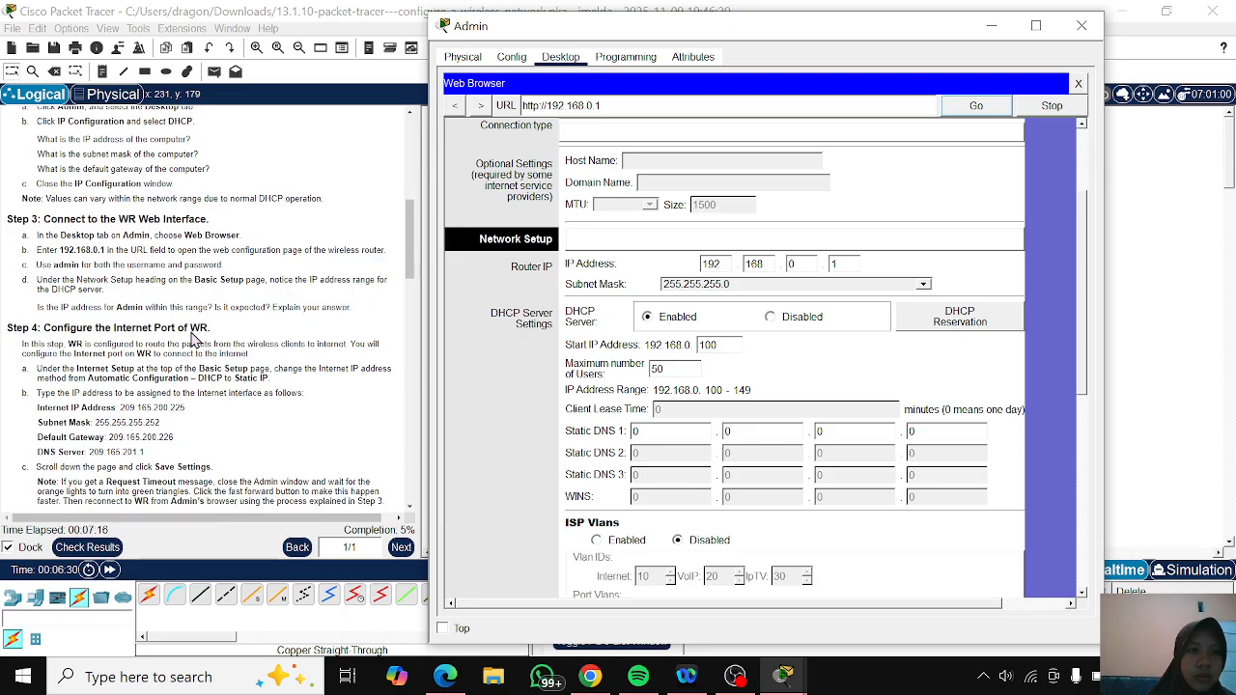
{"action": "scroll", "coordinate": [193, 340], "scroll_direction": "down", "scroll_amount": 1}
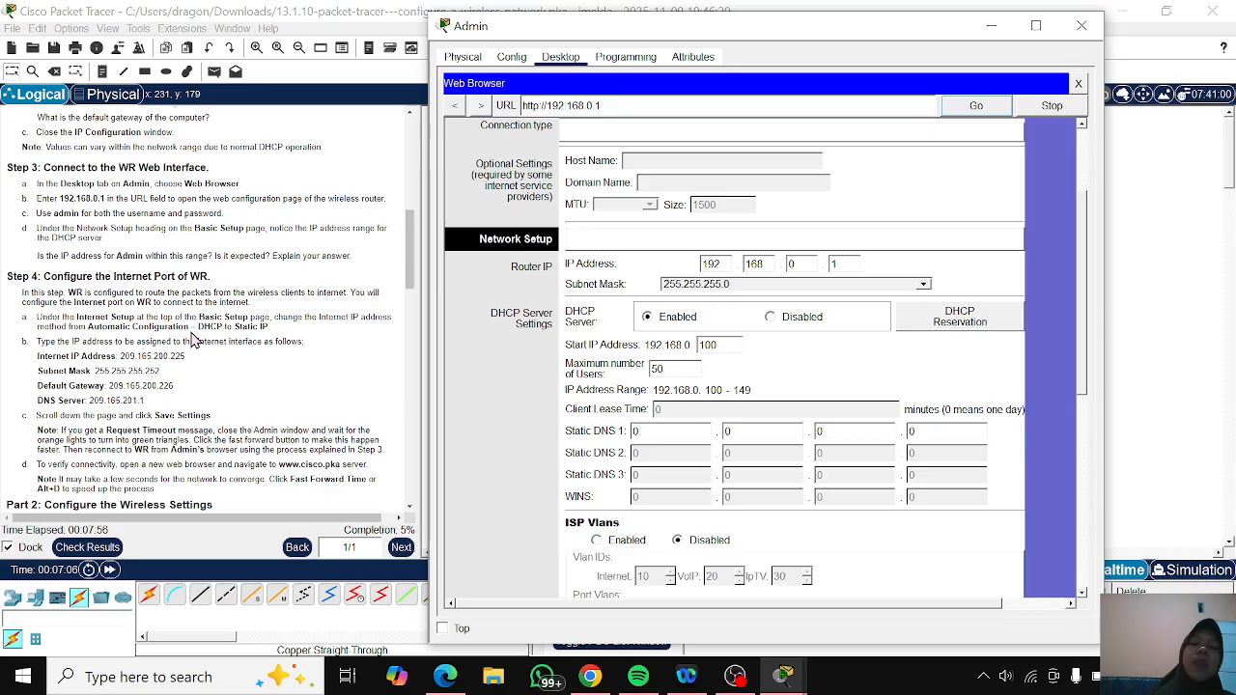
{"action": "scroll", "coordinate": [193, 340], "scroll_direction": "down", "scroll_amount": 3}
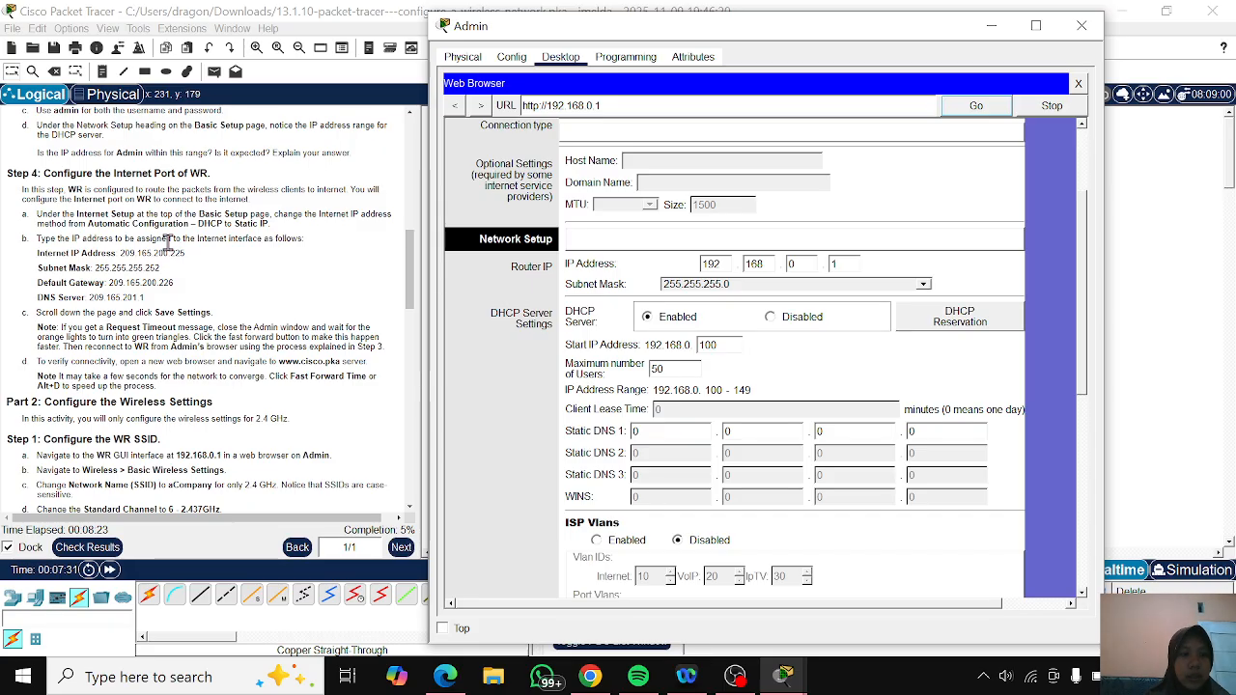
- Change the Internet connection type under WR's Internet Setup to Static IP
{"action": "scroll", "coordinate": [652, 260], "scroll_direction": "up", "scroll_amount": 3}
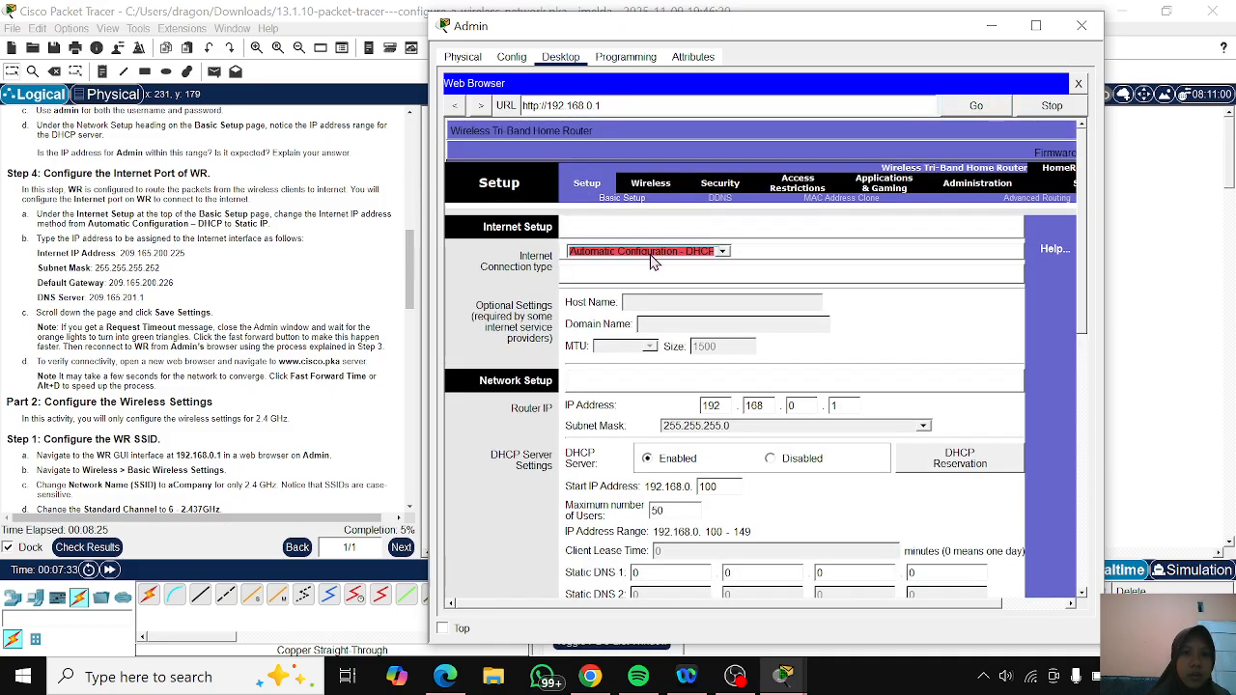
{"action": "left_click", "coordinate": [711, 255]}
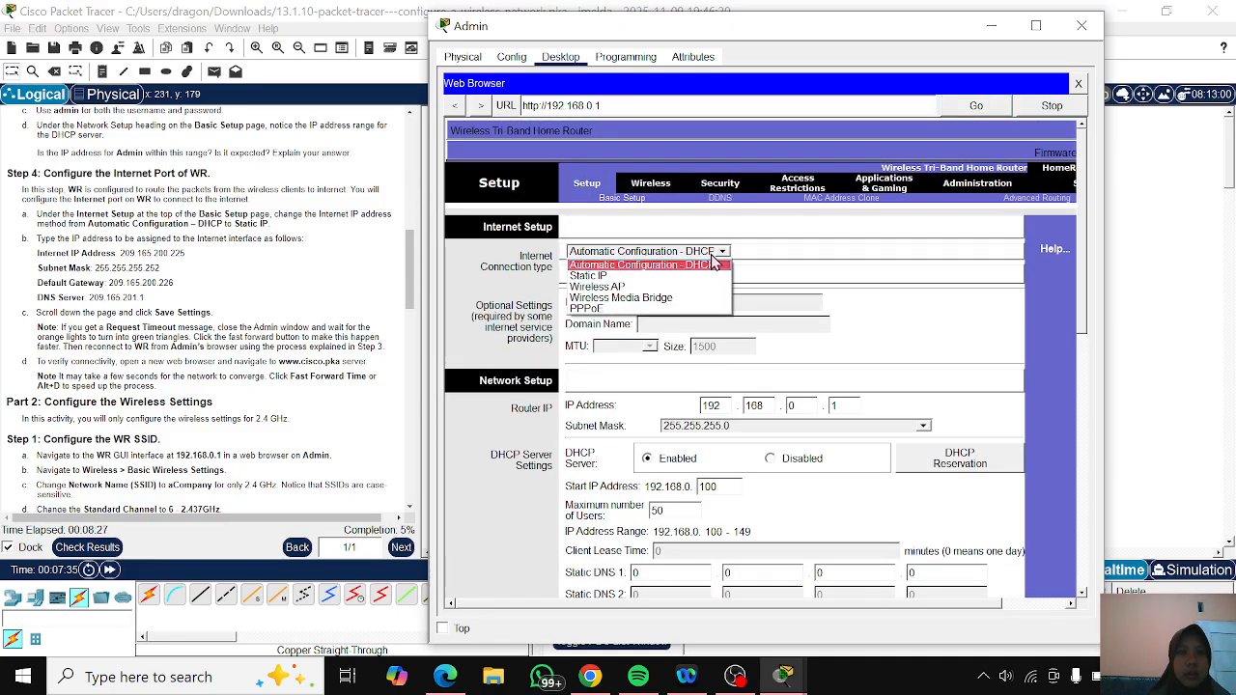
{"action": "left_click", "coordinate": [684, 268]}
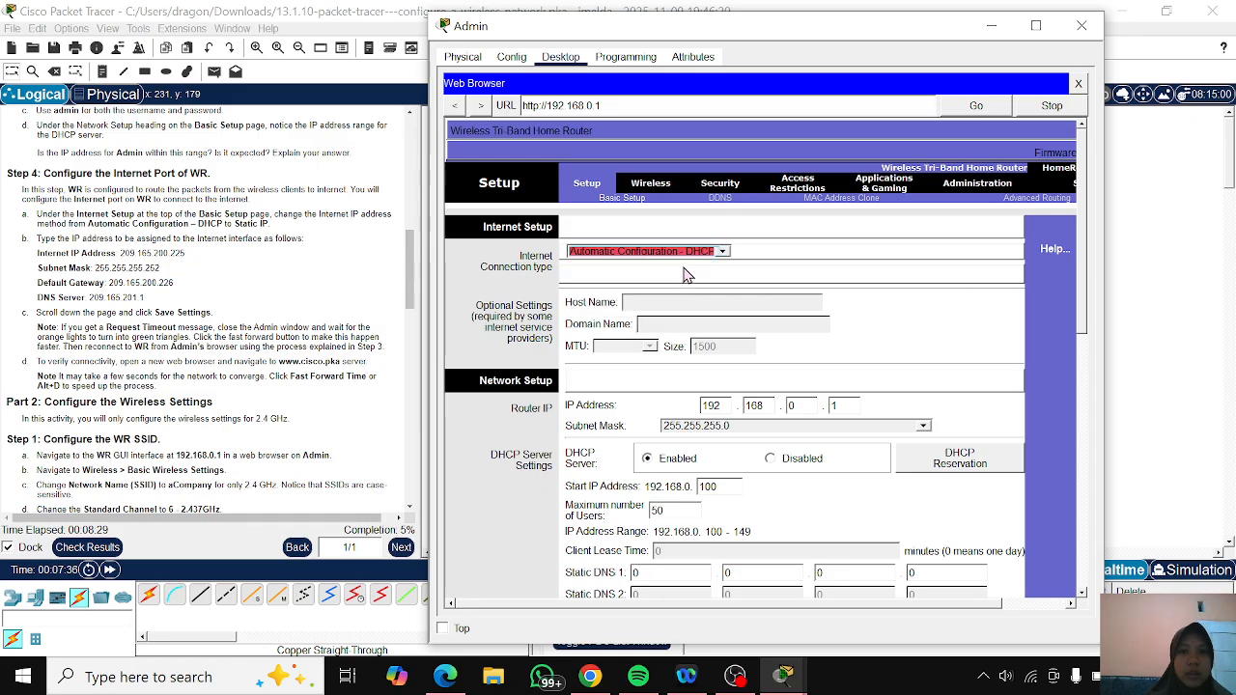
{"action": "left_click", "coordinate": [724, 253]}
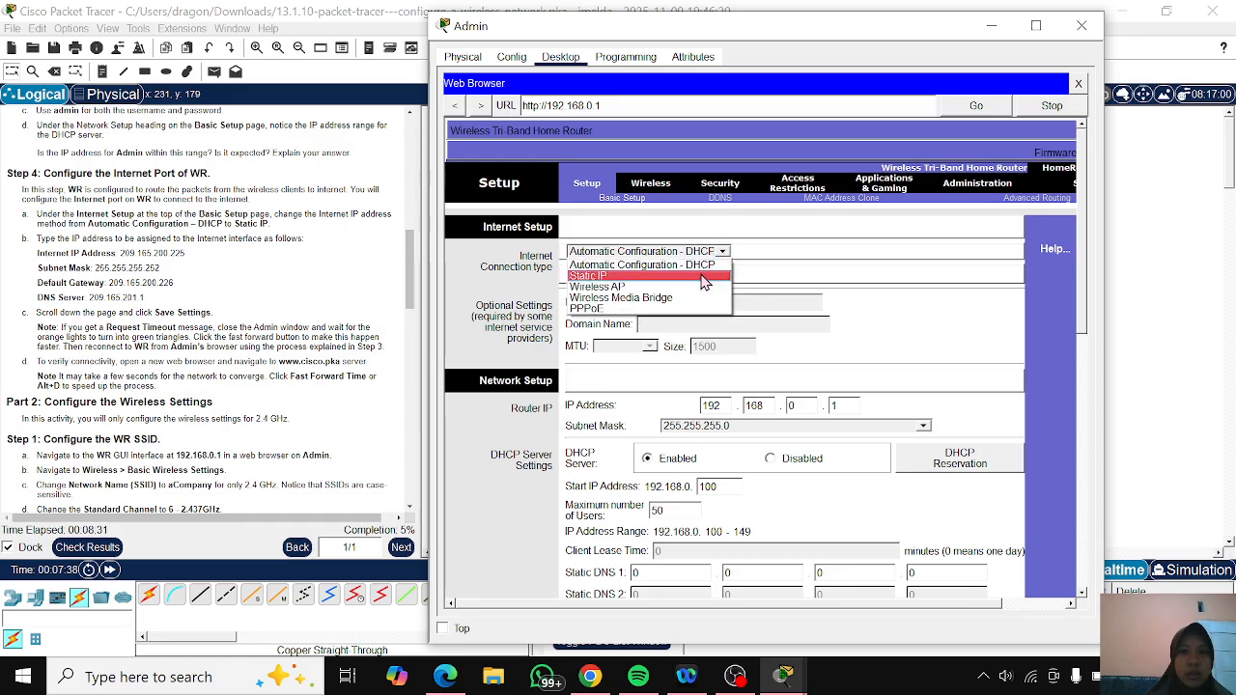
{"action": "left_click", "coordinate": [686, 277]}
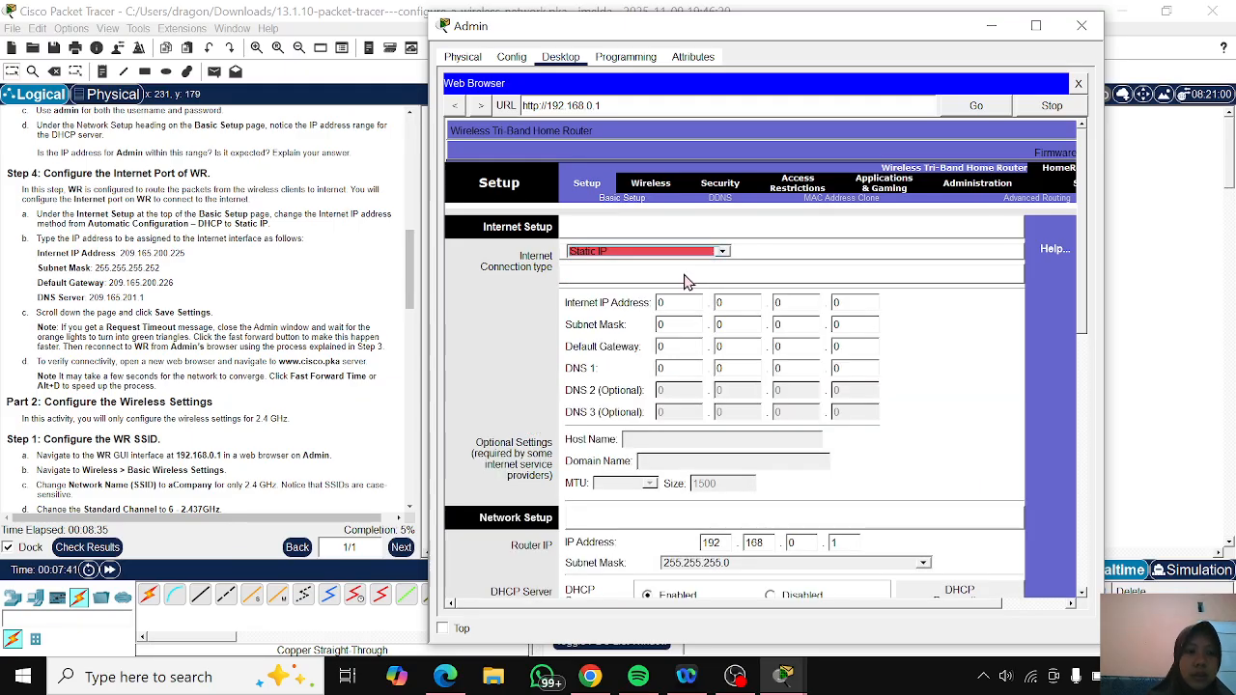
- Set WR's Internet IP Address to 209.165.200.225 in the static Internet Setup
{"action": "left_click", "coordinate": [669, 302]}
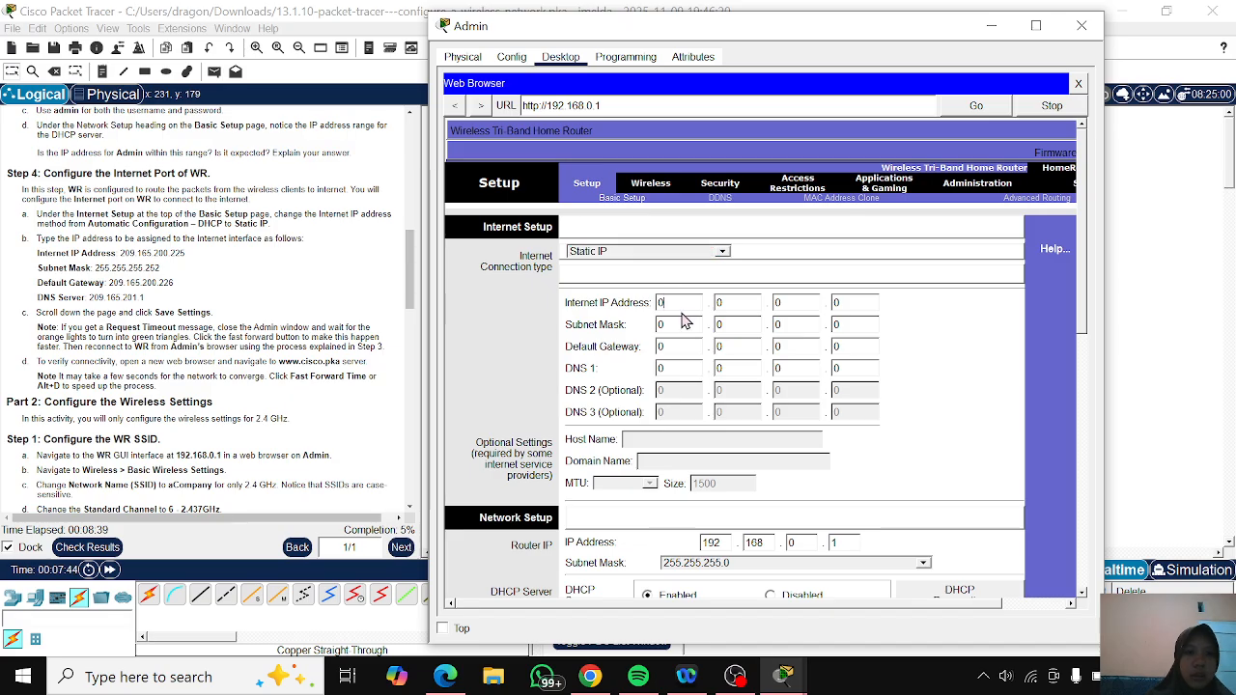
{"action": "key", "text": "BackSpace"}
{"action": "type", "text": "209"}
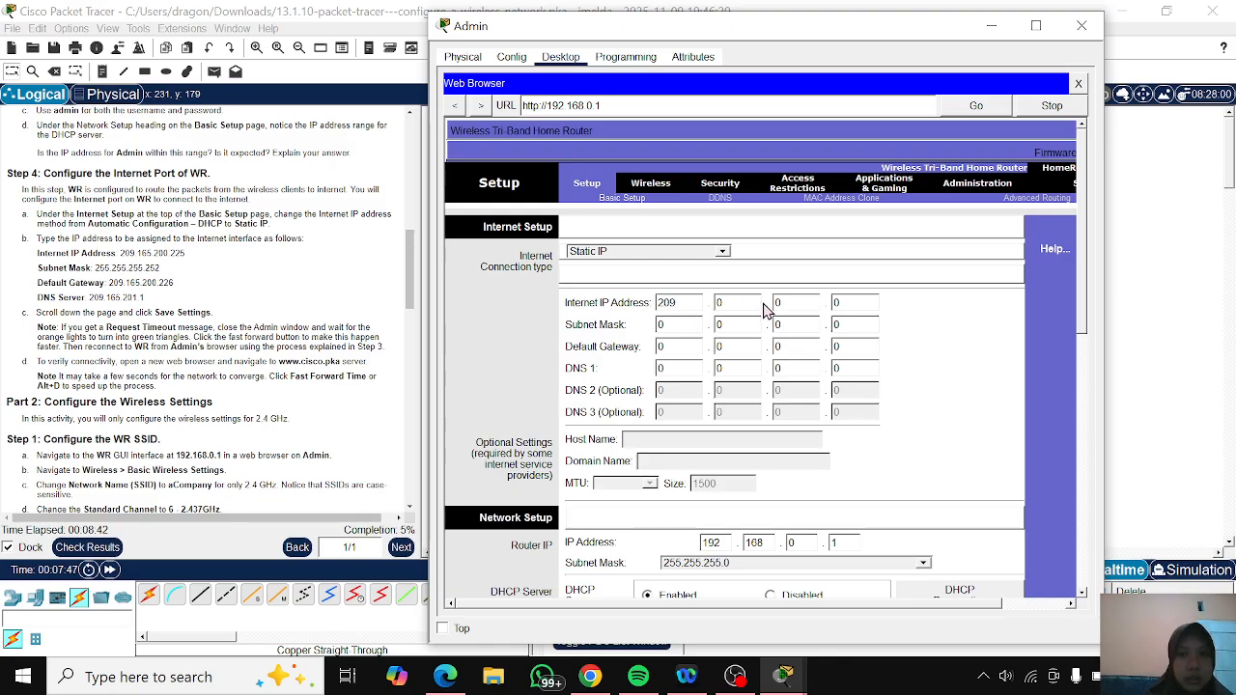
{"action": "double_click", "coordinate": [740, 301]}
{"action": "type", "text": "165"}
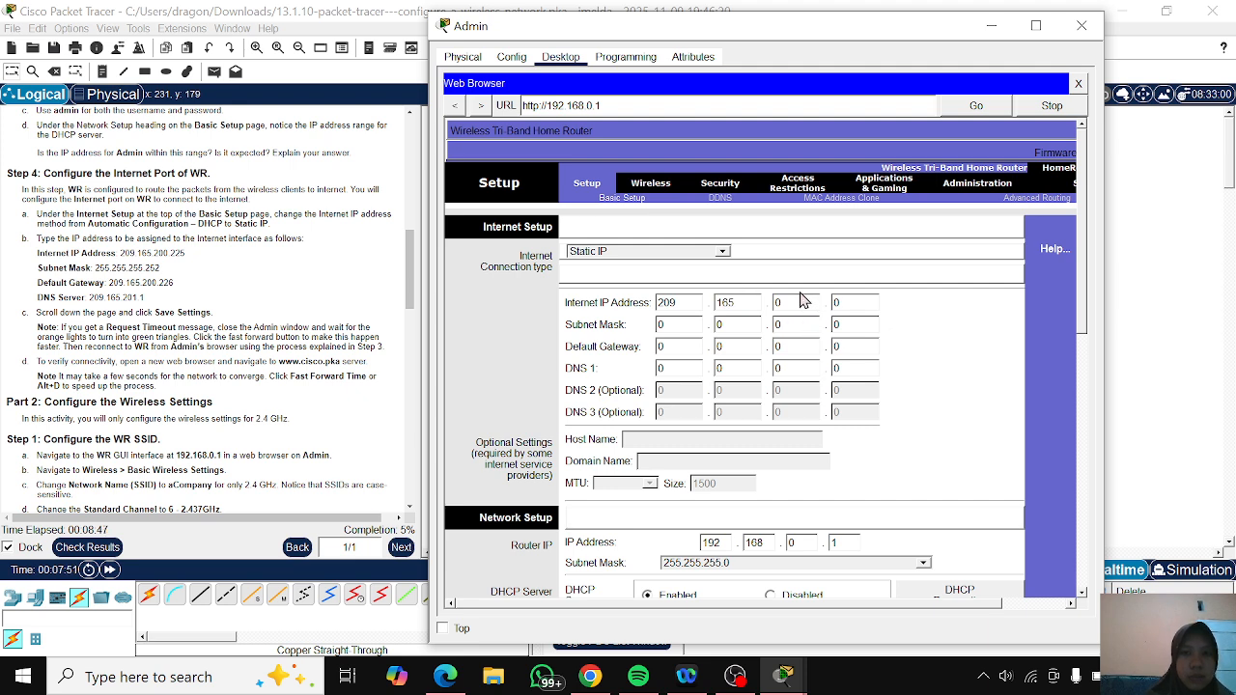
{"action": "double_click", "coordinate": [787, 303]}
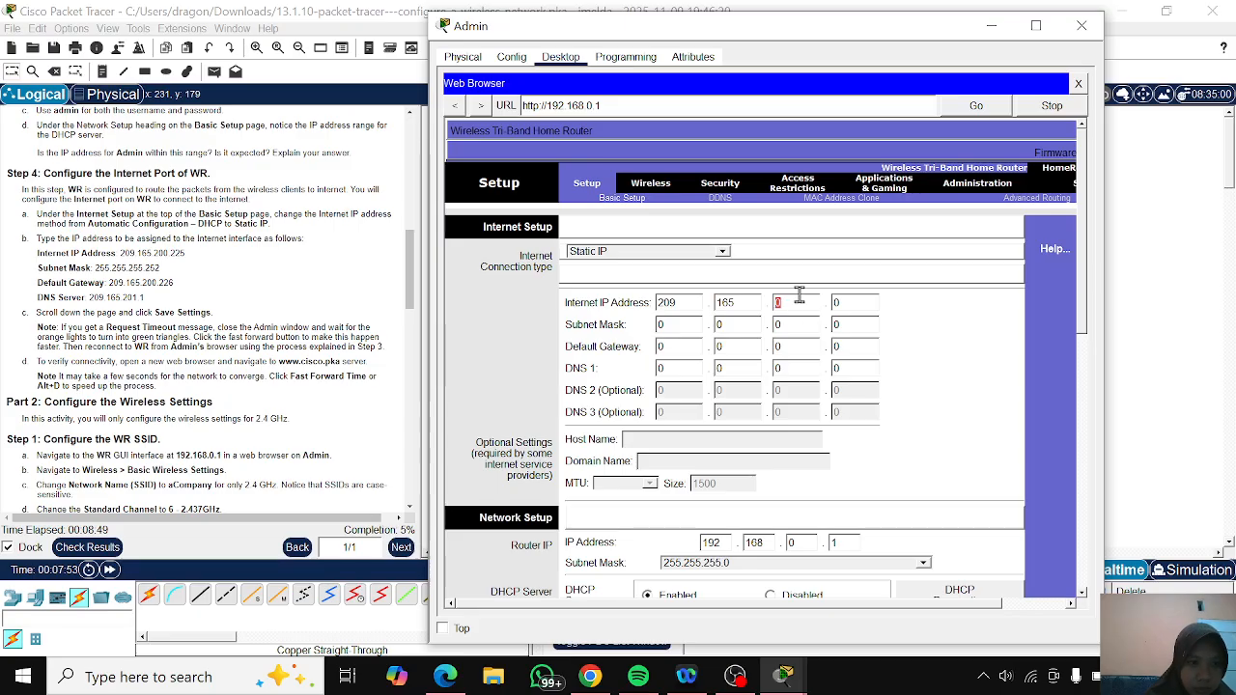
{"action": "type", "text": "200"}
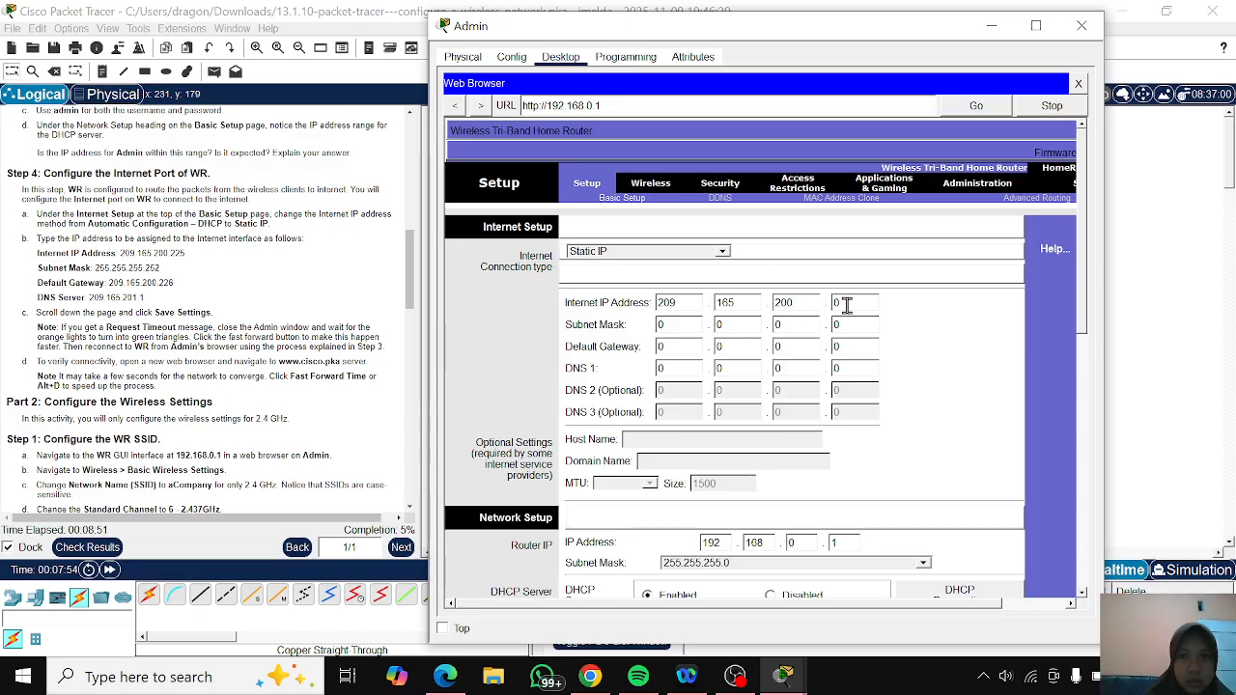
{"action": "double_click", "coordinate": [847, 305]}
{"action": "type", "text": "22"}
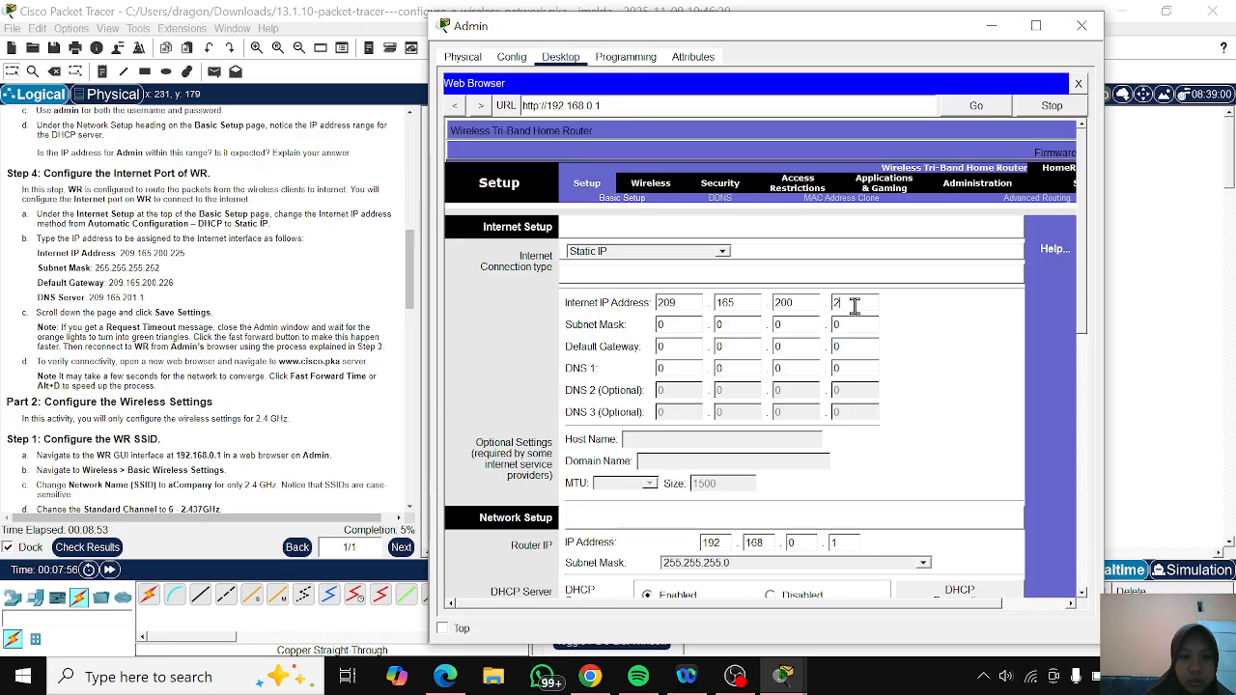
{"action": "type", "text": "5"}
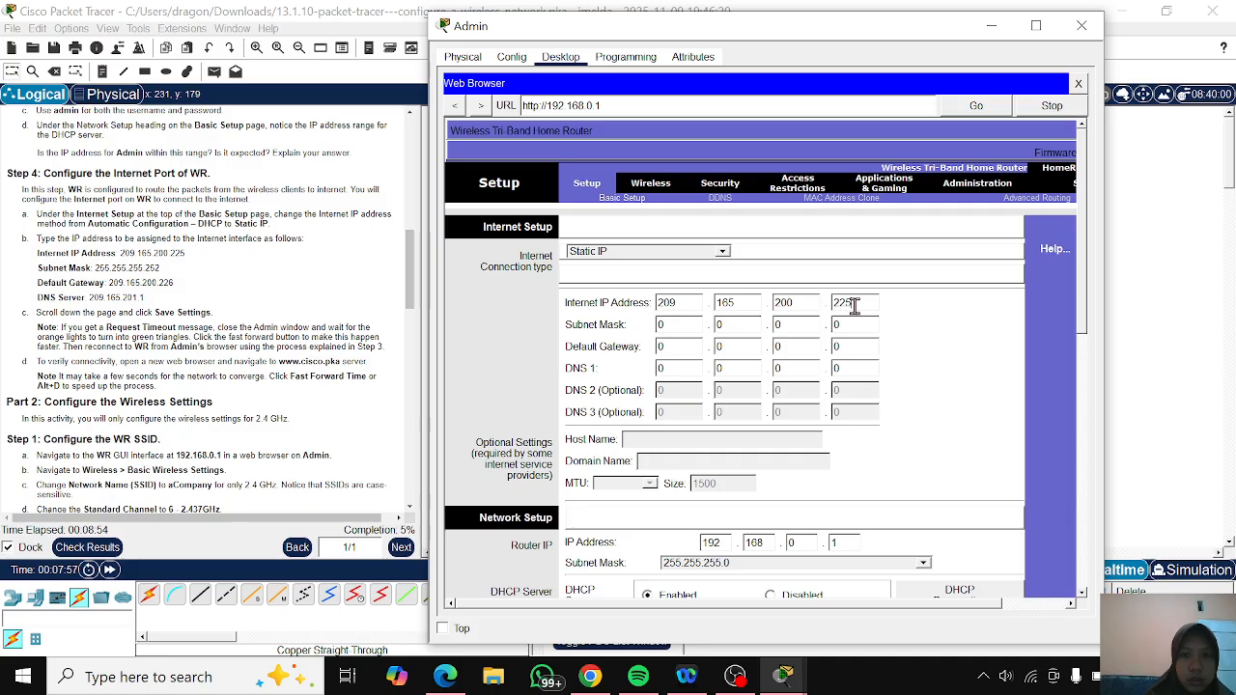
- Set the Internet Setup subnet mask to 255.255.255.252
{"action": "double_click", "coordinate": [665, 324]}
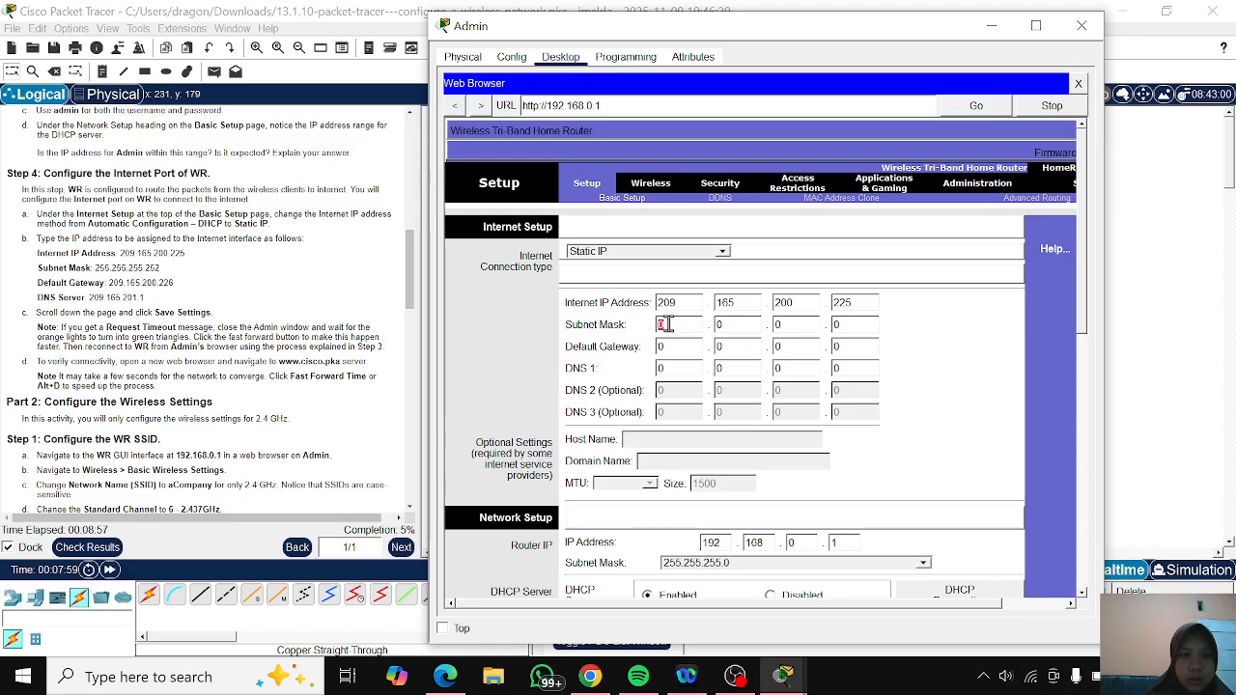
{"action": "type", "text": "255"}
{"action": "left_click", "coordinate": [736, 327]}
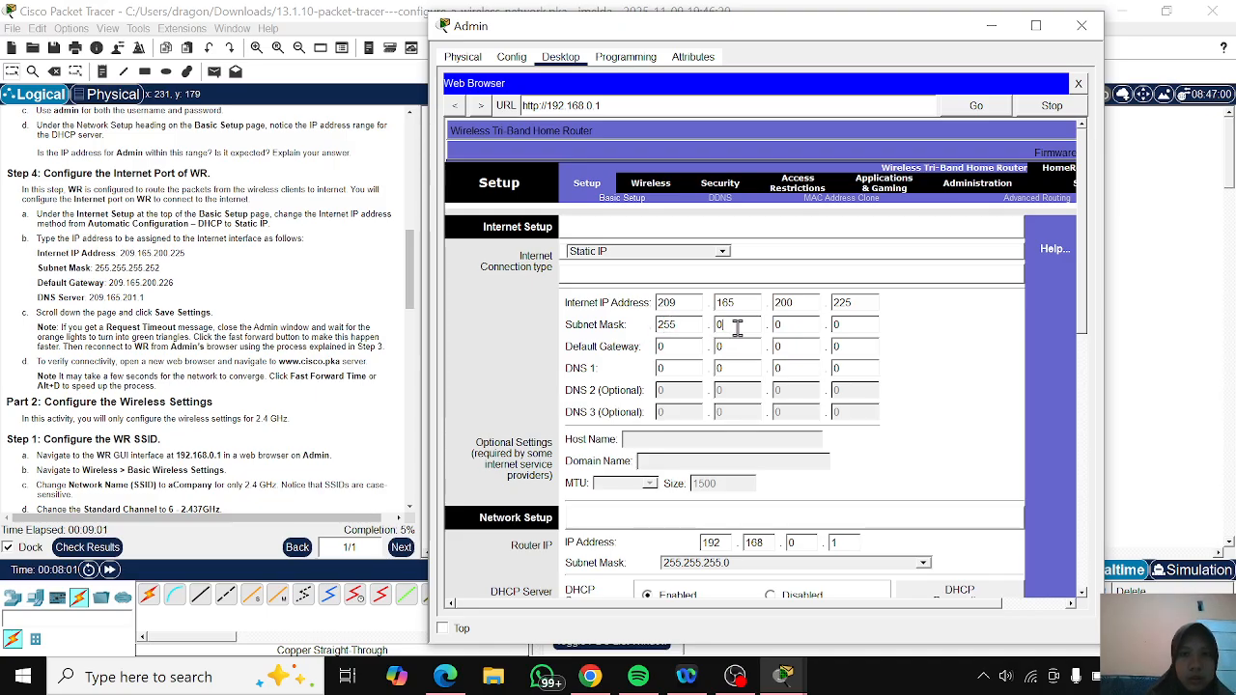
{"action": "key", "text": "BackSpace"}
{"action": "type", "text": "255"}
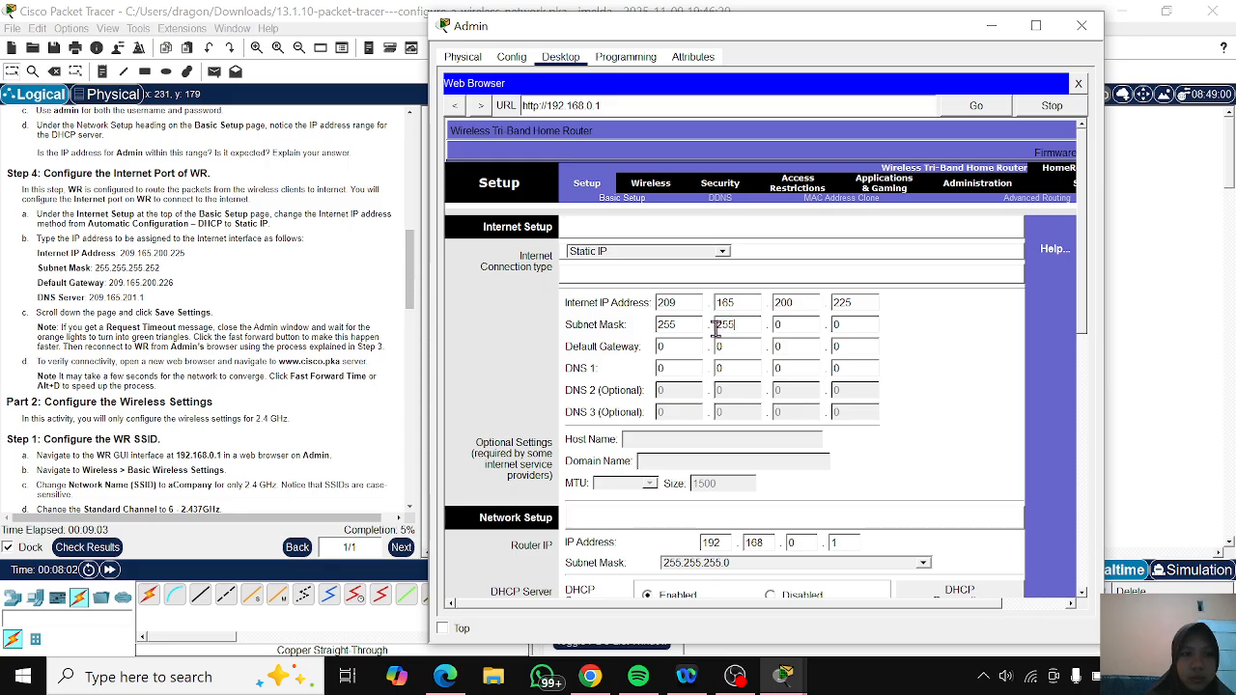
{"action": "key", "text": "Tab"}
{"action": "type", "text": "255"}
{"action": "double_click", "coordinate": [856, 326]}
{"action": "type", "text": "252"}
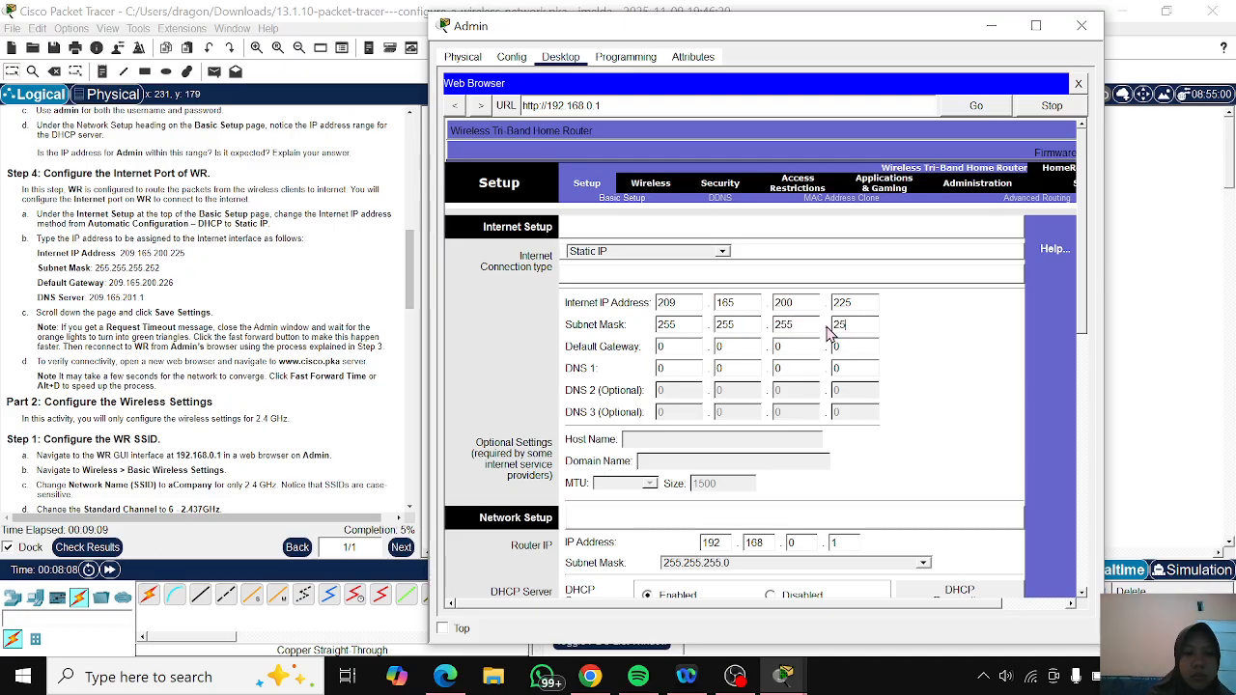
- Set the default gateway of WR's Internet connection to 209.165.200.226
{"action": "double_click", "coordinate": [658, 346]}
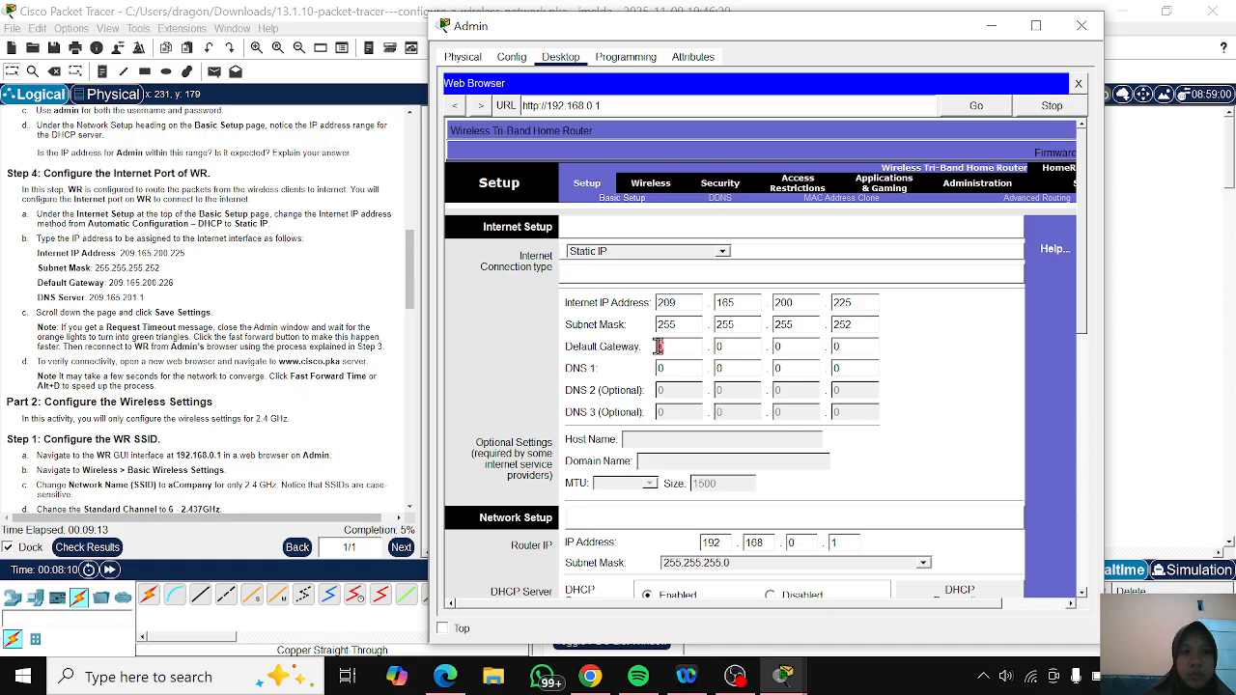
{"action": "type", "text": "209"}
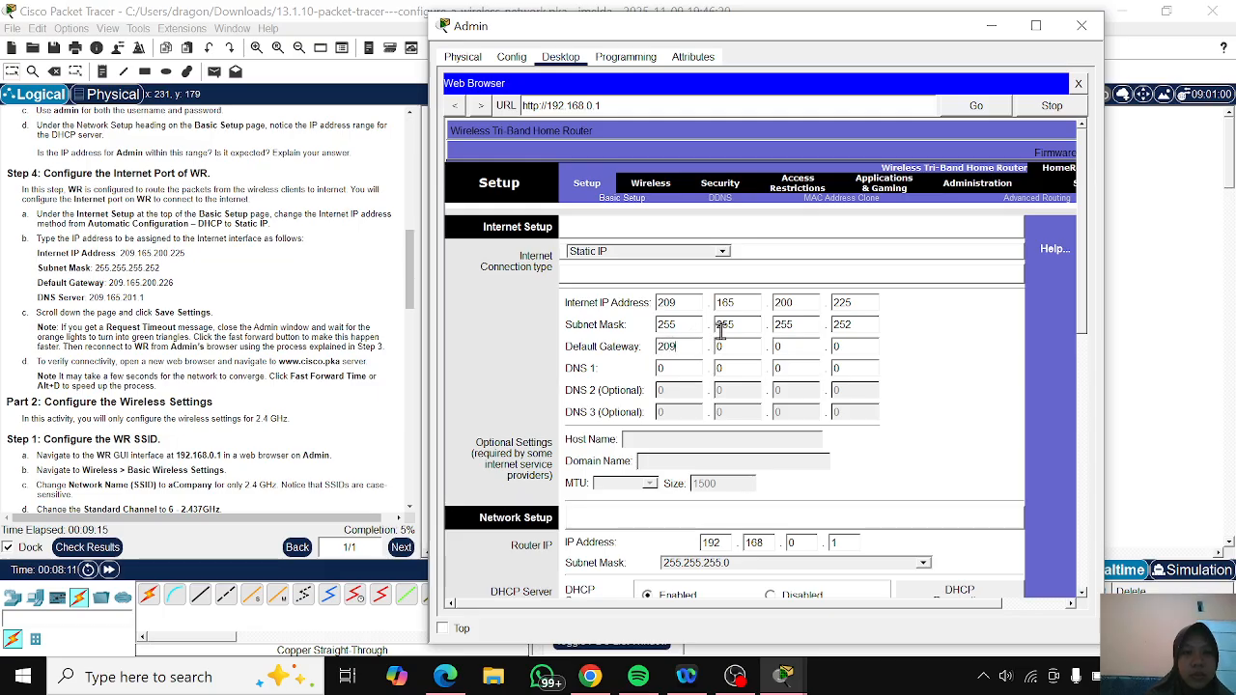
{"action": "double_click", "coordinate": [738, 350]}
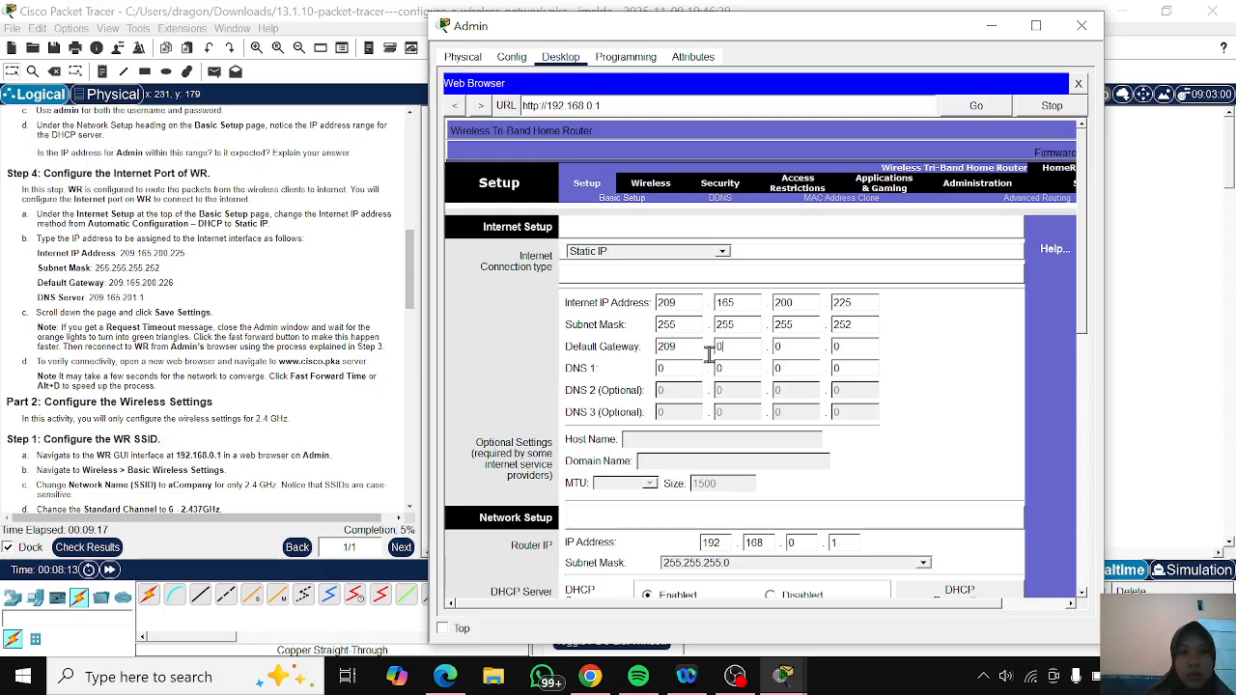
{"action": "type", "text": "165"}
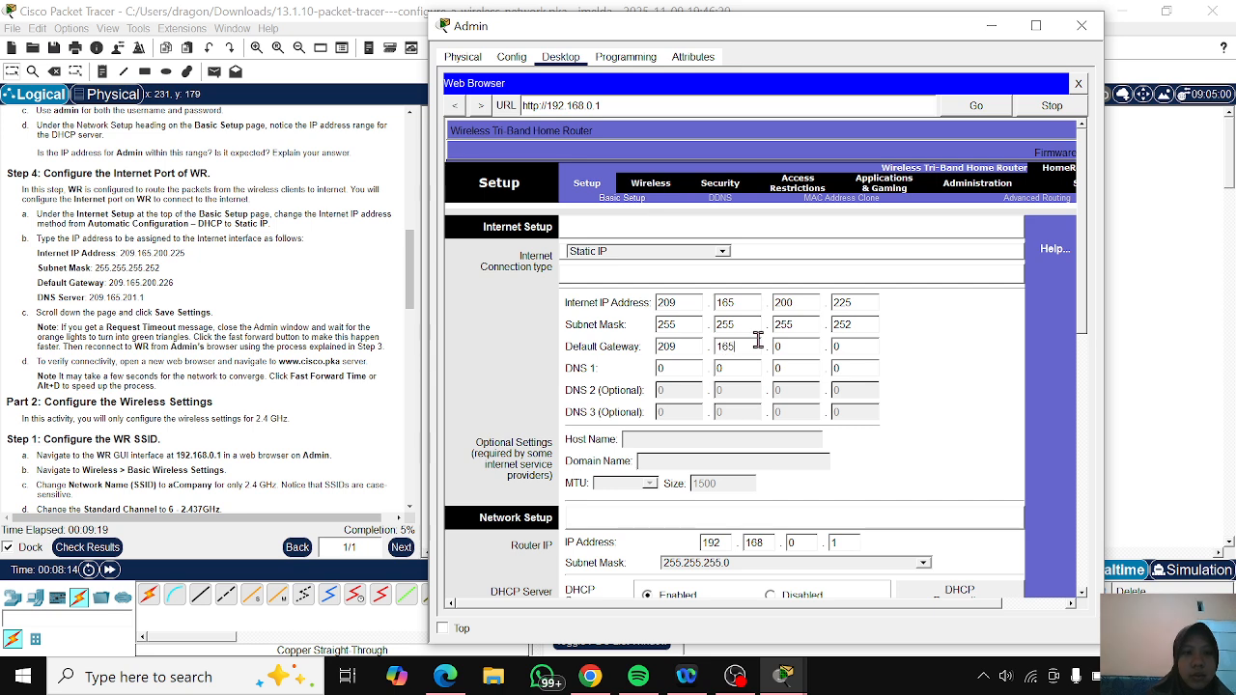
{"action": "double_click", "coordinate": [770, 347]}
{"action": "type", "text": "200"}
{"action": "double_click", "coordinate": [839, 348]}
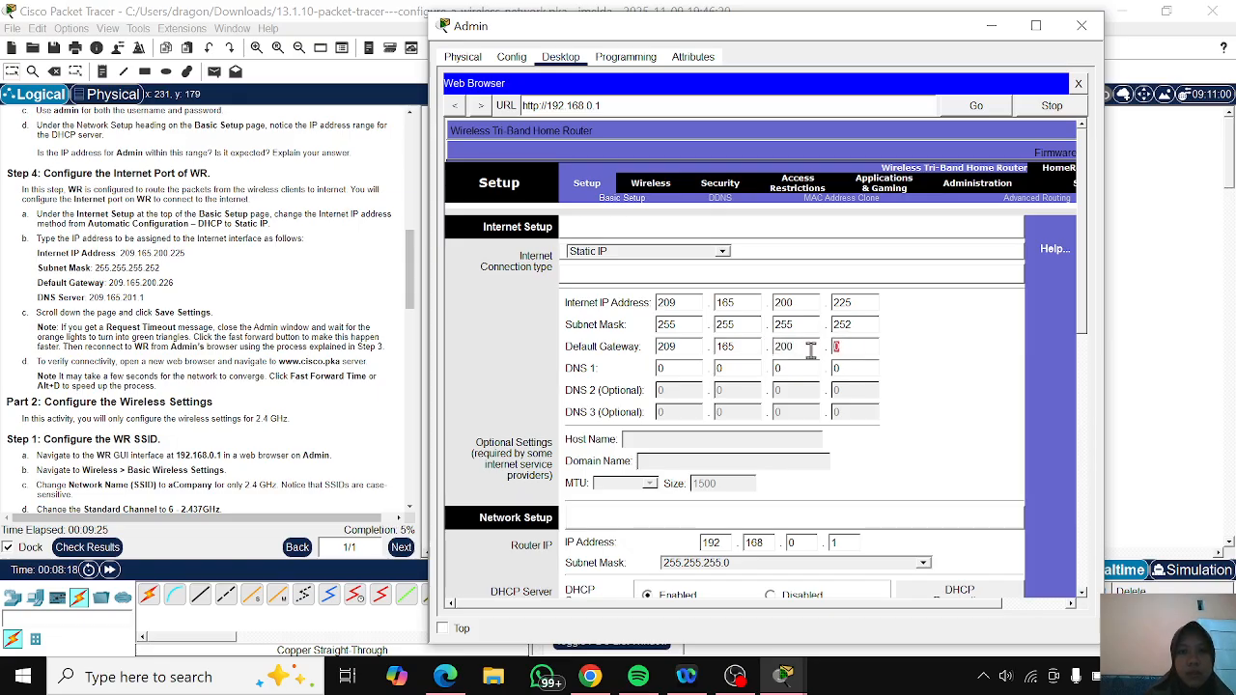
{"action": "type", "text": "226"}
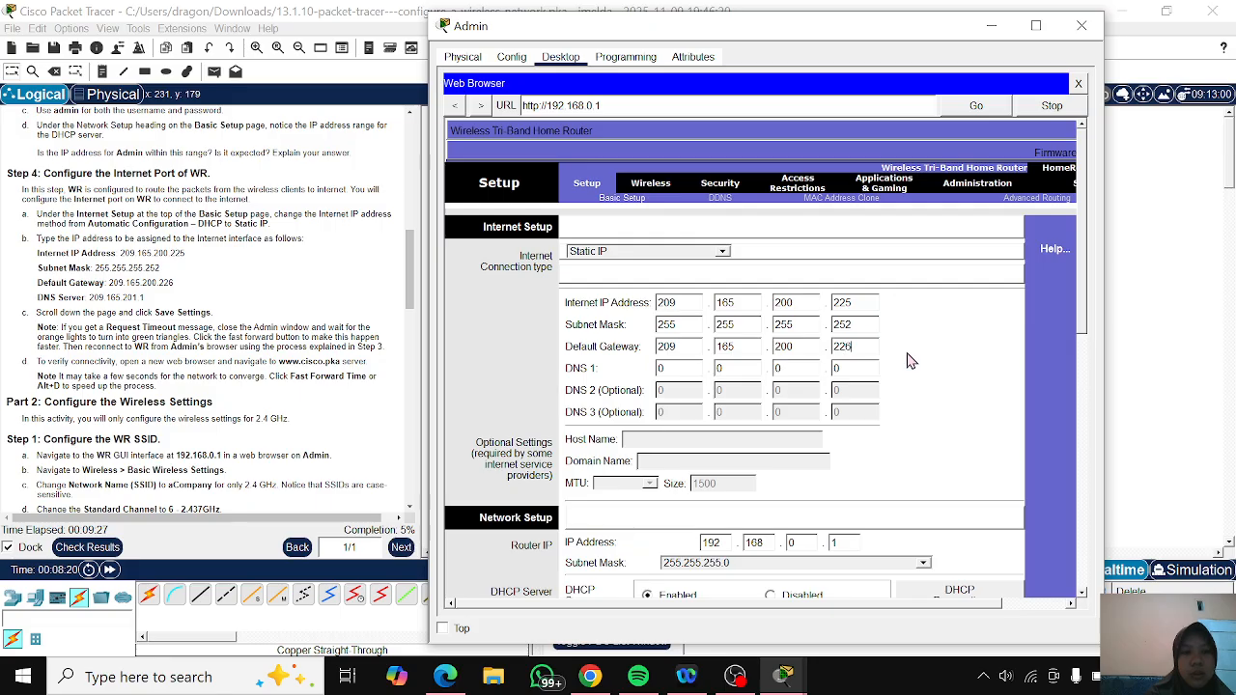
- Set DNS 1 of WR's Internet connection to 209.165.201.1
{"action": "double_click", "coordinate": [674, 367]}
{"action": "type", "text": "209"}
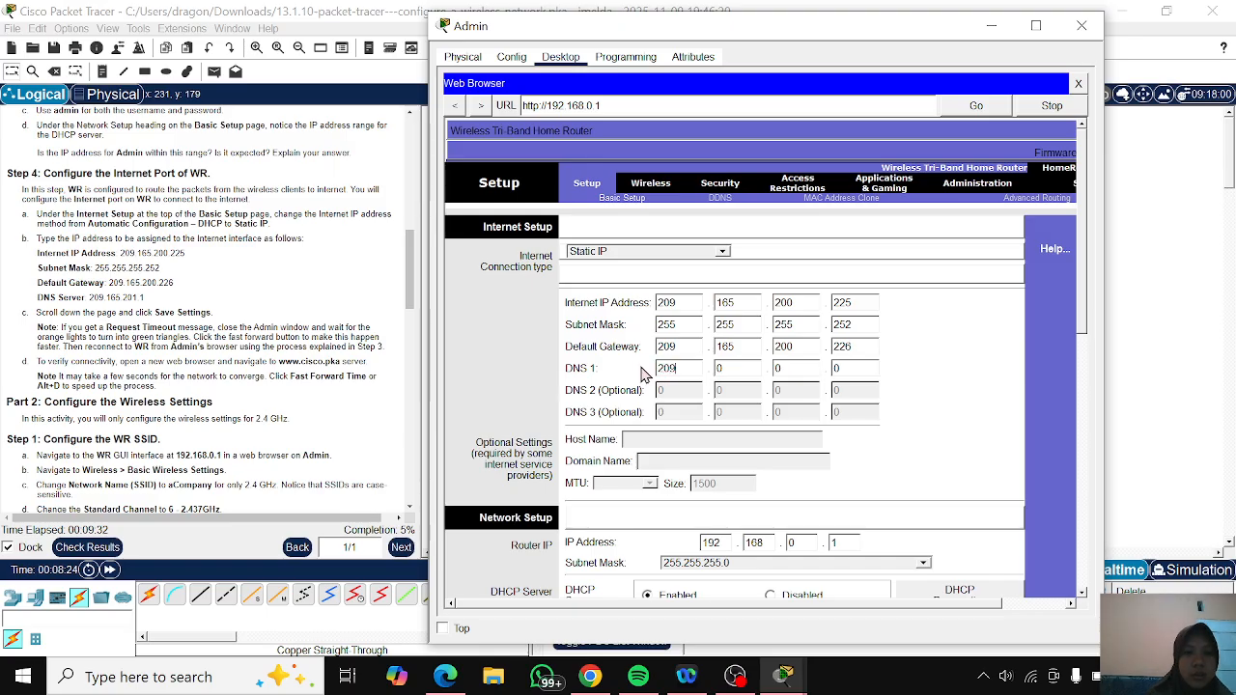
{"action": "double_click", "coordinate": [730, 368]}
{"action": "type", "text": "165"}
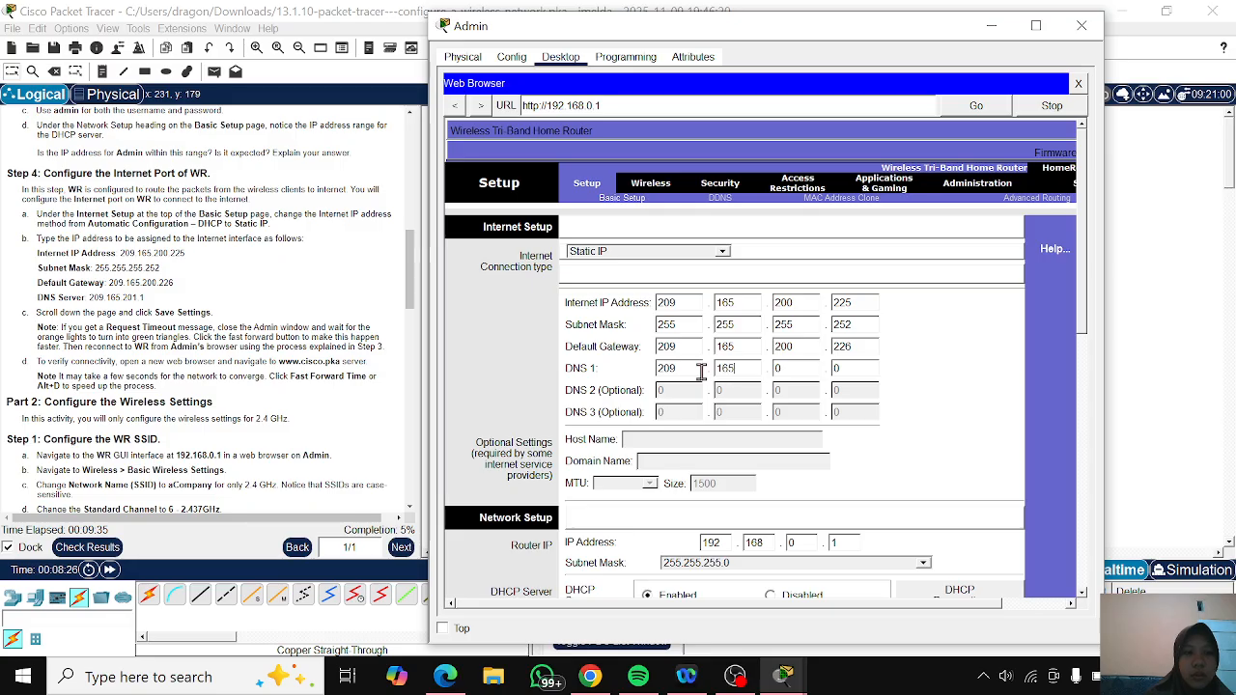
{"action": "double_click", "coordinate": [776, 368]}
{"action": "type", "text": "201"}
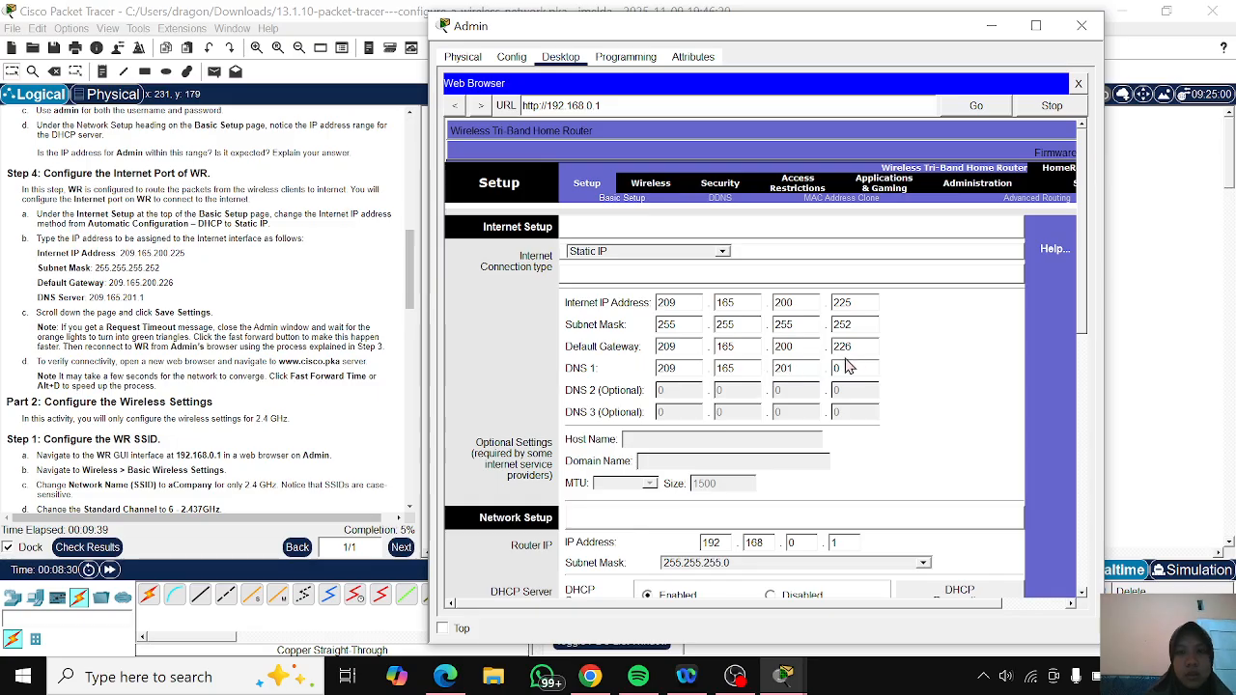
{"action": "double_click", "coordinate": [840, 368]}
{"action": "type", "text": "1"}
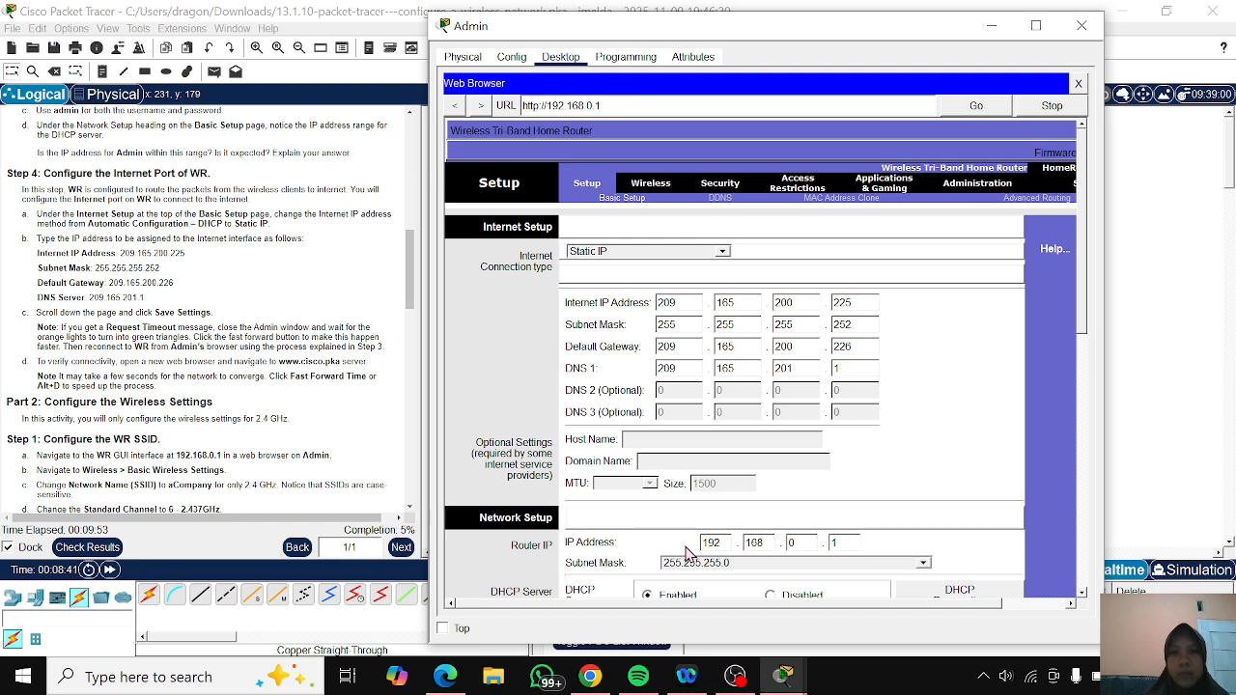
- Save the Basic Setup settings of the WR router
{"action": "scroll", "coordinate": [687, 553], "scroll_direction": "down", "scroll_amount": 4}
{"action": "scroll", "coordinate": [688, 552], "scroll_direction": "down", "scroll_amount": 7}
{"action": "scroll", "coordinate": [687, 554], "scroll_direction": "down", "scroll_amount": 3}
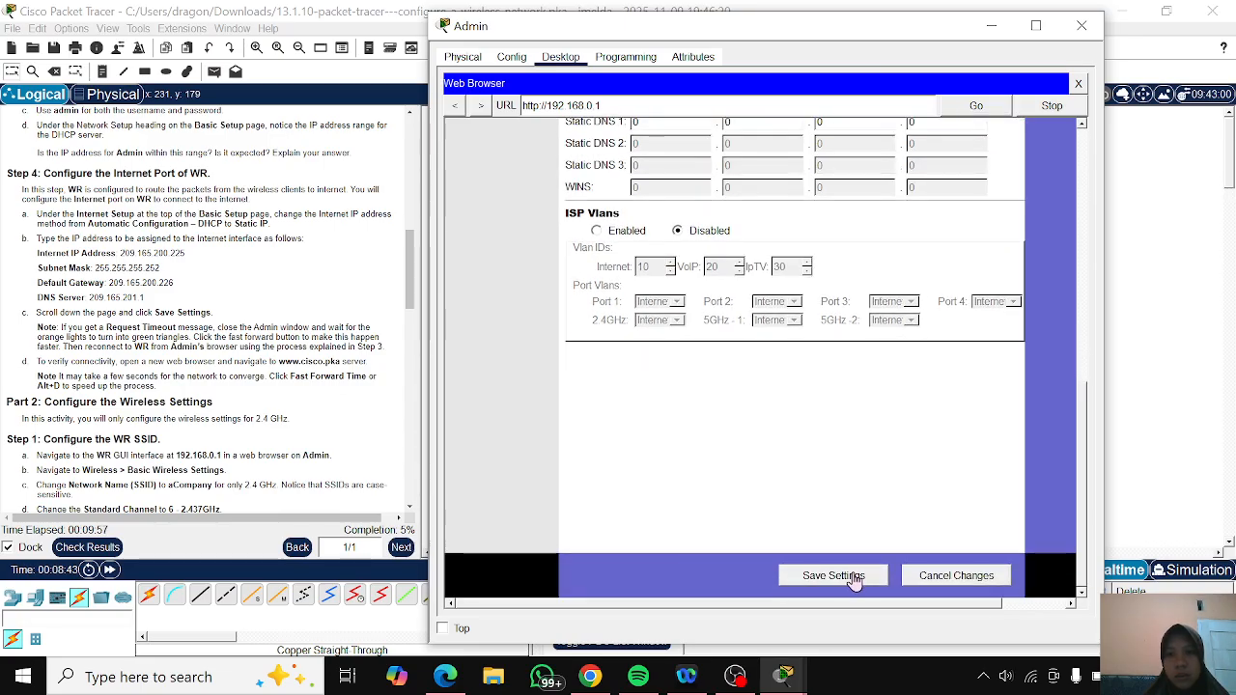
{"action": "left_click", "coordinate": [854, 581]}
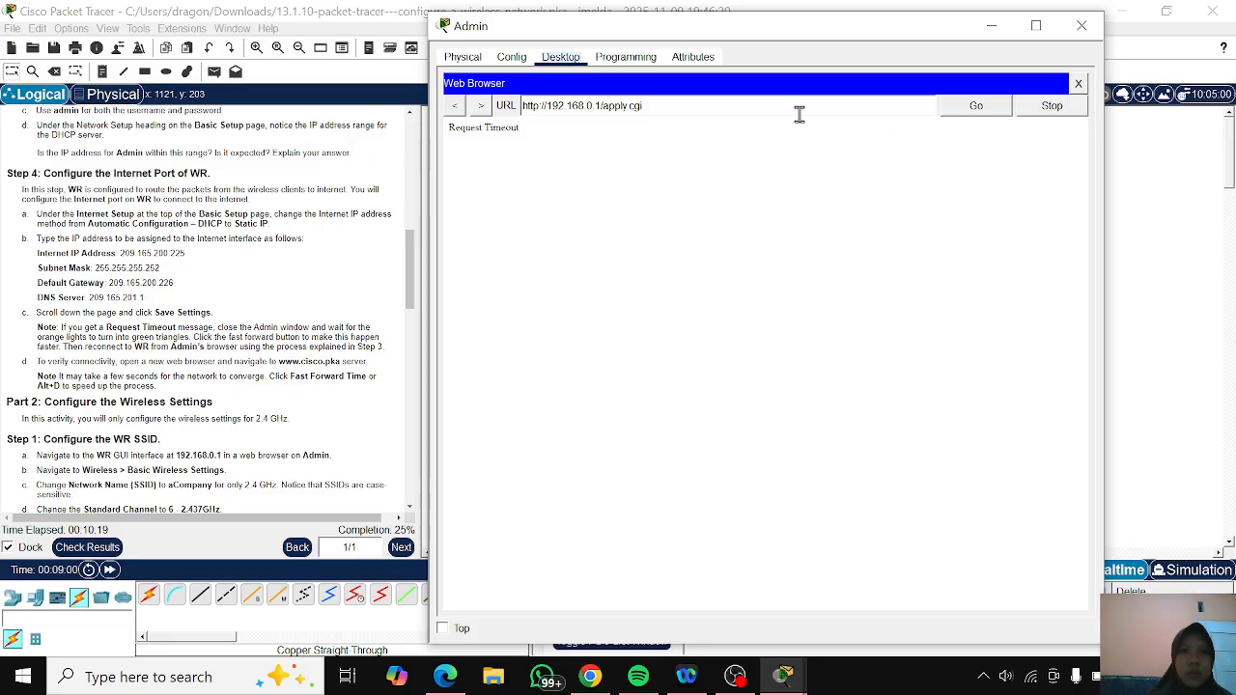
{"action": "left_click_drag", "start_coordinate": [719, 108], "coordinate": [502, 108]}
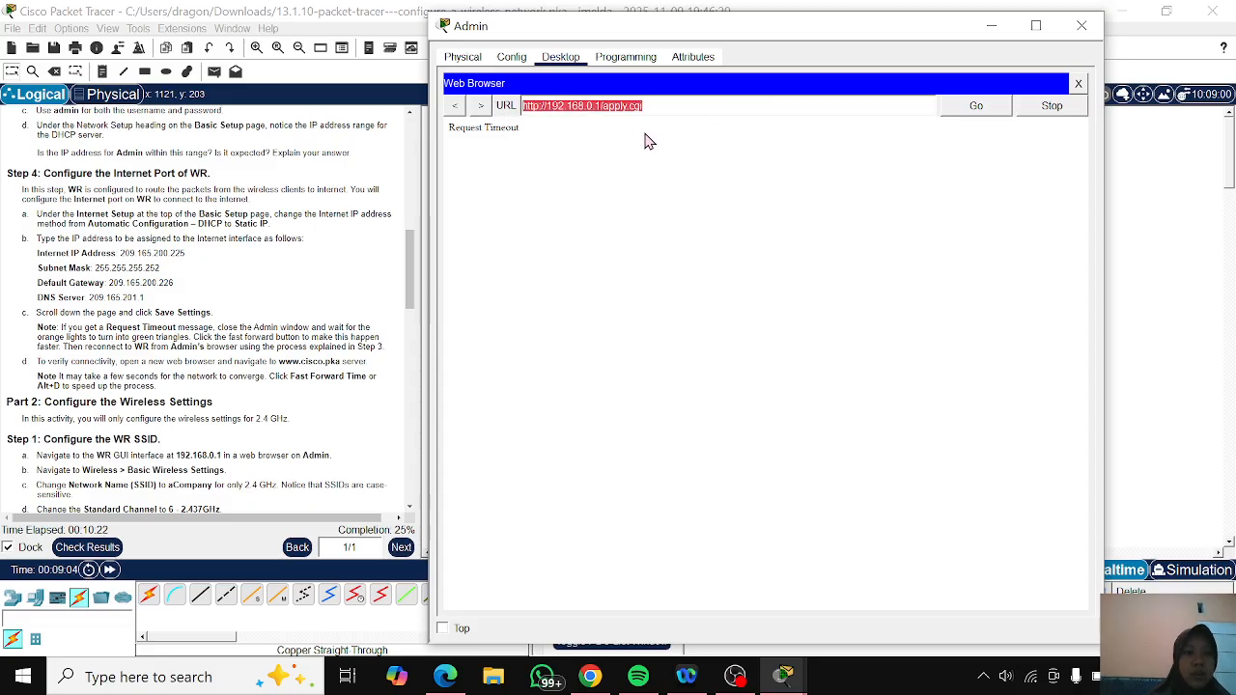
{"action": "type", "text": "htt"}
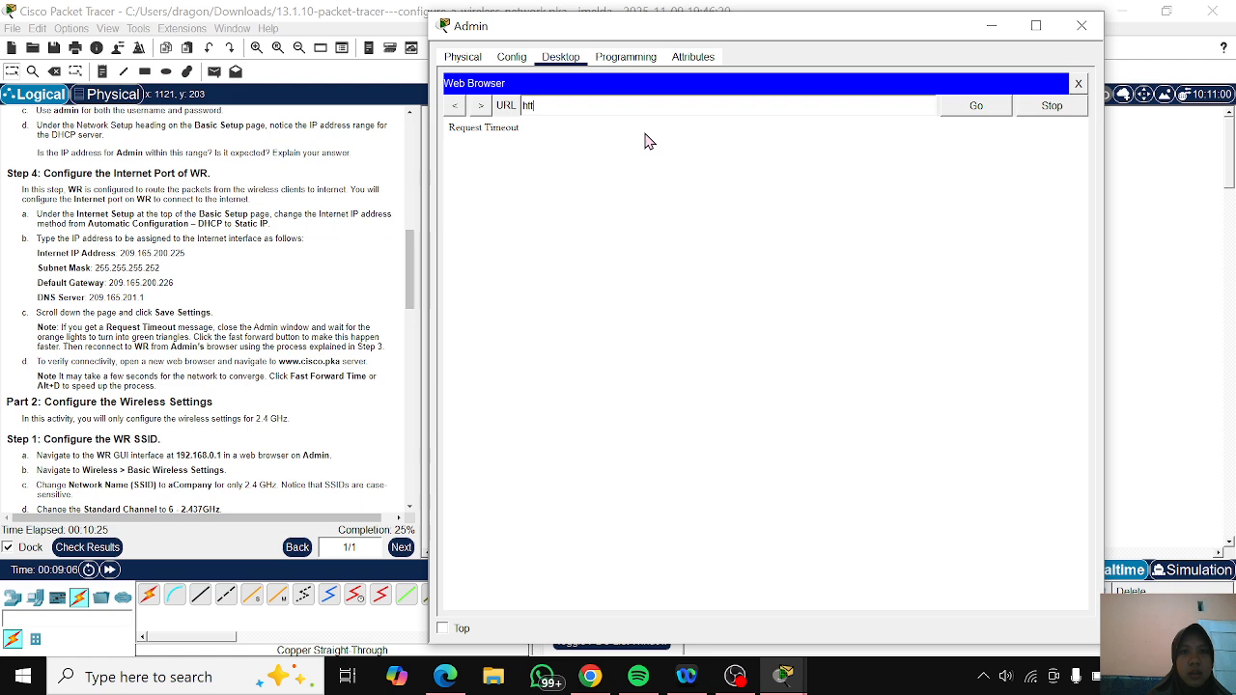
{"action": "type", "text": "ps"}
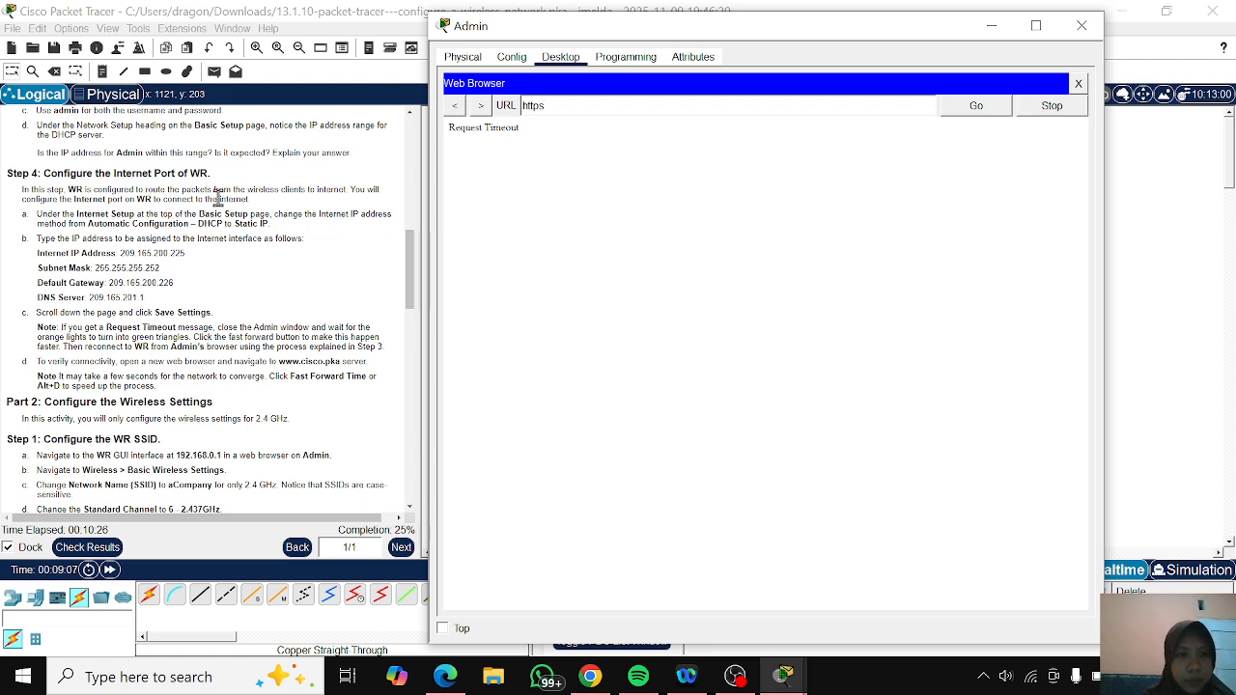
{"action": "scroll", "coordinate": [218, 197], "scroll_direction": "down", "scroll_amount": 3}
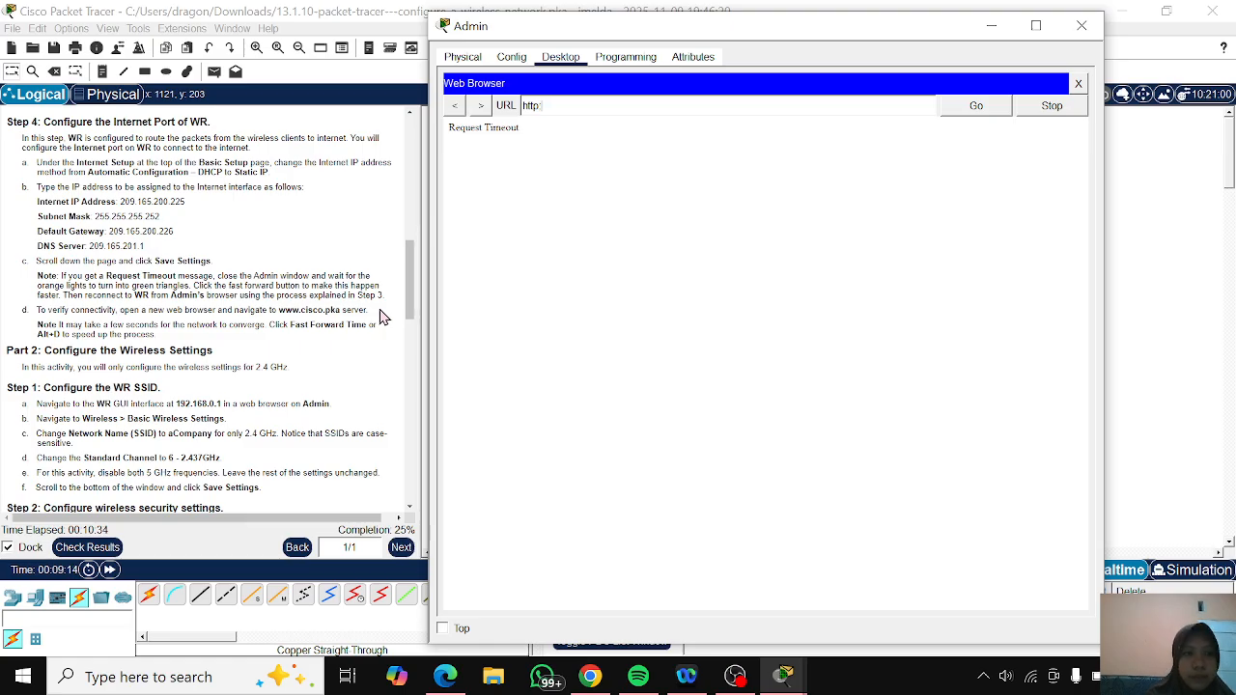
{"action": "type", "text": "ww"}
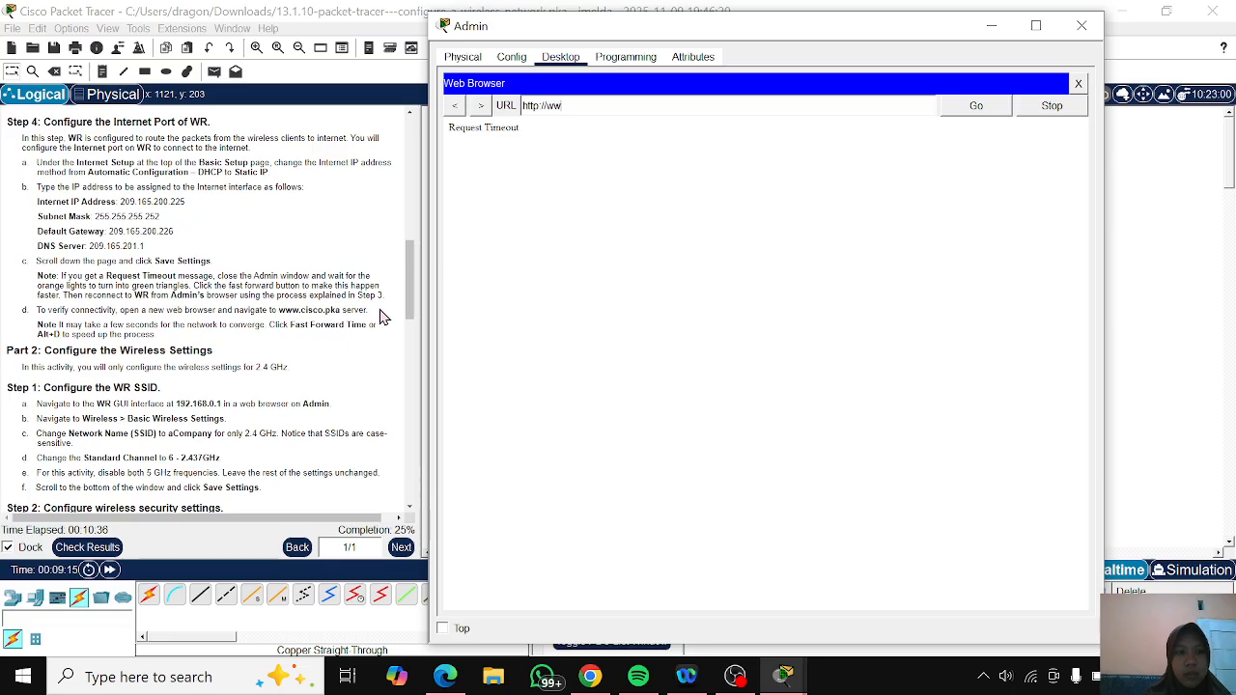
{"action": "type", "text": "w.cisco"}
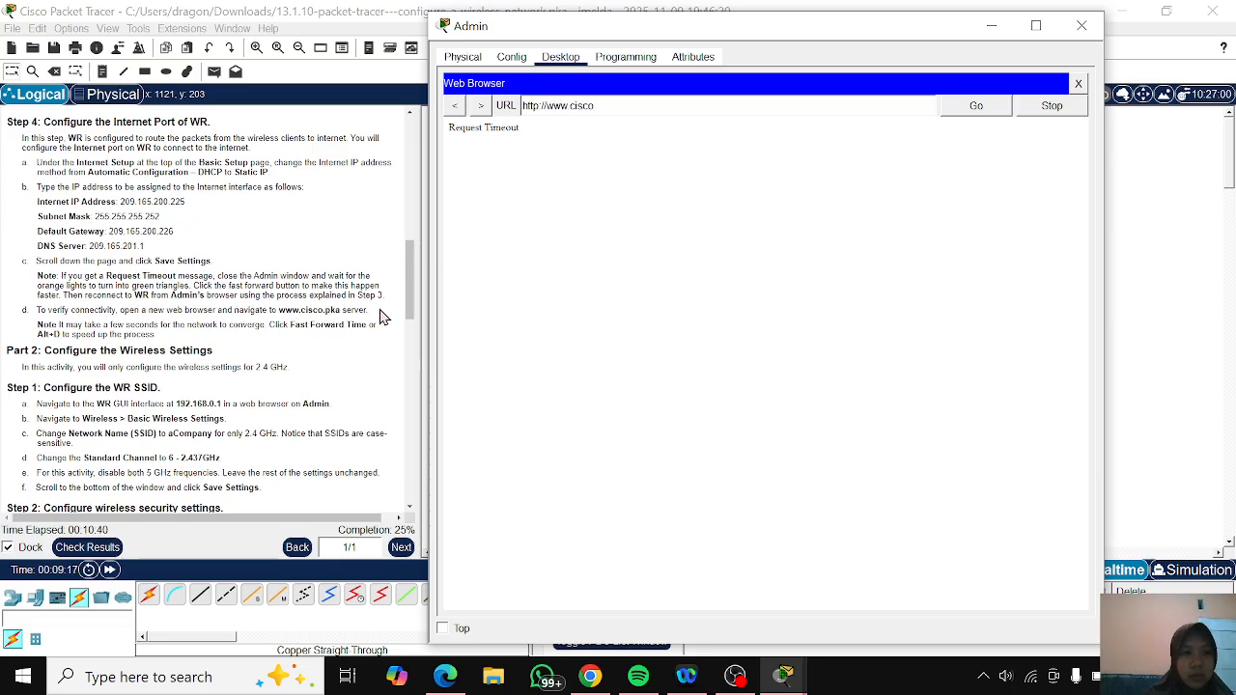
{"action": "type", "text": ".pka"}
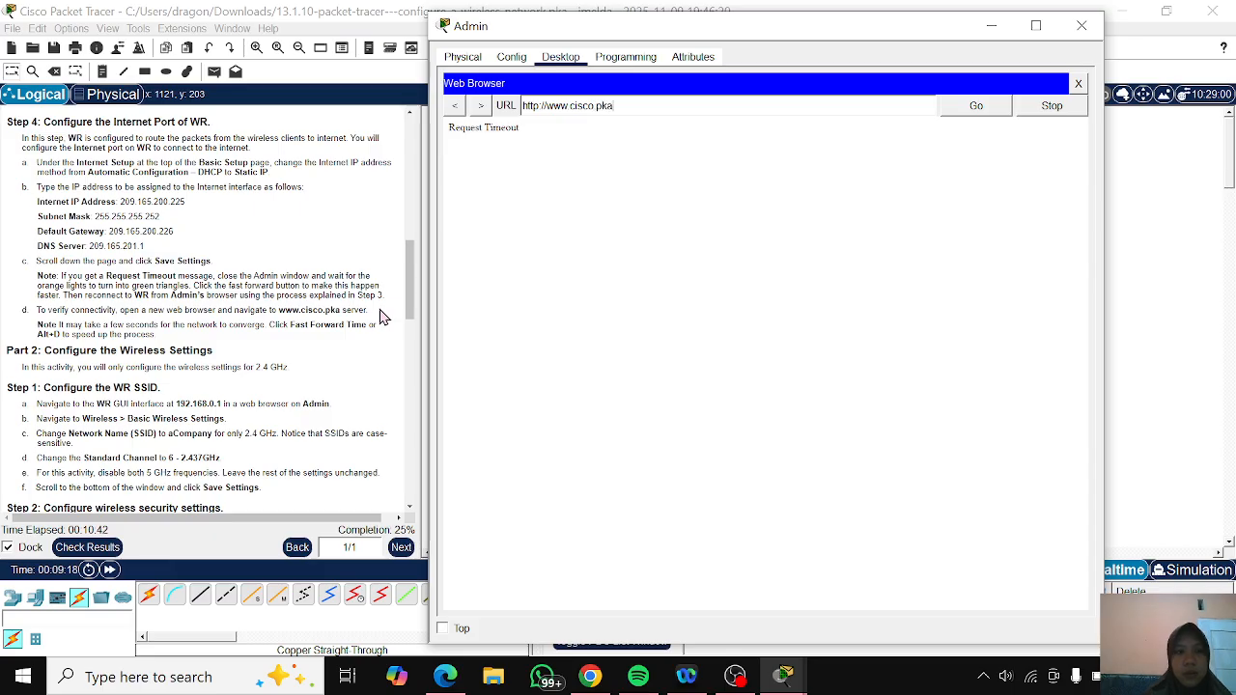
{"action": "left_click", "coordinate": [976, 114]}
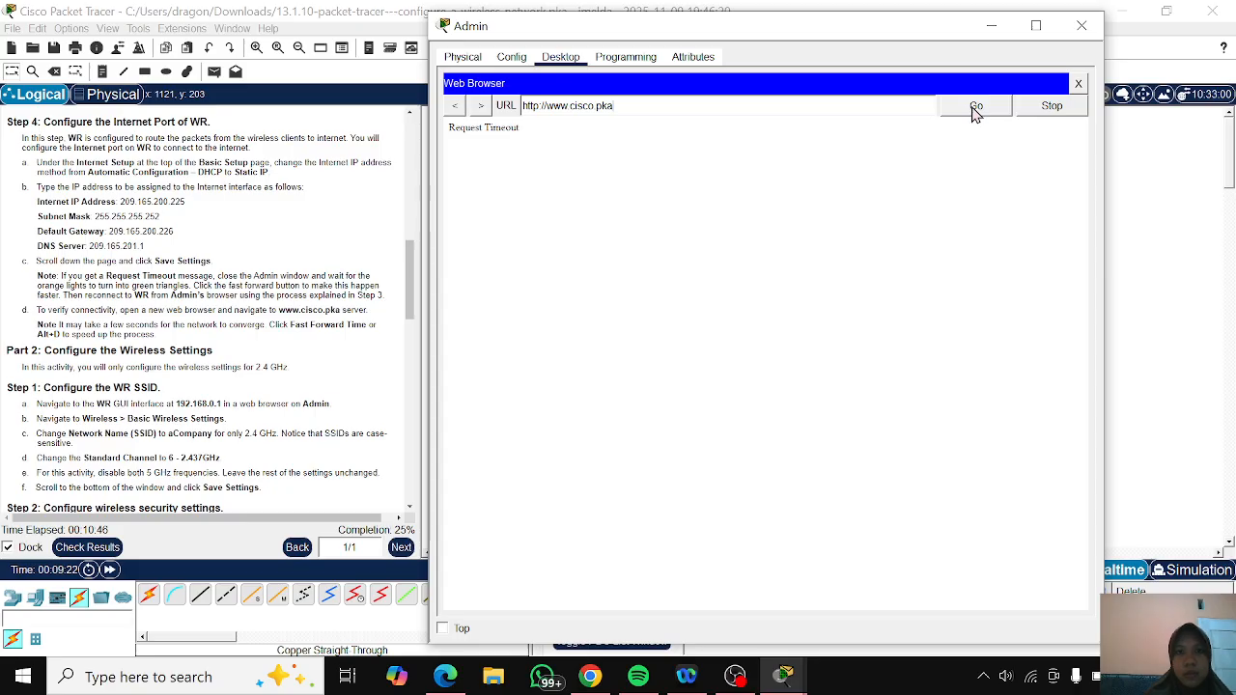
{"action": "left_click", "coordinate": [976, 114]}
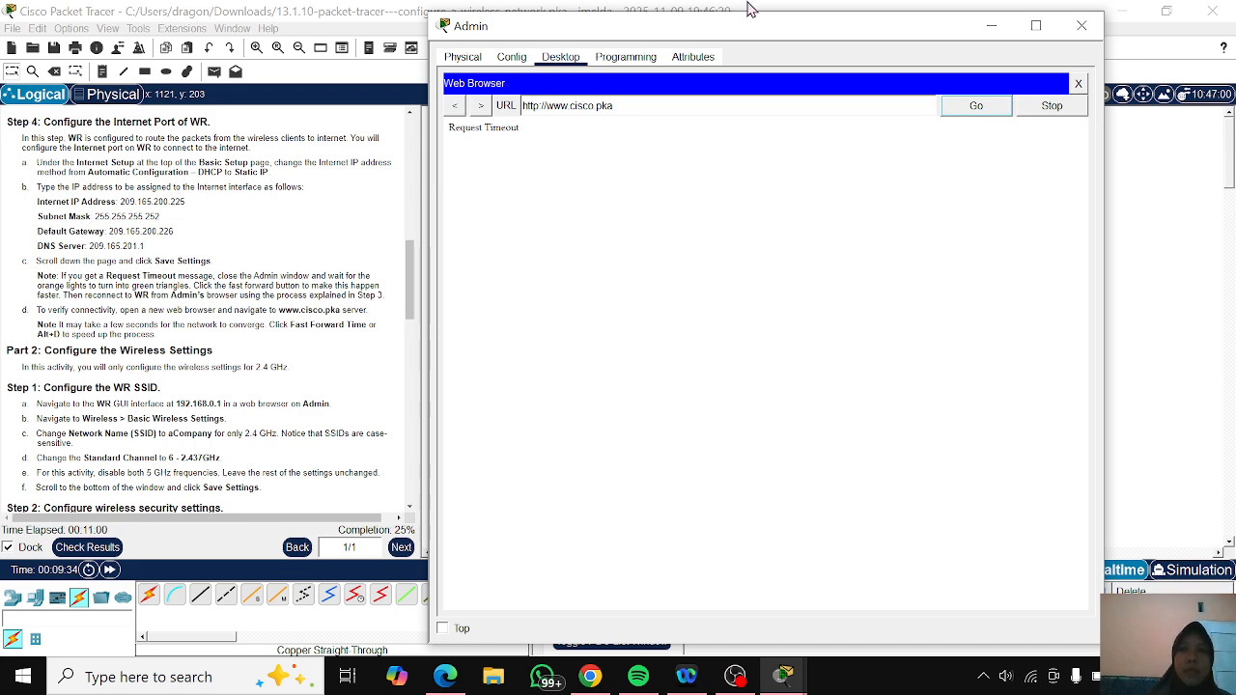
{"action": "left_click_drag", "start_coordinate": [753, 26], "coordinate": [783, 48]}
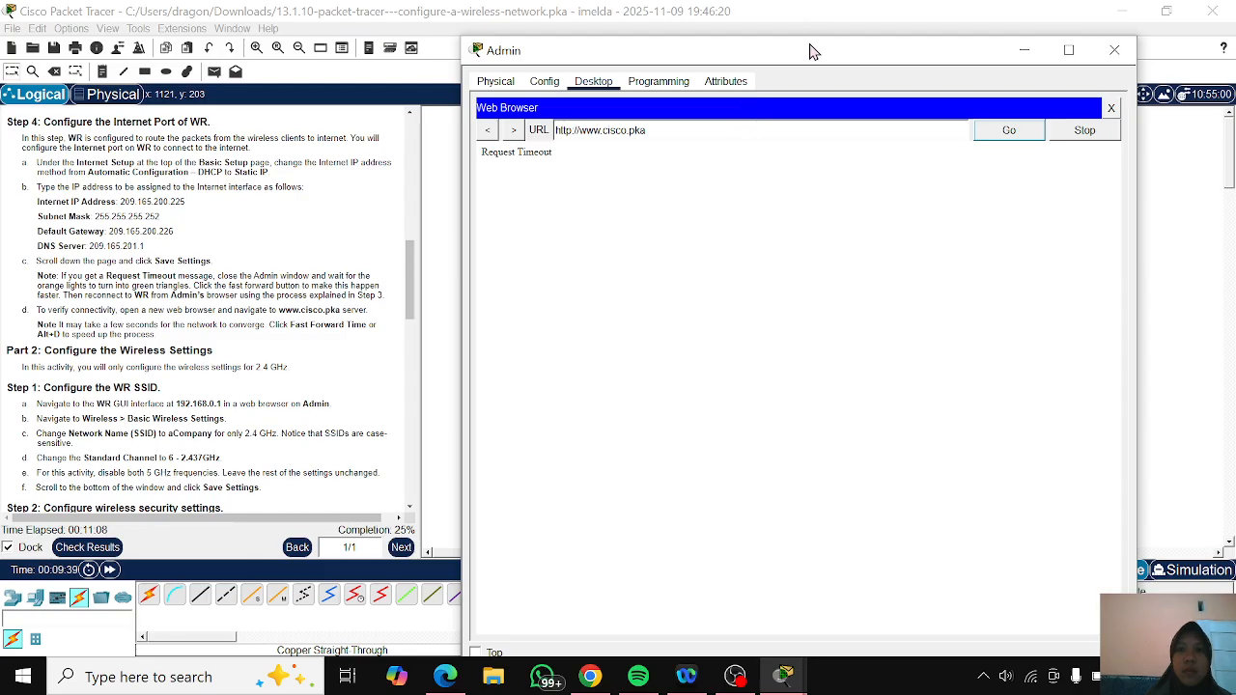
{"action": "left_click_drag", "start_coordinate": [814, 50], "coordinate": [814, 34]}
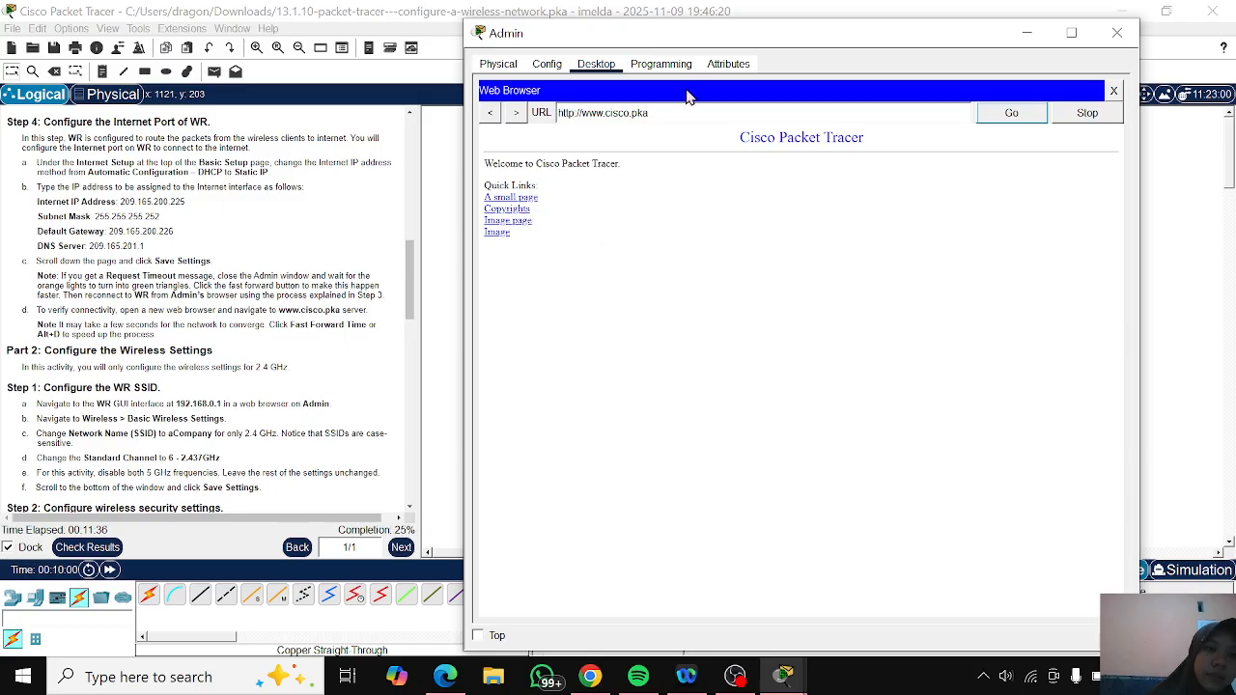
{"action": "mouse_move", "coordinate": [736, 43]}
{"action": "left_mouse_down"}
{"action": "mouse_move", "coordinate": [1082, 280]}
{"action": "mouse_move", "coordinate": [740, 48]}
{"action": "mouse_move", "coordinate": [736, 28]}
{"action": "left_mouse_up"}
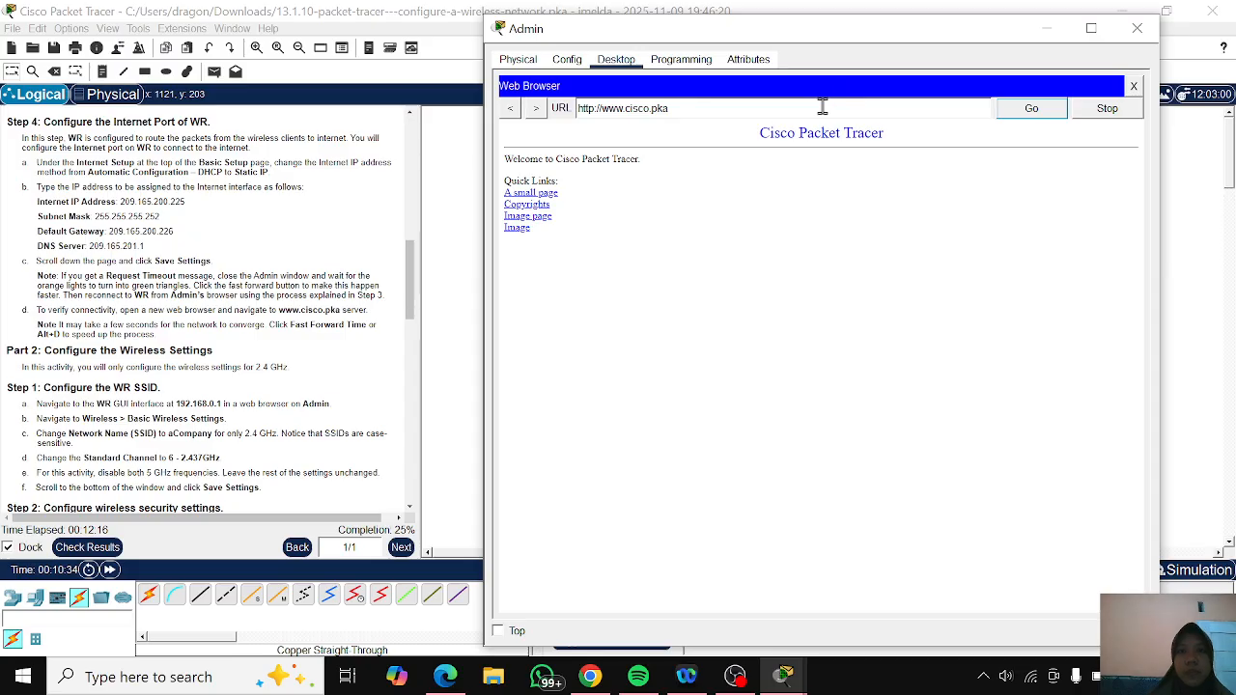
{"action": "left_click_drag", "start_coordinate": [670, 108], "coordinate": [566, 113]}
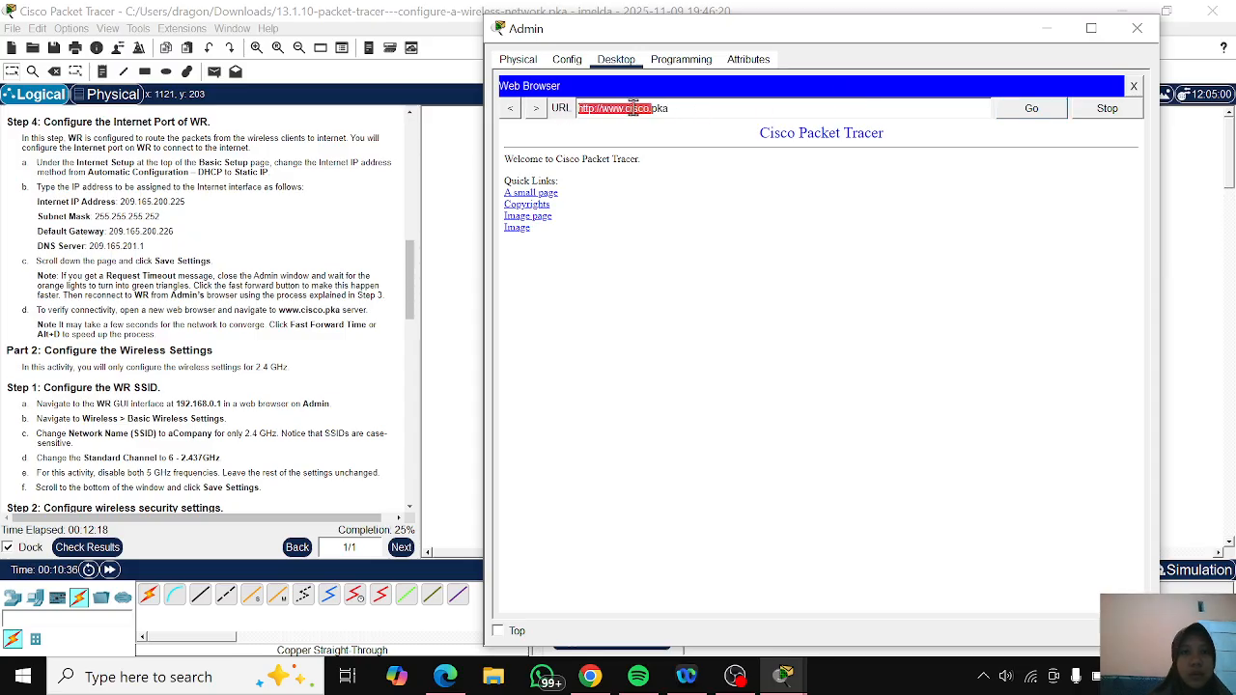
{"action": "left_click", "coordinate": [683, 104]}
{"action": "left_click_drag", "start_coordinate": [681, 108], "coordinate": [563, 112]}
{"action": "key", "text": "BackSpace"}
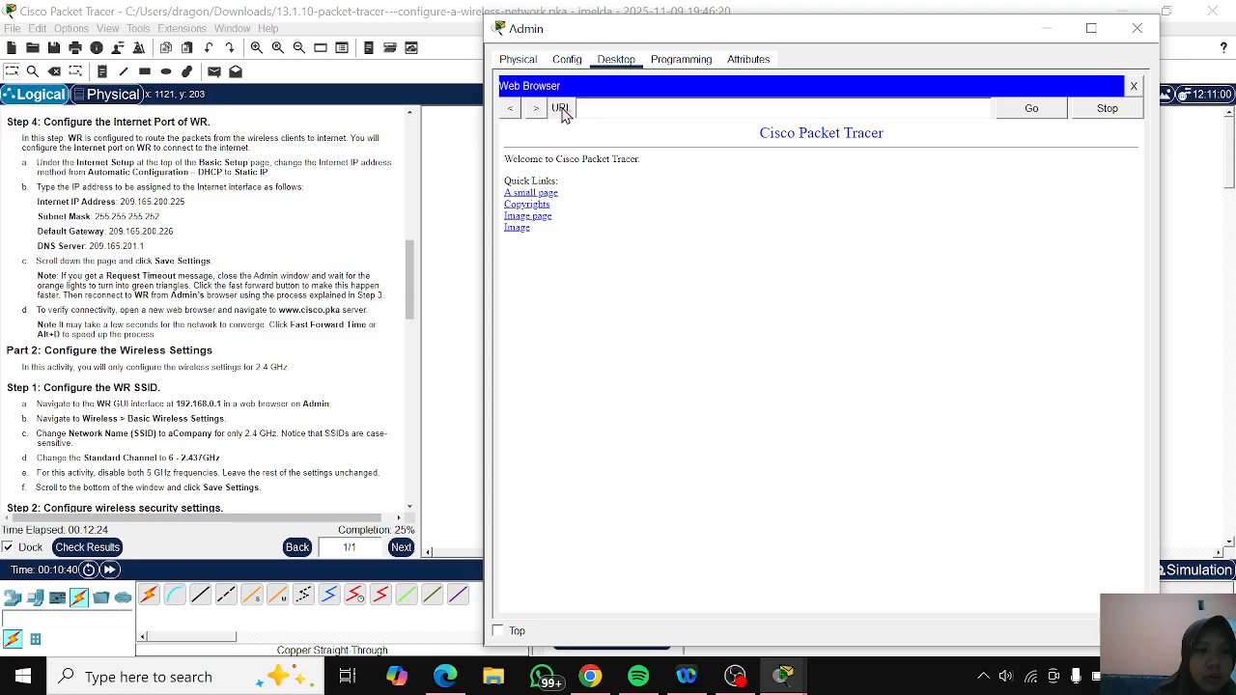
{"action": "type", "text": "htt"}
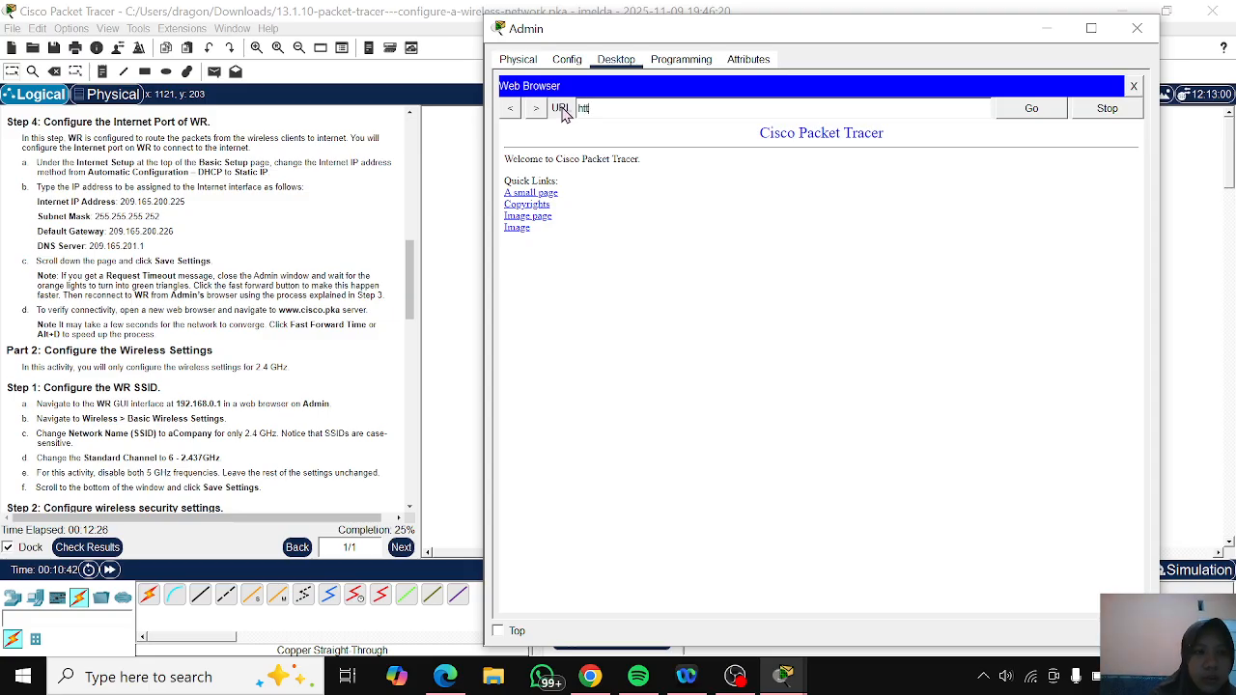
{"action": "type", "text": "p://19"}
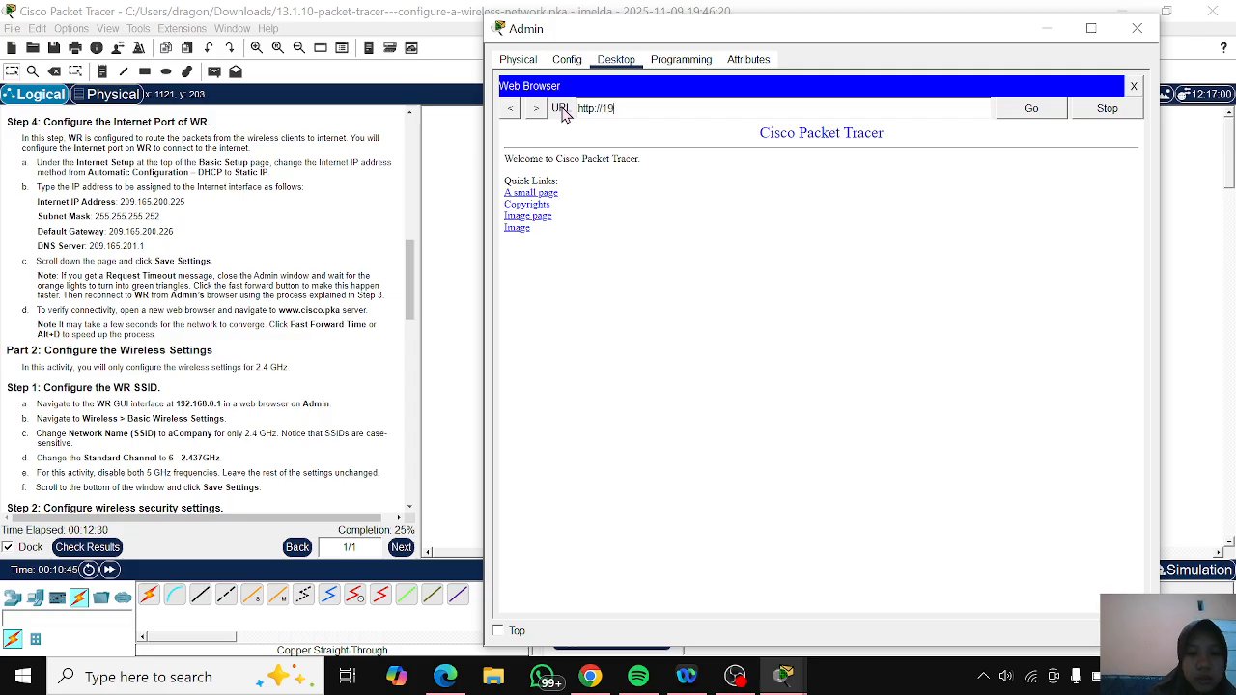
{"action": "type", "text": "2.168"}
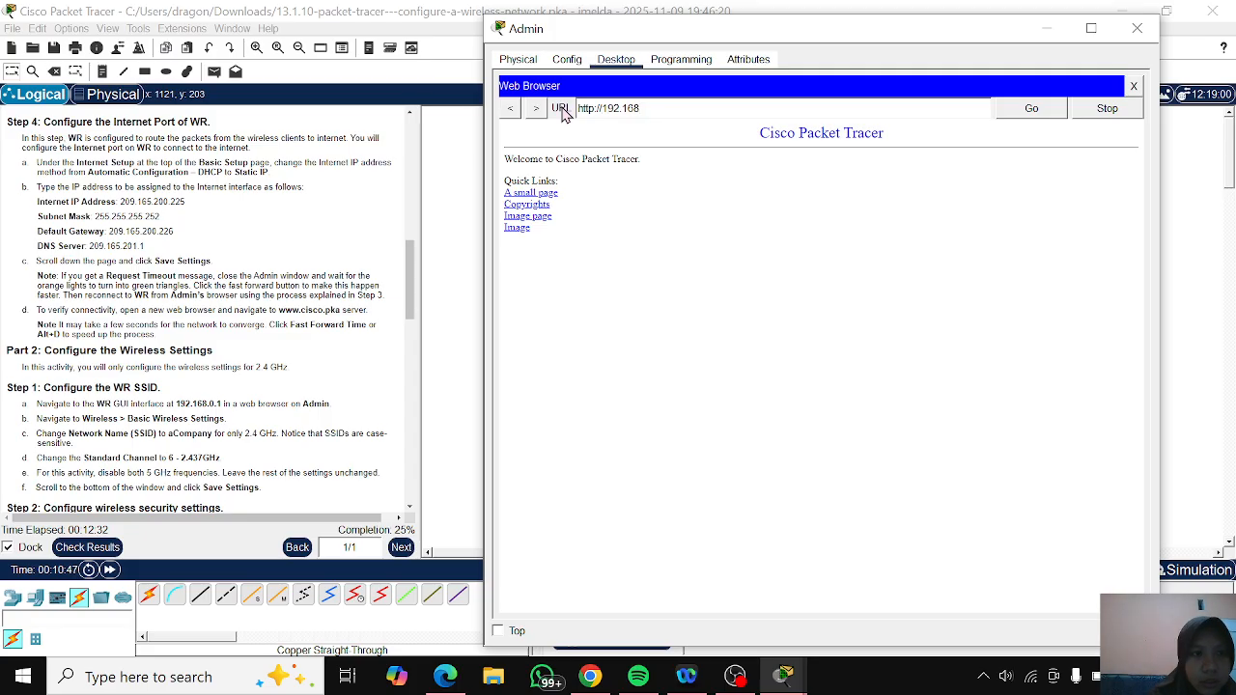
{"action": "type", "text": ".0.1"}
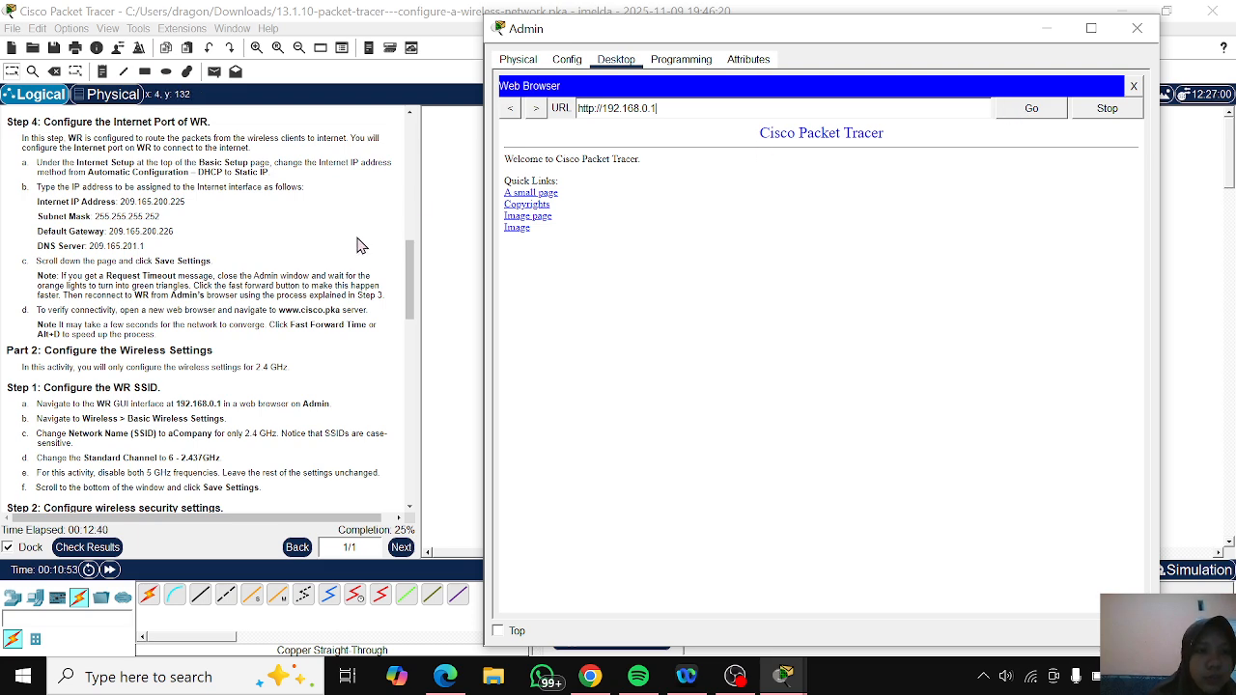
{"action": "scroll", "coordinate": [359, 245], "scroll_direction": "down", "scroll_amount": 3}
{"action": "scroll", "coordinate": [355, 244], "scroll_direction": "down", "scroll_amount": 1}
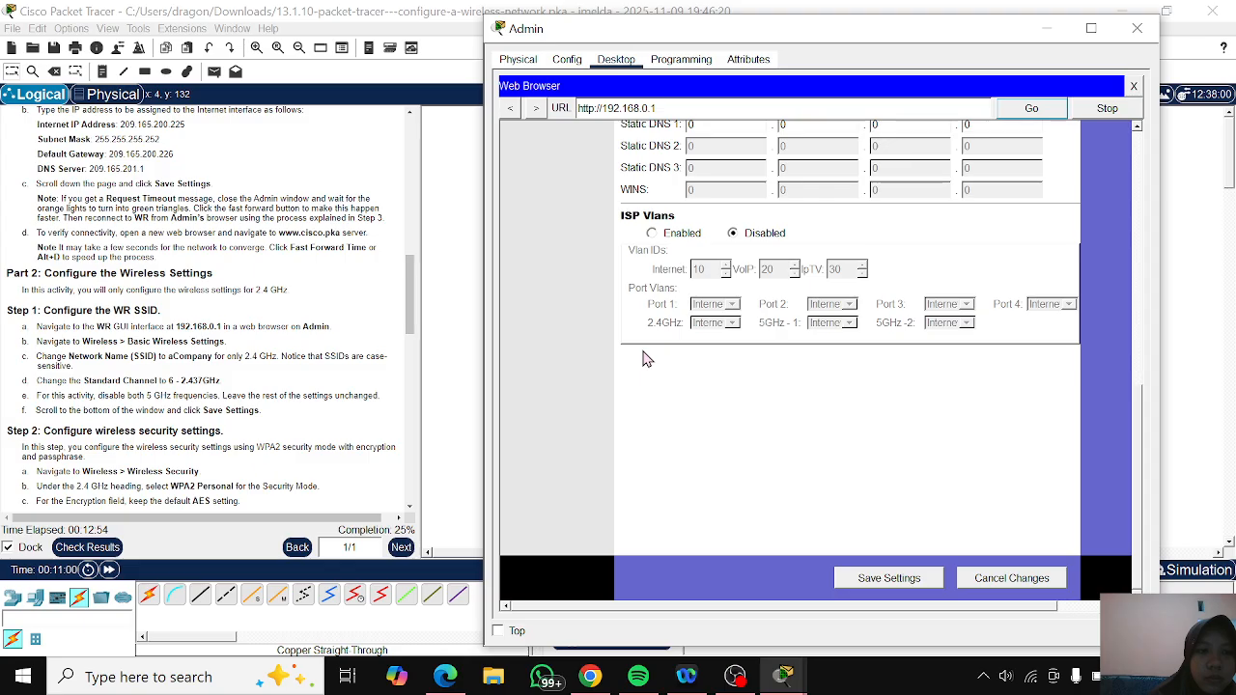
- In WR's basic wireless settings, set the 2.4 GHz SSID to aCompany and its standard channel to 6 - 2.437GHz
{"action": "scroll", "coordinate": [647, 360], "scroll_direction": "up", "scroll_amount": 15}
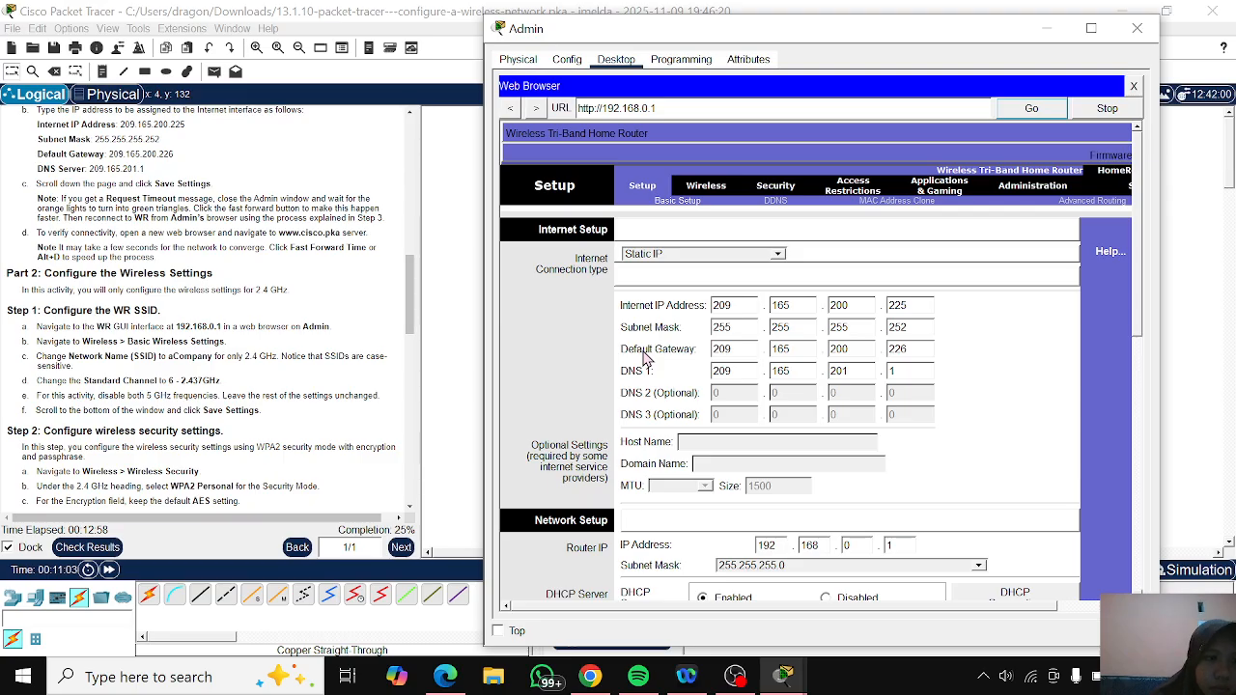
{"action": "left_click", "coordinate": [707, 189]}
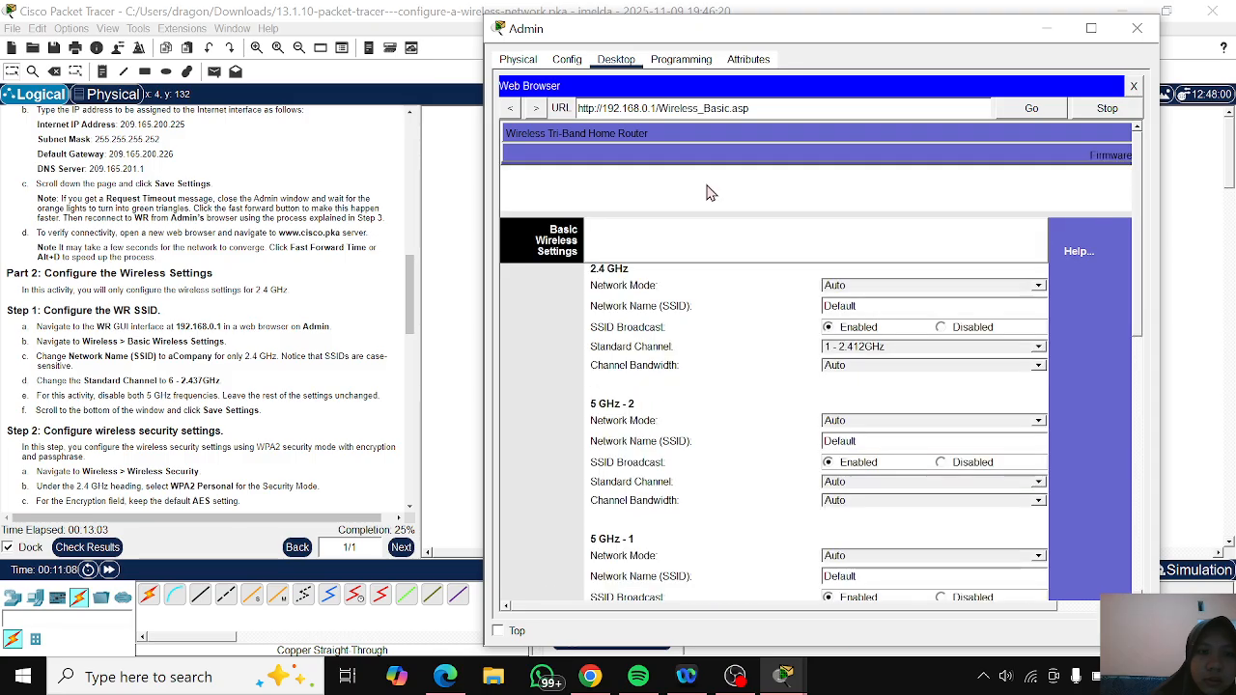
{"action": "double_click", "coordinate": [871, 308]}
{"action": "left_click", "coordinate": [828, 307]}
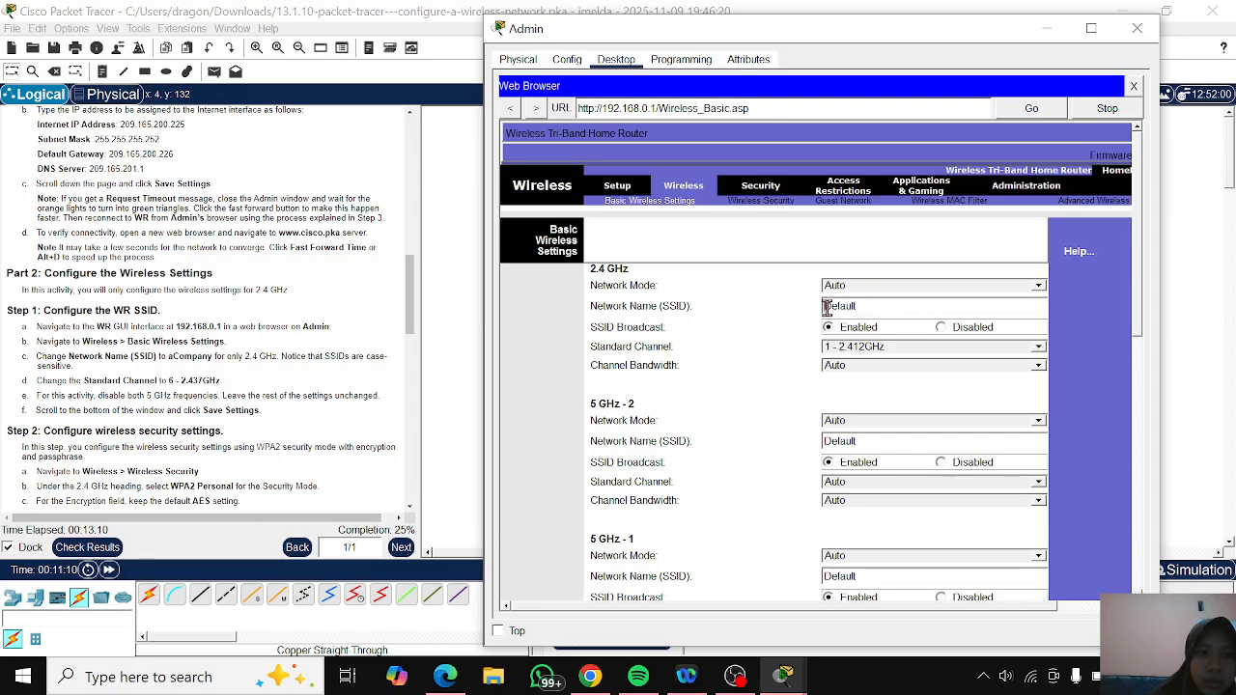
{"action": "type", "text": "a"}
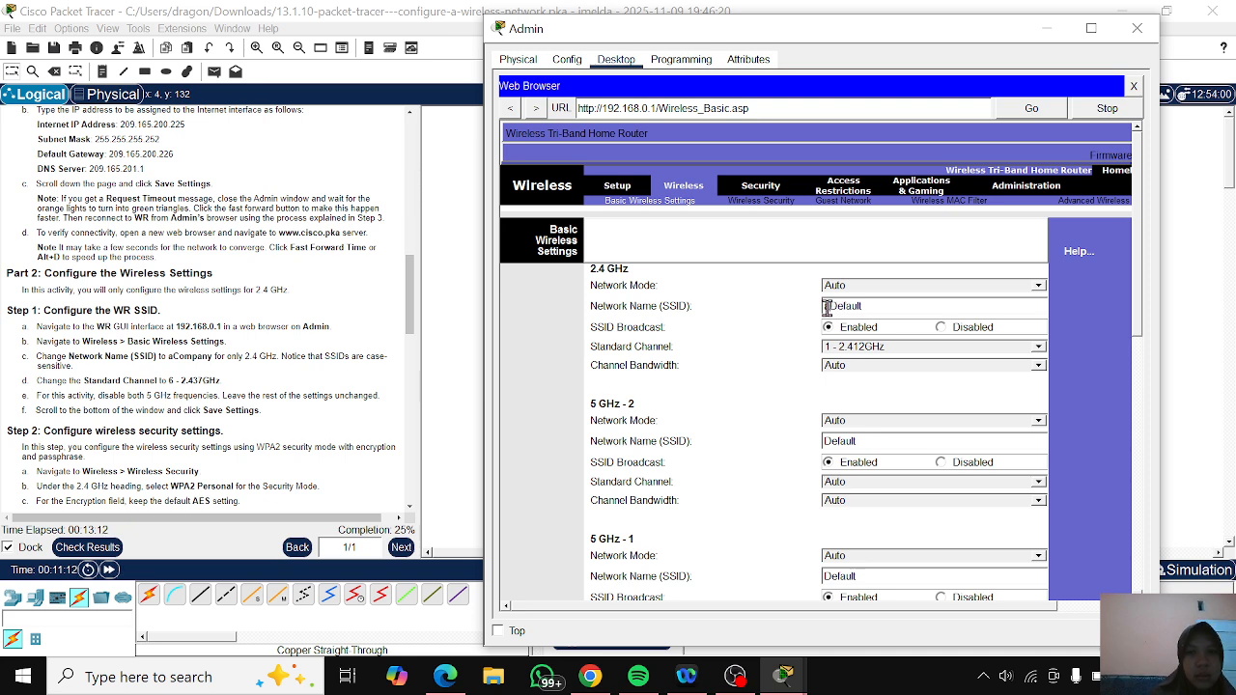
{"action": "left_click_drag", "start_coordinate": [872, 308], "coordinate": [795, 312]}
{"action": "key", "text": "BackSpace"}
{"action": "type", "text": "aCompany"}
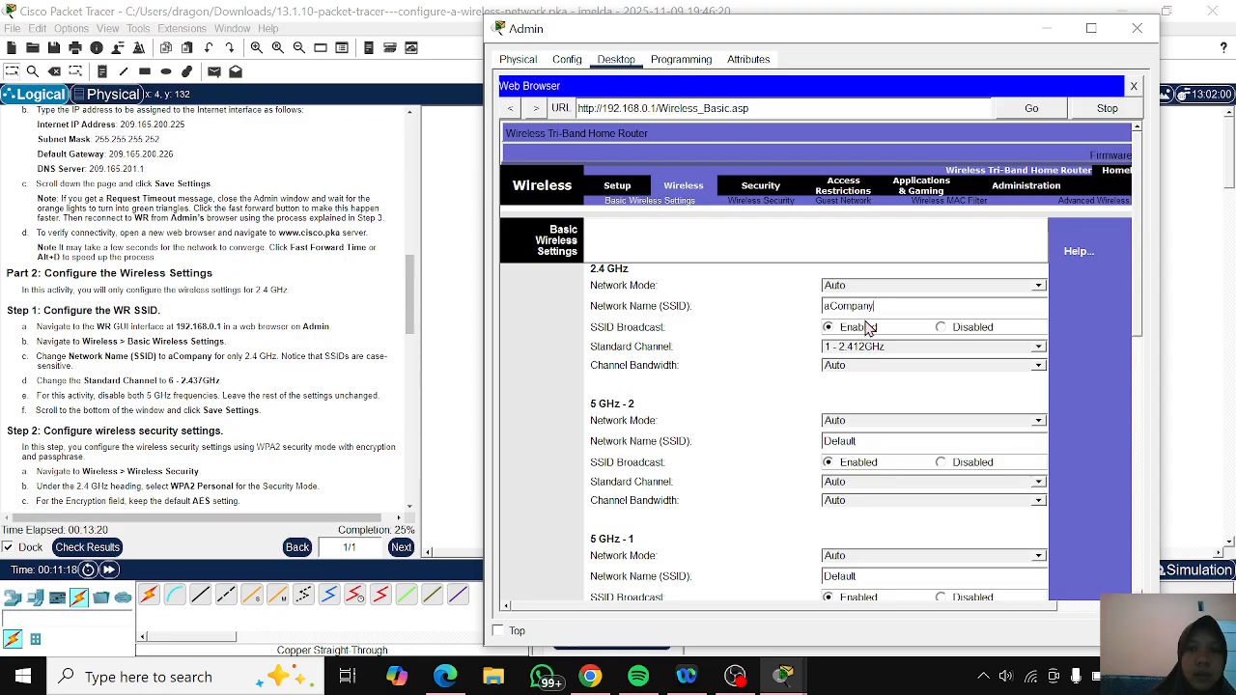
{"action": "left_click", "coordinate": [893, 350]}
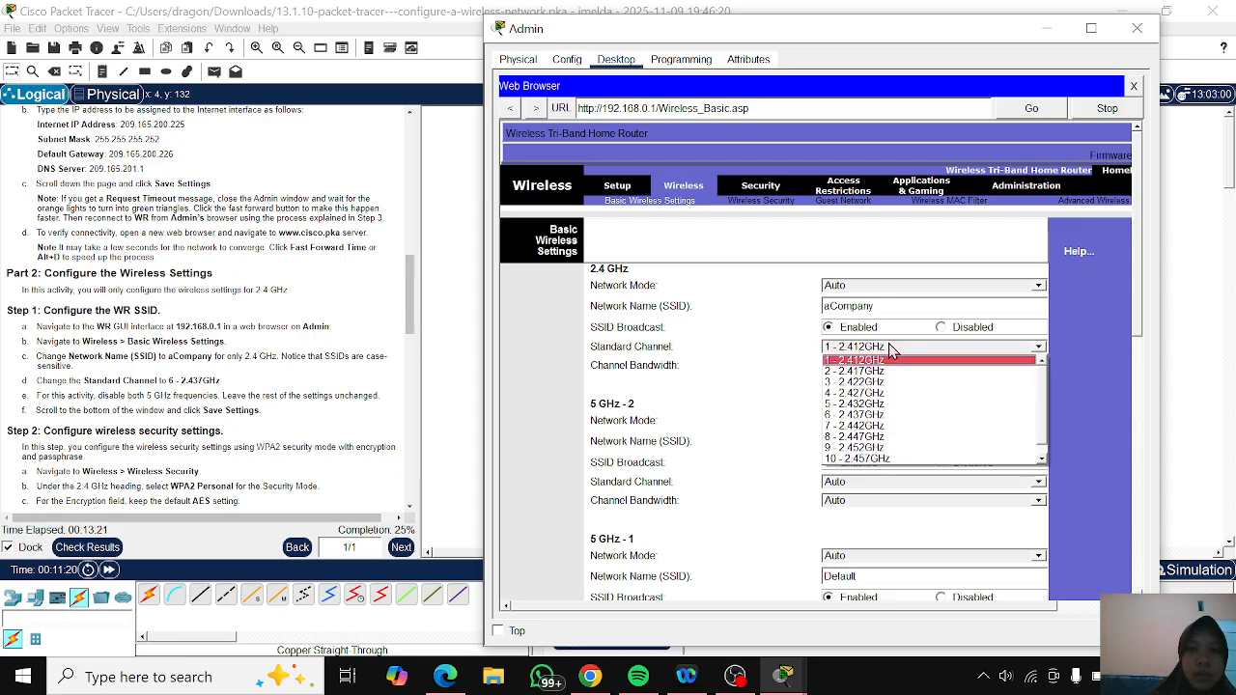
{"action": "left_click", "coordinate": [877, 415]}
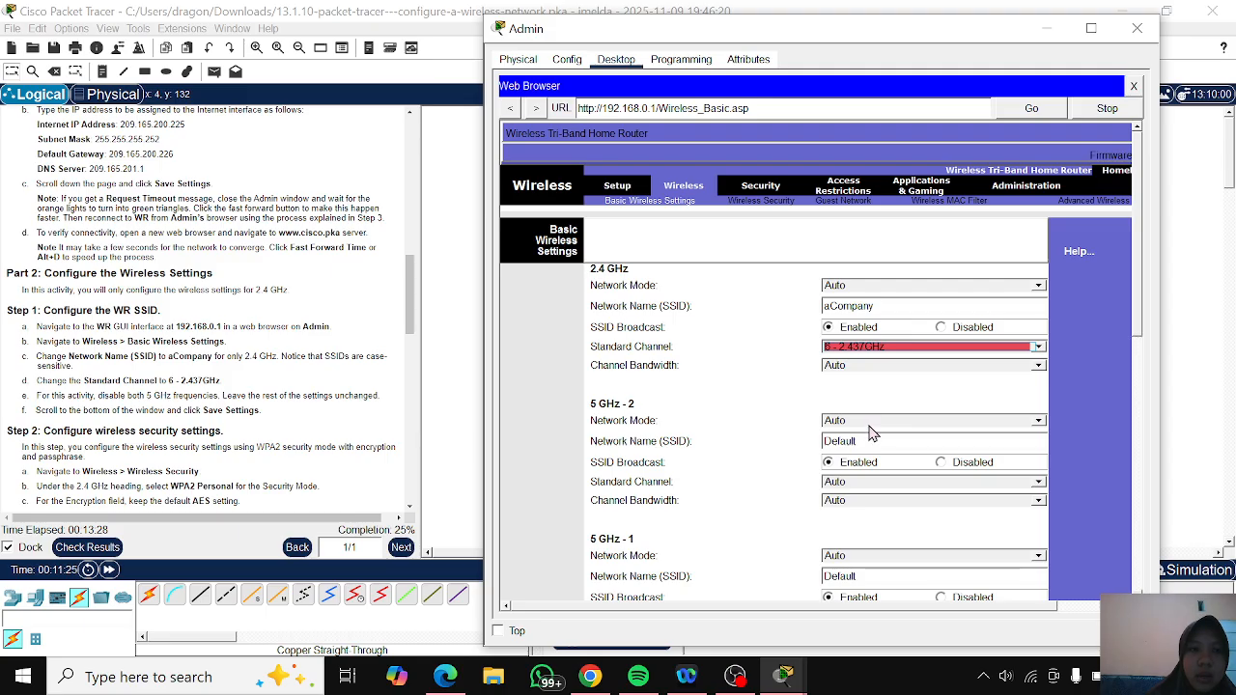
- Set the network mode of both the 5 GHz - 2 and 5 GHz - 1 radios to Disabled
{"action": "left_click", "coordinate": [869, 423]}
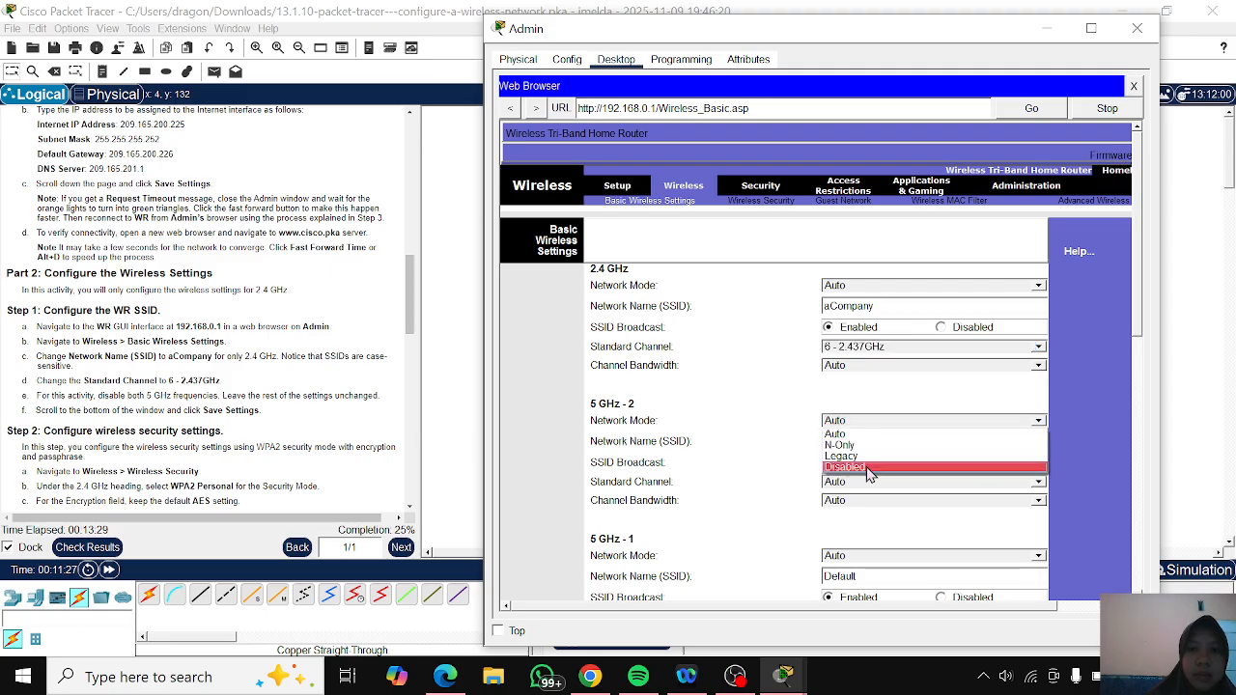
{"action": "left_click", "coordinate": [868, 469]}
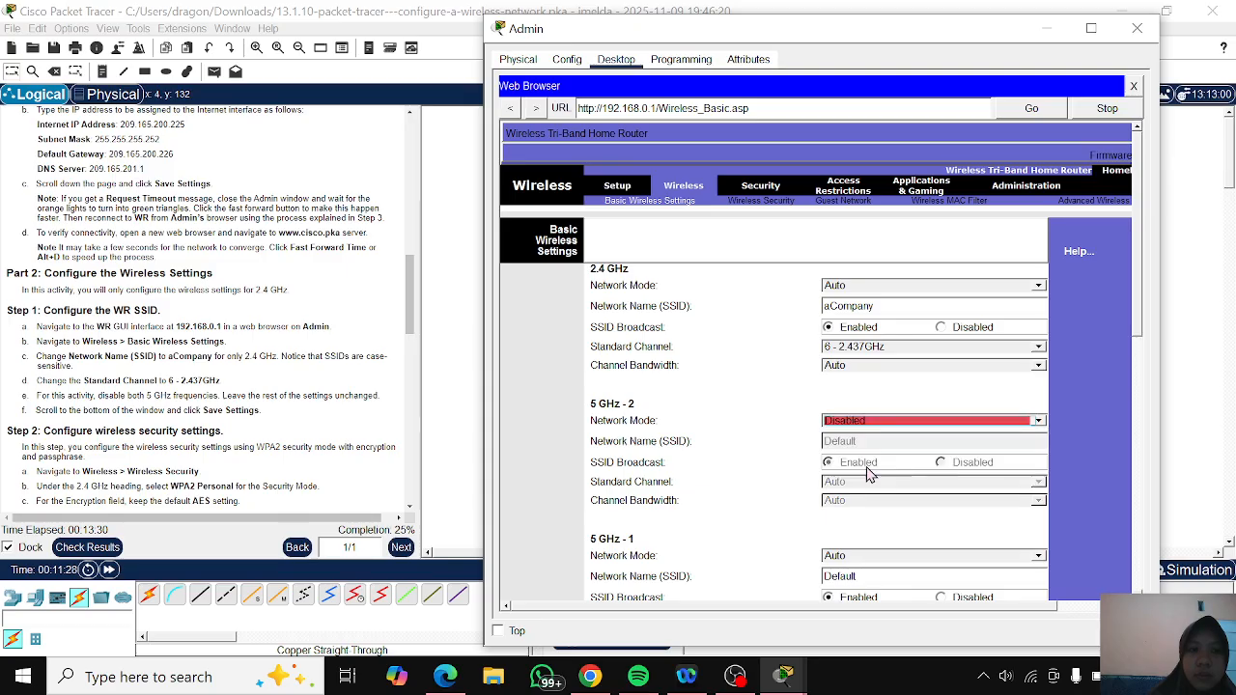
{"action": "left_click", "coordinate": [866, 558]}
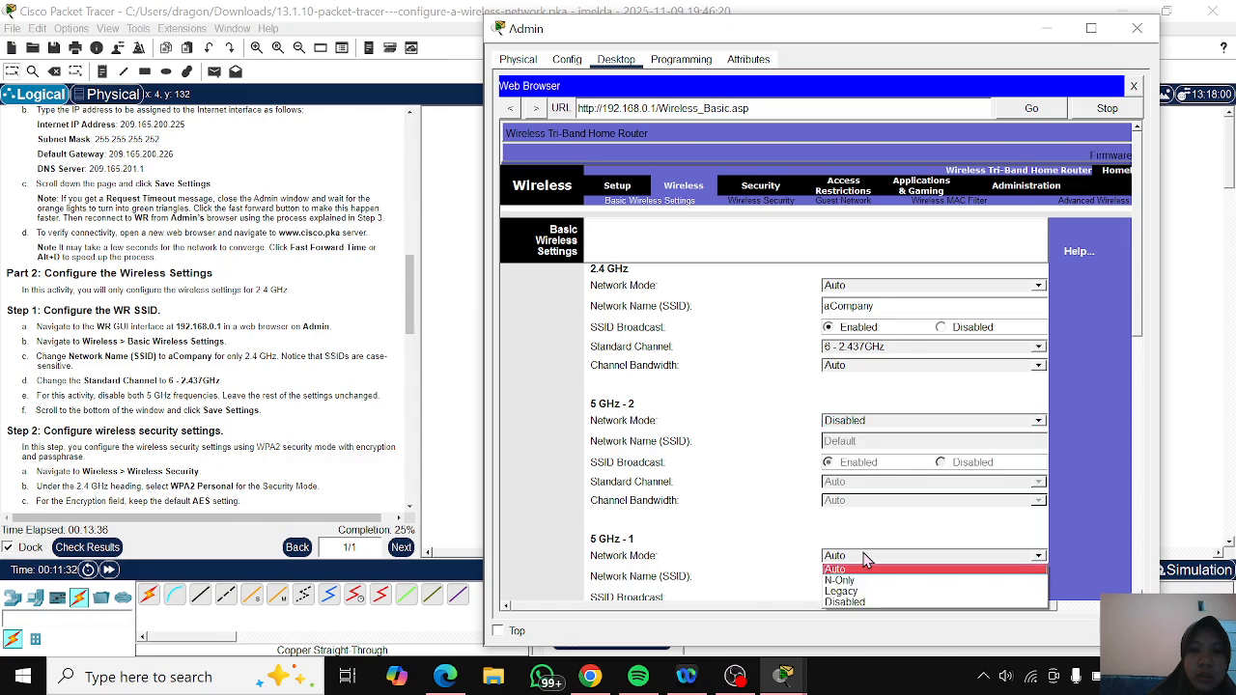
{"action": "left_click", "coordinate": [867, 603]}
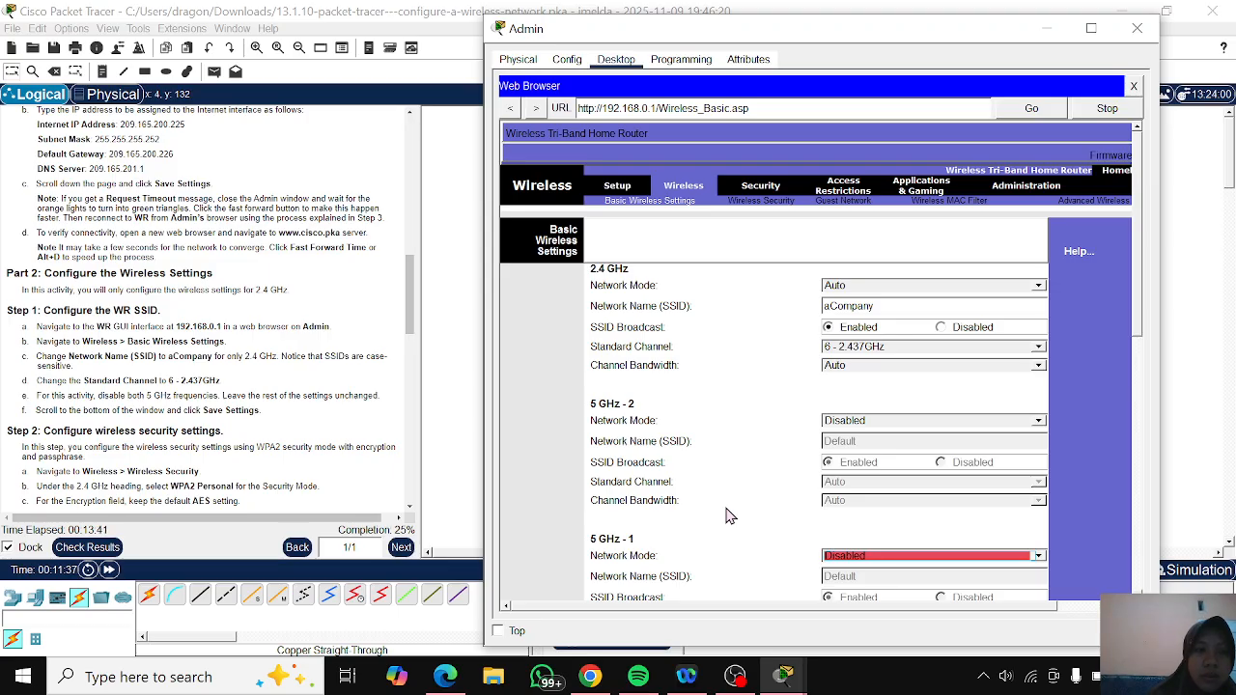
- Save the basic wireless settings of the WR router
{"action": "scroll", "coordinate": [730, 517], "scroll_direction": "down", "scroll_amount": 3}
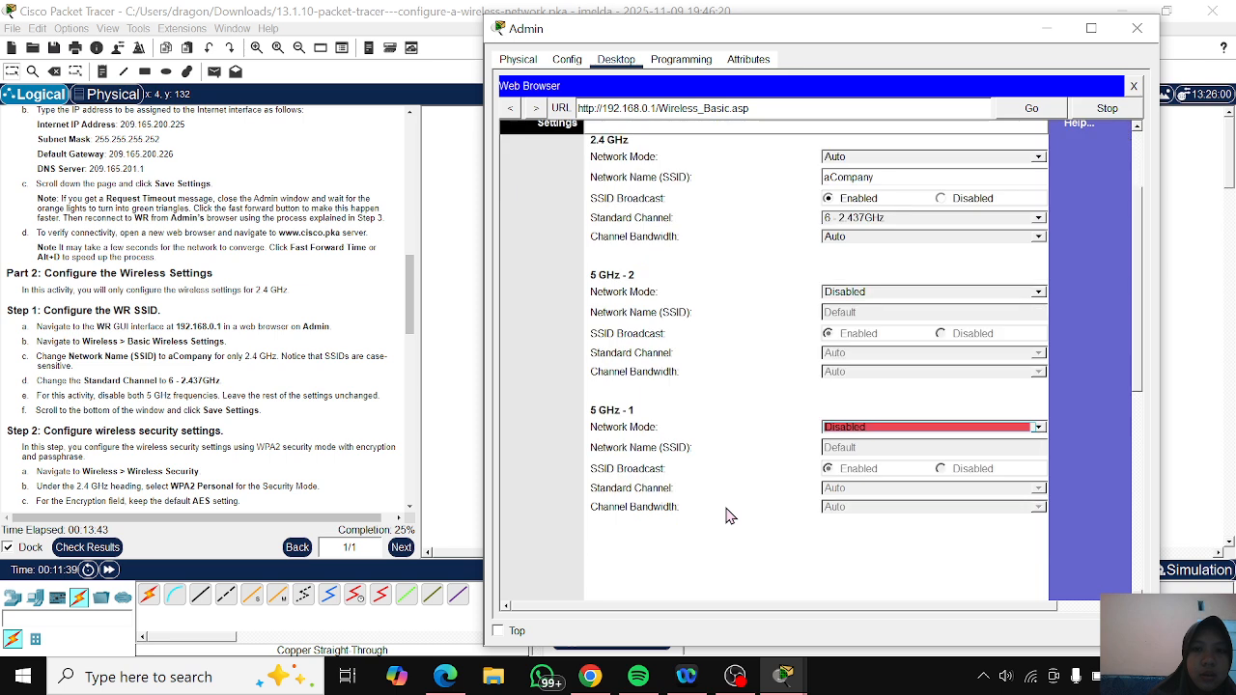
{"action": "scroll", "coordinate": [759, 463], "scroll_direction": "down", "scroll_amount": 5}
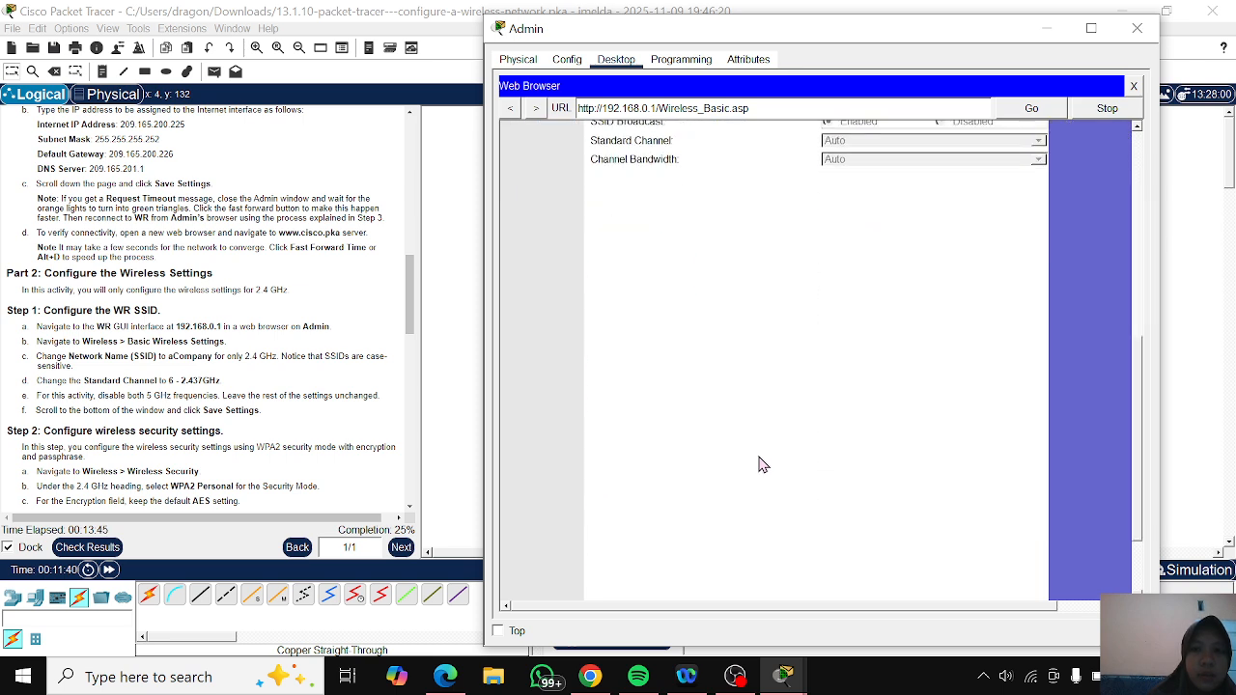
{"action": "left_click", "coordinate": [828, 589]}
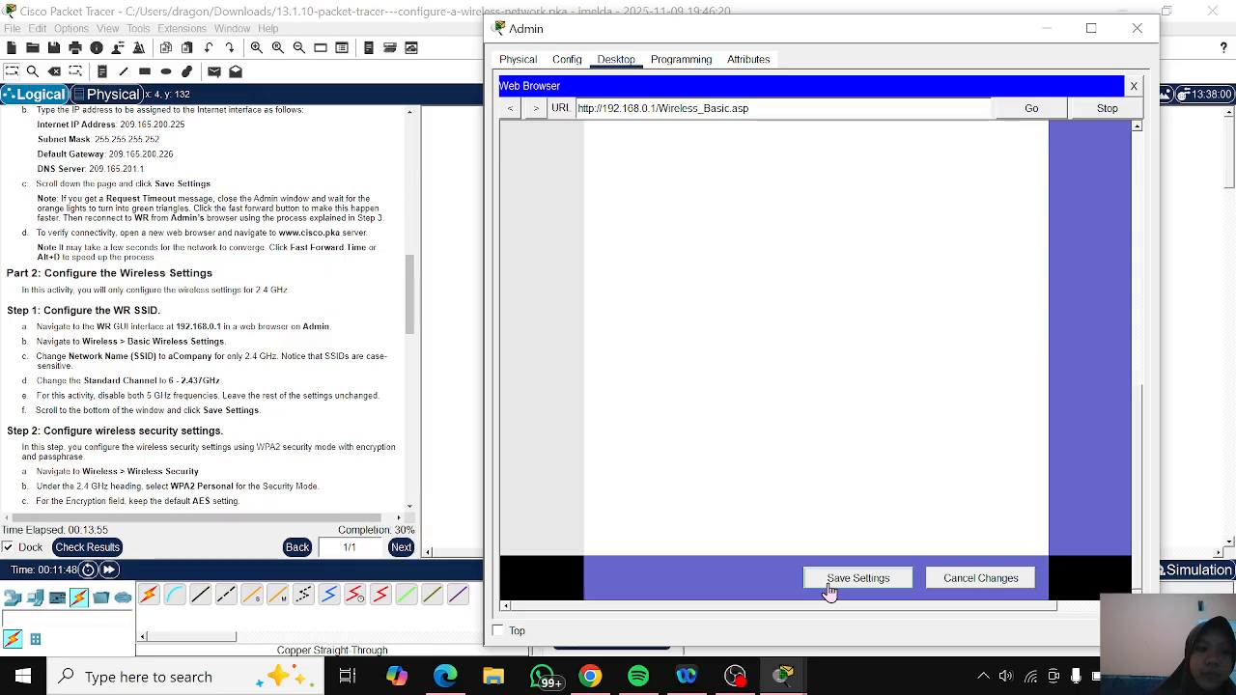
{"action": "left_click", "coordinate": [828, 584]}
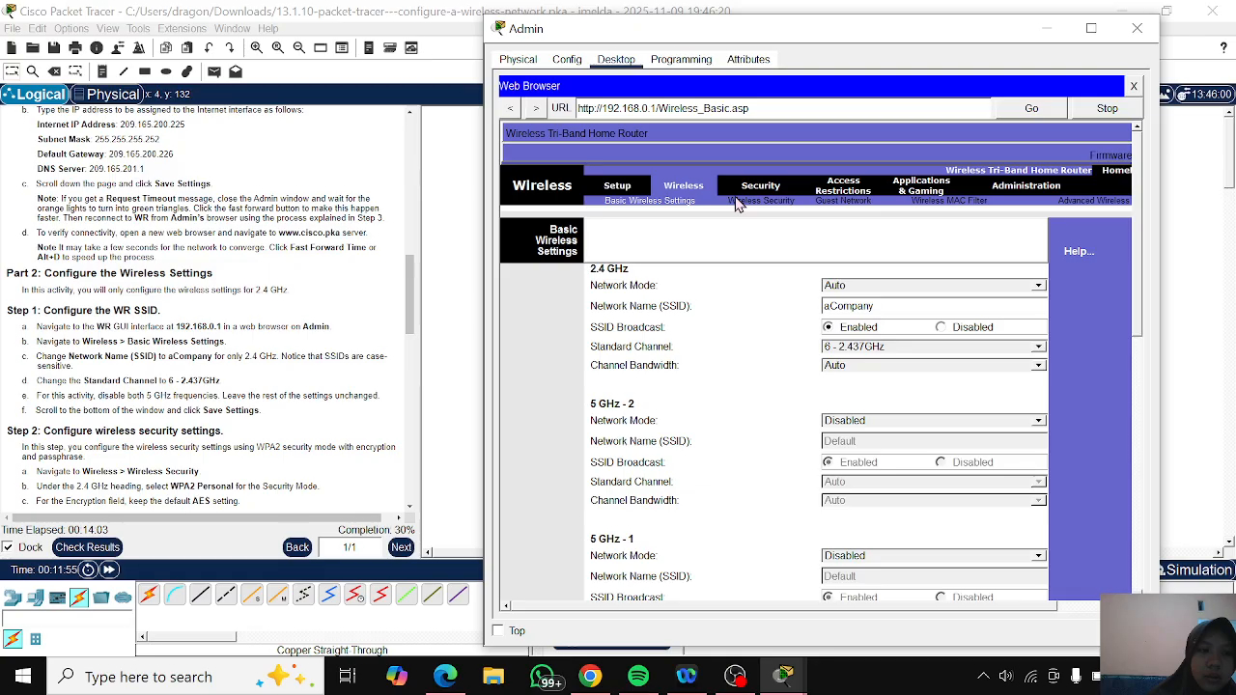
{"action": "scroll", "coordinate": [705, 359], "scroll_direction": "down", "scroll_amount": 2}
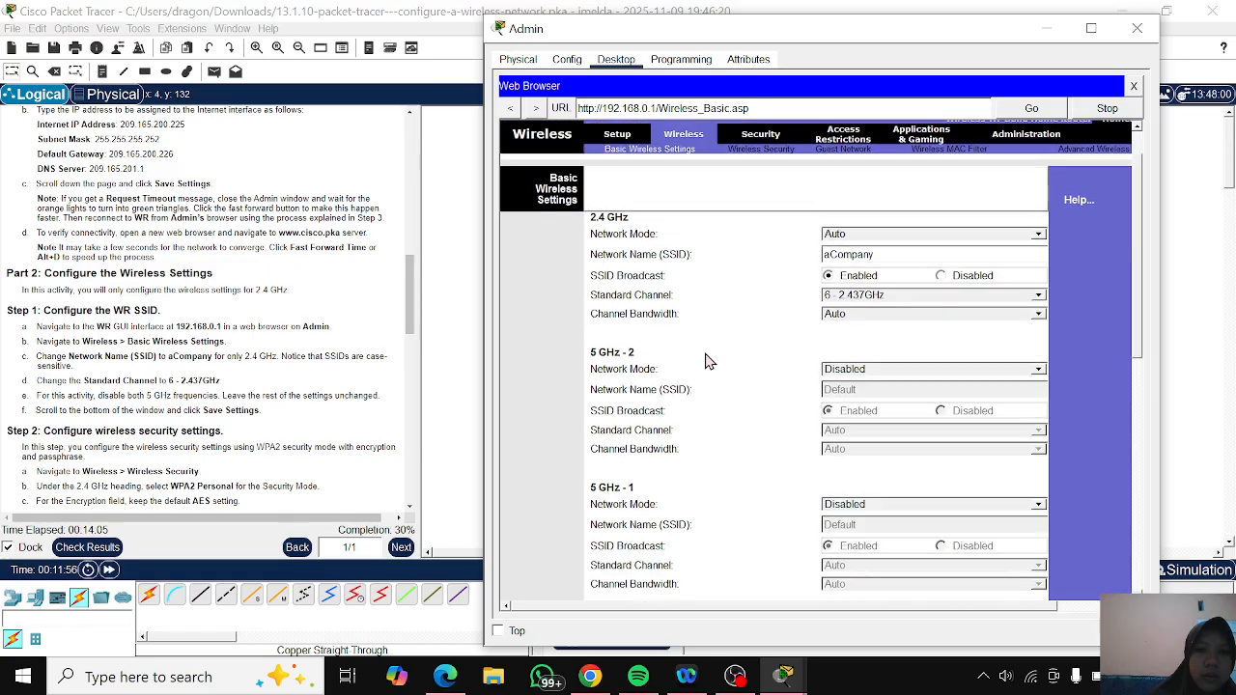
{"action": "scroll", "coordinate": [705, 360], "scroll_direction": "up", "scroll_amount": 2}
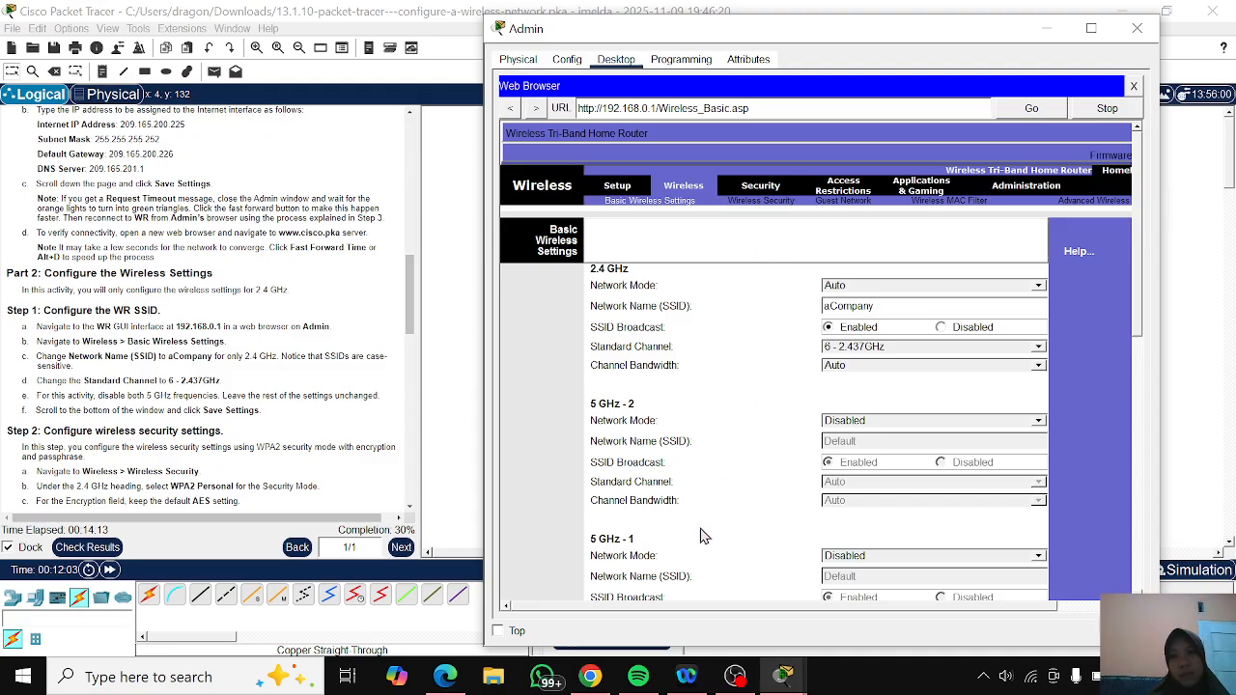
{"action": "scroll", "coordinate": [704, 536], "scroll_direction": "down", "scroll_amount": 3}
{"action": "scroll", "coordinate": [704, 536], "scroll_direction": "down", "scroll_amount": 4}
{"action": "scroll", "coordinate": [704, 536], "scroll_direction": "up", "scroll_amount": 6}
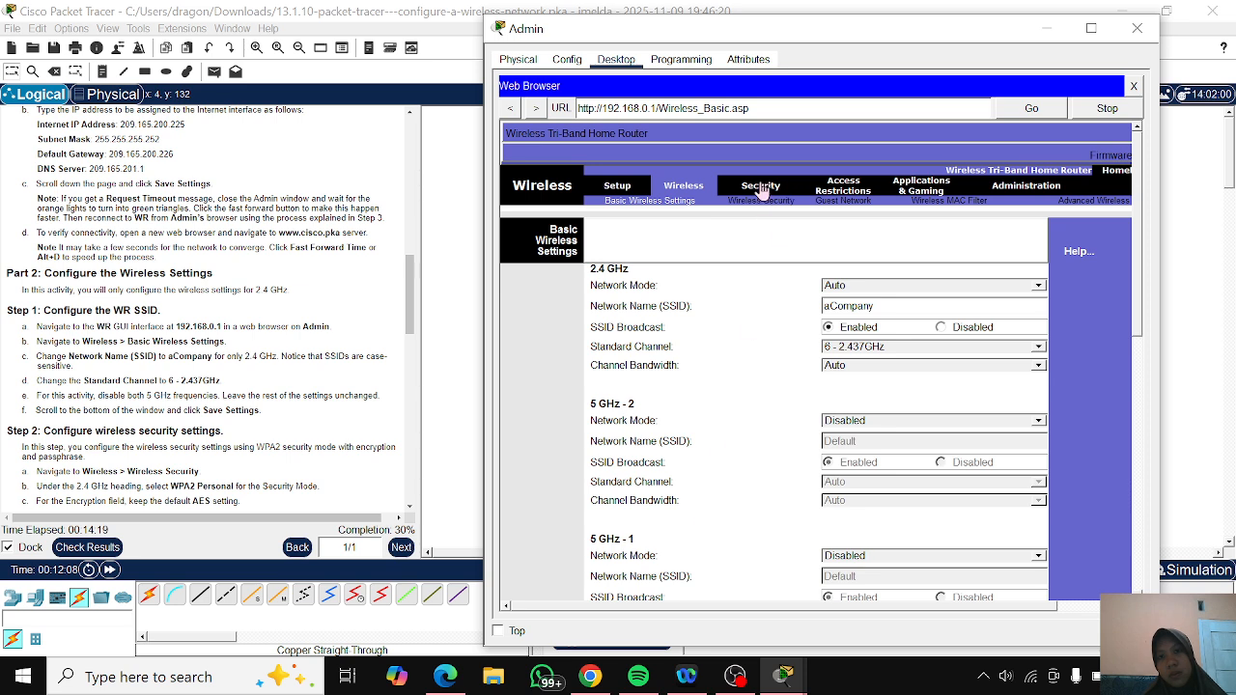
- Open WR's Wireless Security settings and set the 2.4 GHz security mode to WPA2 Personal
{"action": "left_click", "coordinate": [762, 187]}
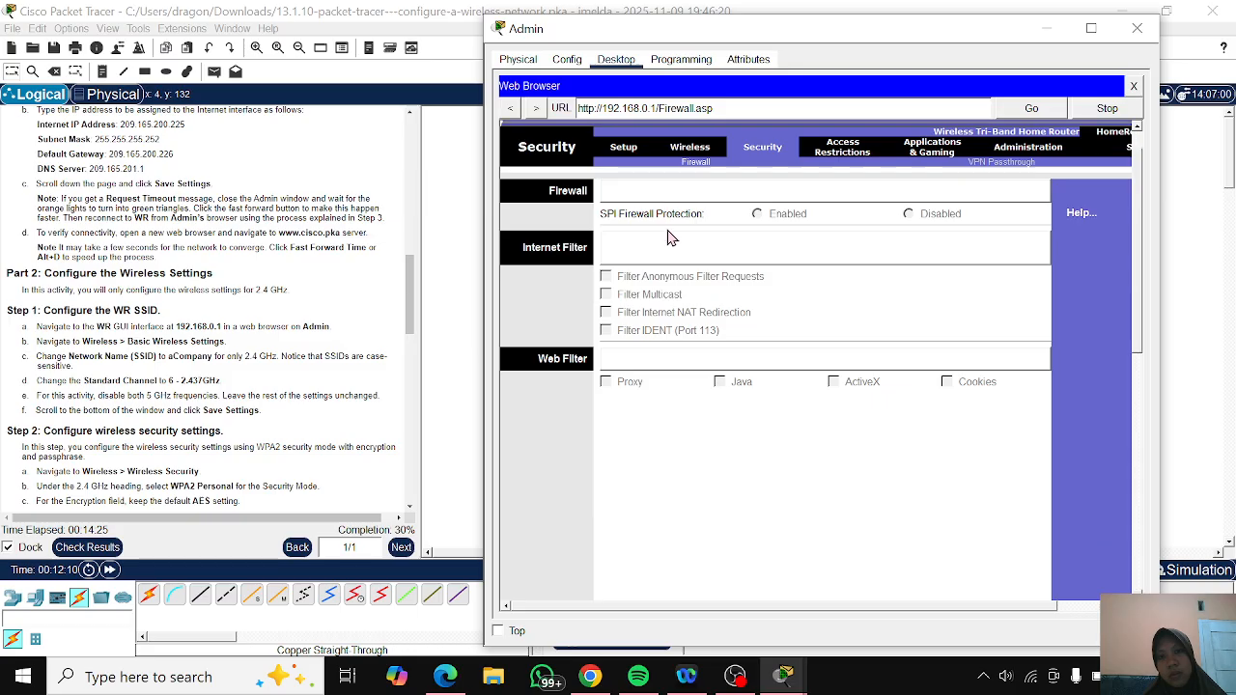
{"action": "left_click", "coordinate": [692, 150]}
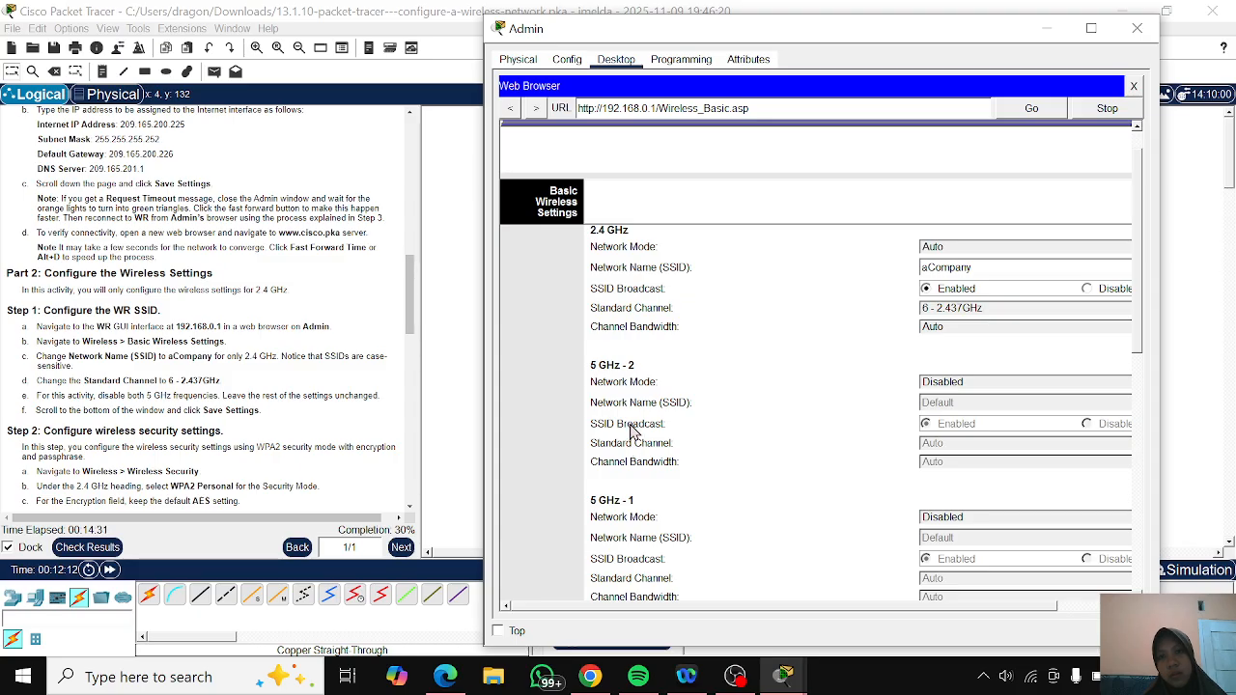
{"action": "scroll", "coordinate": [676, 350], "scroll_direction": "down", "scroll_amount": 5}
{"action": "scroll", "coordinate": [676, 349], "scroll_direction": "up", "scroll_amount": 6}
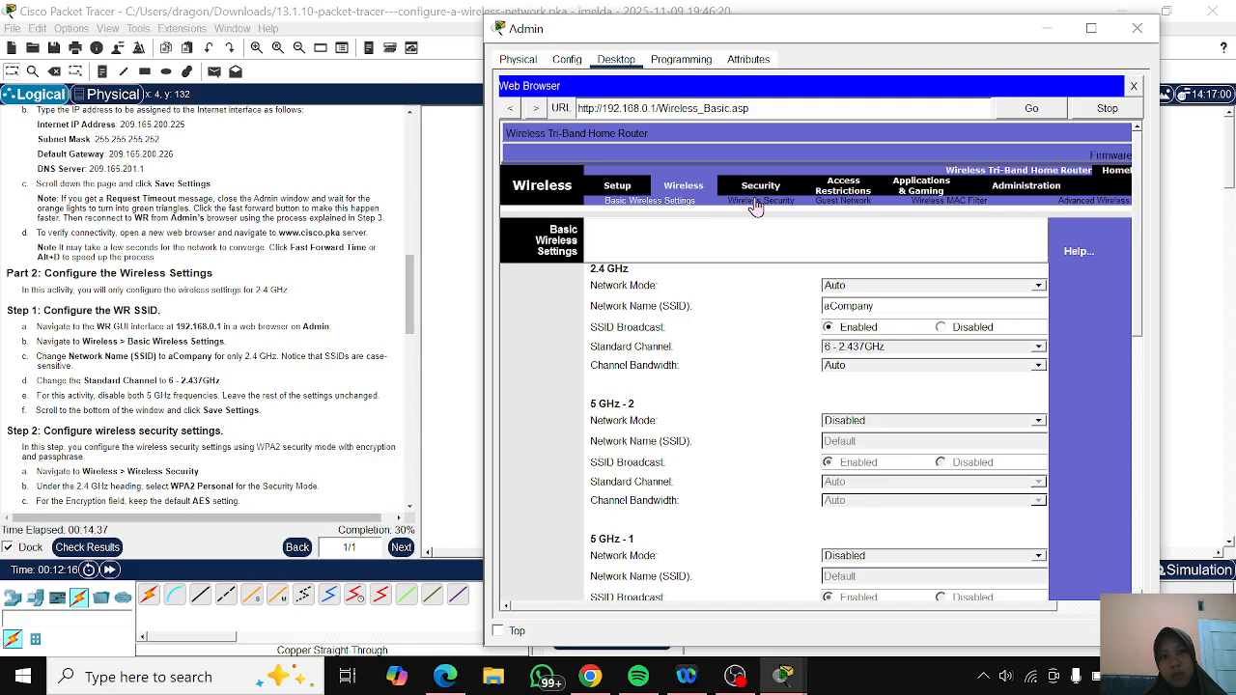
{"action": "left_click", "coordinate": [756, 202]}
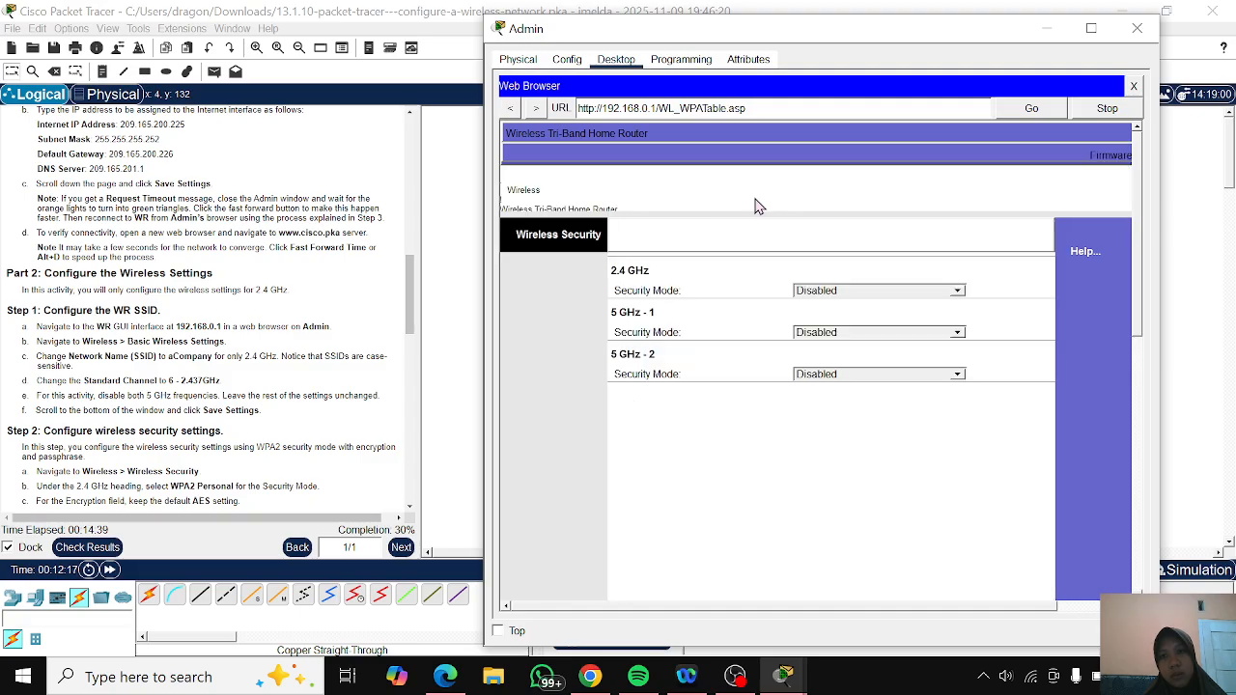
{"action": "left_click", "coordinate": [808, 291]}
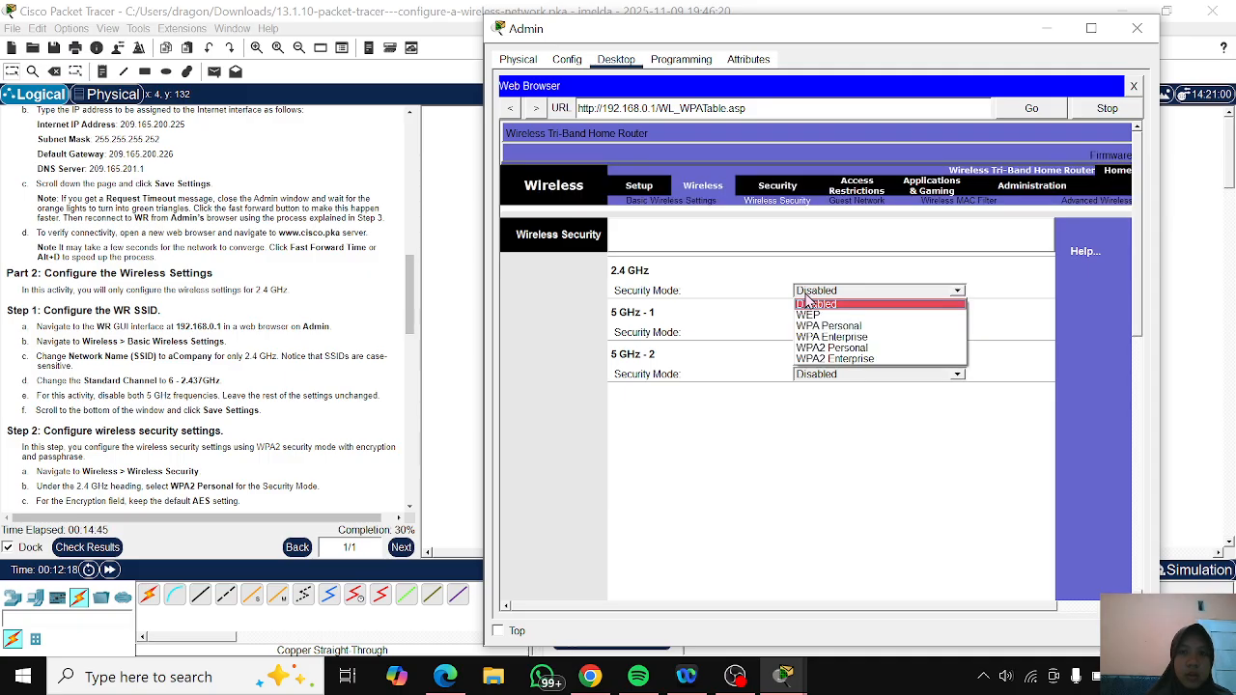
{"action": "left_click", "coordinate": [804, 350]}
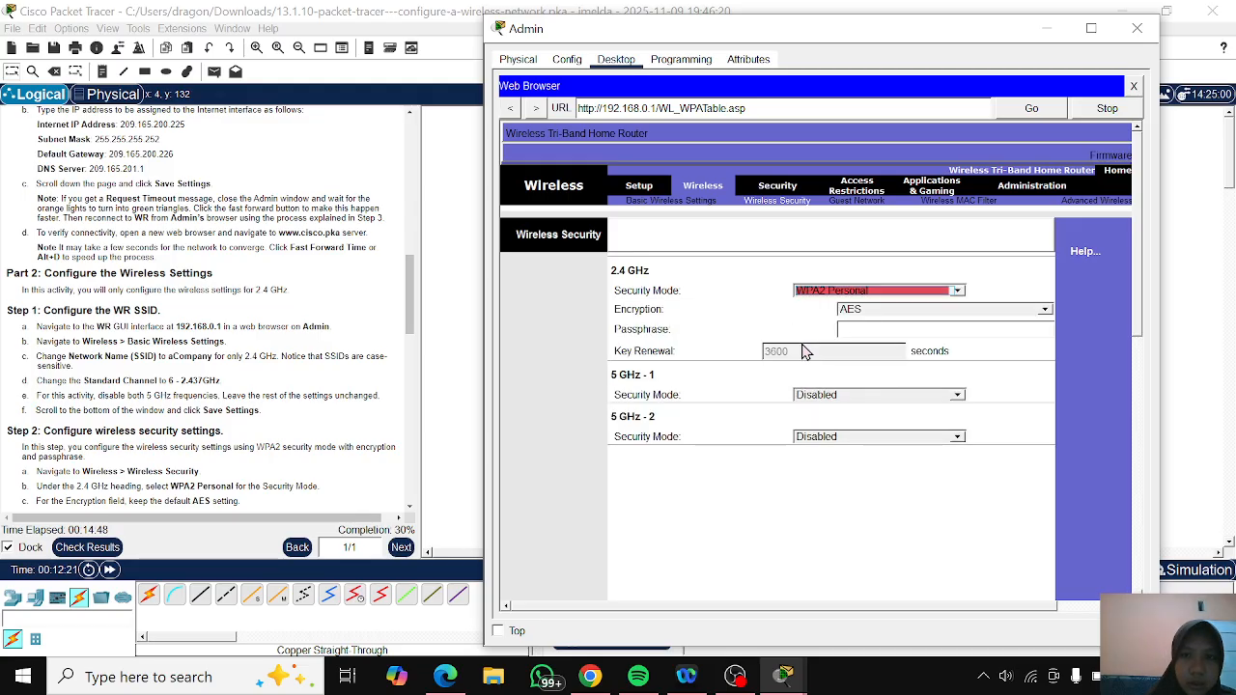
- Enter the activity's wireless passphrase for the 2.4 GHz network, keeping AES encryption
{"action": "left_click", "coordinate": [879, 329]}
{"action": "type", "text": "Cisco12"}
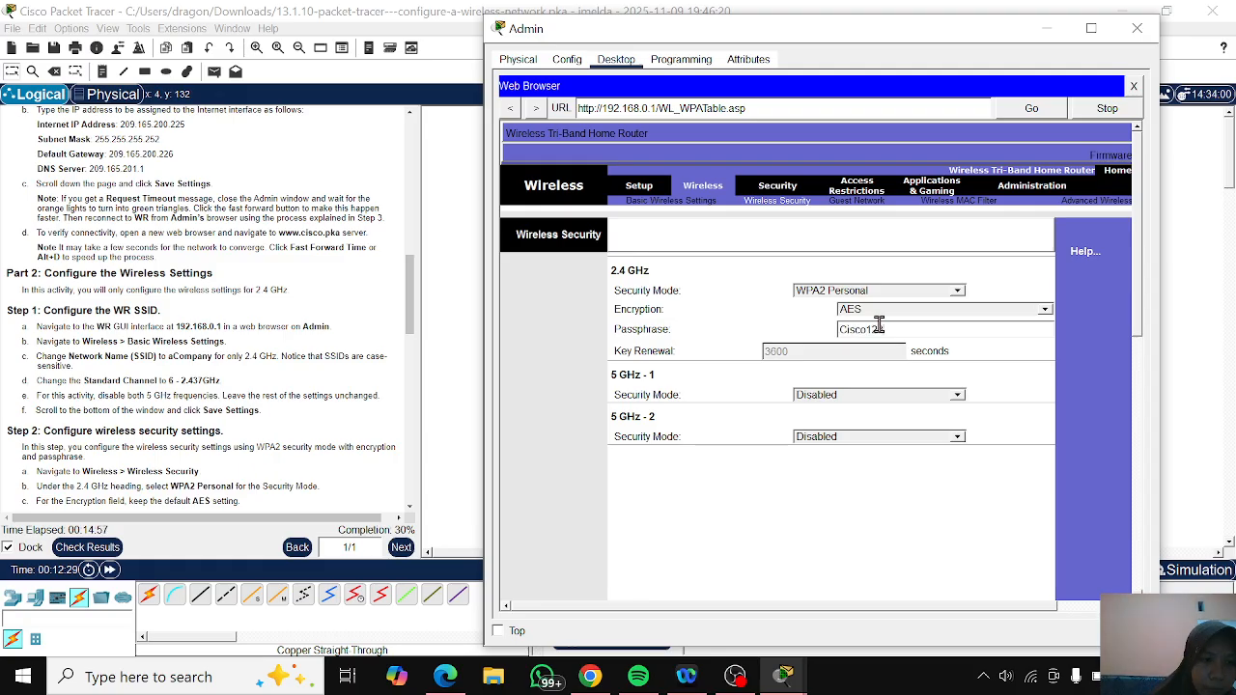
{"action": "type", "text": "3!"}
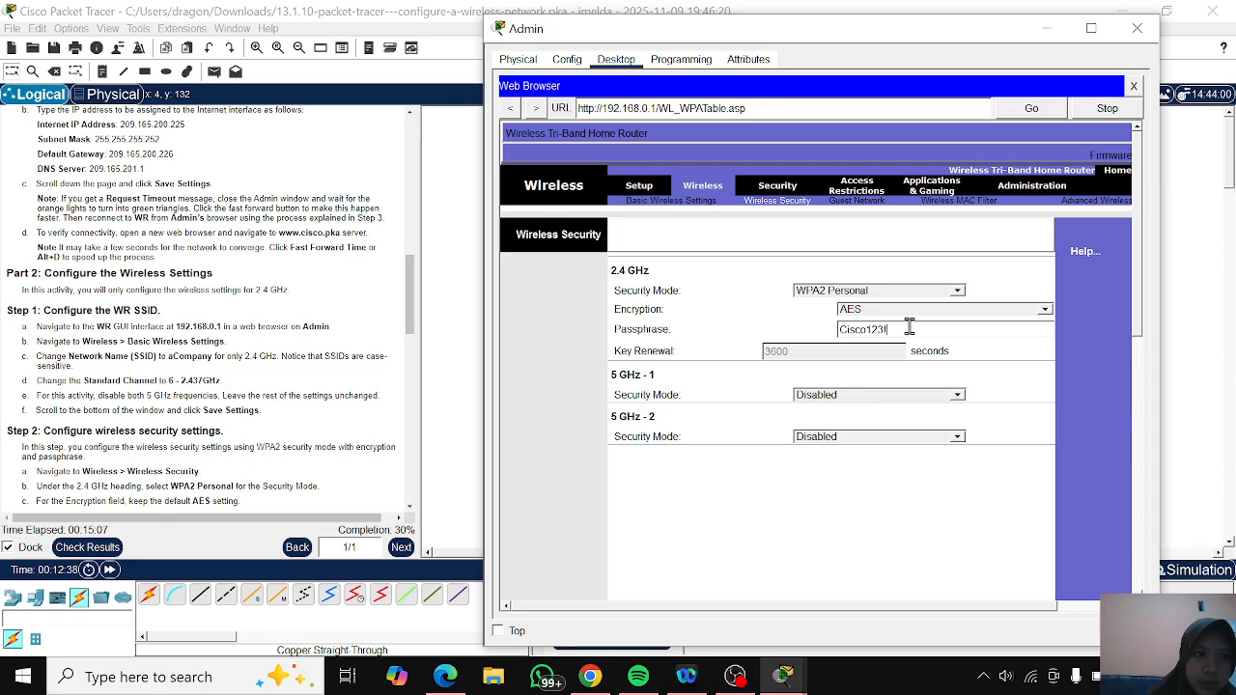
- Save WR's wireless security settings and minimize the Admin window
{"action": "scroll", "coordinate": [908, 327], "scroll_direction": "down", "scroll_amount": 8}
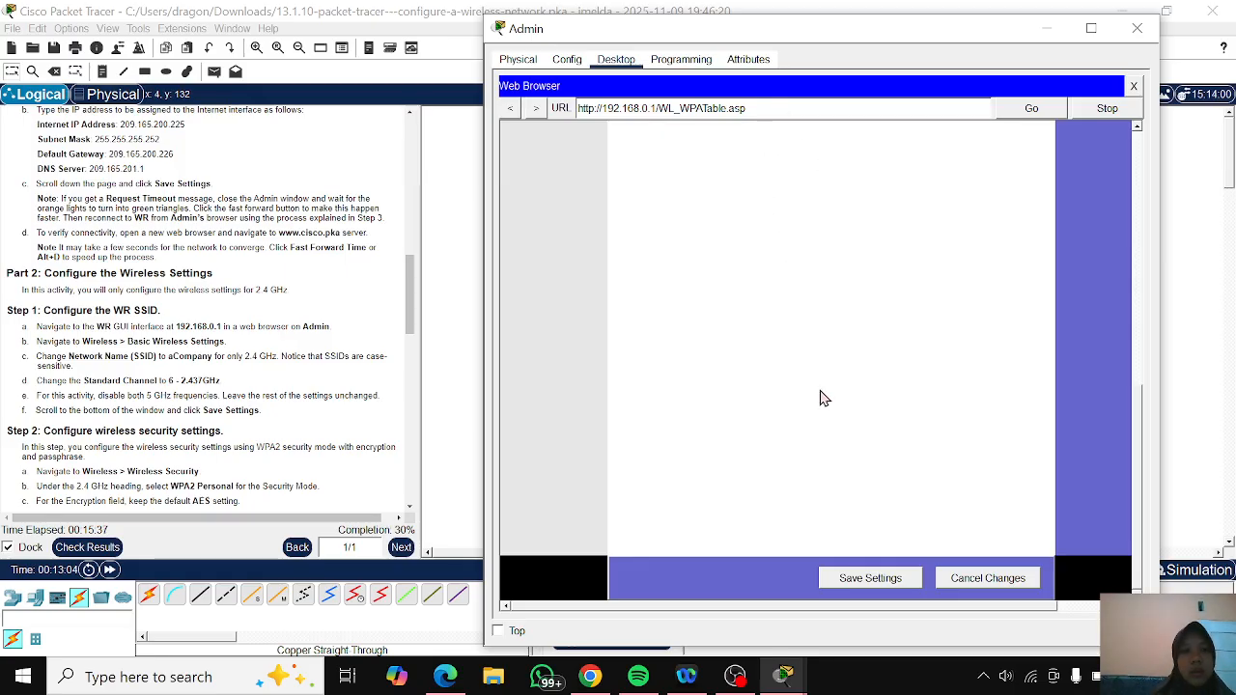
{"action": "scroll", "coordinate": [824, 398], "scroll_direction": "up", "scroll_amount": 1}
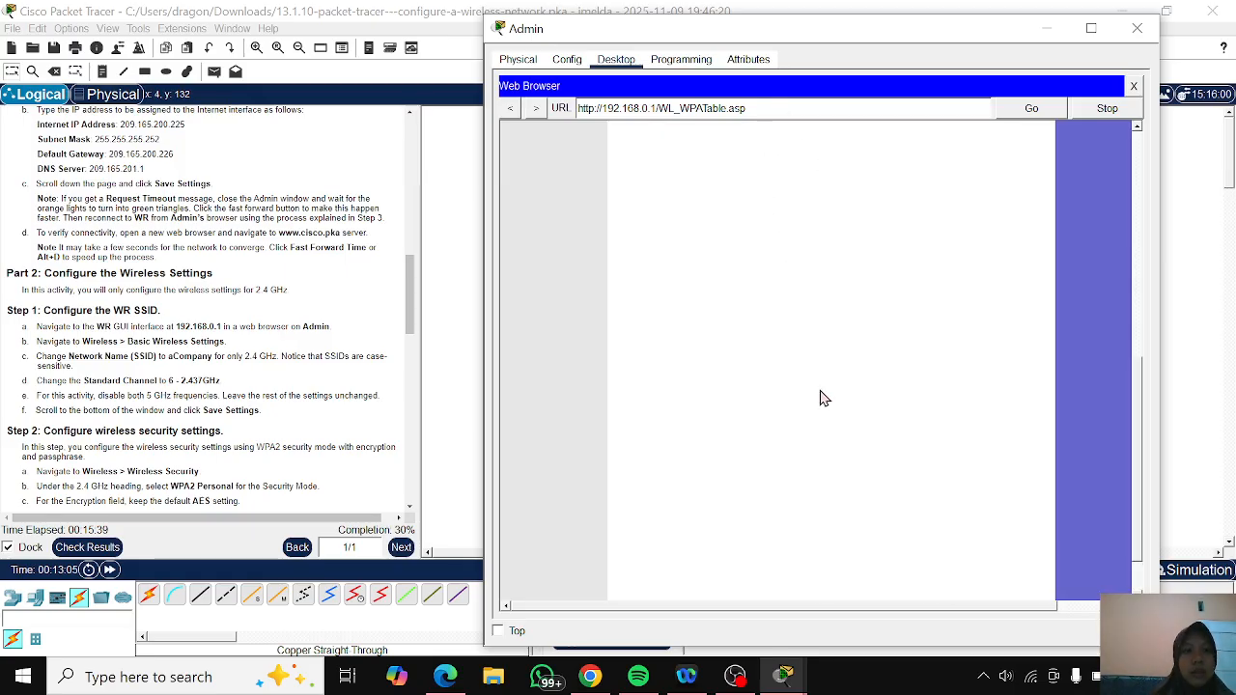
{"action": "scroll", "coordinate": [824, 398], "scroll_direction": "down", "scroll_amount": 1}
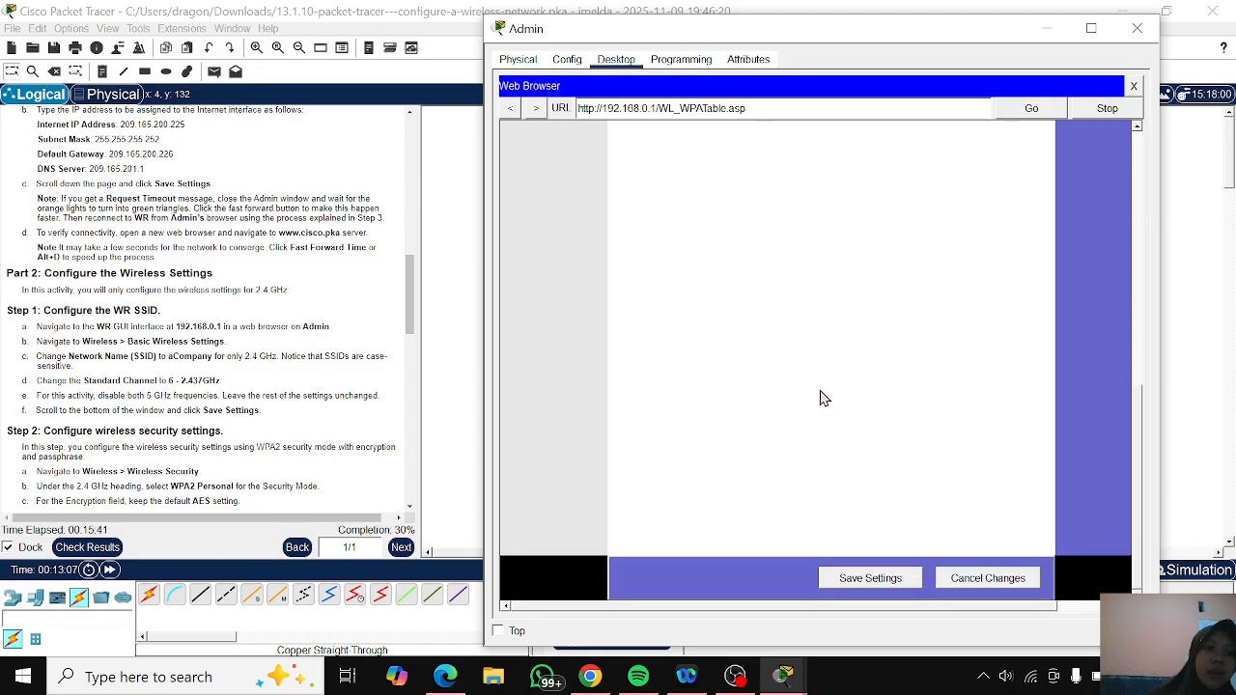
{"action": "left_click", "coordinate": [870, 590]}
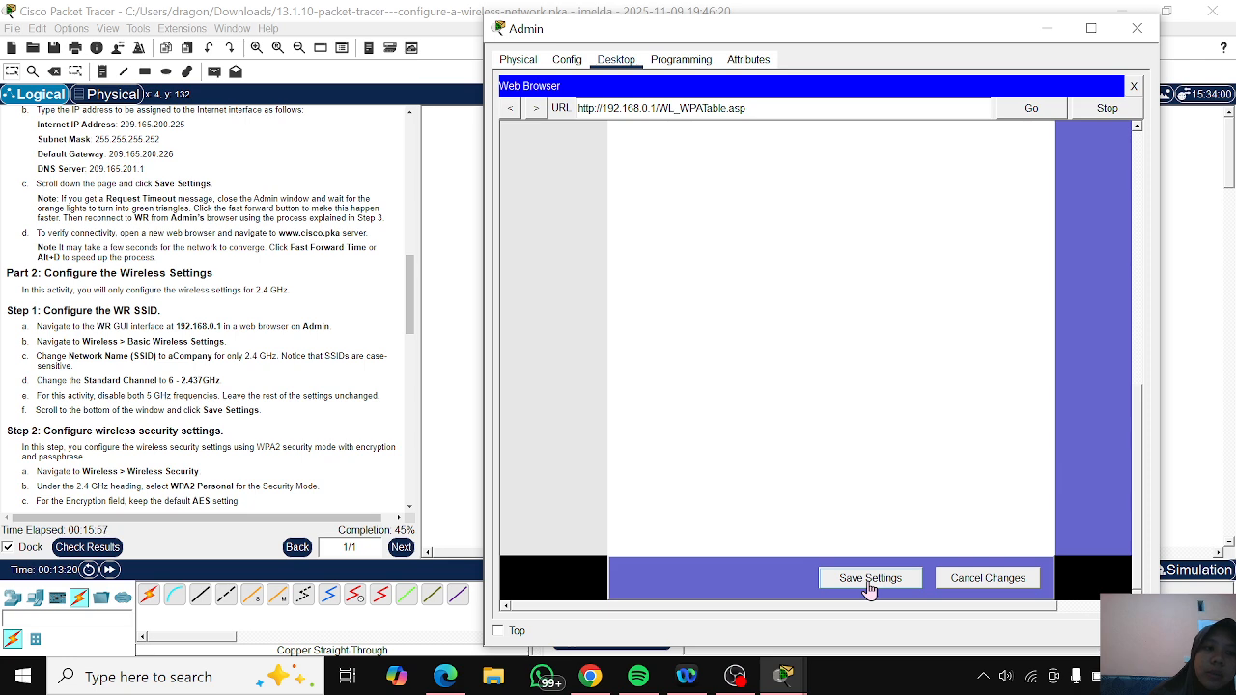
{"action": "left_click", "coordinate": [1058, 32]}
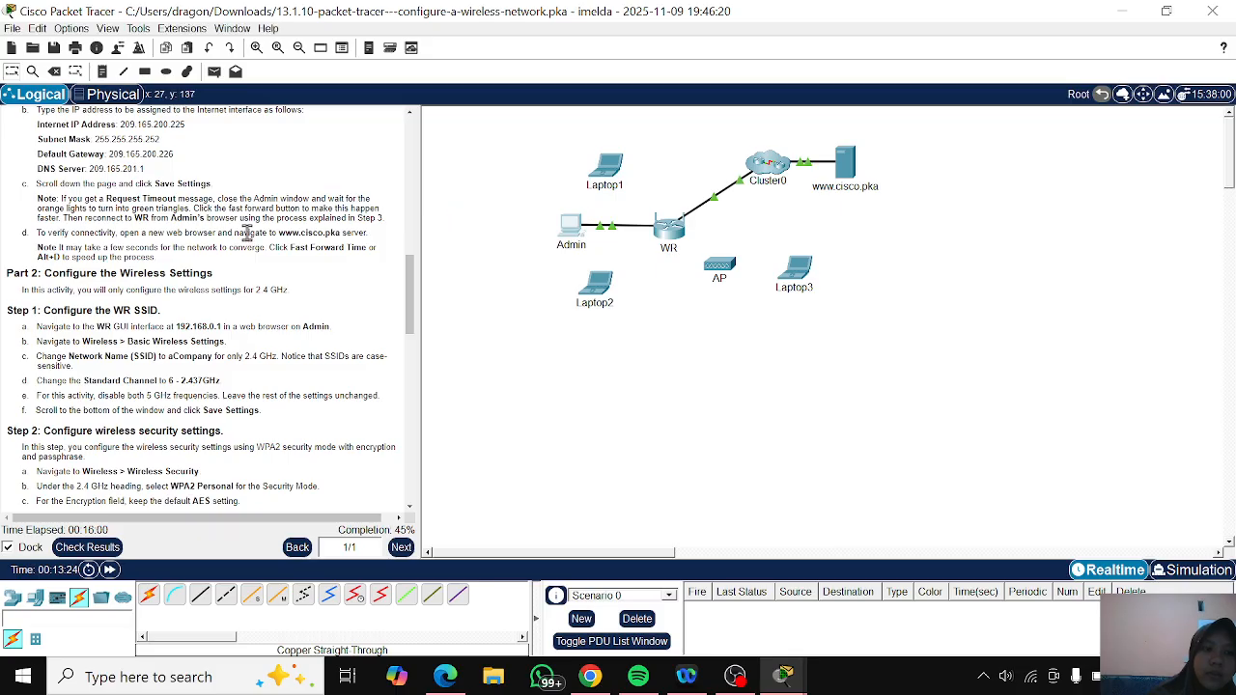
- Review the instructions for connecting the wireless clients and open the PC Wireless utility on Laptop1
{"action": "scroll", "coordinate": [247, 246], "scroll_direction": "down", "scroll_amount": 8}
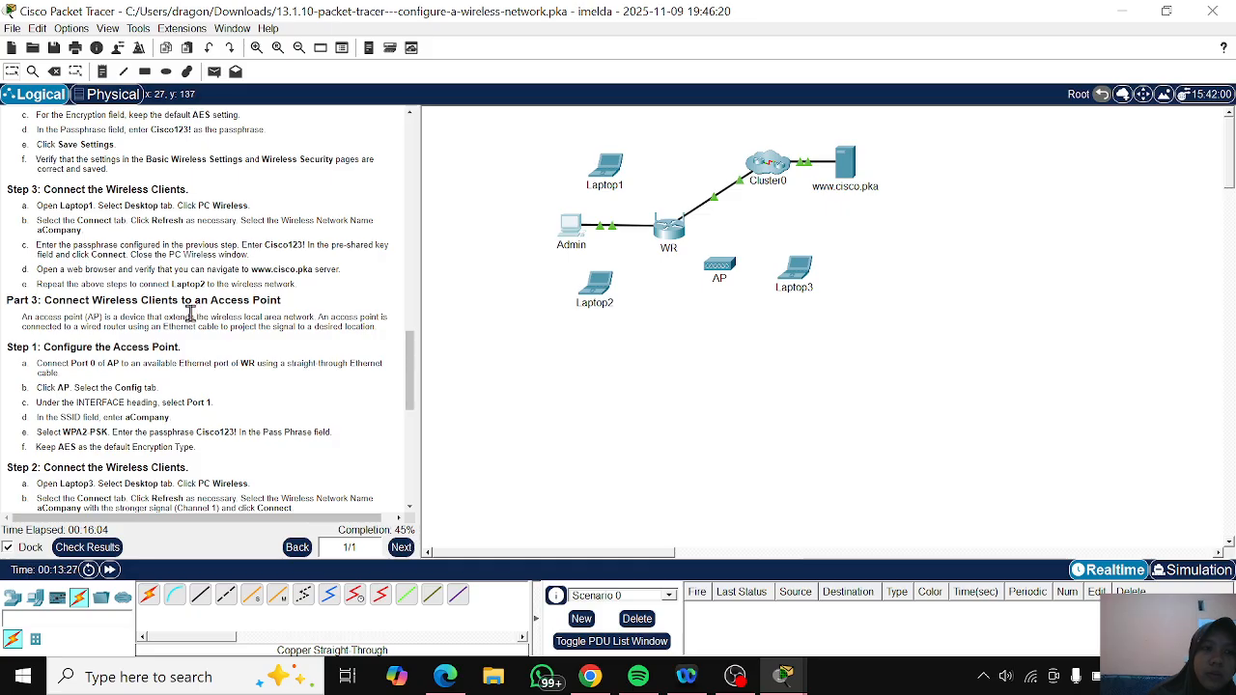
{"action": "scroll", "coordinate": [280, 353], "scroll_direction": "down", "scroll_amount": 1}
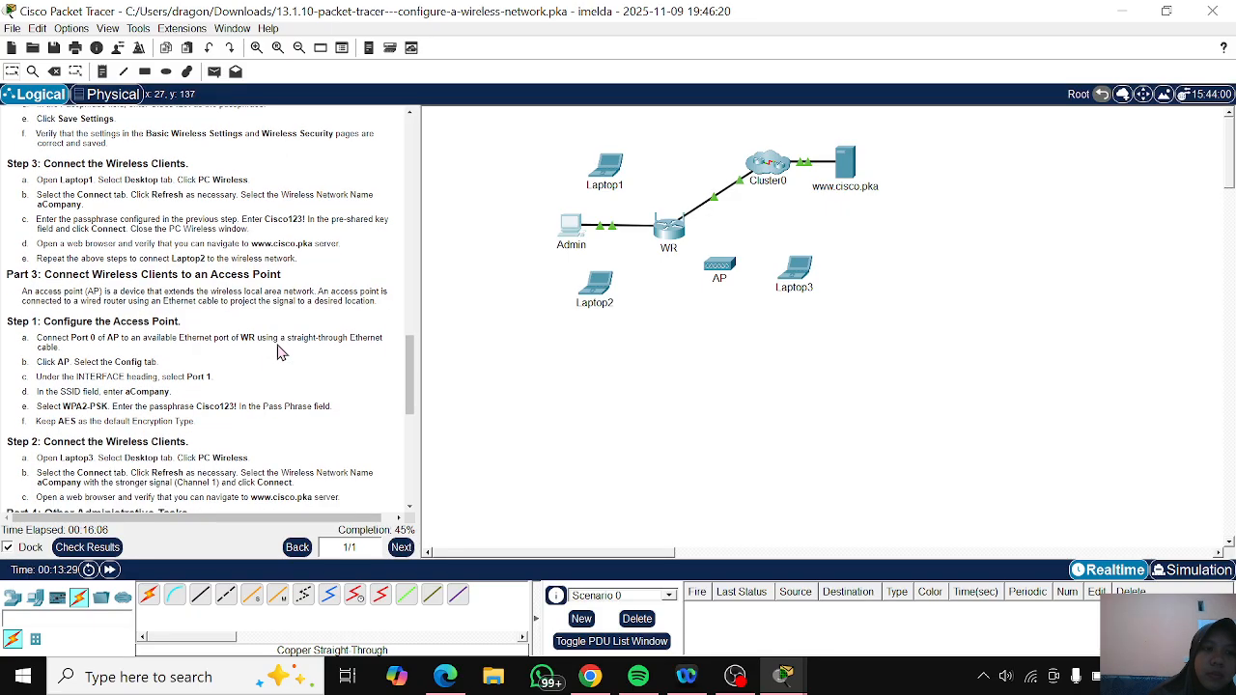
{"action": "scroll", "coordinate": [280, 353], "scroll_direction": "up", "scroll_amount": 1}
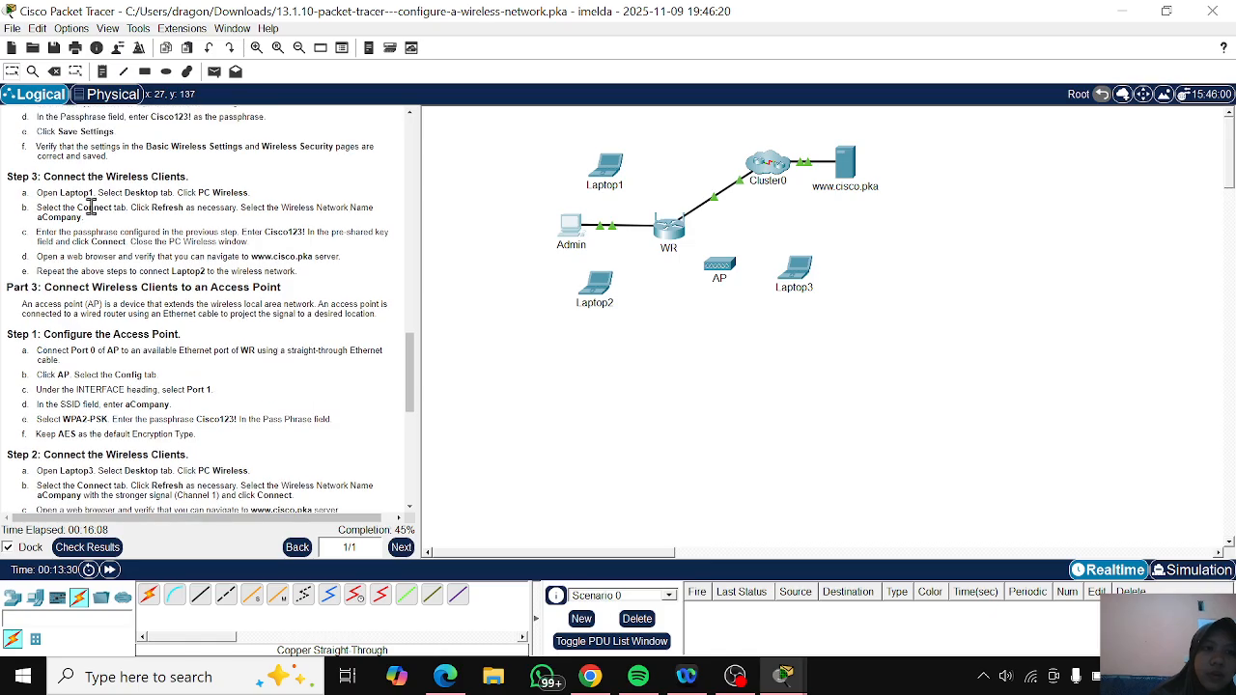
{"action": "left_click", "coordinate": [609, 163]}
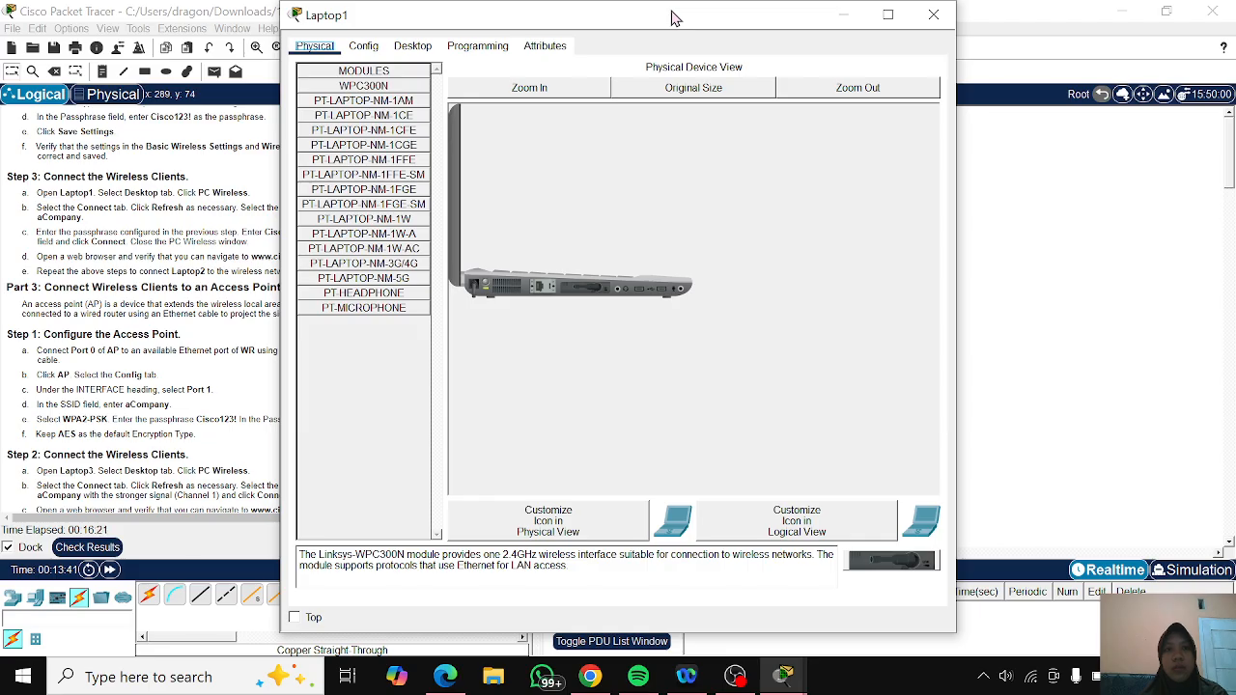
{"action": "left_click_drag", "start_coordinate": [679, 17], "coordinate": [915, 24]}
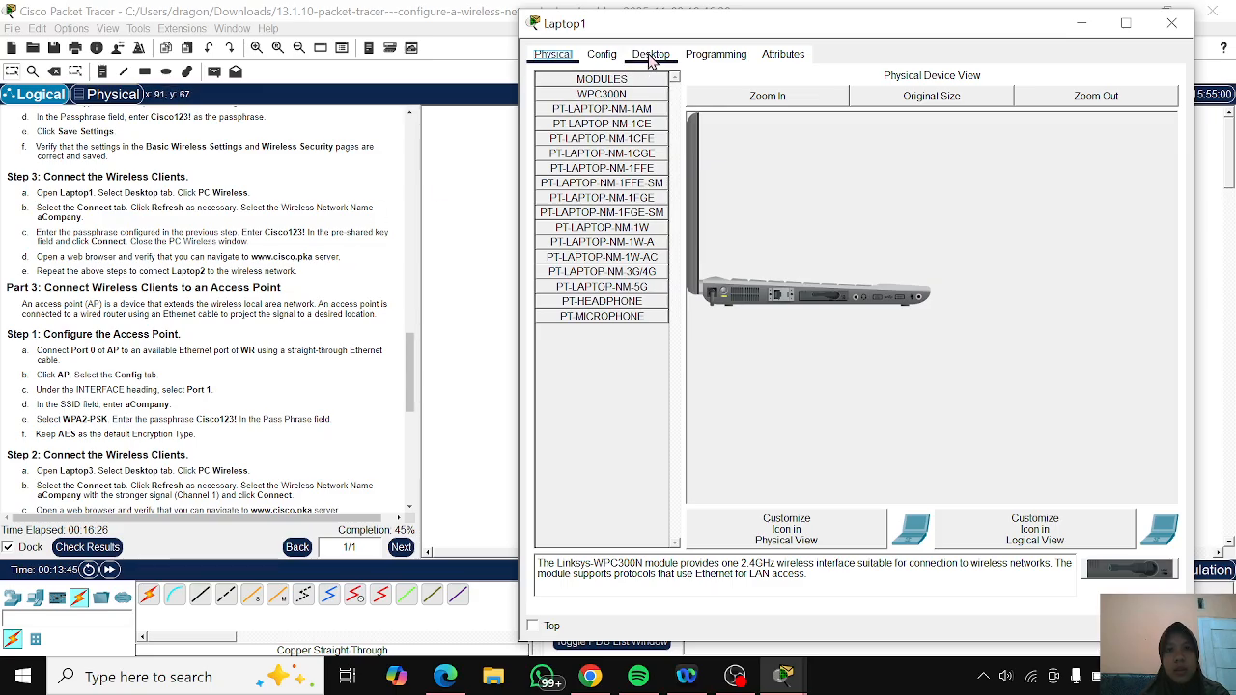
{"action": "left_click", "coordinate": [651, 56]}
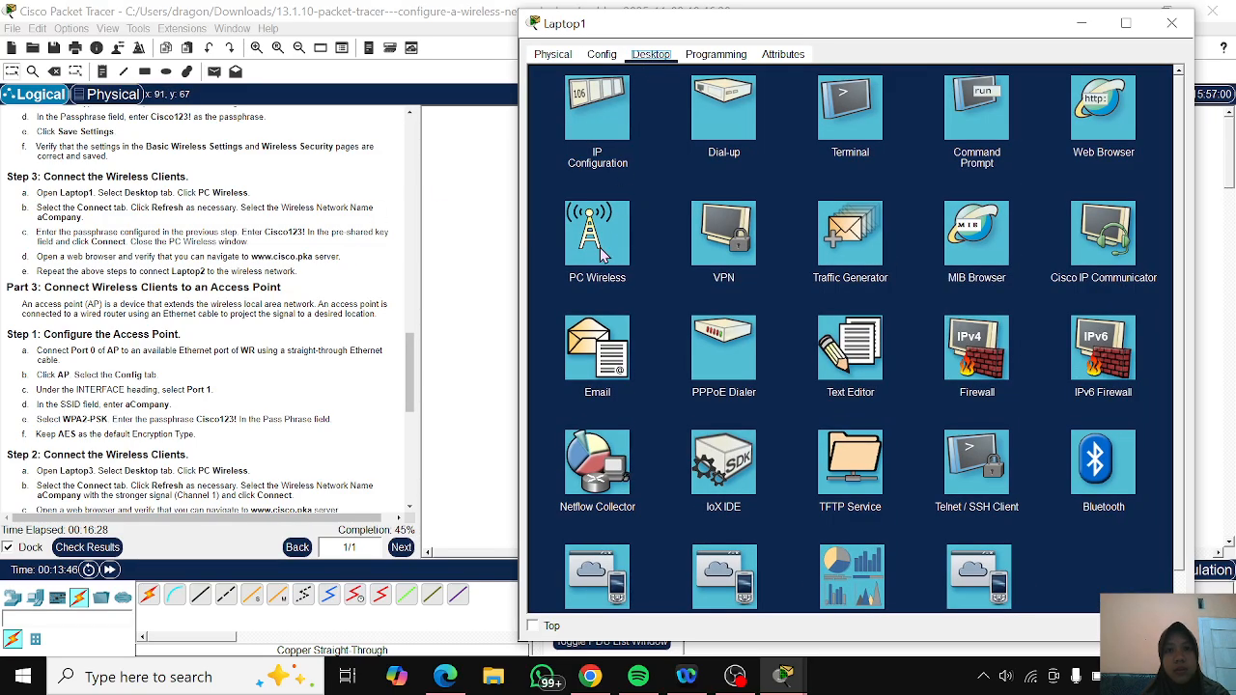
{"action": "left_click", "coordinate": [599, 241]}
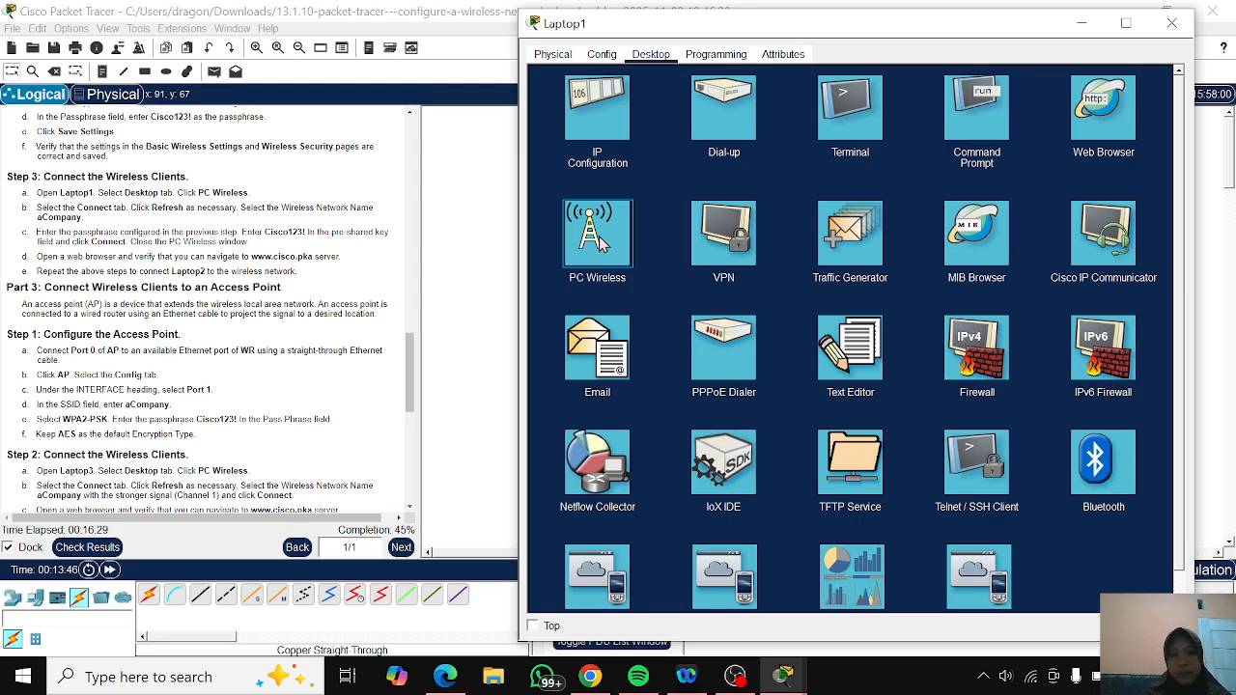
{"action": "key", "text": "XF86MonBrightnessUp"}
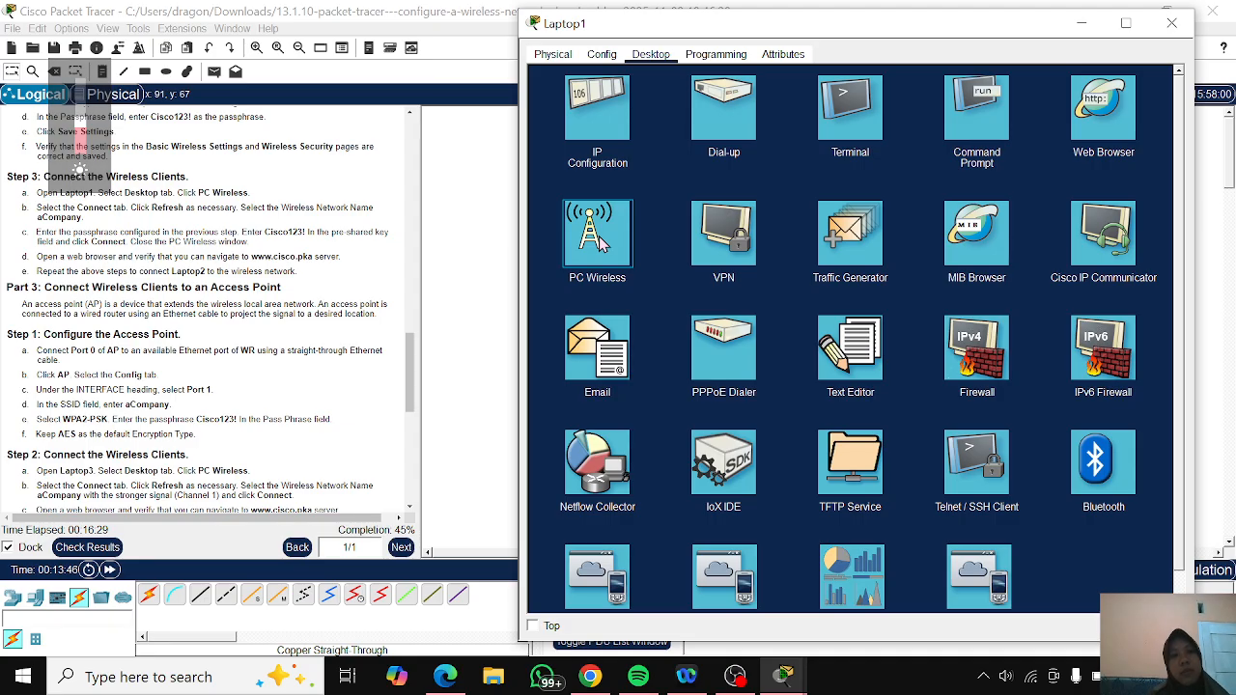
{"action": "left_click", "coordinate": [597, 237]}
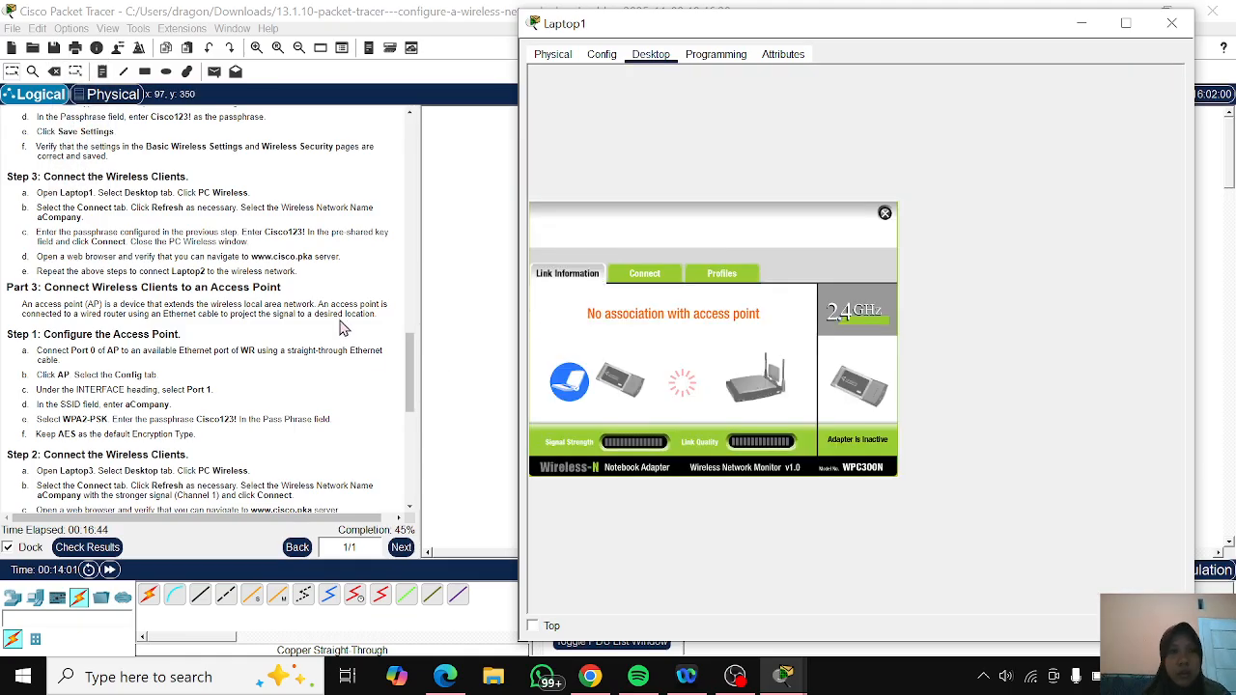
- Refresh Laptop1's list of available wireless networks and request a connection to aCompany
{"action": "left_click", "coordinate": [654, 278]}
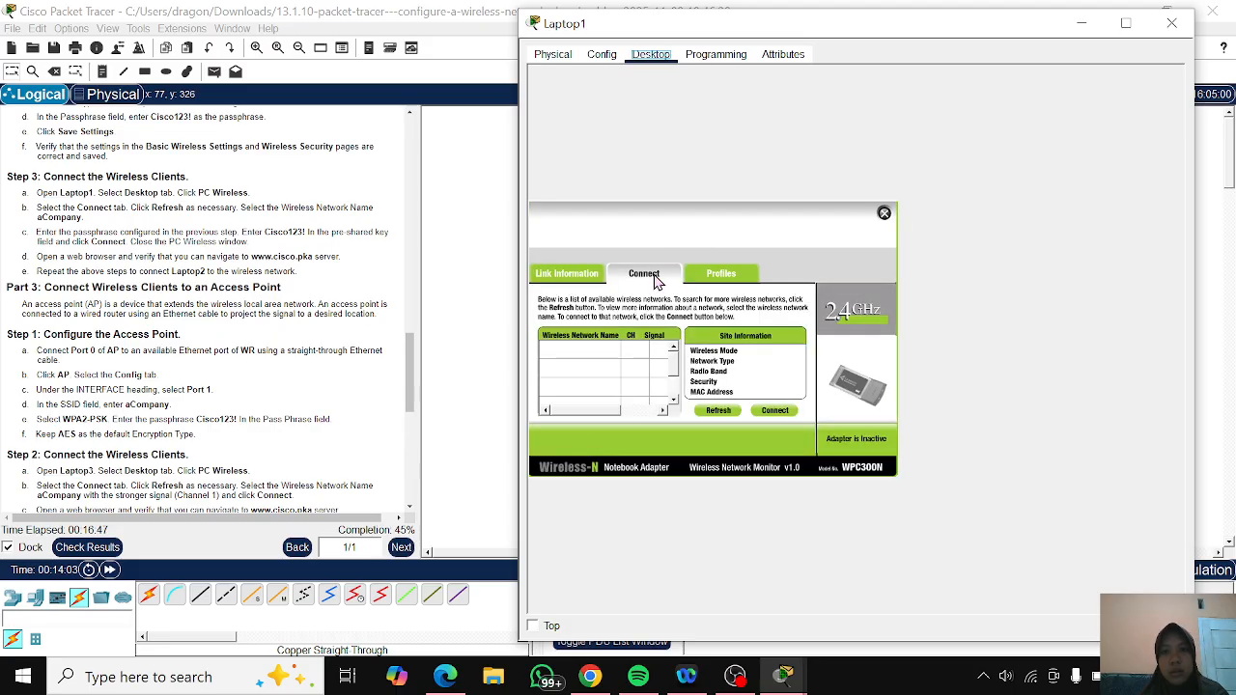
{"action": "left_click", "coordinate": [710, 415]}
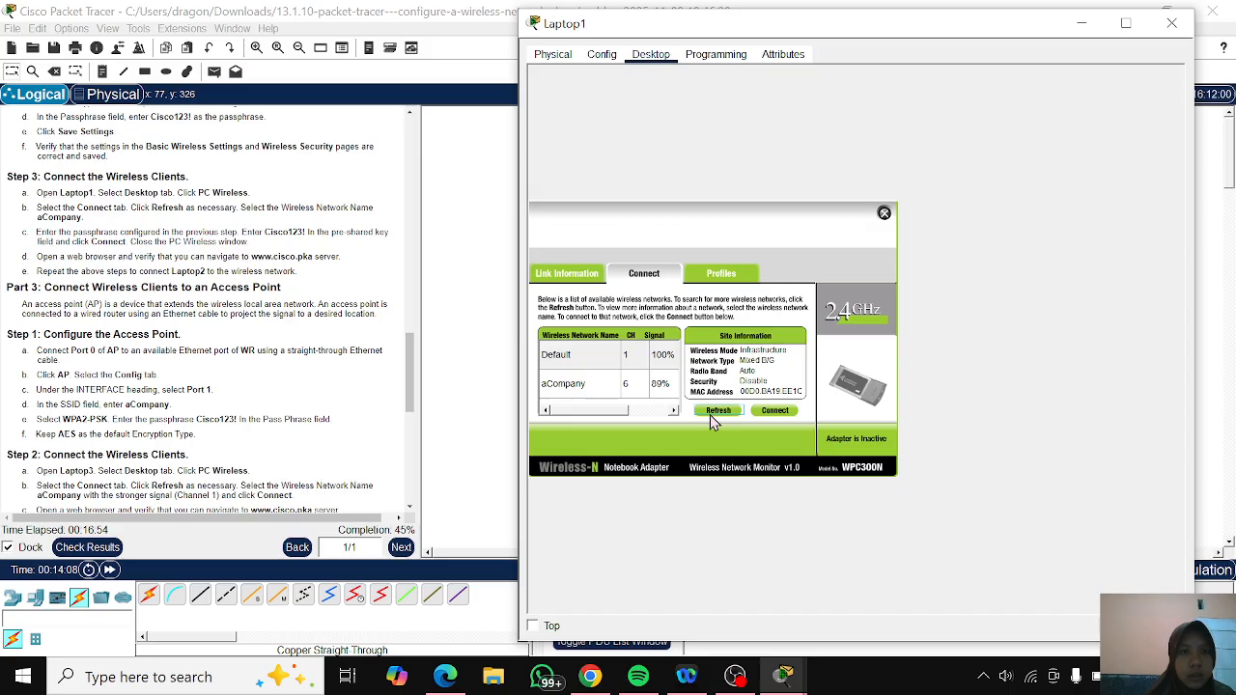
{"action": "left_click", "coordinate": [584, 384]}
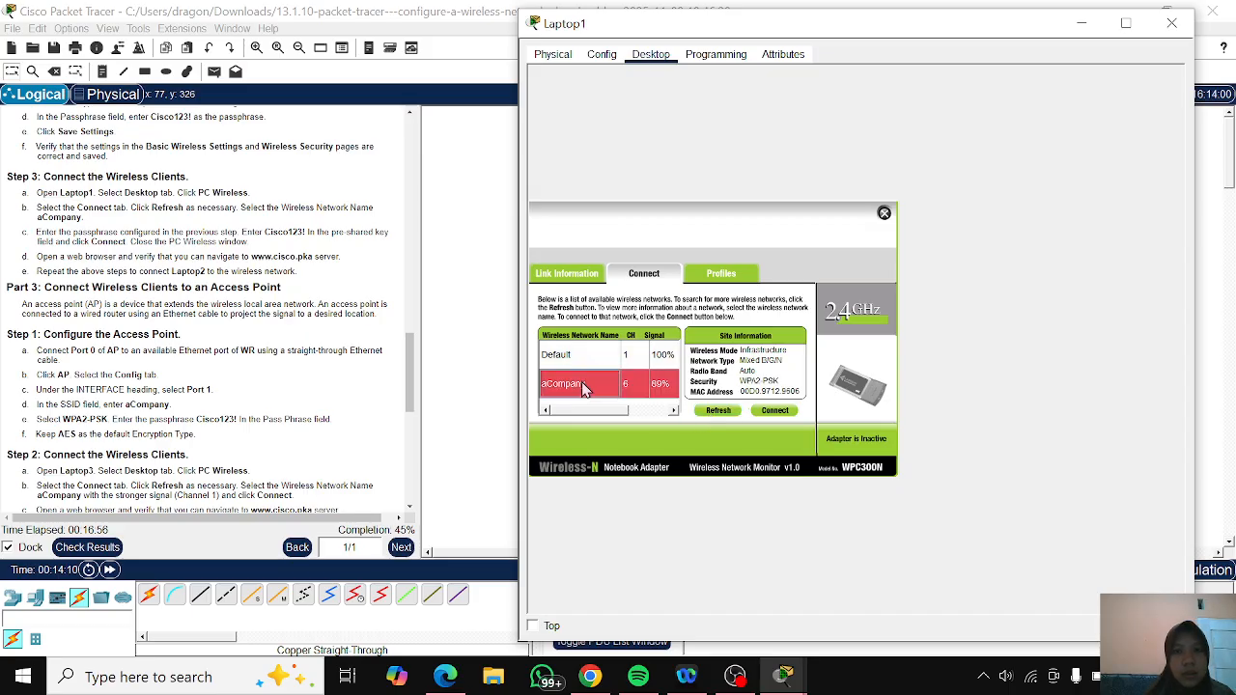
{"action": "left_click", "coordinate": [775, 412]}
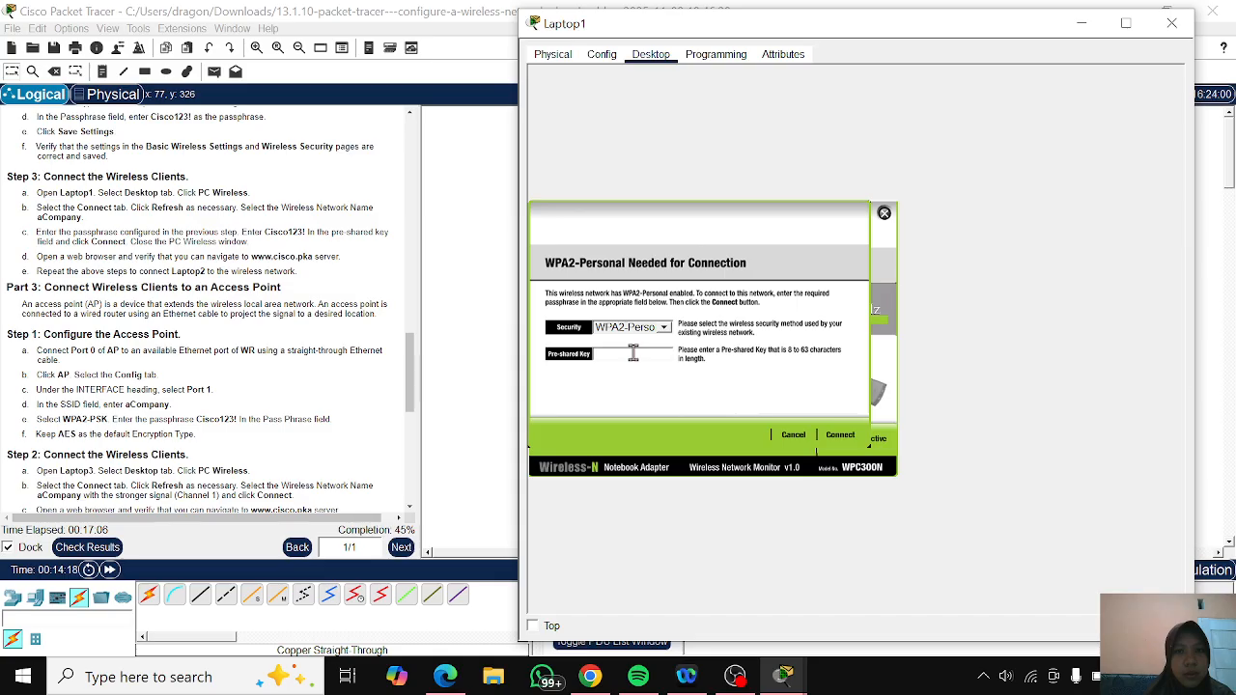
- Enter the WPA2-Personal pre-shared key to connect Laptop1 to aCompany, and minimize the Laptop1 window
{"action": "left_click", "coordinate": [631, 356]}
{"action": "type", "text": "Cisco"}
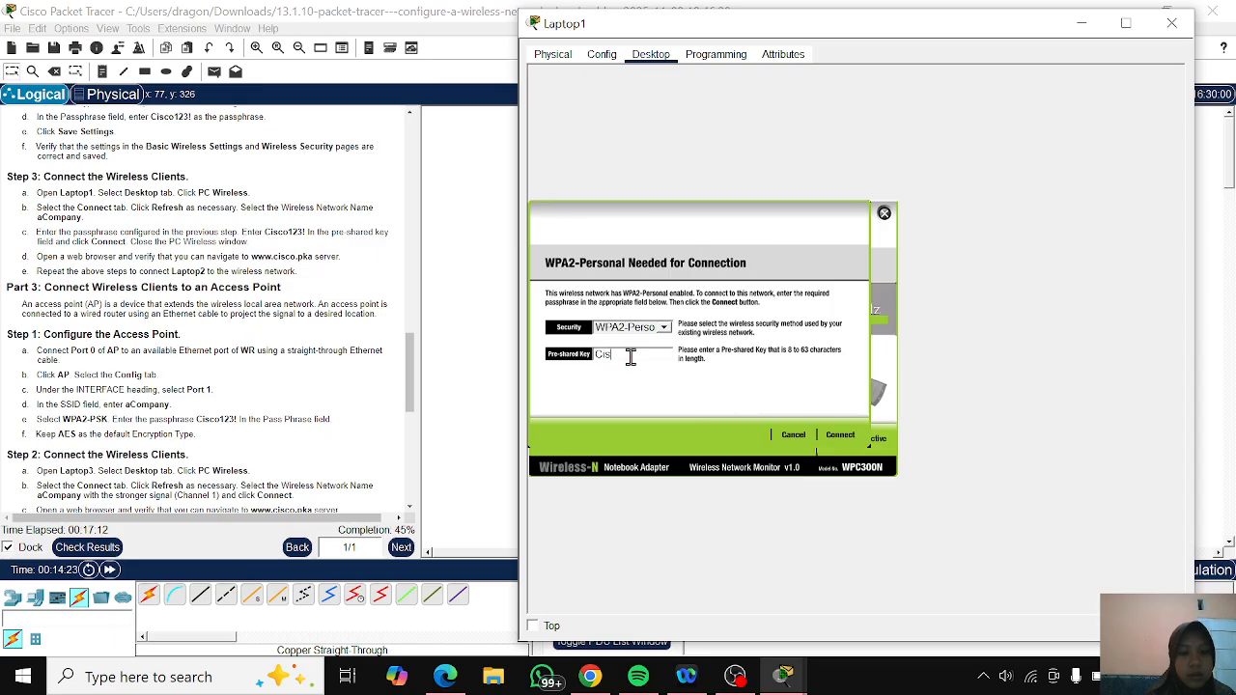
{"action": "type", "text": "23"}
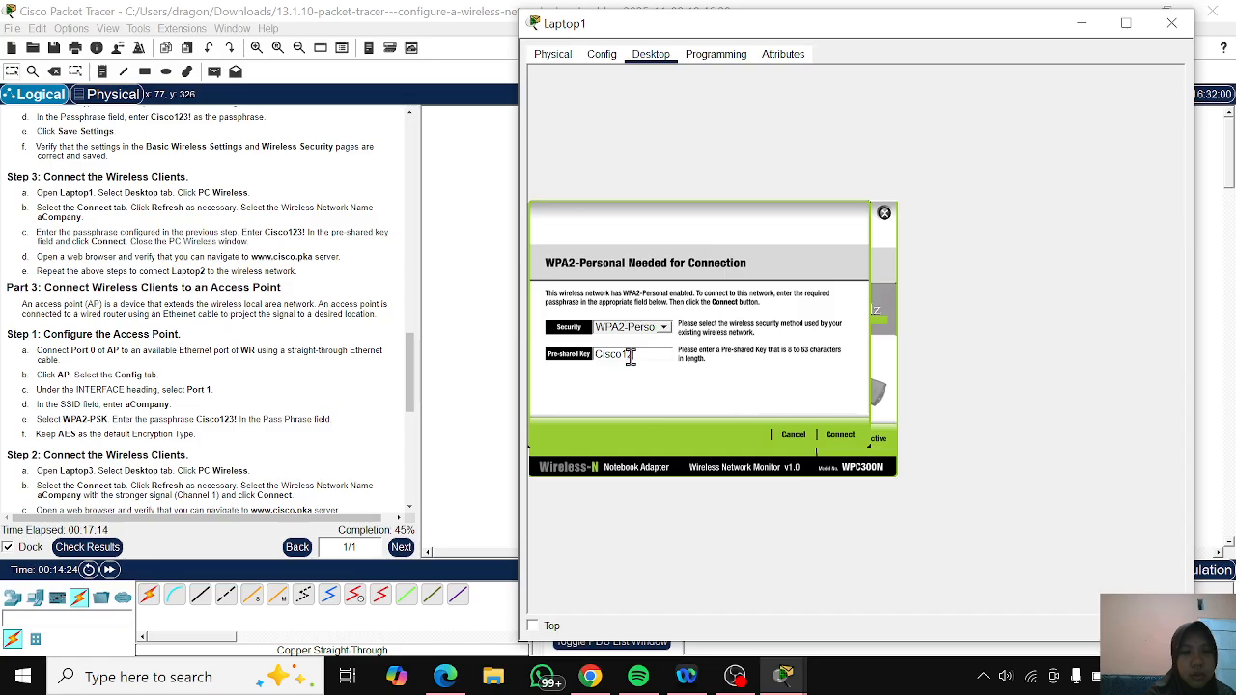
{"action": "type", "text": "!"}
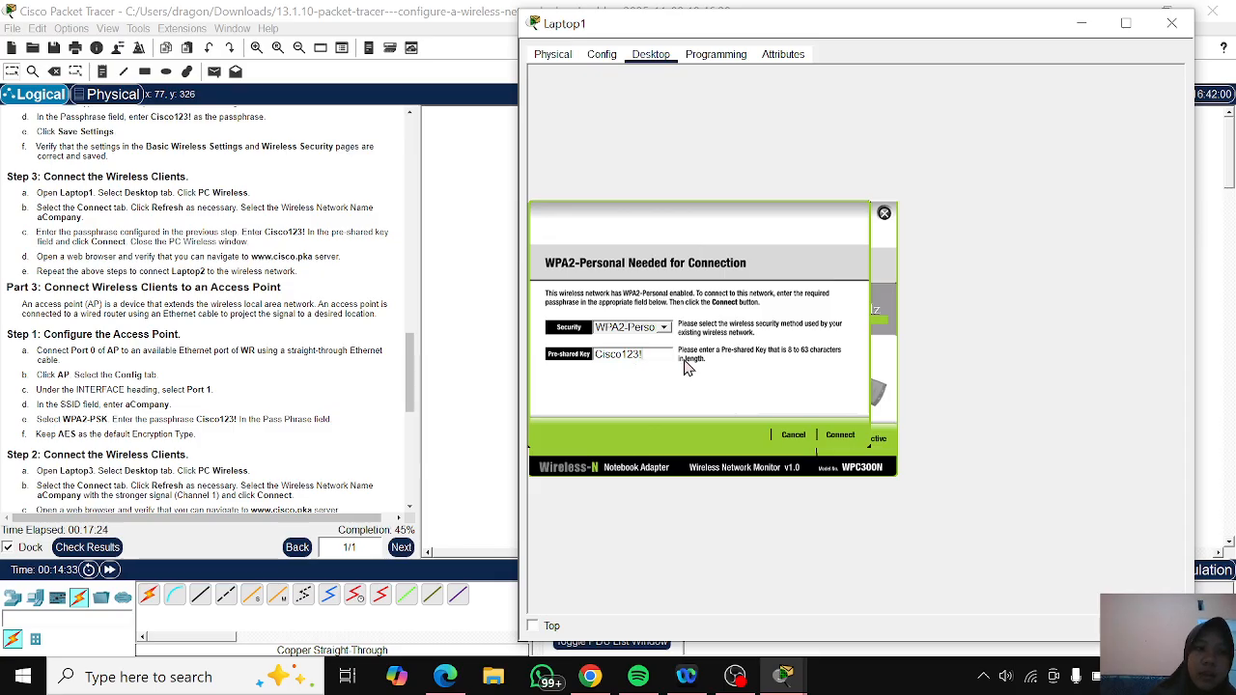
{"action": "left_click", "coordinate": [840, 436]}
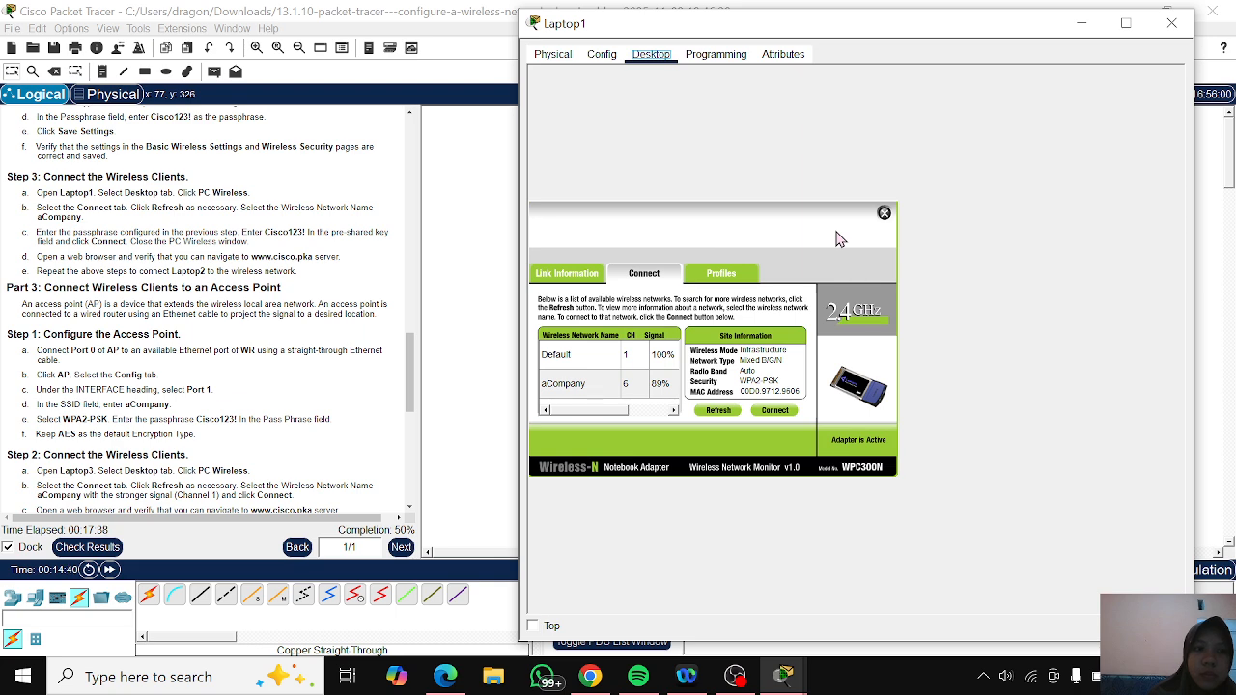
{"action": "scroll", "coordinate": [398, 270], "scroll_direction": "down", "scroll_amount": 1}
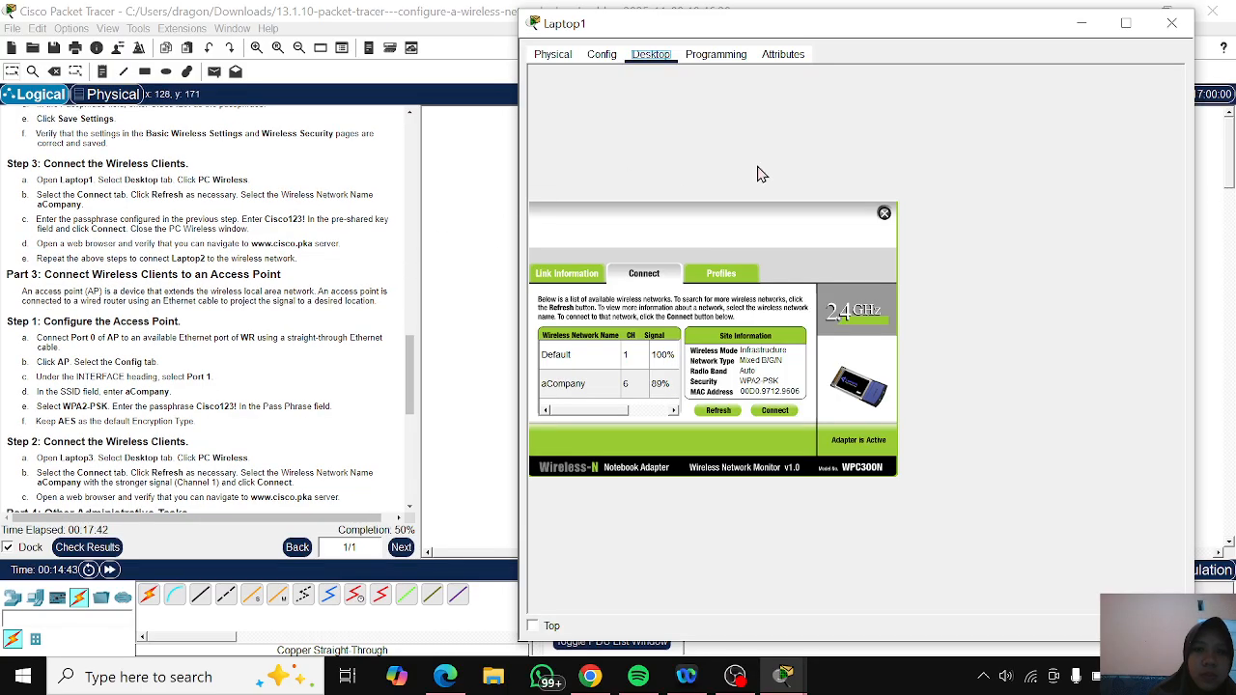
{"action": "left_click", "coordinate": [1075, 24]}
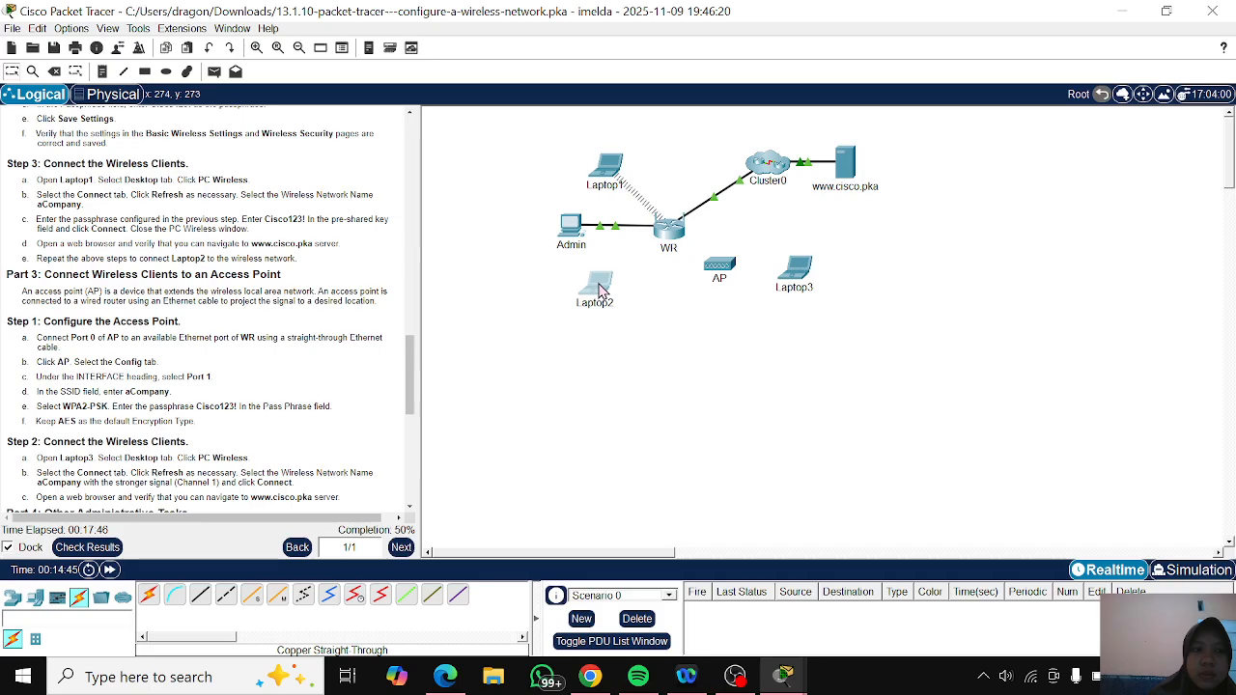
- Open the PC Wireless utility on Laptop2
{"action": "left_click", "coordinate": [600, 290]}
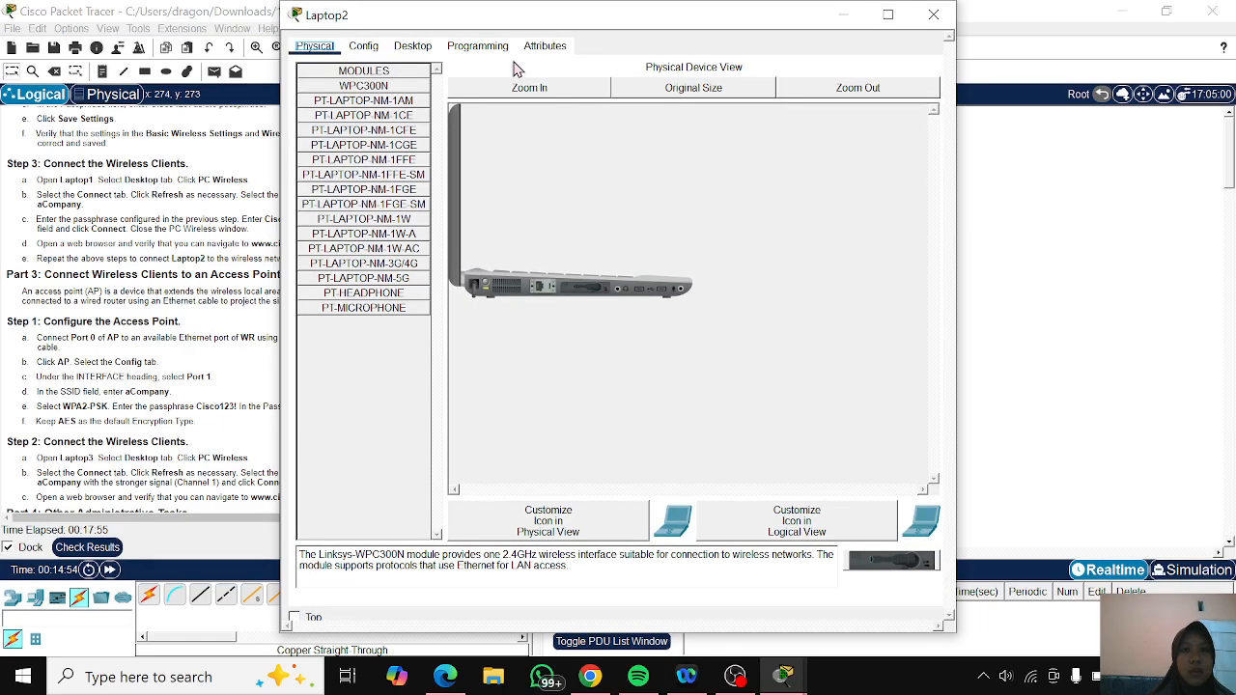
{"action": "left_click", "coordinate": [414, 47]}
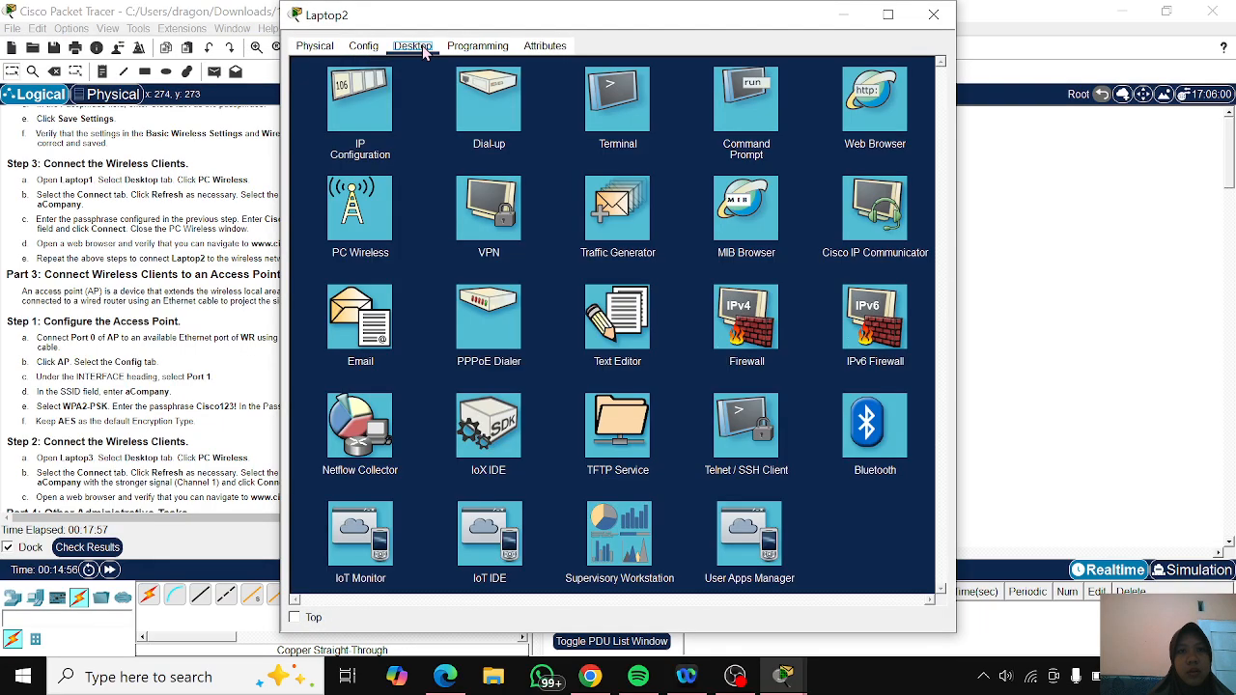
{"action": "left_click", "coordinate": [356, 259]}
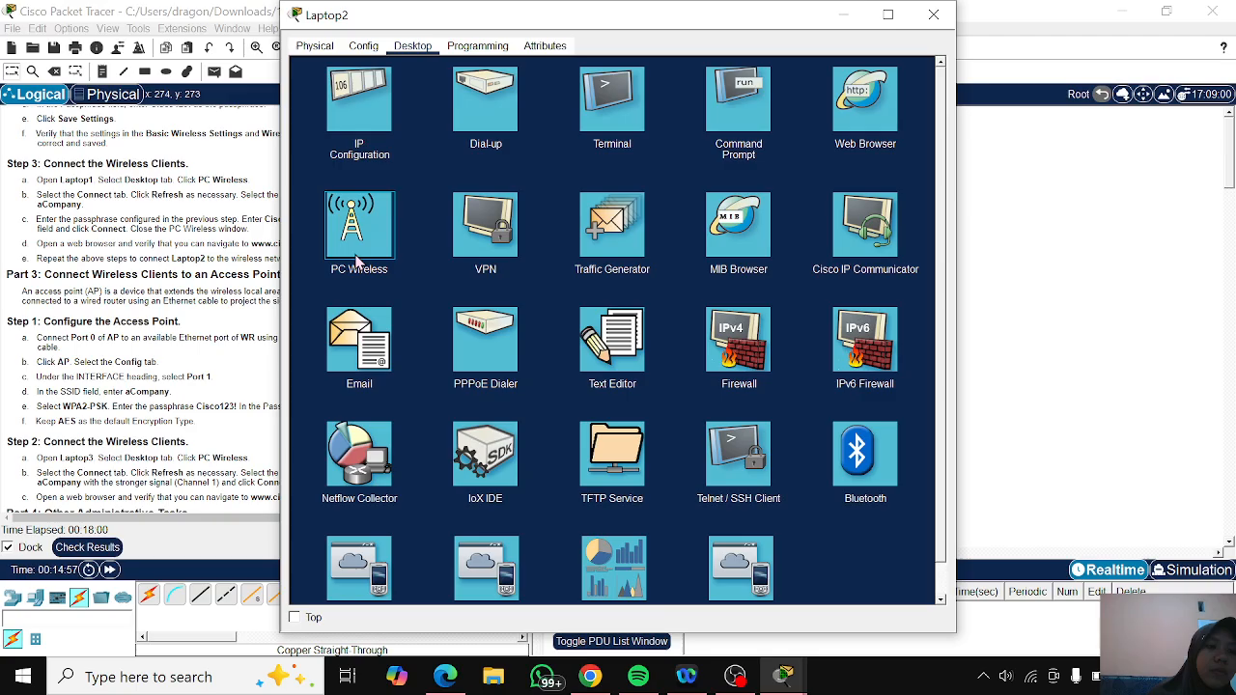
{"action": "left_click", "coordinate": [358, 261]}
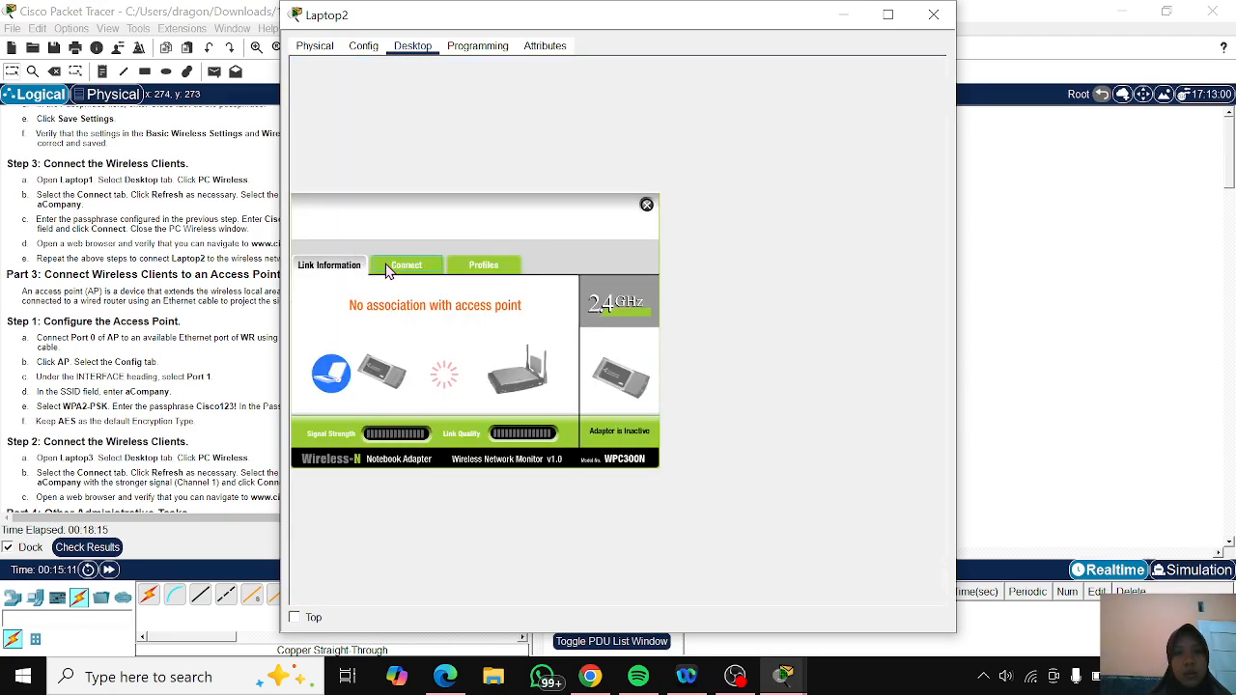
- Refresh Laptop2's list of available wireless networks and request a connection to aCompany
{"action": "left_click", "coordinate": [390, 268]}
{"action": "left_click", "coordinate": [481, 403]}
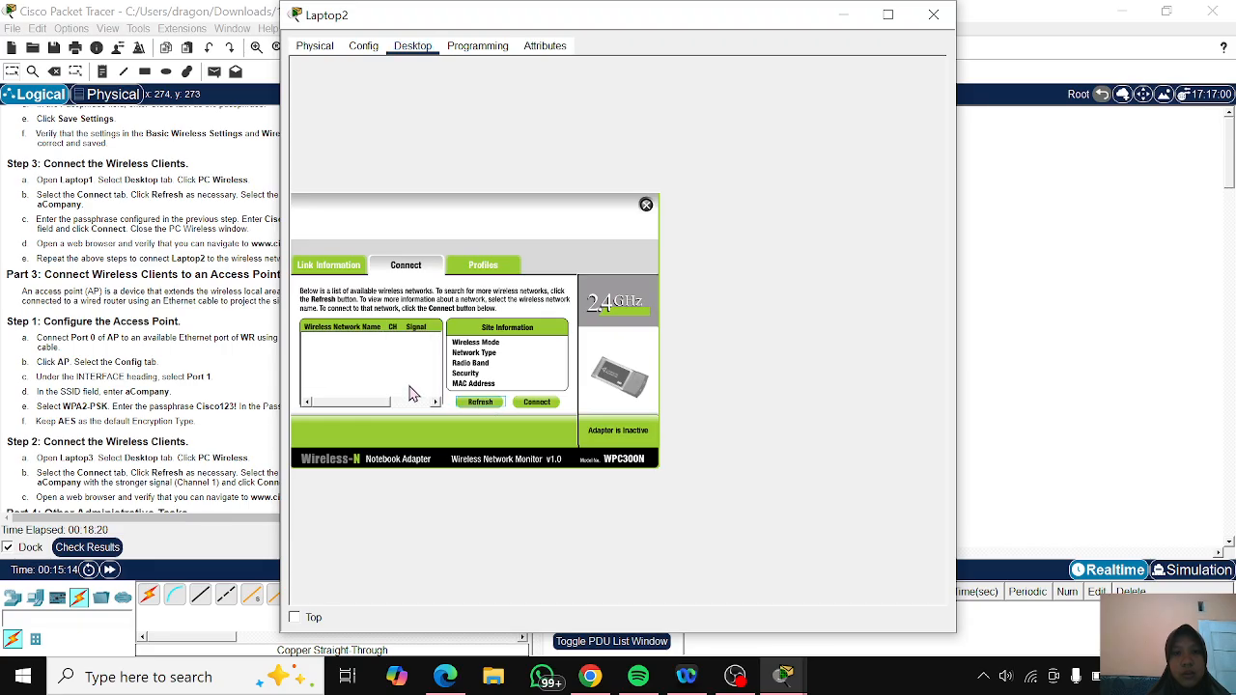
{"action": "left_click", "coordinate": [357, 386]}
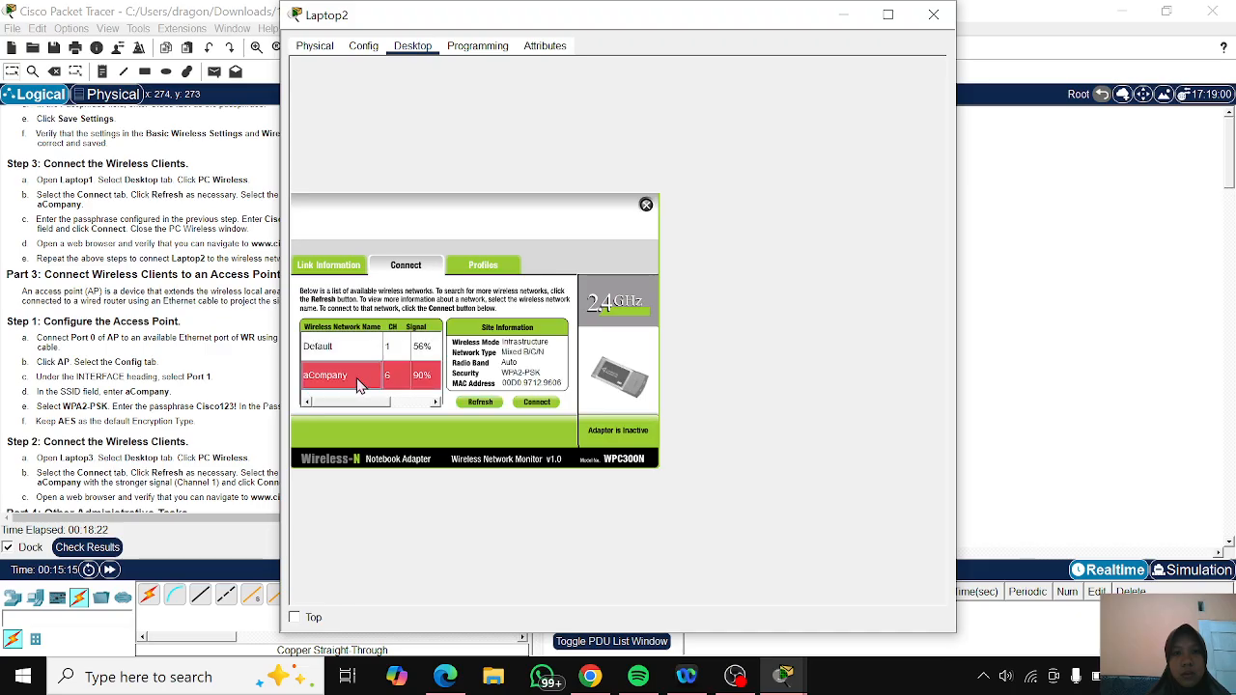
{"action": "left_click", "coordinate": [537, 402]}
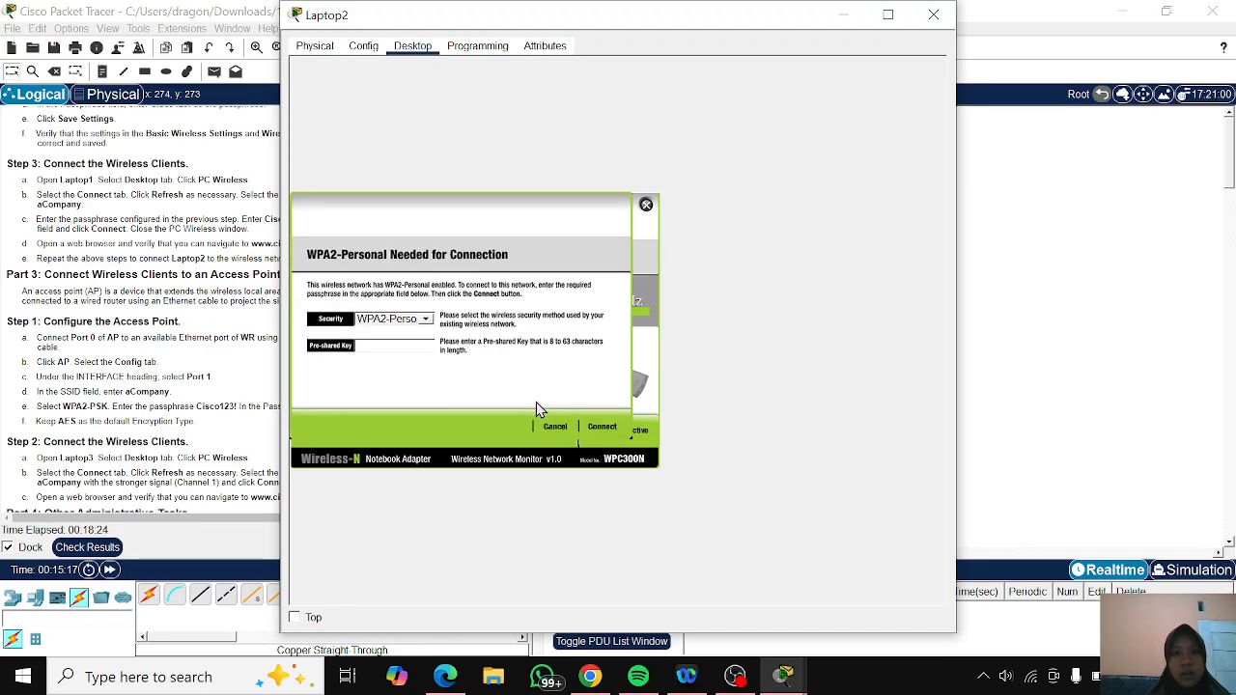
- Enter the WPA2-Personal pre-shared key to connect Laptop2 to aCompany, and minimize the Laptop2 window
{"action": "left_click", "coordinate": [399, 346]}
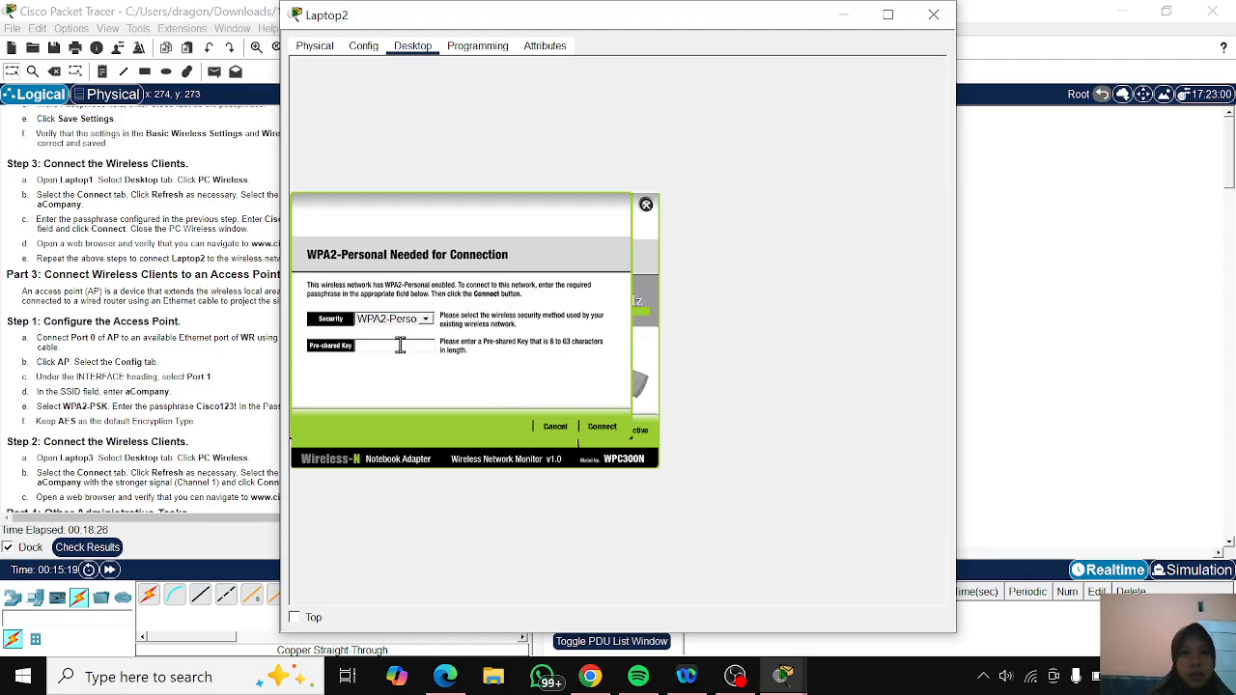
{"action": "type", "text": "Cisco"}
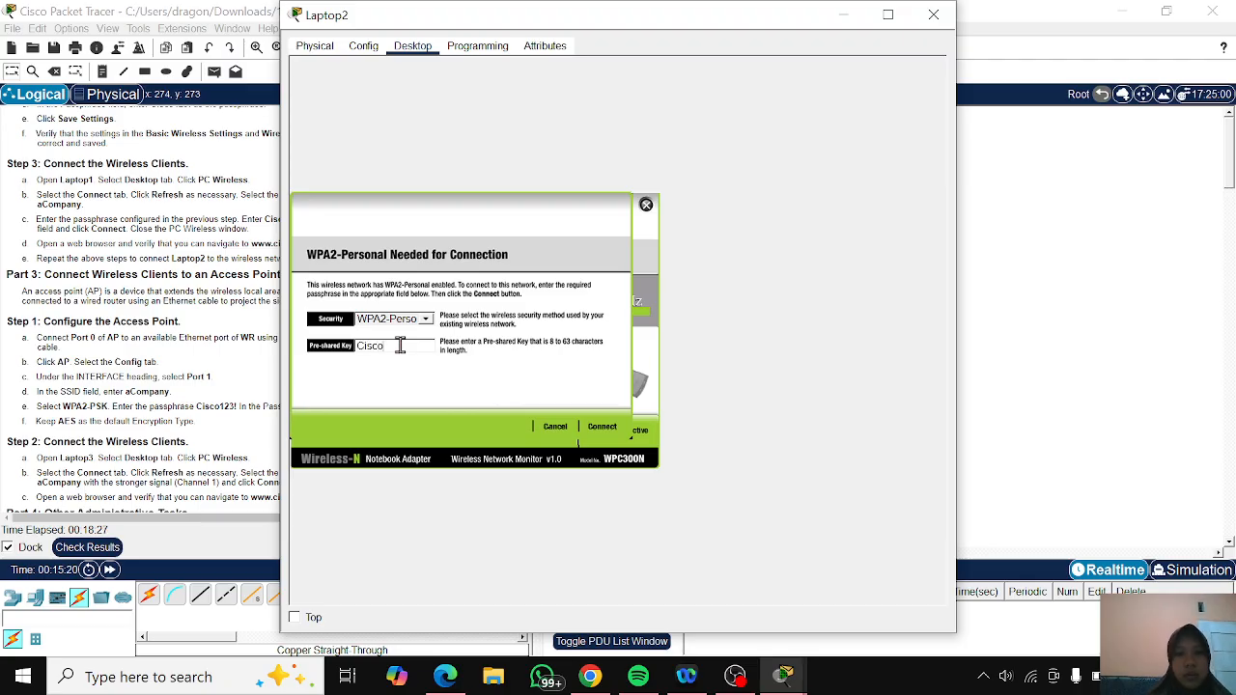
{"action": "type", "text": "123!"}
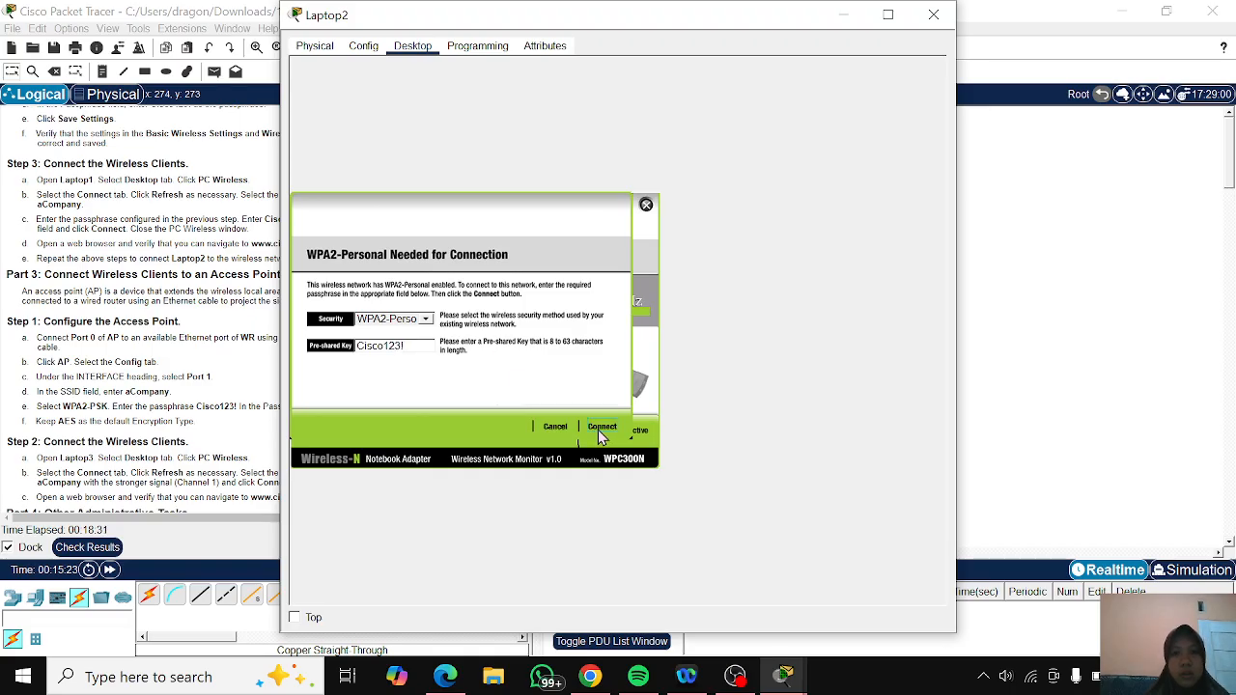
{"action": "left_click", "coordinate": [601, 427]}
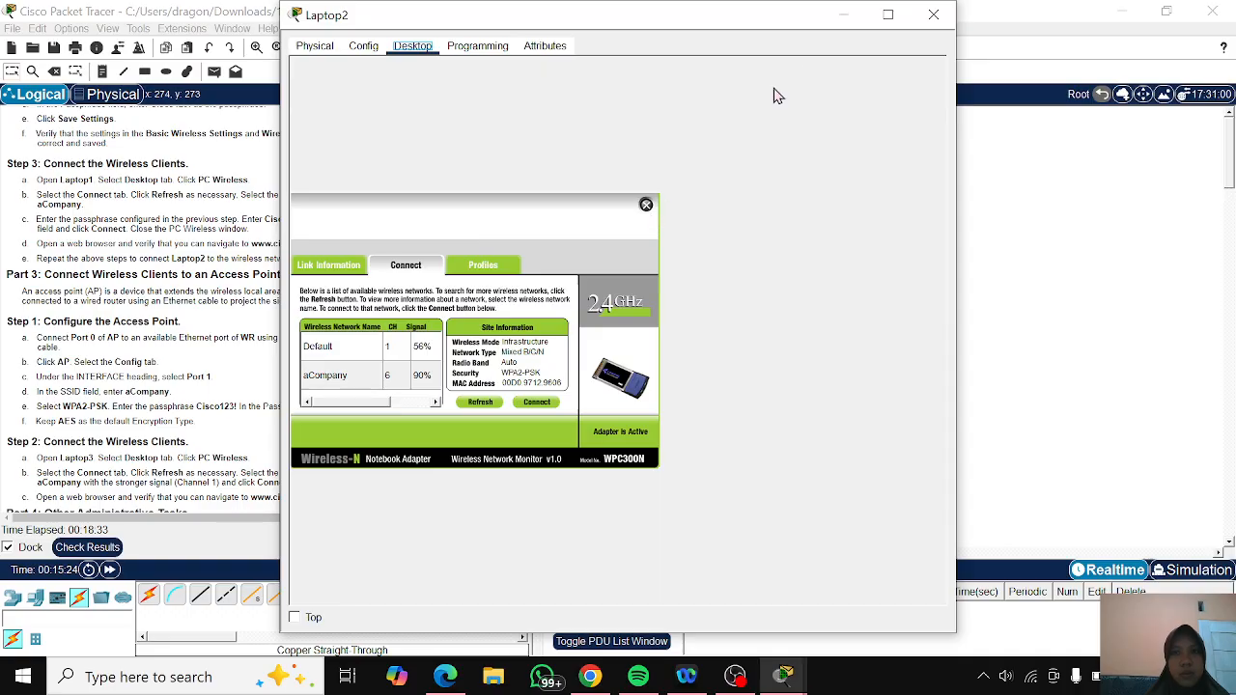
{"action": "left_click_drag", "start_coordinate": [792, 17], "coordinate": [1022, 17]}
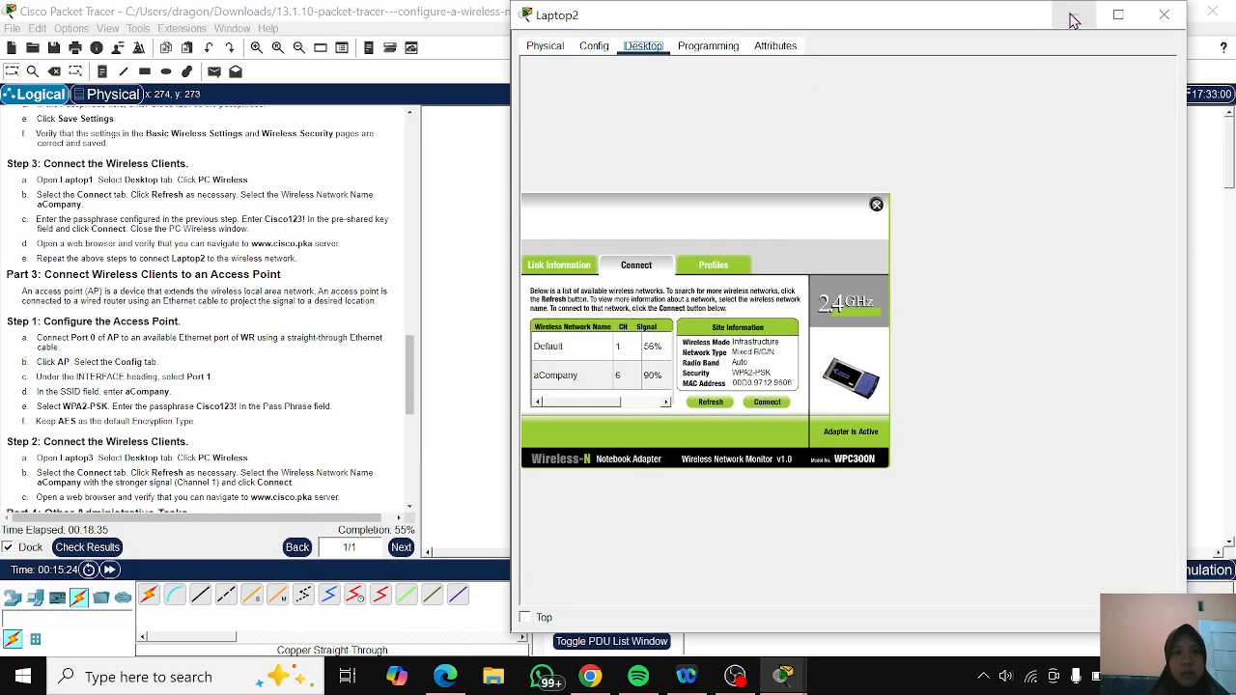
{"action": "left_click", "coordinate": [1072, 16]}
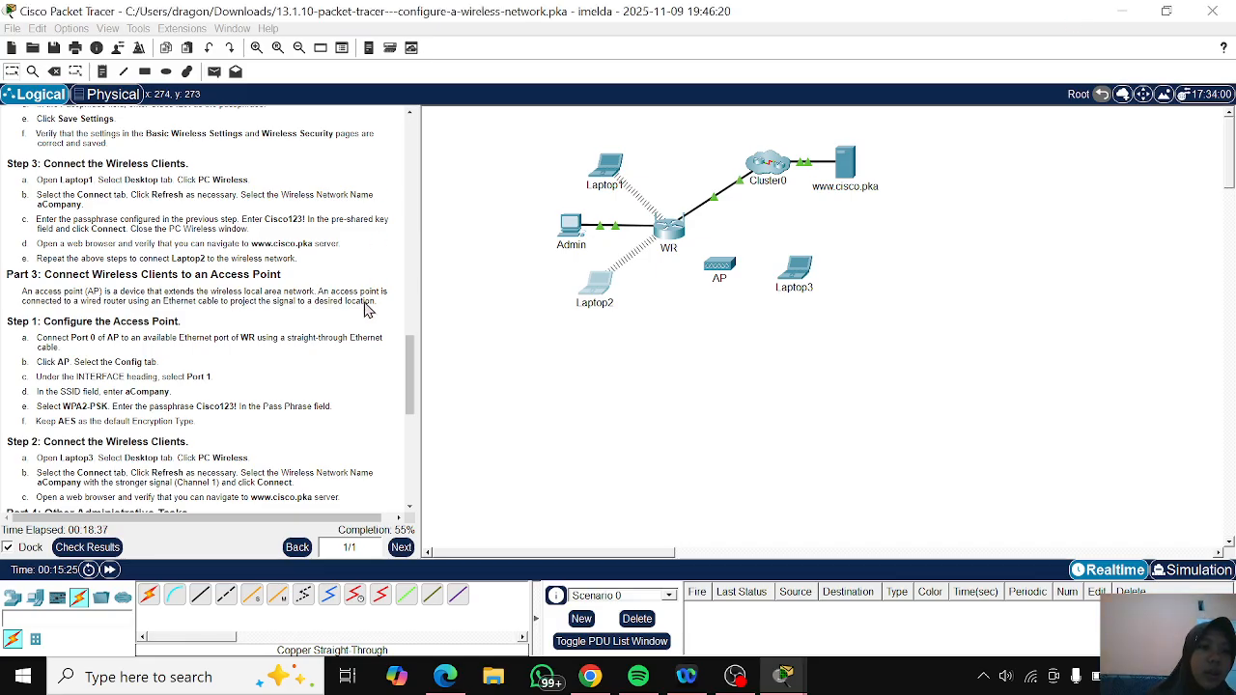
- Review the access point instructions and bring up the PC Wireless utility on Laptop3
{"action": "scroll", "coordinate": [367, 310], "scroll_direction": "down", "scroll_amount": 1}
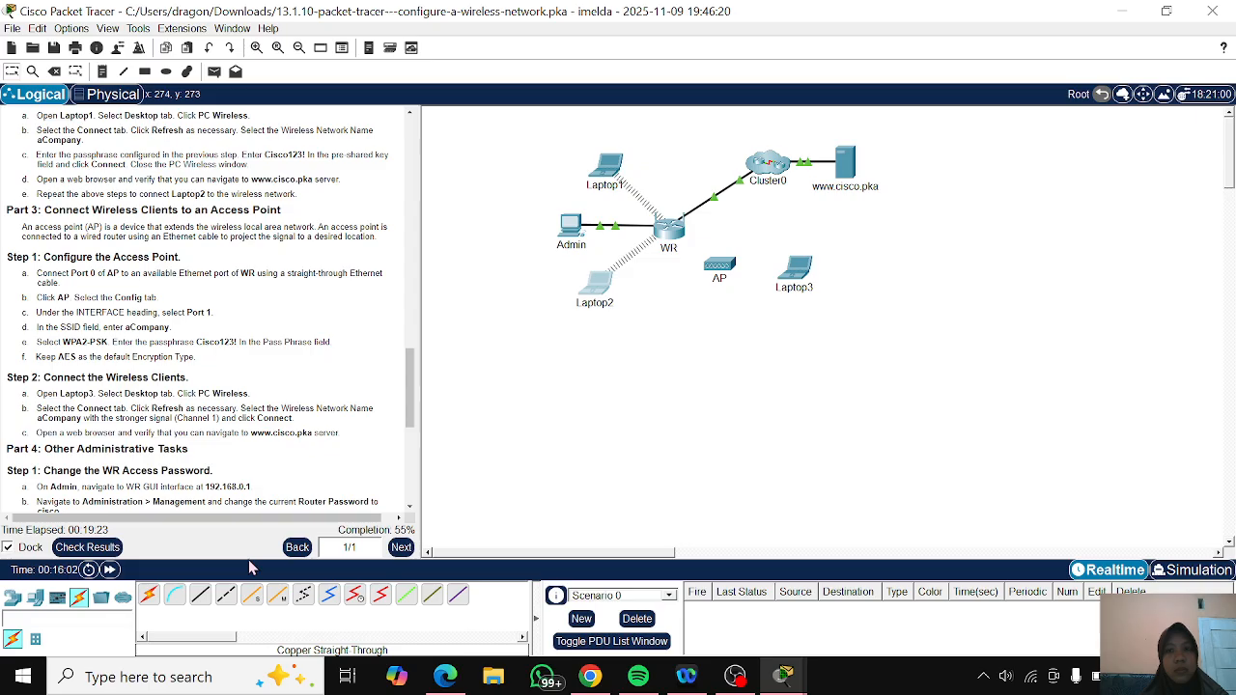
{"action": "left_click", "coordinate": [800, 275]}
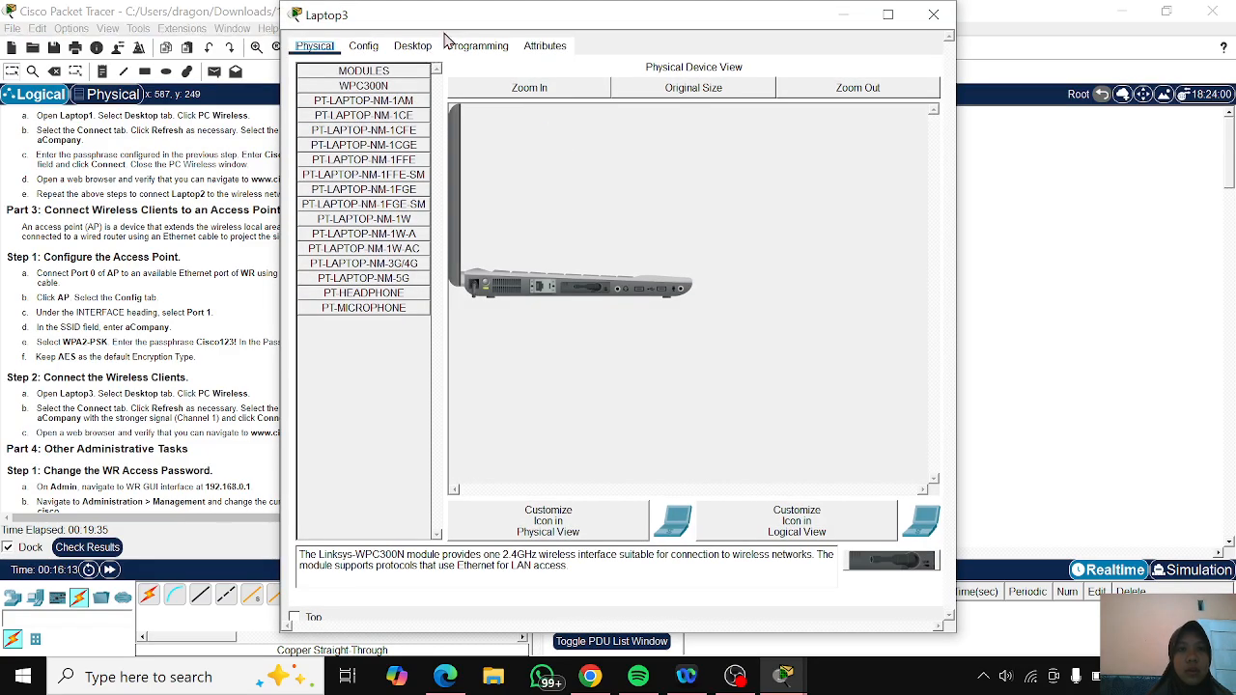
{"action": "left_click", "coordinate": [413, 45]}
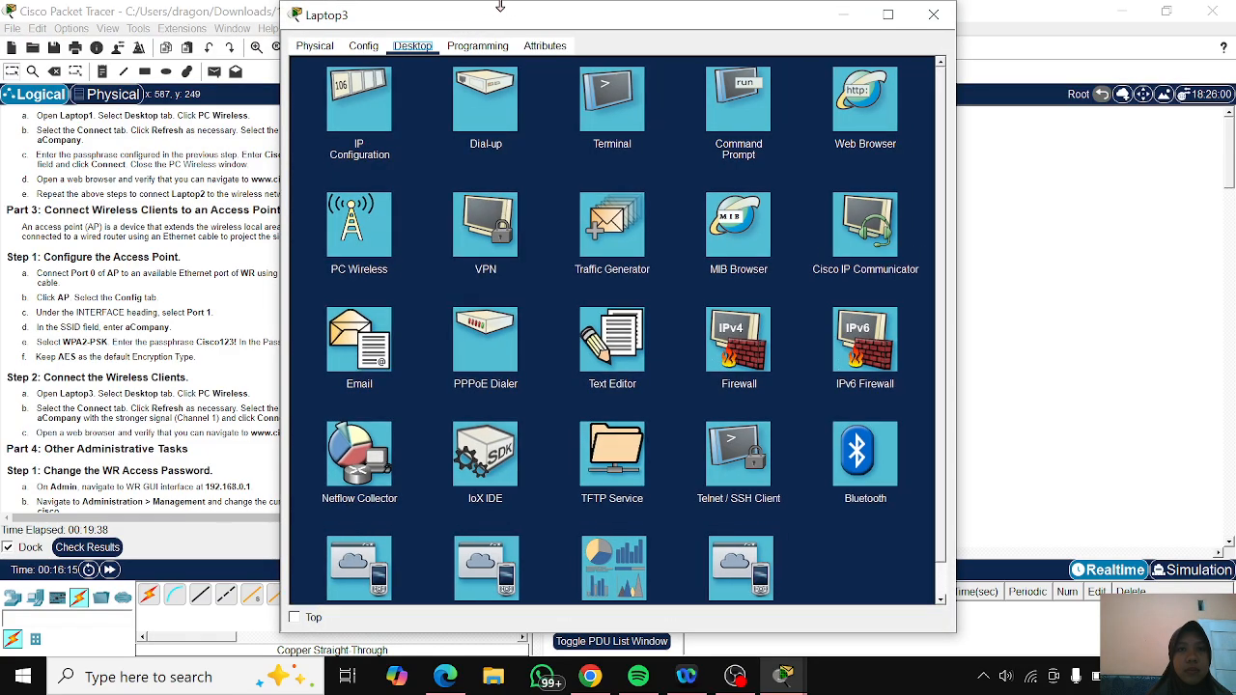
{"action": "left_click", "coordinate": [383, 222]}
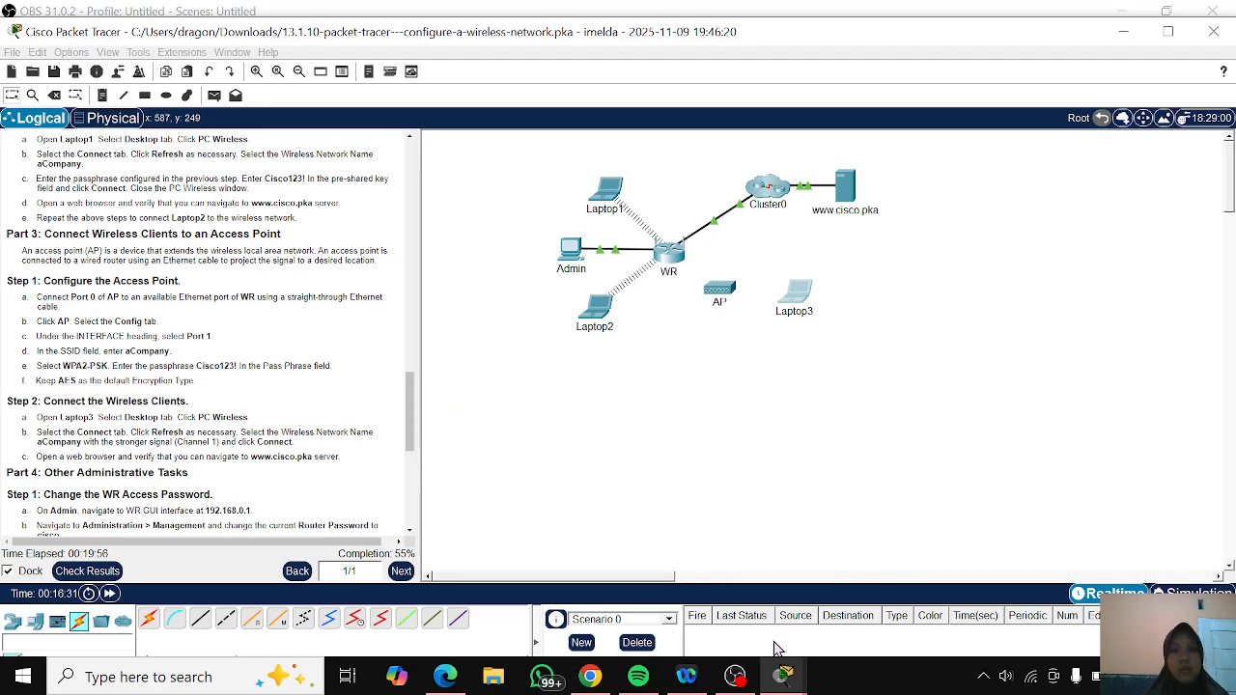
{"action": "mouse_move", "coordinate": [784, 676]}
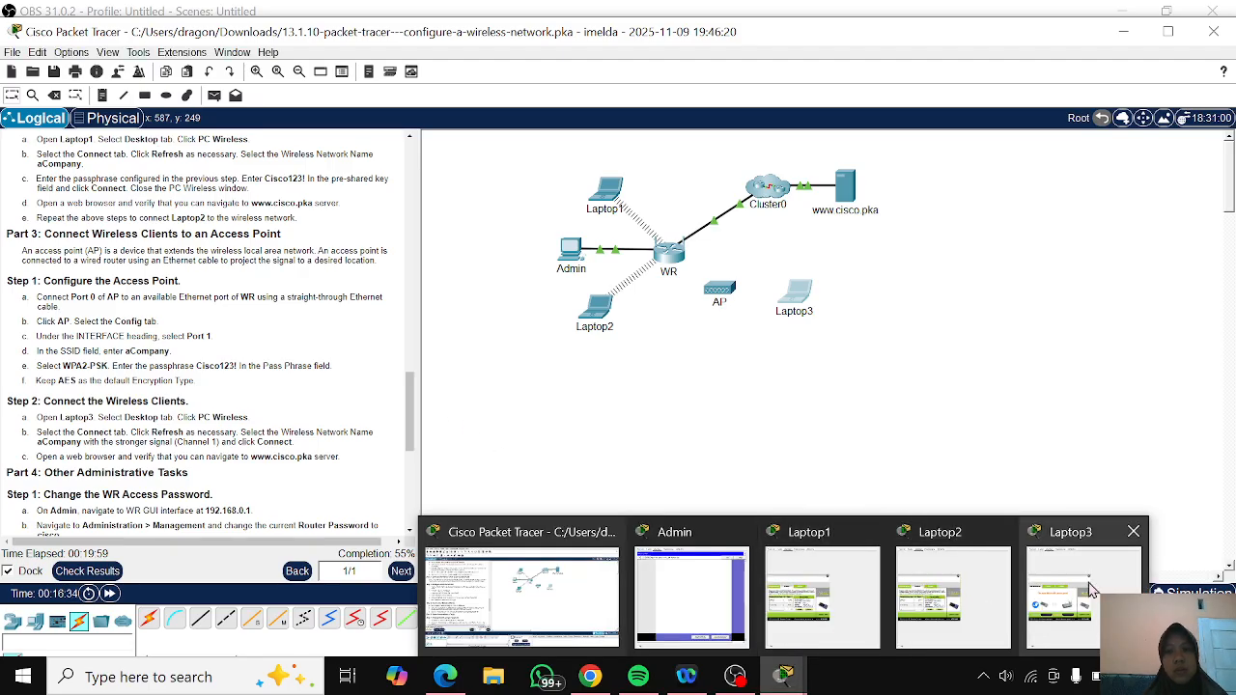
{"action": "left_click", "coordinate": [1090, 590]}
- Refresh Laptop3's list of available wireless networks and request a connection to aCompany on channel 6
{"action": "left_click", "coordinate": [724, 299]}
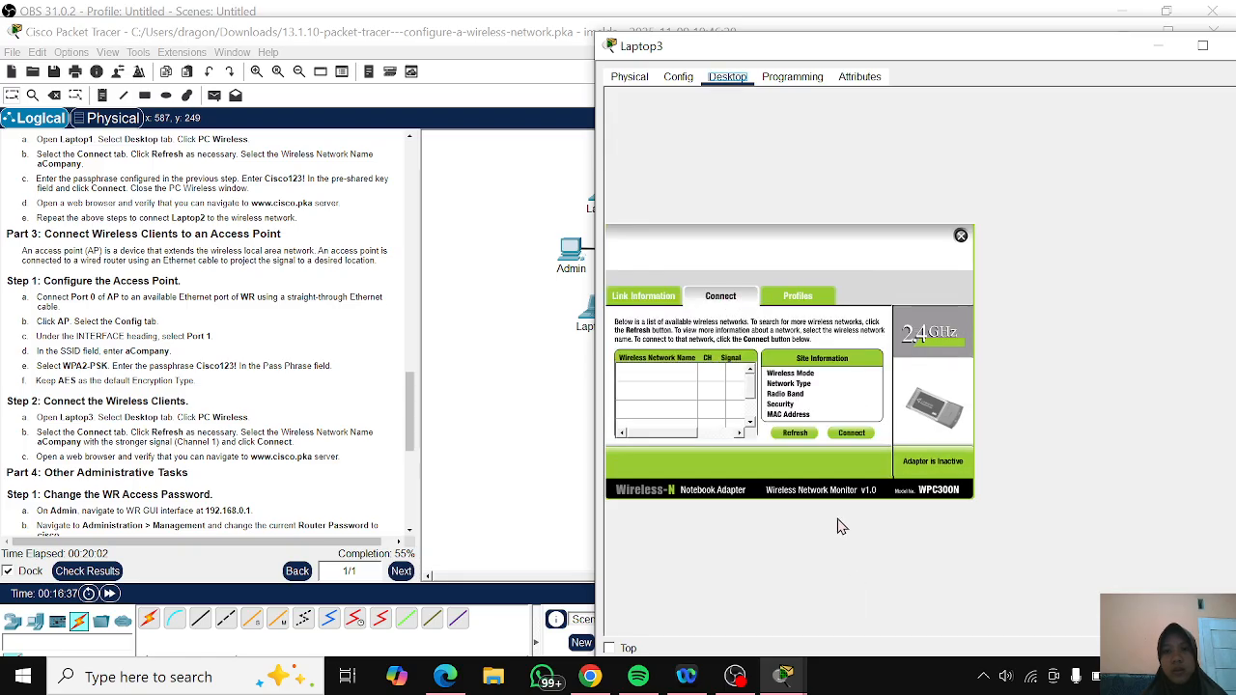
{"action": "left_click", "coordinate": [793, 433]}
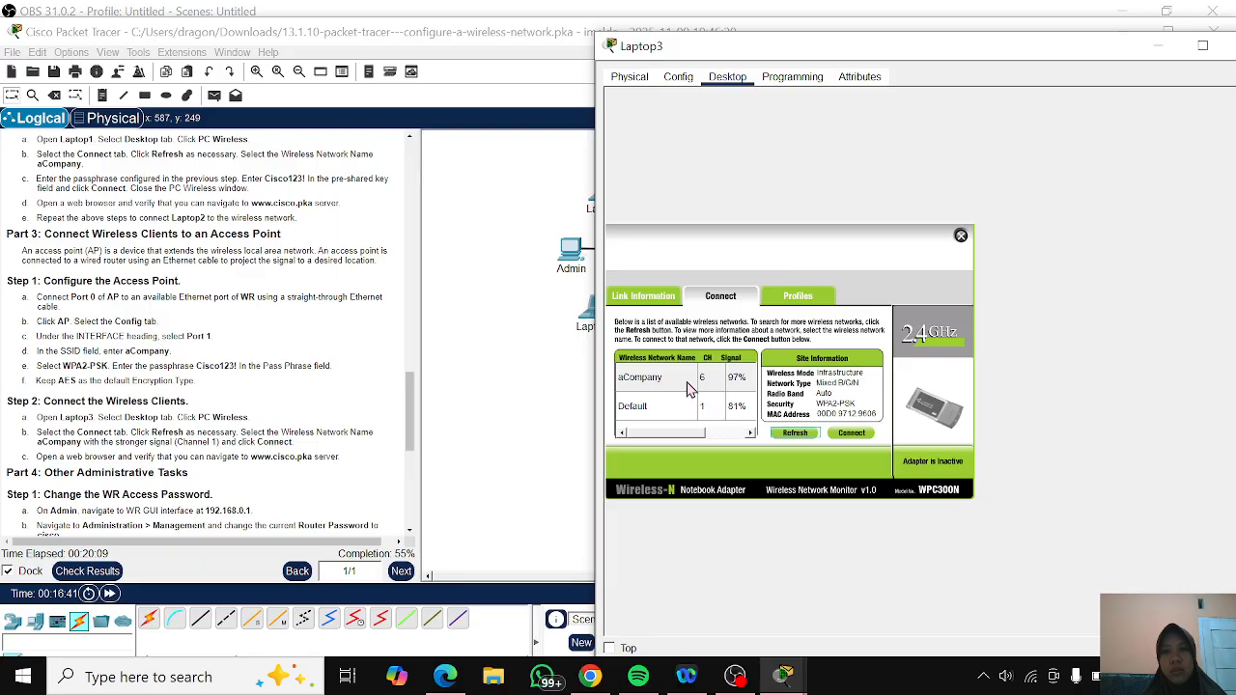
{"action": "left_click", "coordinate": [689, 385]}
{"action": "left_click", "coordinate": [852, 435]}
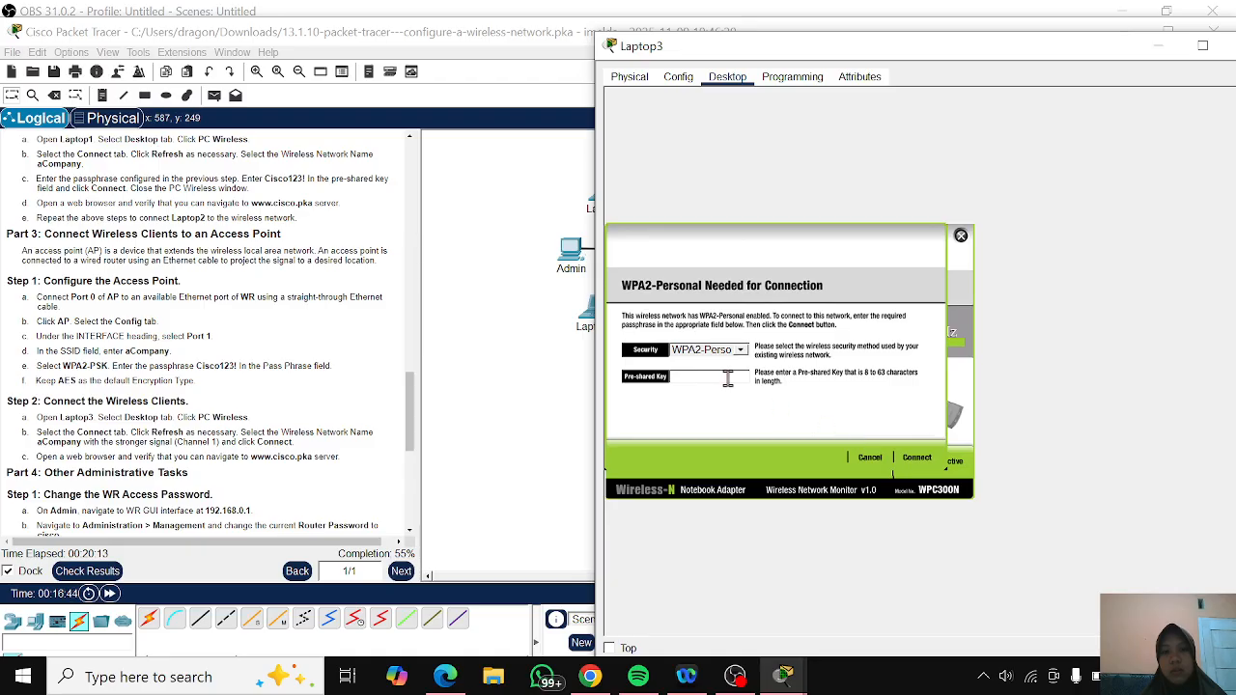
- Enter the WPA2-Personal pre-shared key to connect Laptop3 to aCompany, and minimize the Laptop3 window
{"action": "left_click", "coordinate": [725, 379]}
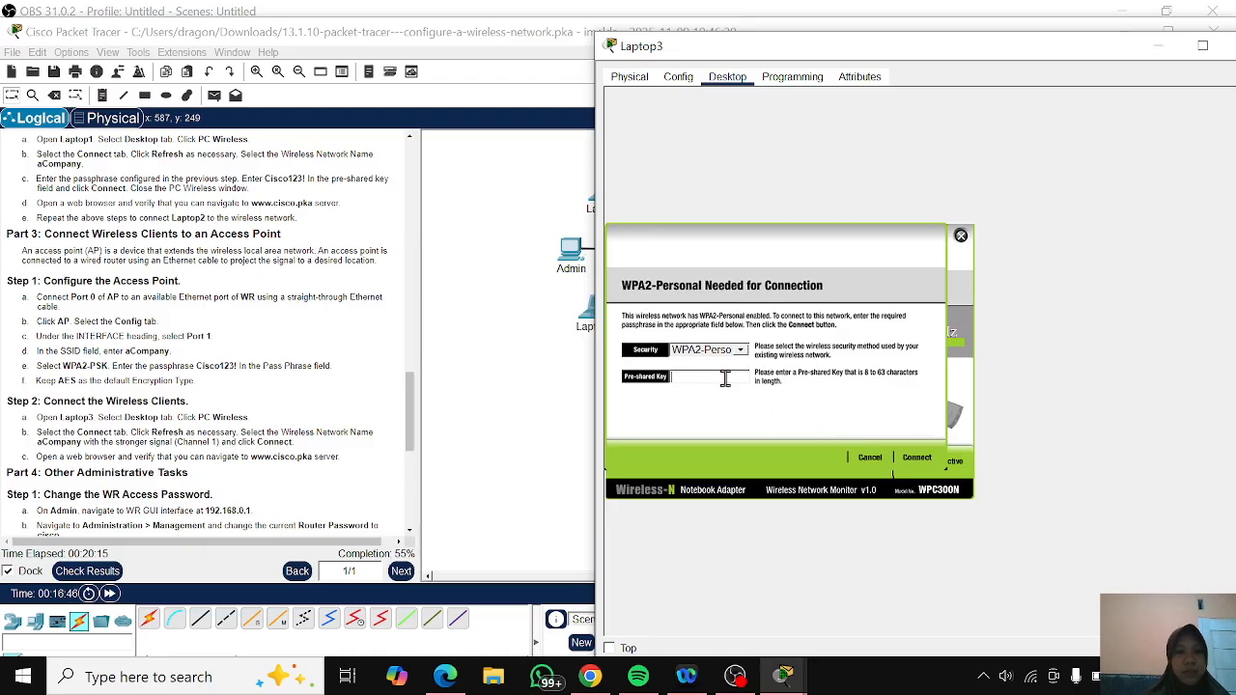
{"action": "type", "text": "Ci"}
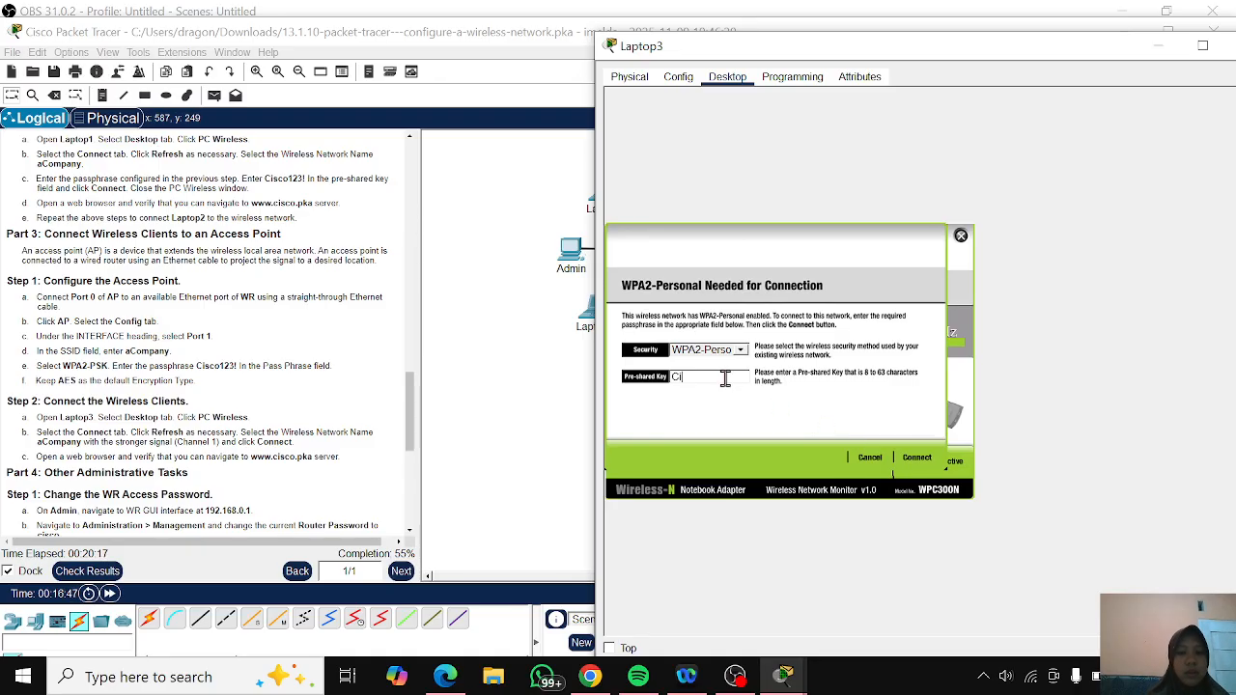
{"action": "type", "text": "sco123!"}
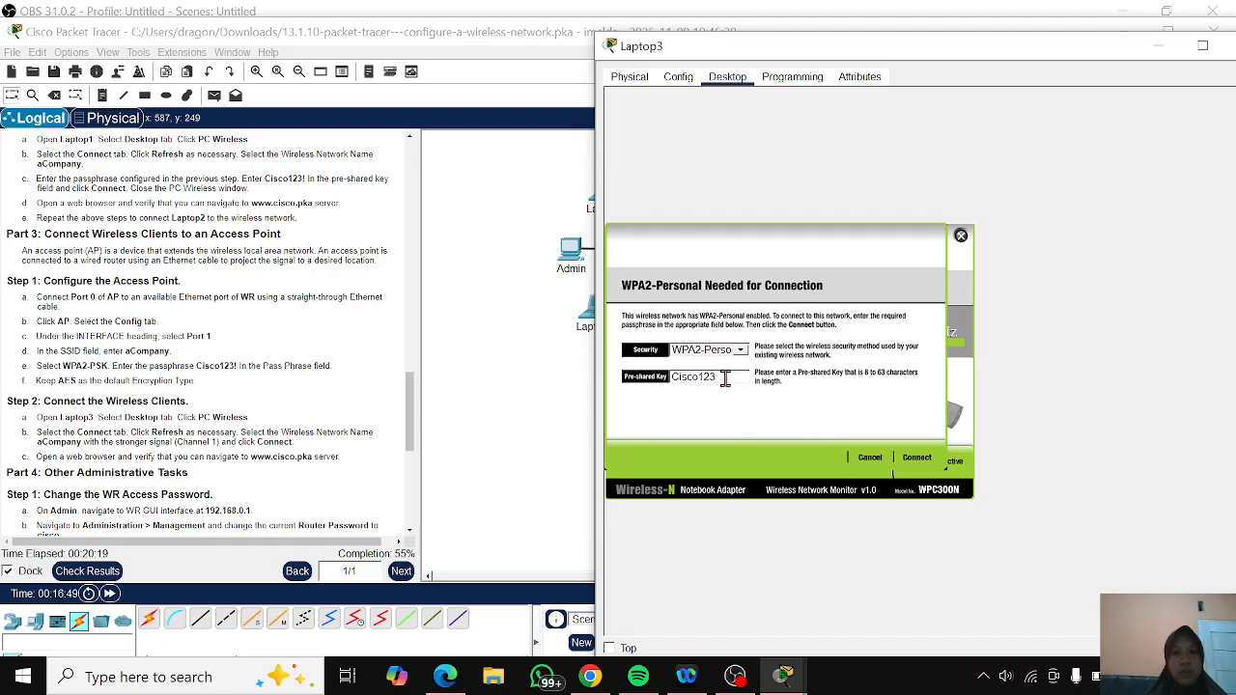
{"action": "left_click", "coordinate": [916, 459]}
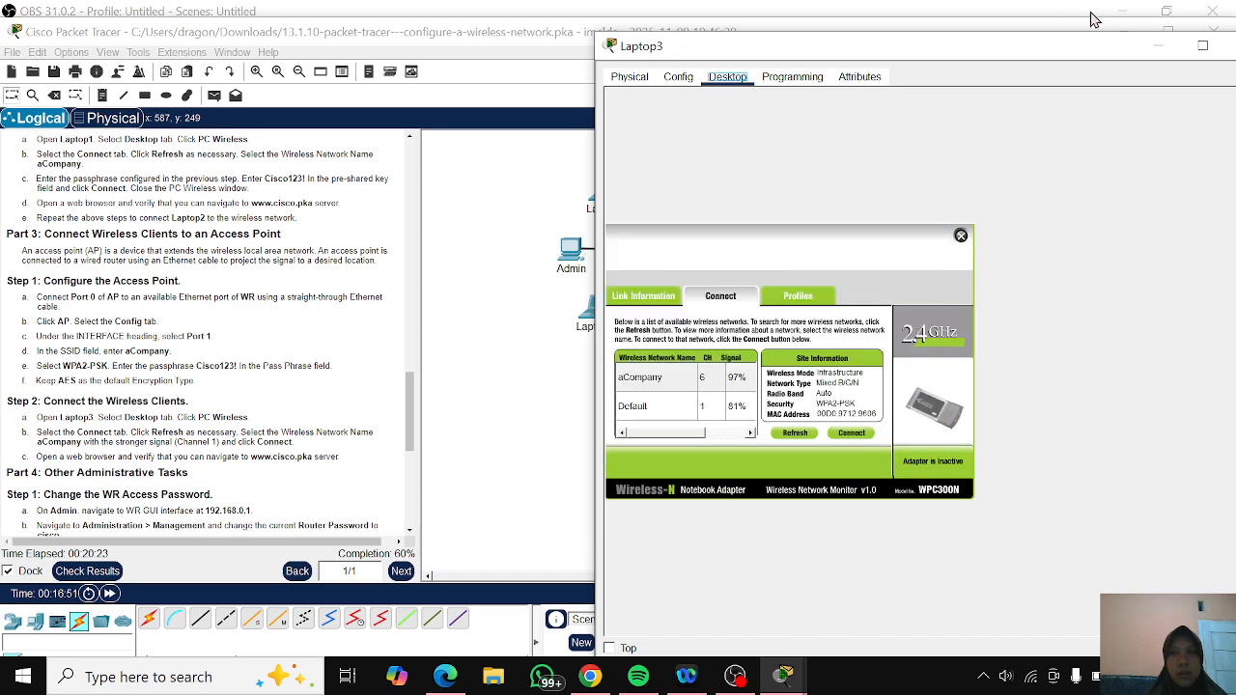
{"action": "left_click", "coordinate": [1156, 46]}
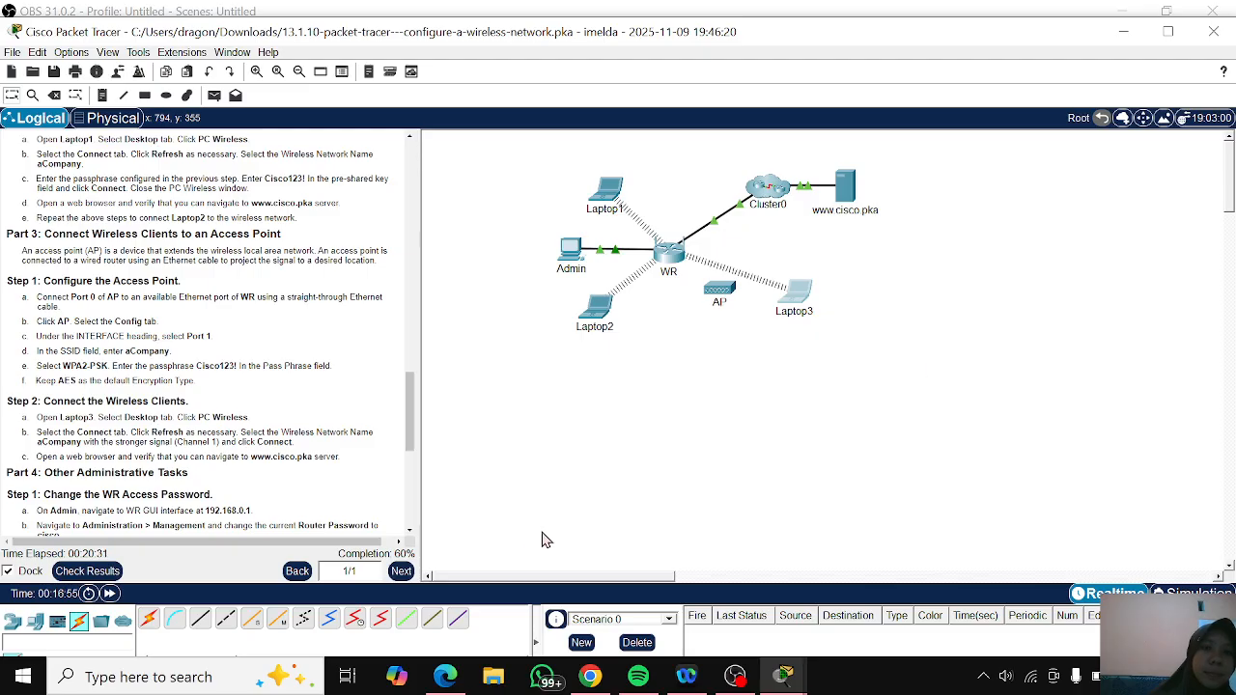
- Connect Port 0 of AP to an available Ethernet port of WR with a Copper Straight-Through cable
{"action": "left_click", "coordinate": [203, 619]}
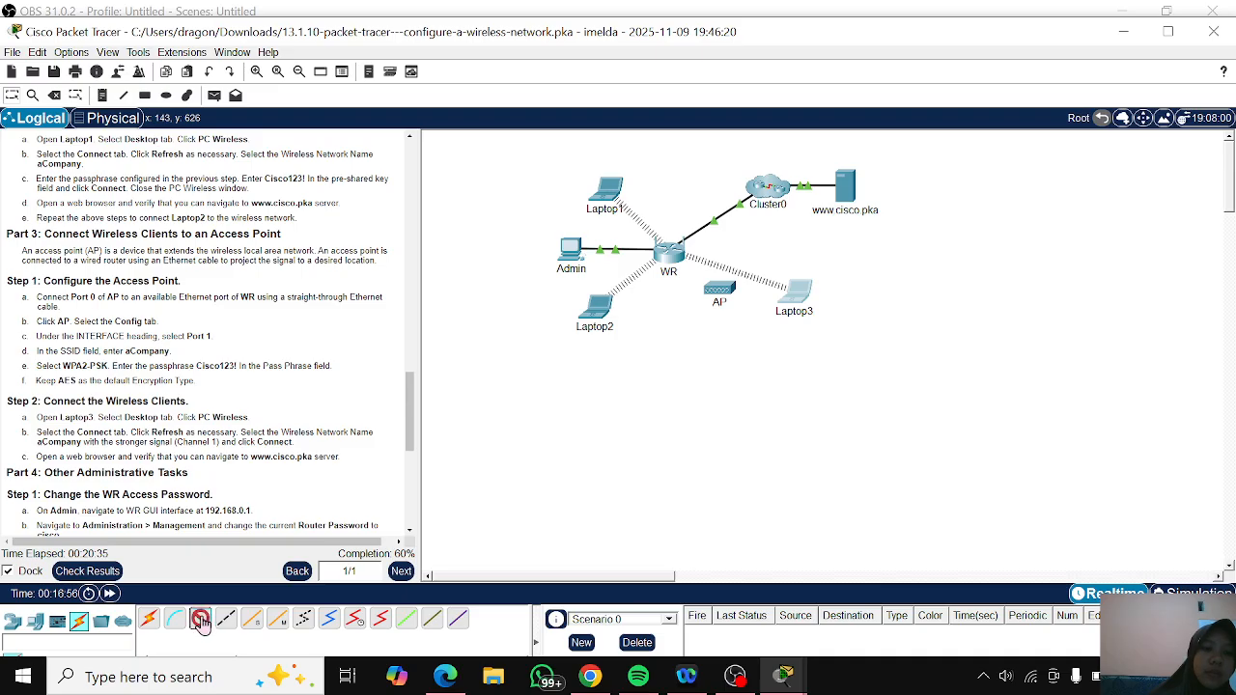
{"action": "left_click", "coordinate": [1167, 31]}
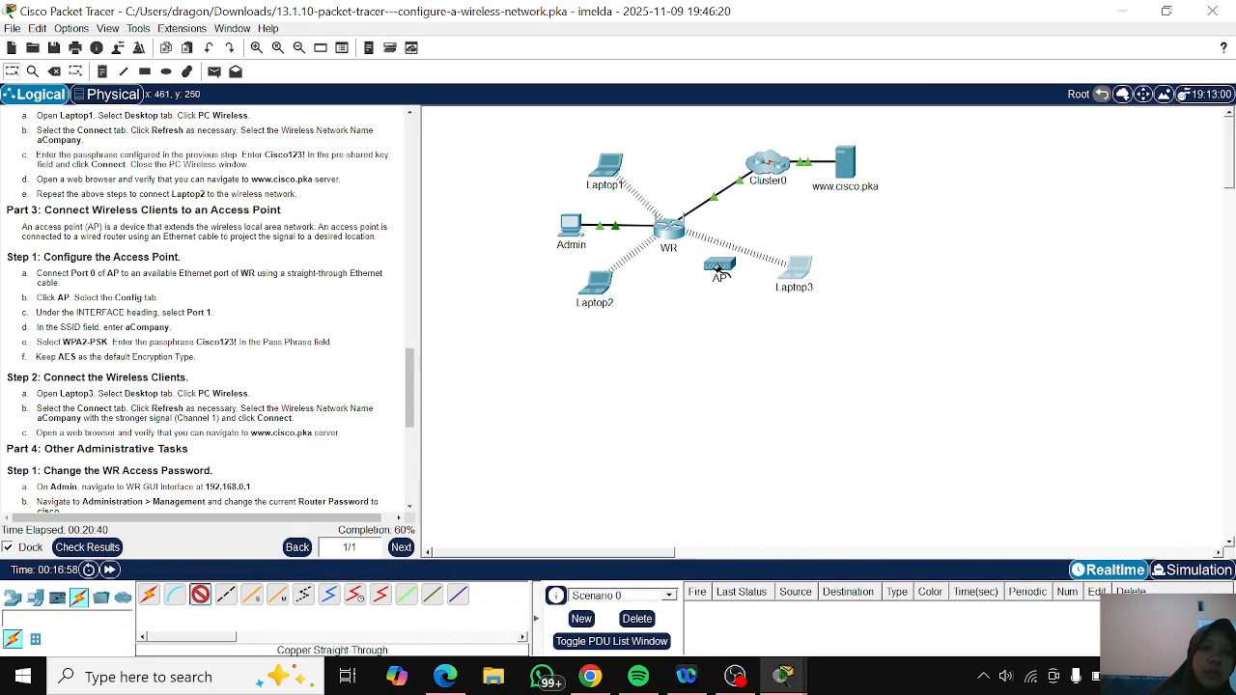
{"action": "left_click", "coordinate": [718, 268]}
{"action": "left_click", "coordinate": [732, 280]}
{"action": "left_click", "coordinate": [670, 239]}
{"action": "left_click", "coordinate": [687, 241]}
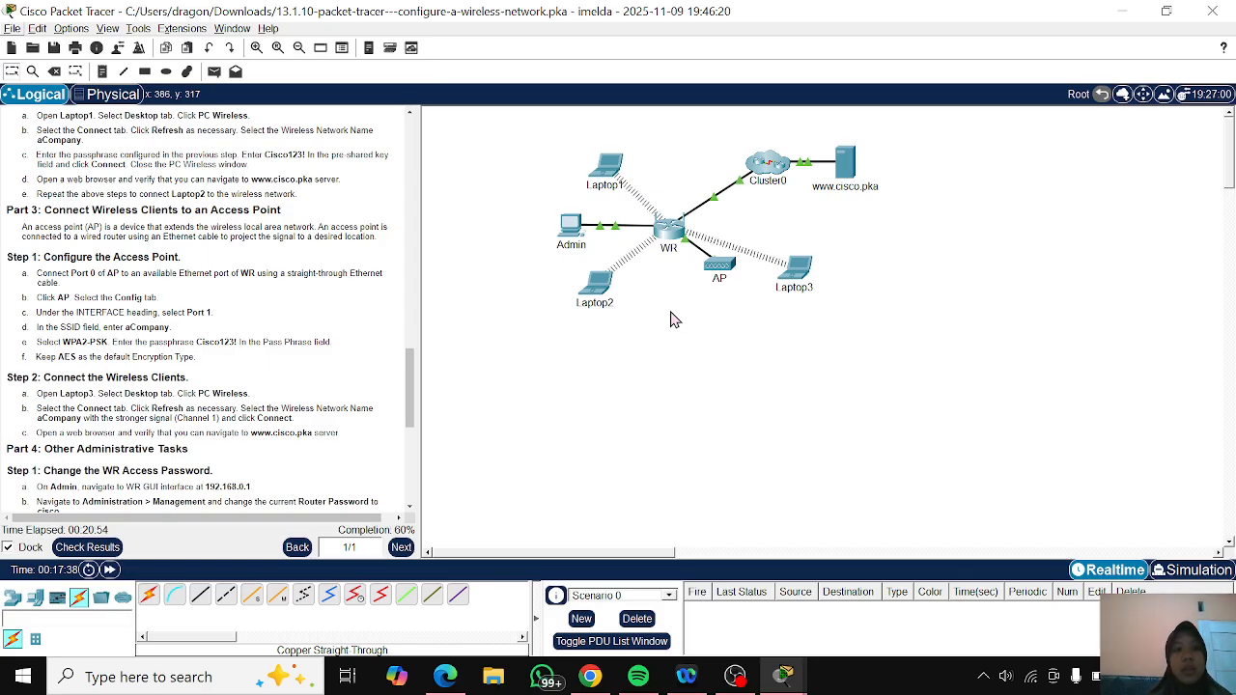
- Open AP's configuration and set the SSID of its Port 1 interface to aCompany
{"action": "left_click", "coordinate": [716, 268]}
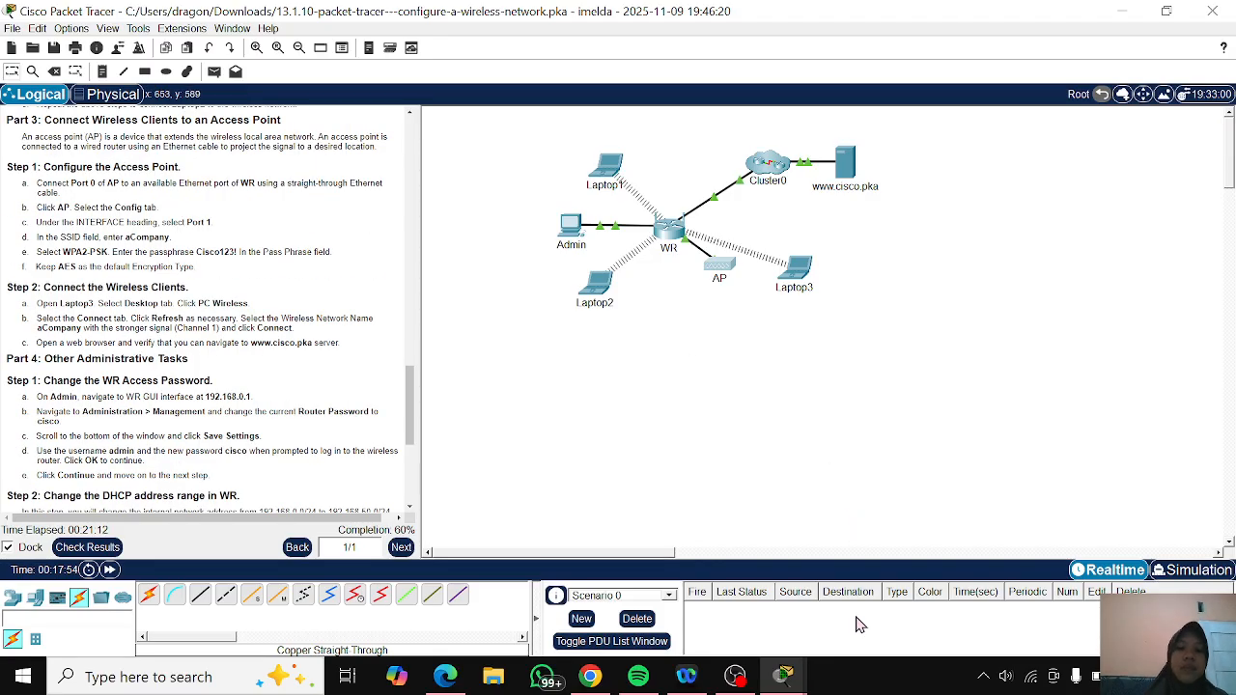
{"action": "mouse_move", "coordinate": [788, 685]}
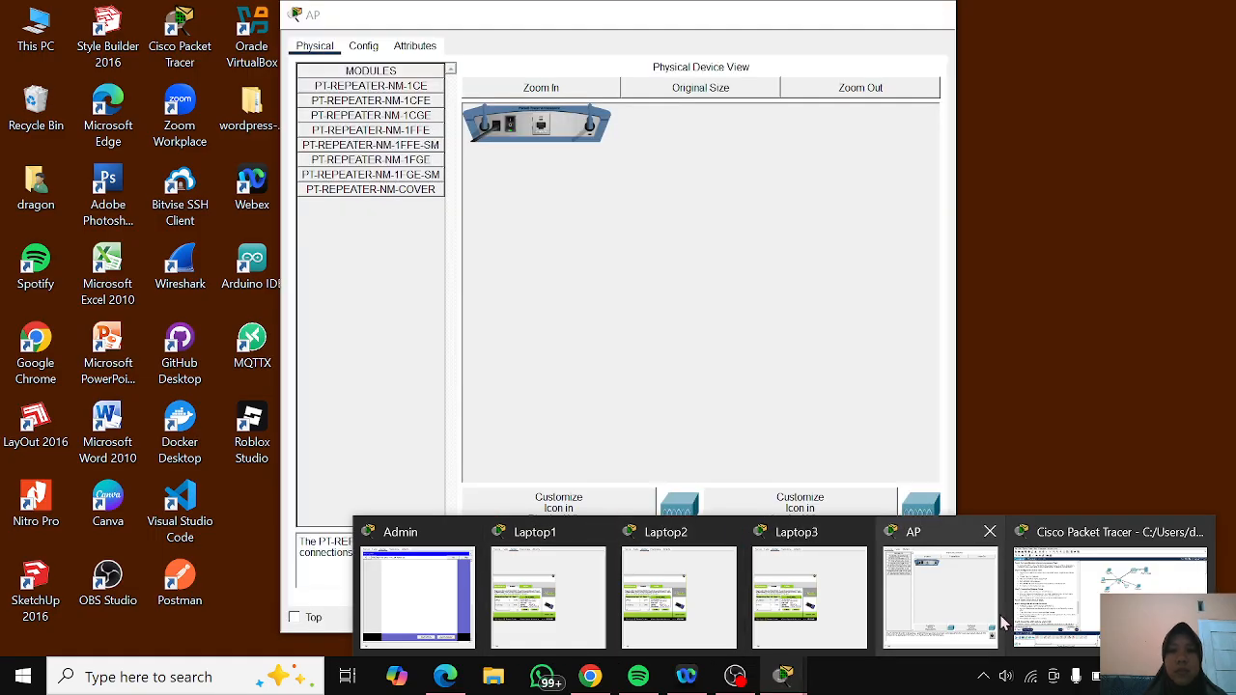
{"action": "left_click", "coordinate": [978, 611]}
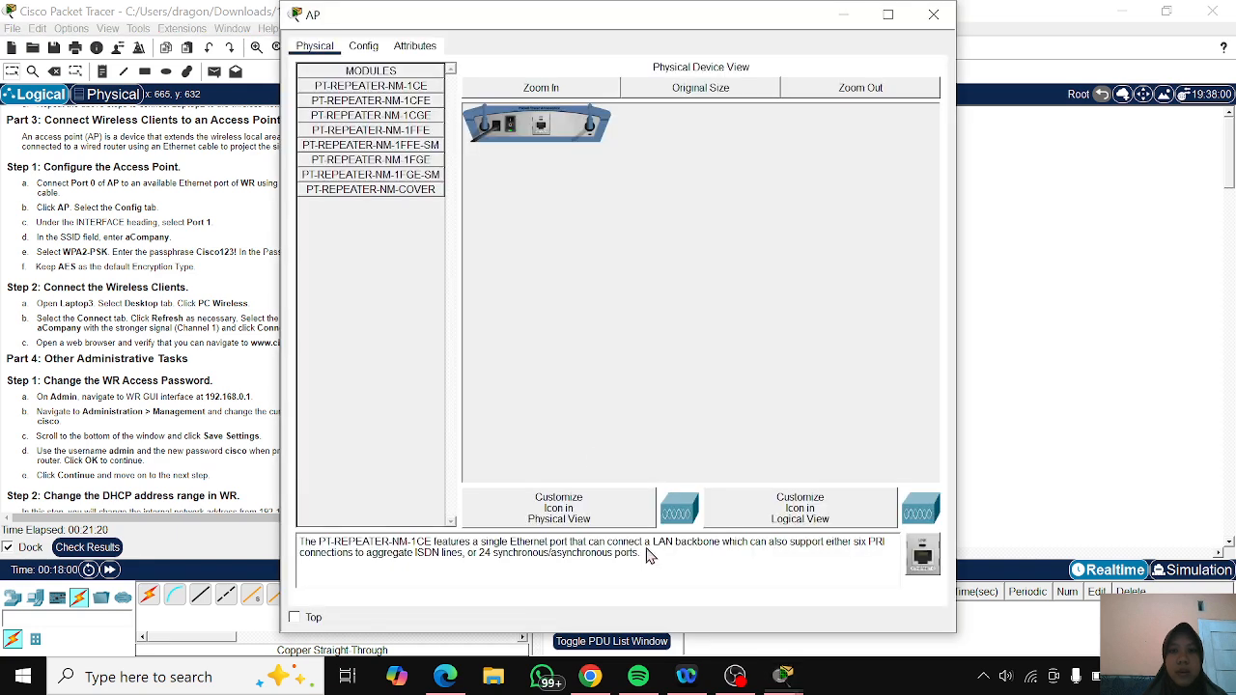
{"action": "left_click", "coordinate": [367, 49]}
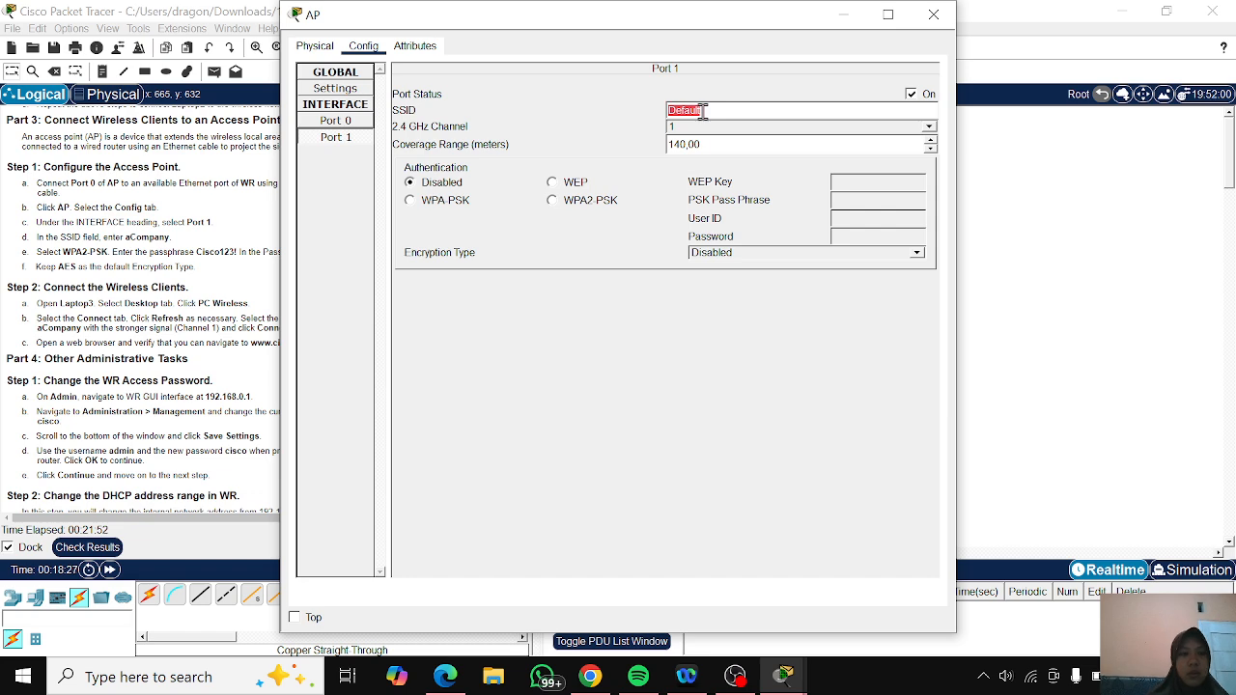
{"action": "type", "text": "aC"}
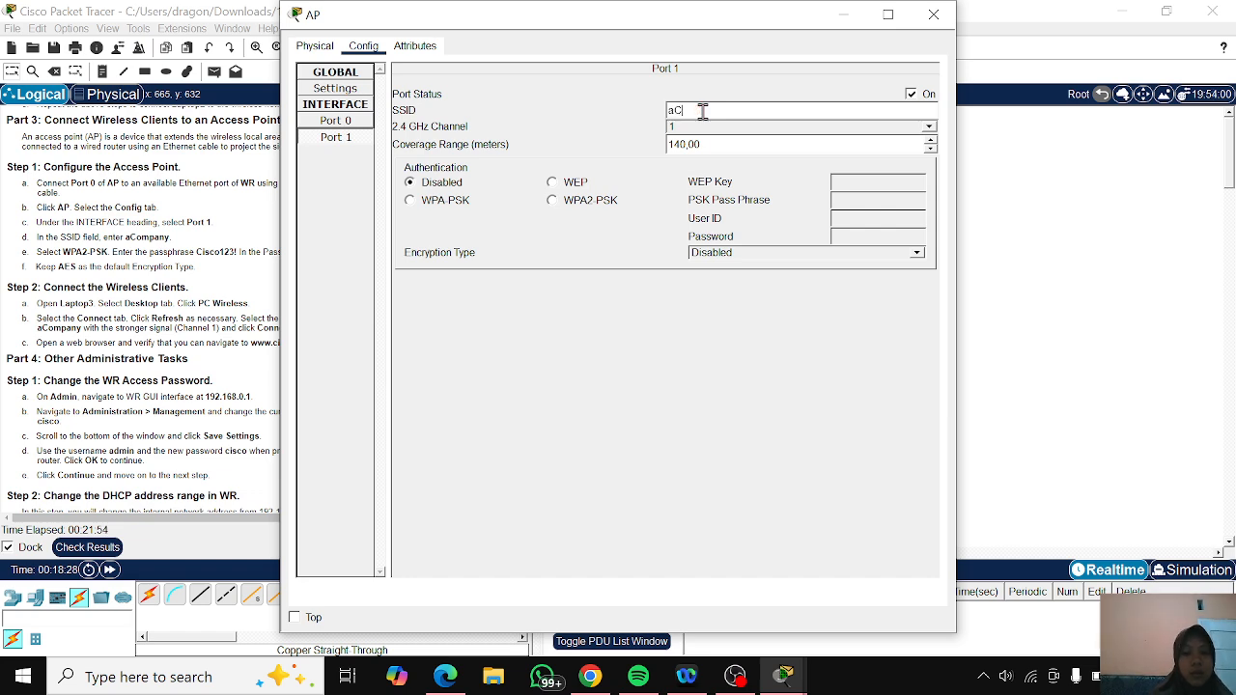
{"action": "type", "text": "ompany"}
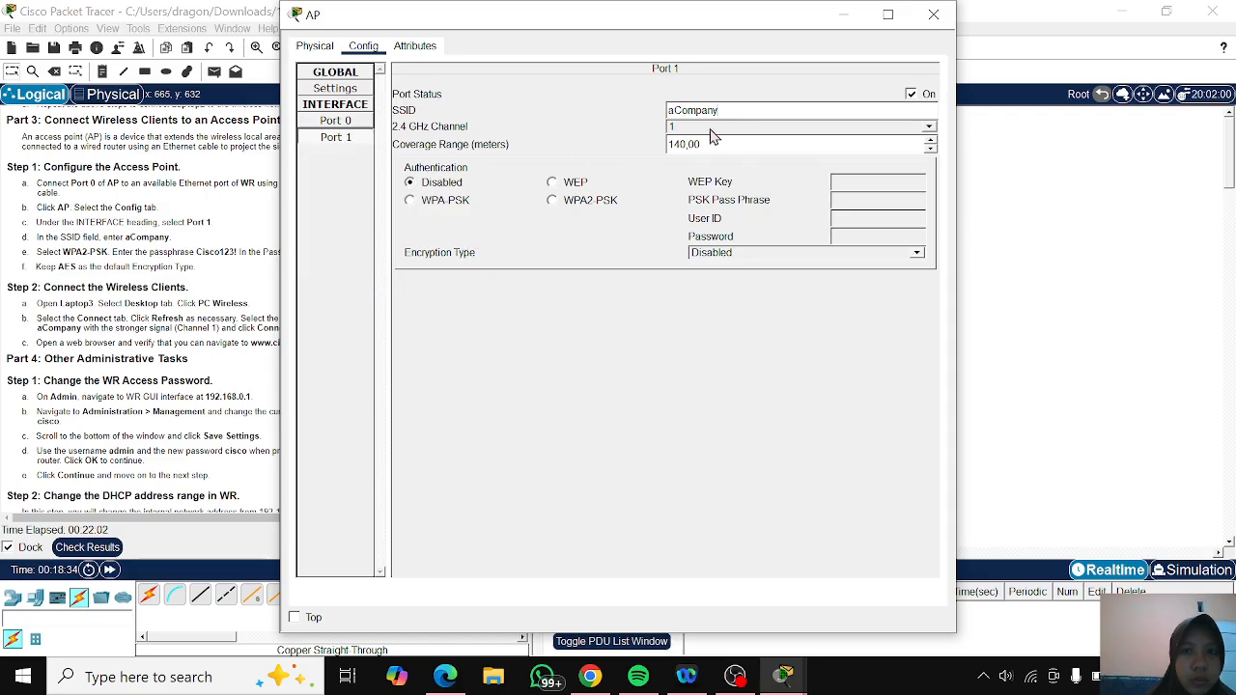
- Set AP's Port 1 authentication to WPA2-PSK, enter the PSK pass phrase with AES encryption, and minimize the AP window
{"action": "left_click", "coordinate": [553, 201]}
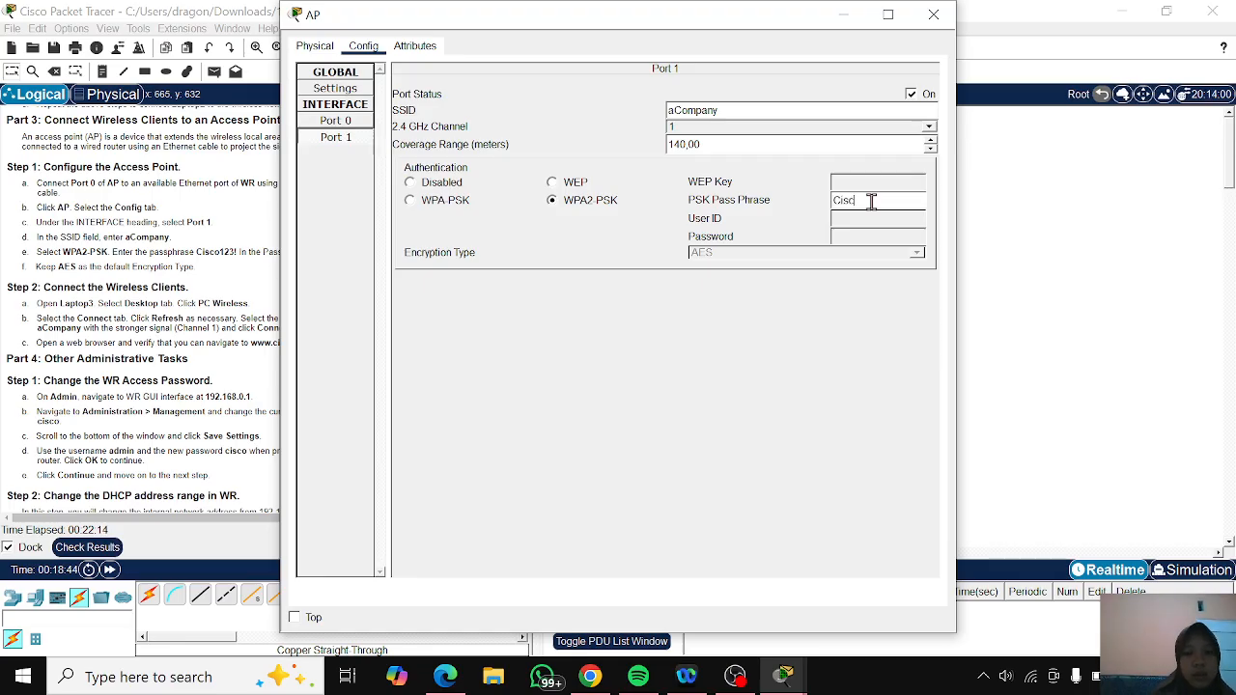
{"action": "type", "text": "123!"}
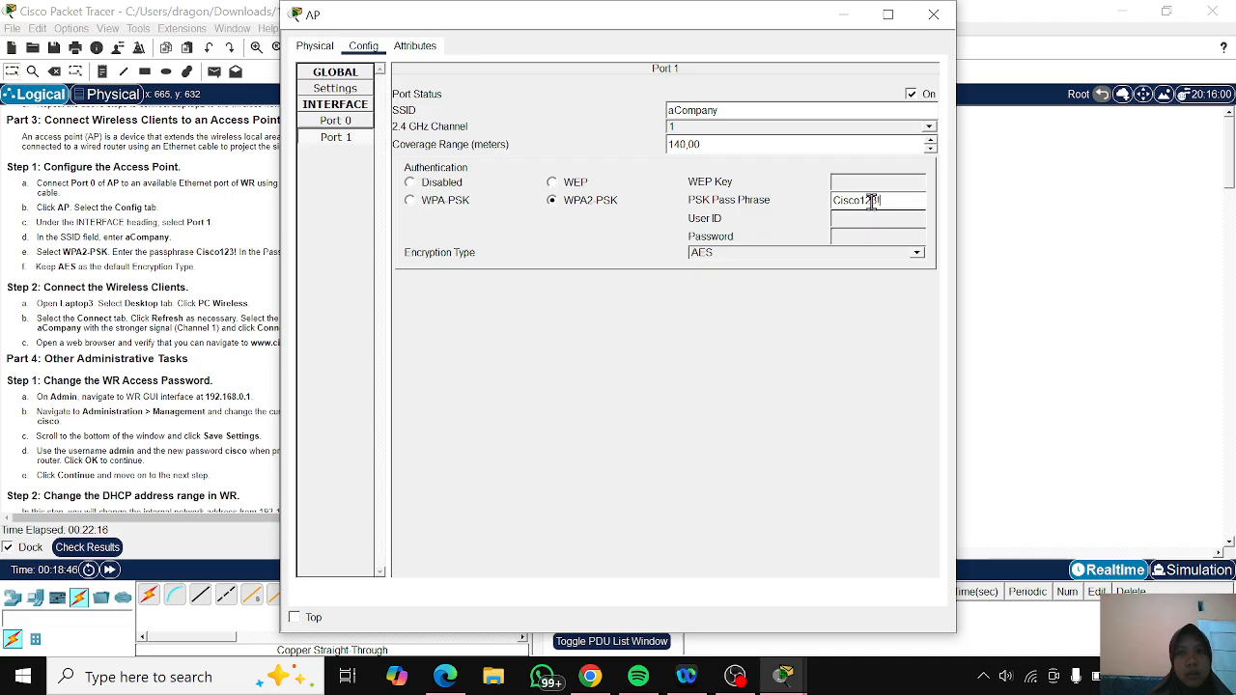
{"action": "left_click", "coordinate": [896, 254]}
{"action": "left_click", "coordinate": [895, 254]}
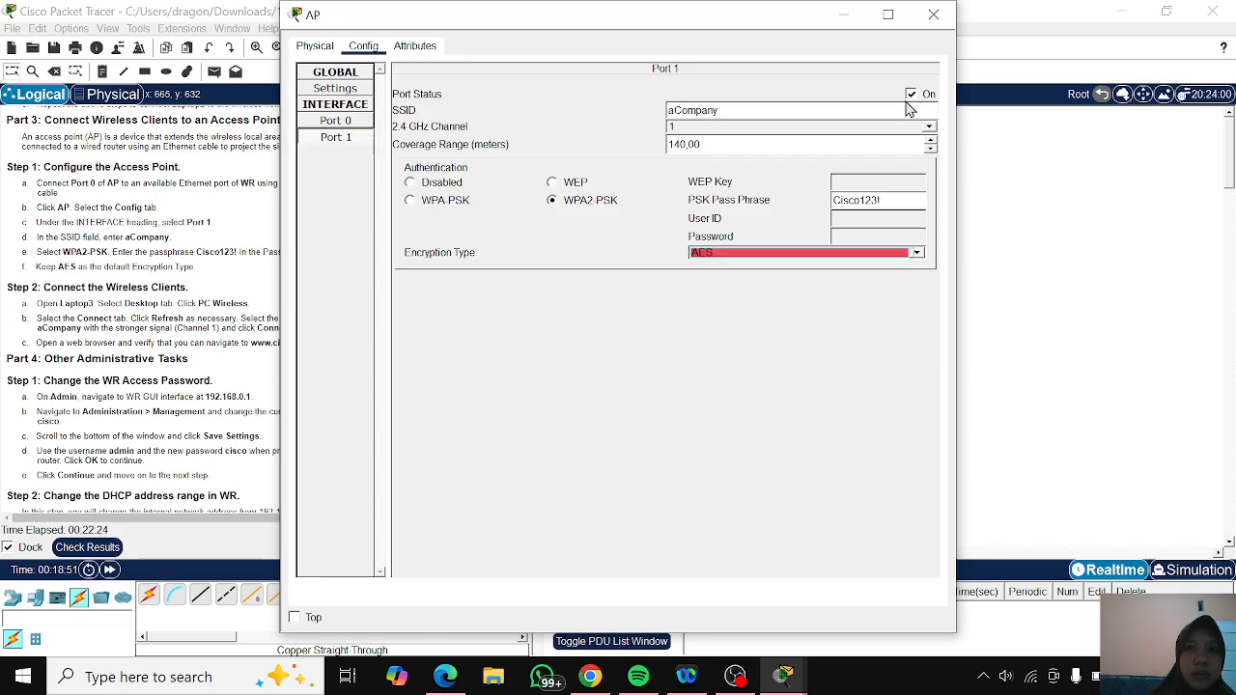
{"action": "left_click_drag", "start_coordinate": [691, 26], "coordinate": [860, 26]}
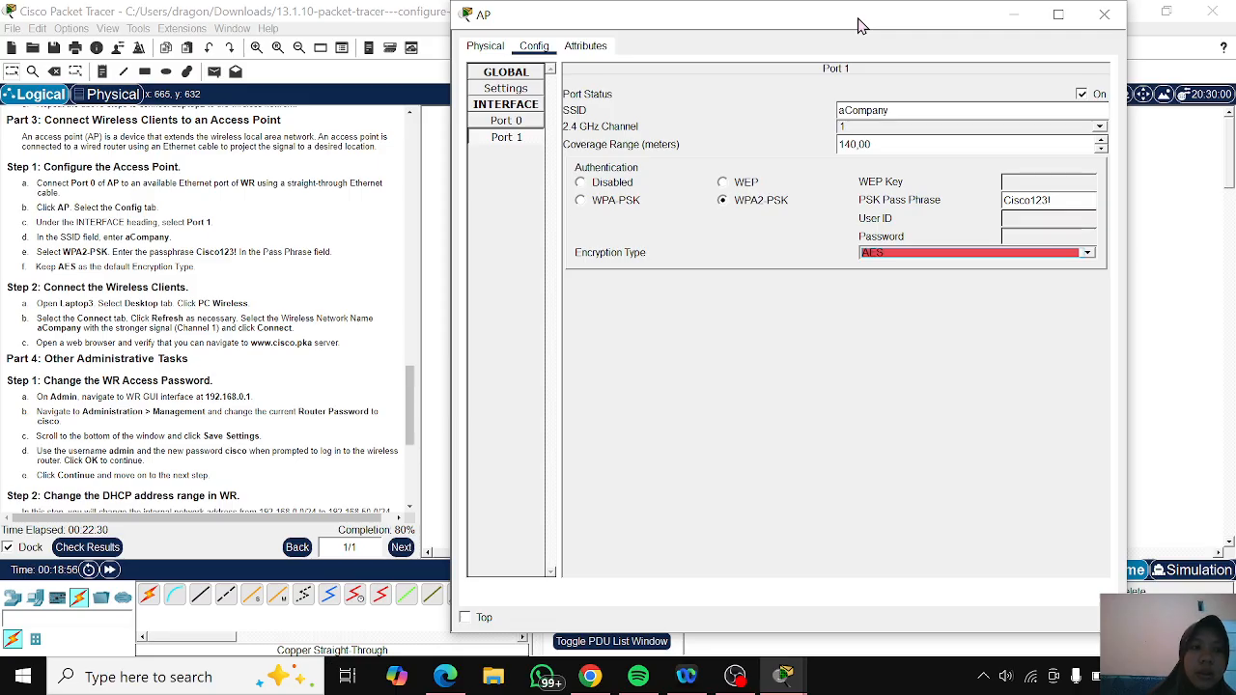
{"action": "left_click", "coordinate": [1016, 17]}
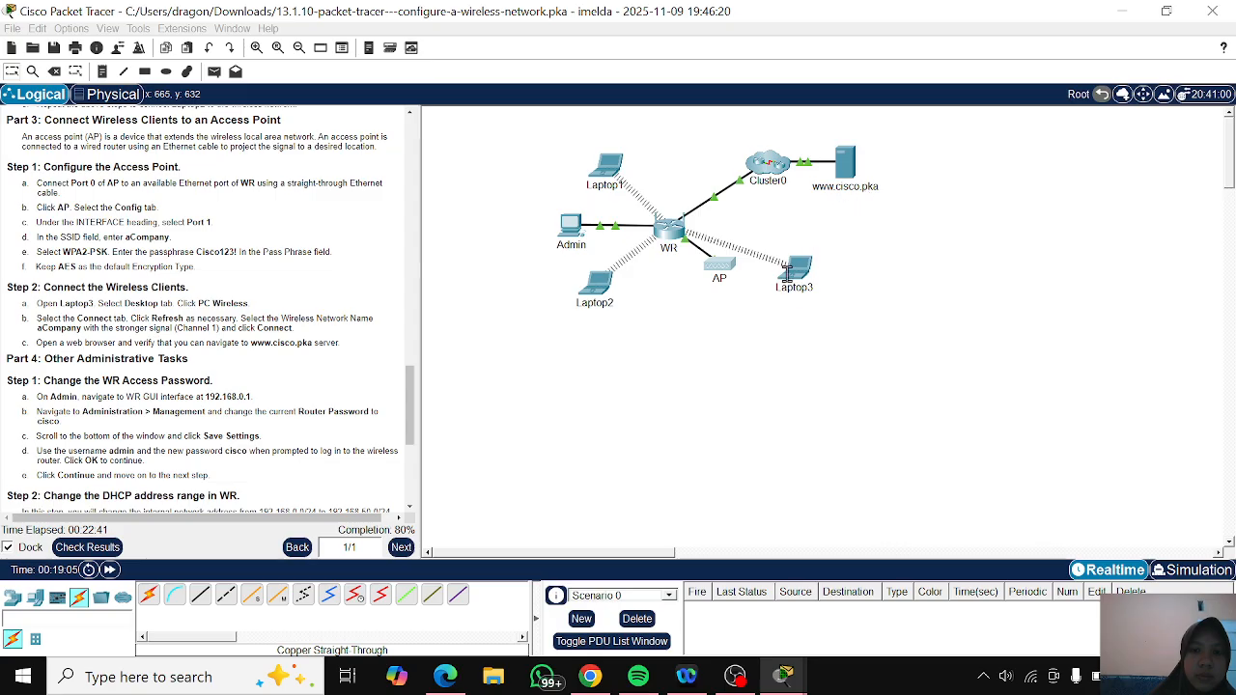
- Open the PC Wireless application on Laptop3
{"action": "left_click", "coordinate": [795, 268]}
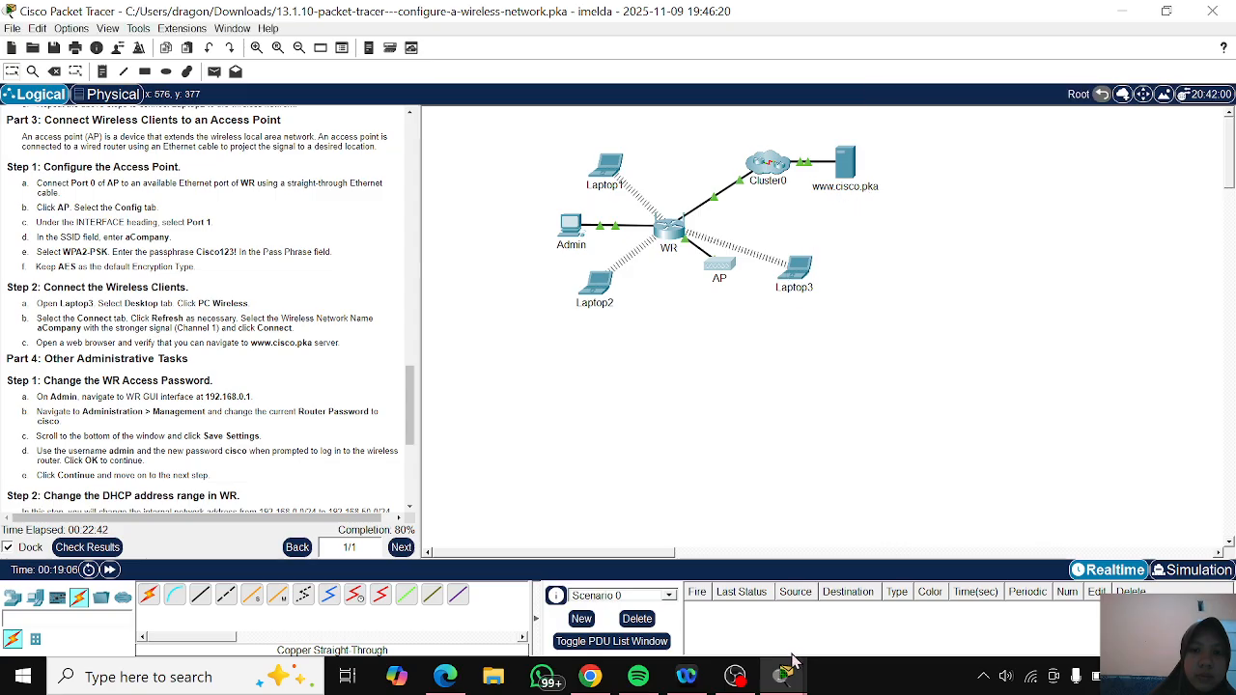
{"action": "left_click", "coordinate": [800, 278]}
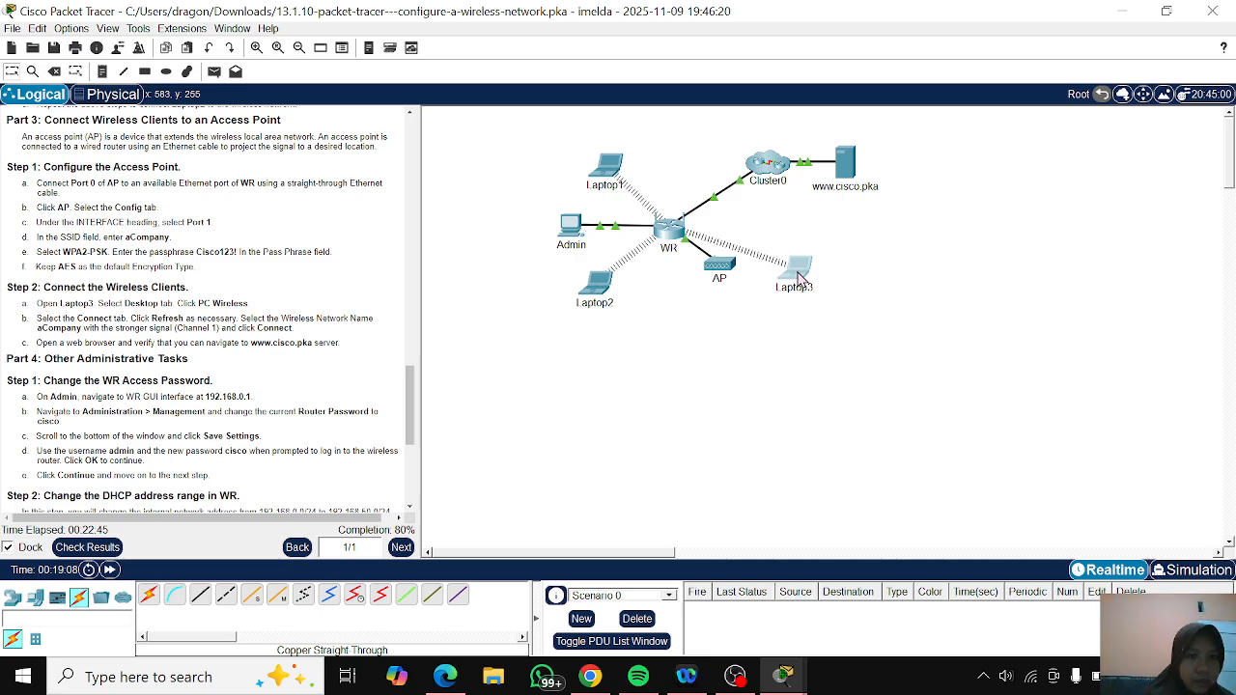
{"action": "left_click", "coordinate": [798, 278]}
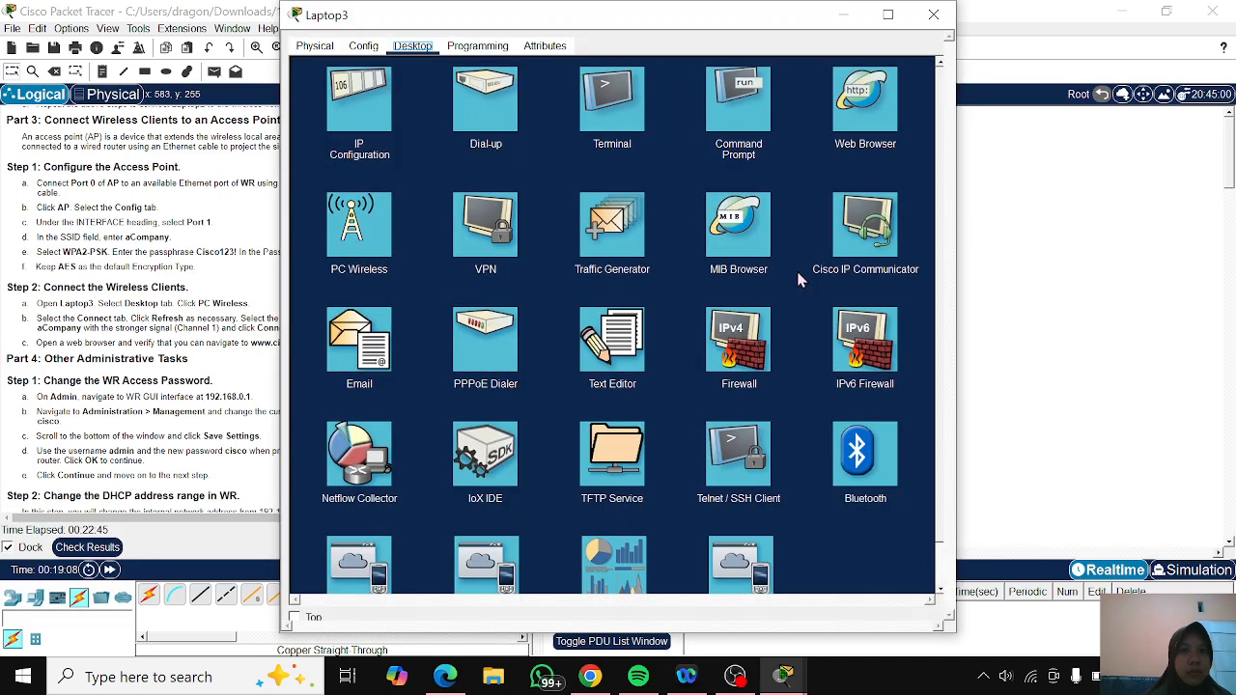
{"action": "left_click", "coordinate": [382, 244]}
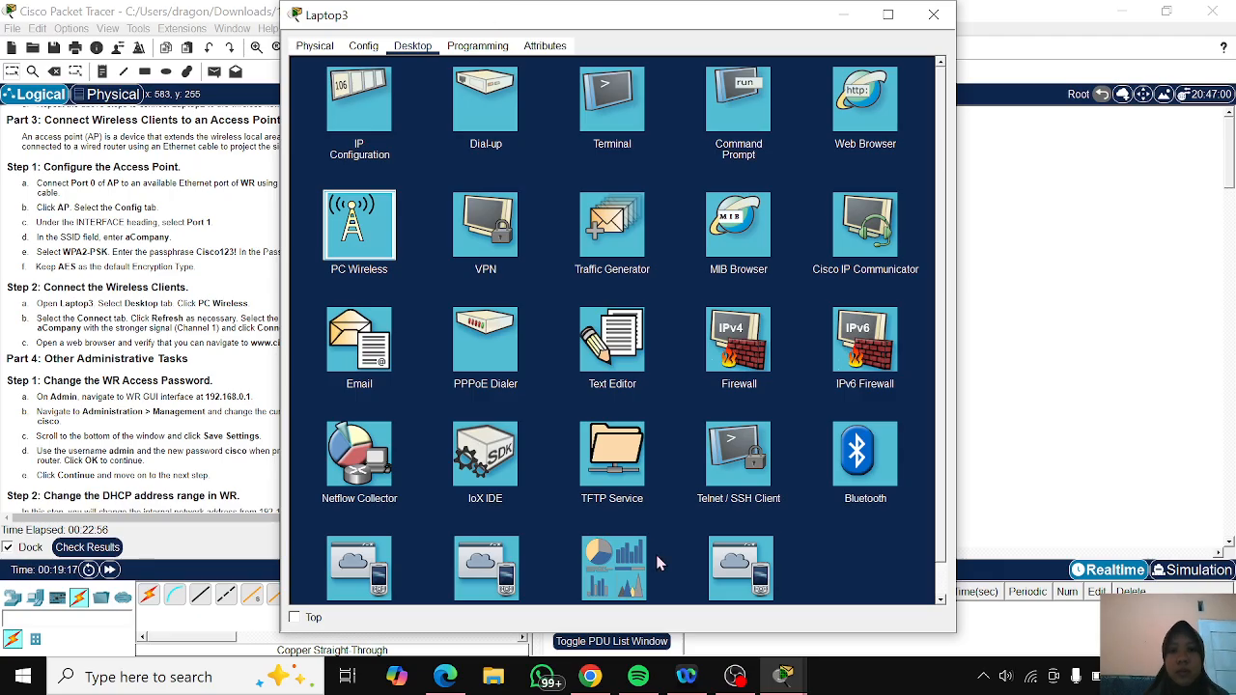
{"action": "mouse_move", "coordinate": [788, 682]}
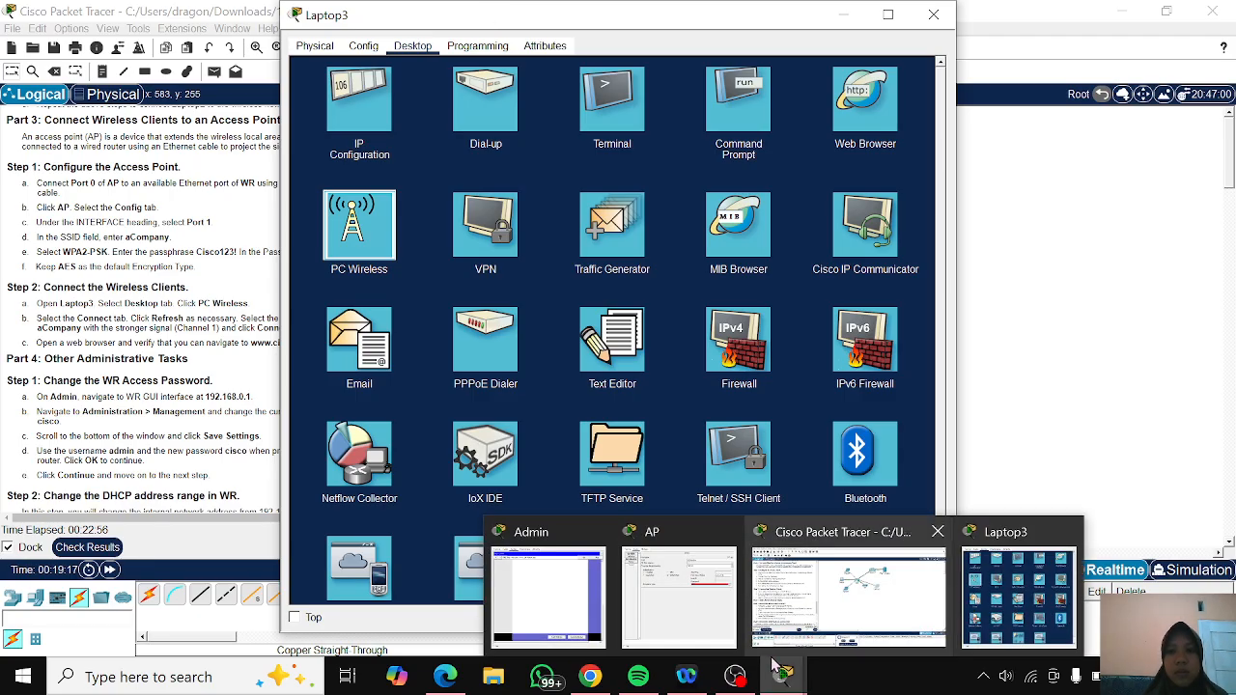
{"action": "mouse_move", "coordinate": [570, 606]}
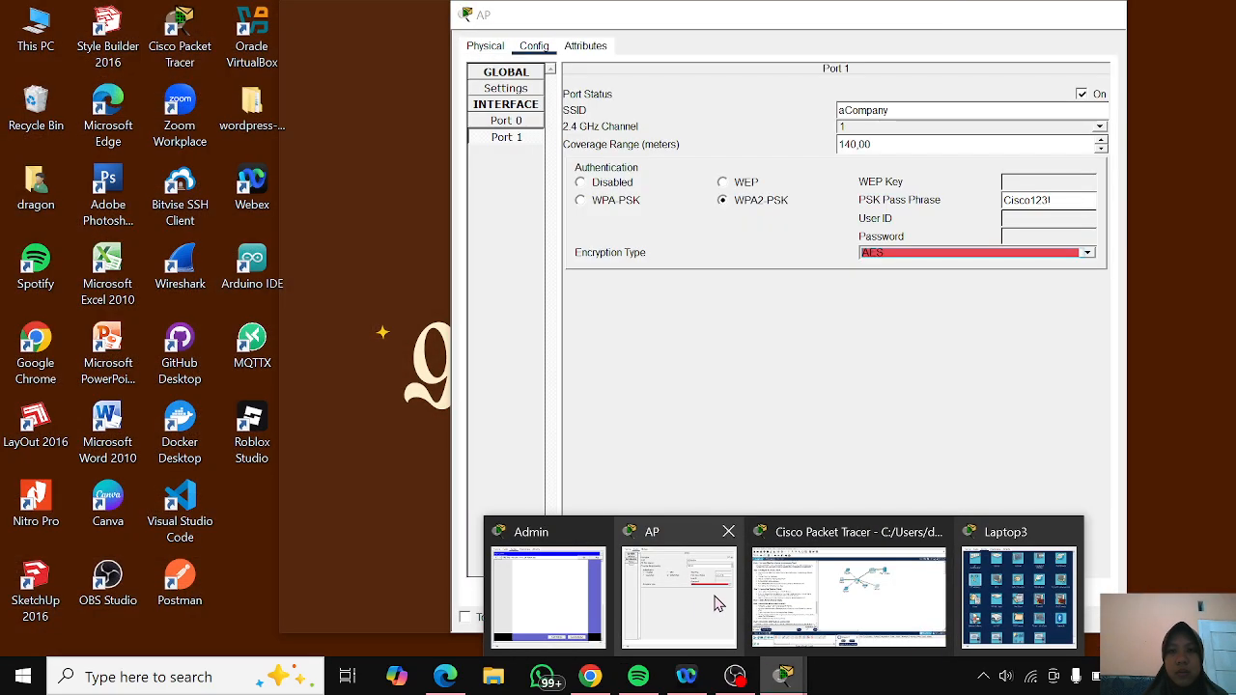
{"action": "mouse_move", "coordinate": [856, 643]}
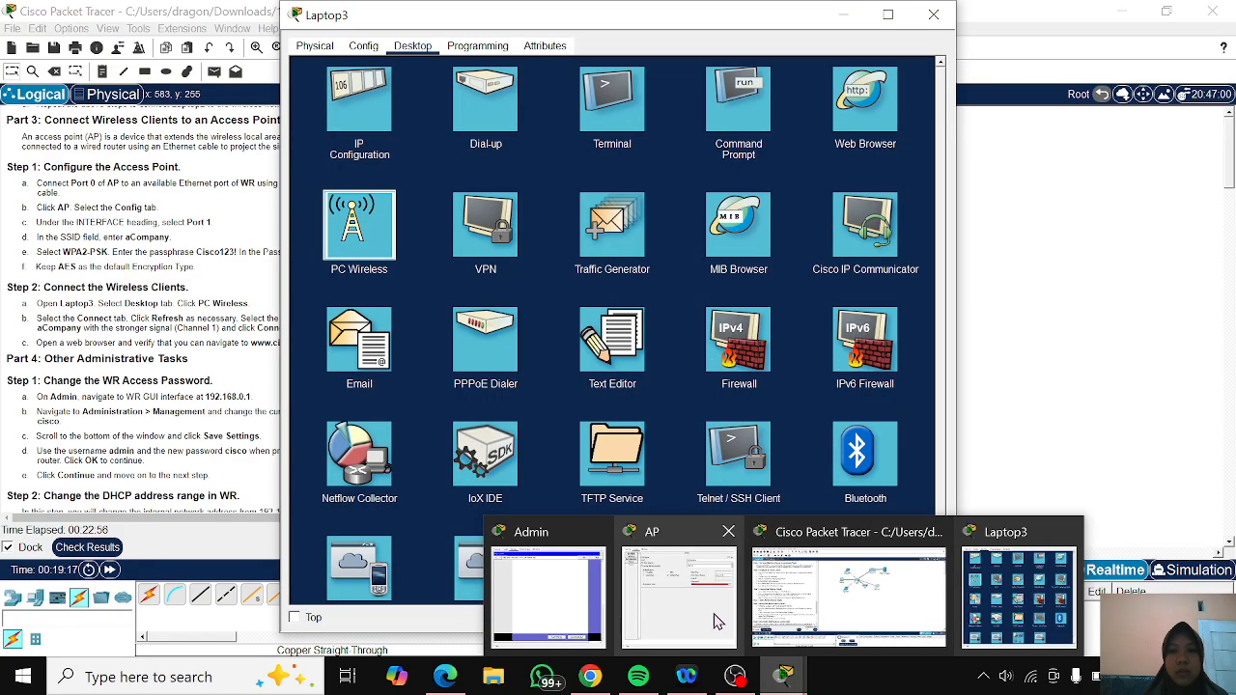
{"action": "mouse_move", "coordinate": [1038, 597]}
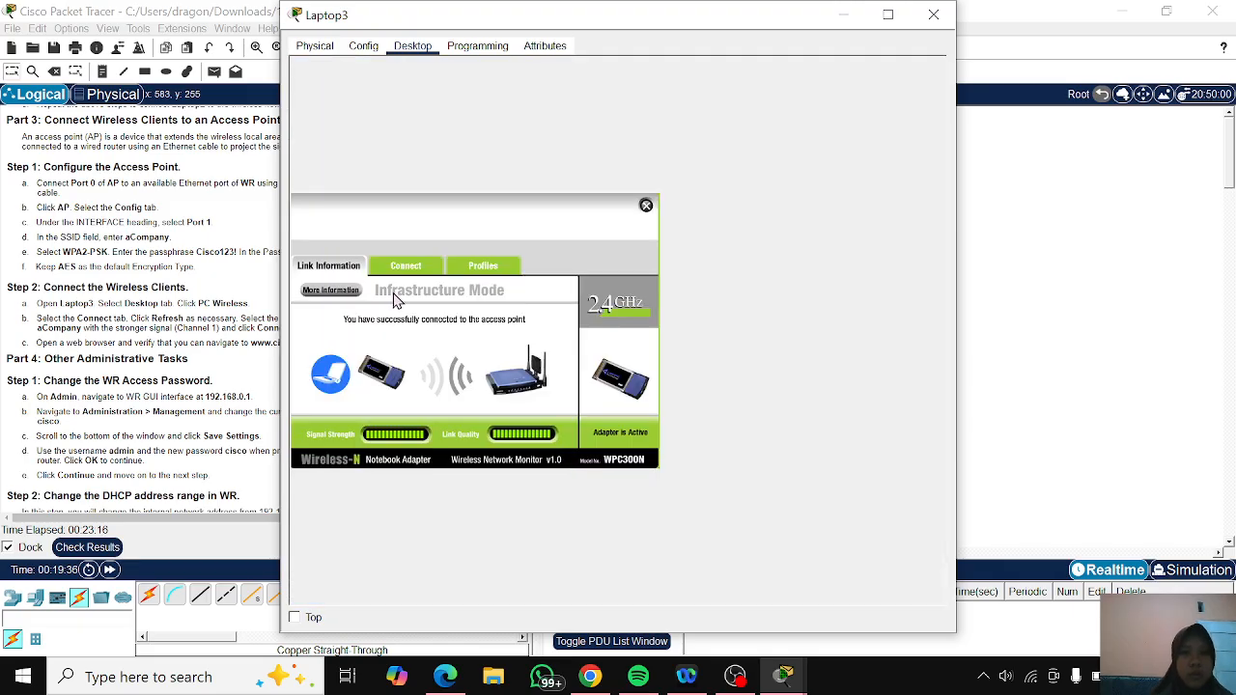
- Refresh Laptop3's list of available wireless networks and request a connection to aCompany on channel 1
{"action": "left_click", "coordinate": [404, 267]}
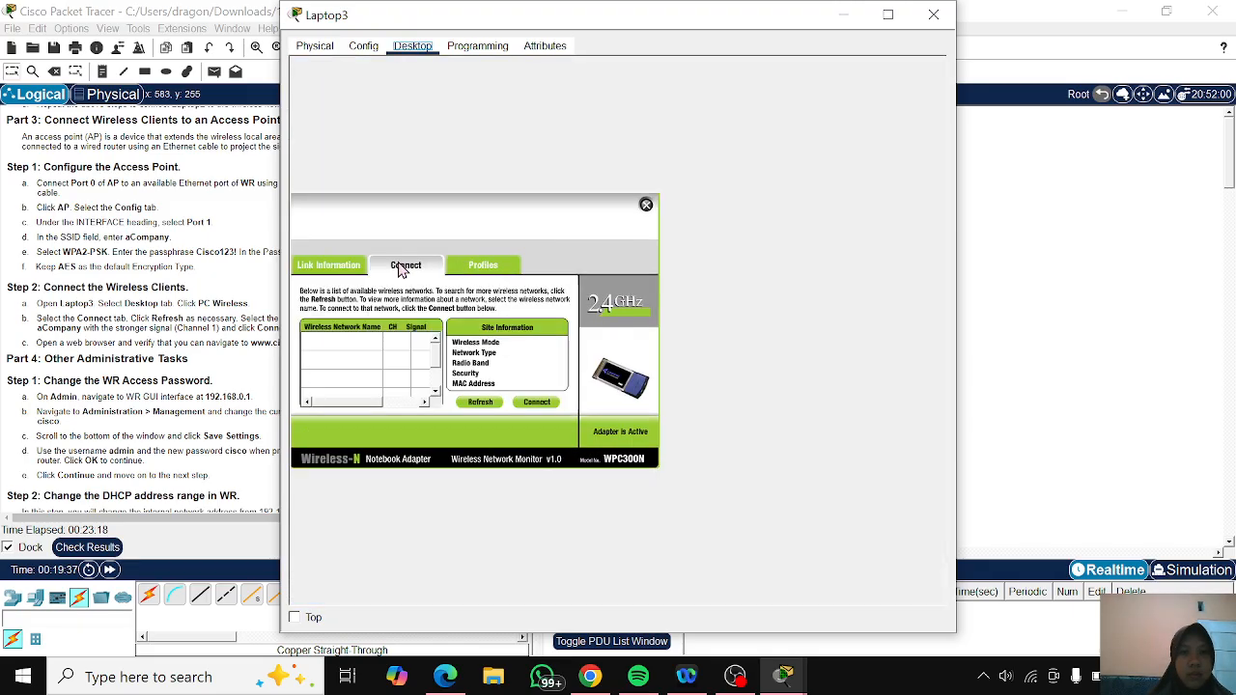
{"action": "left_click", "coordinate": [479, 403]}
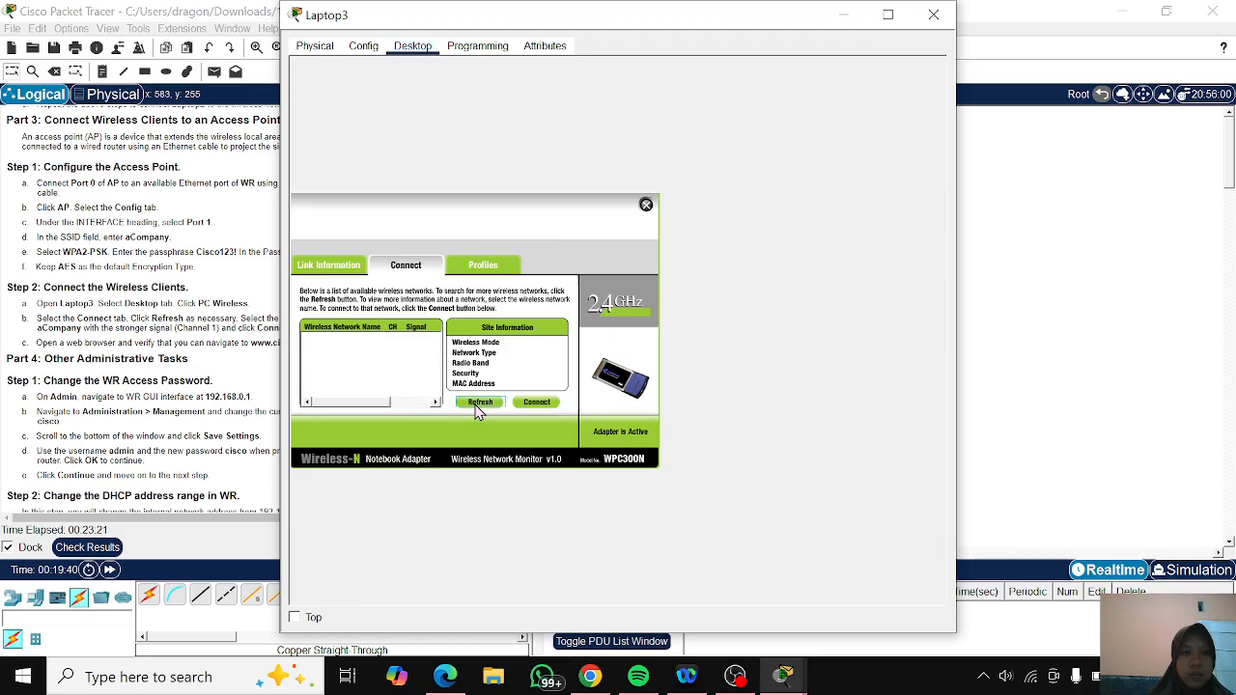
{"action": "left_click", "coordinate": [478, 404]}
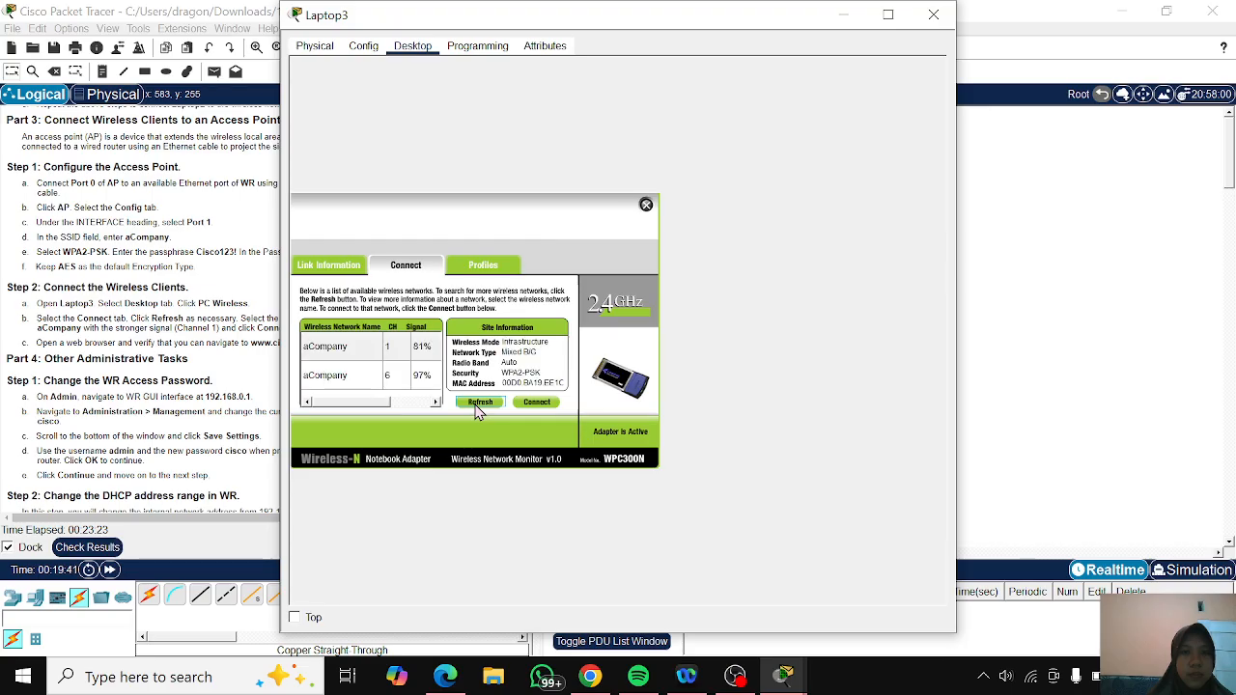
{"action": "left_click", "coordinate": [359, 350]}
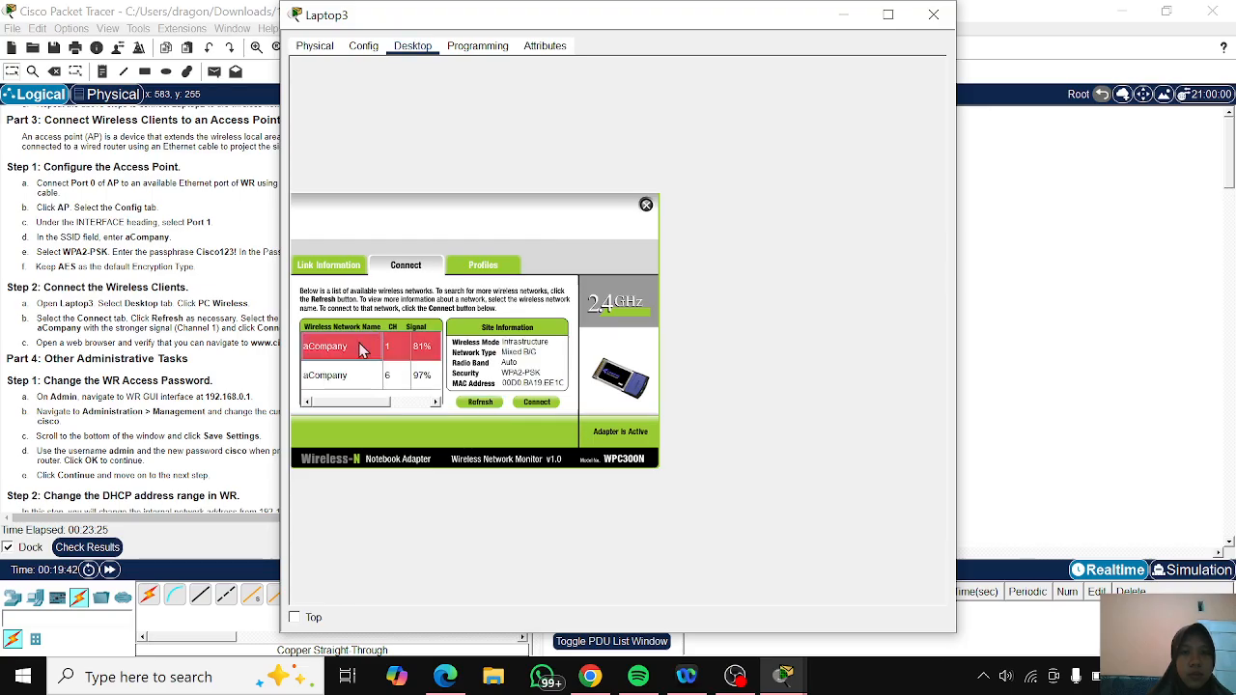
{"action": "left_click", "coordinate": [530, 406]}
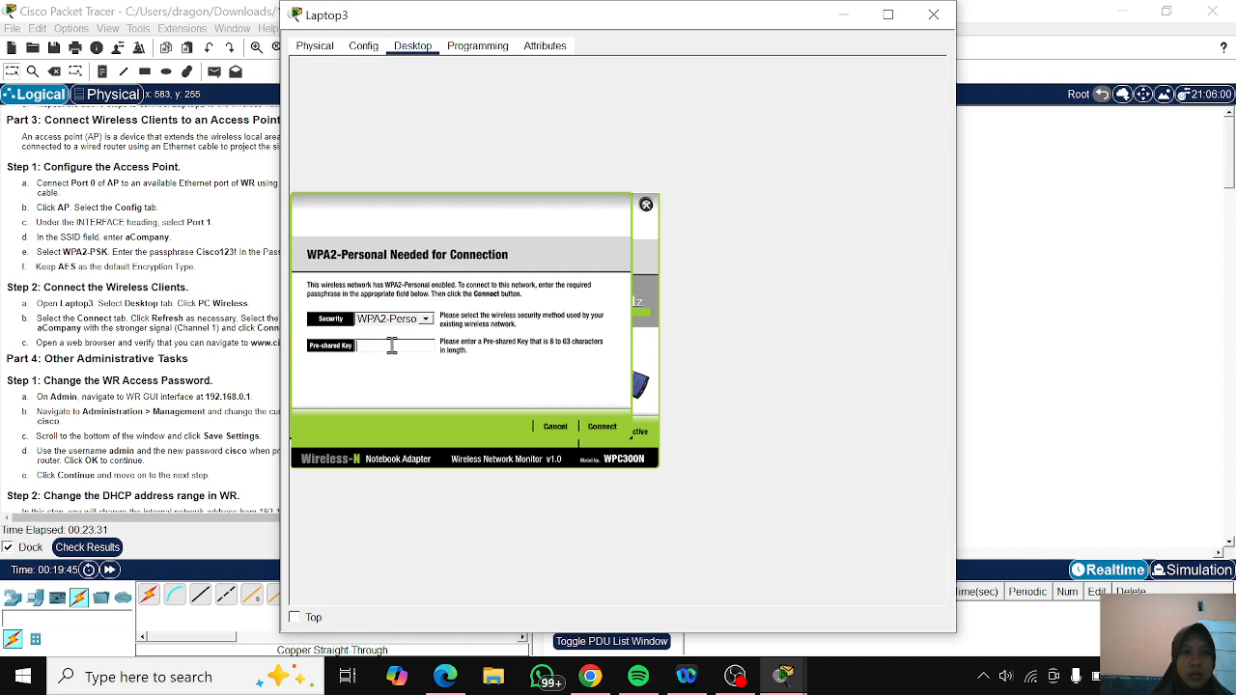
- Submit the WPA2-Personal pre-shared key for Laptop3's channel 1 connection and move the Laptop3 window clear of the instructions
{"action": "type", "text": "Cisco"}
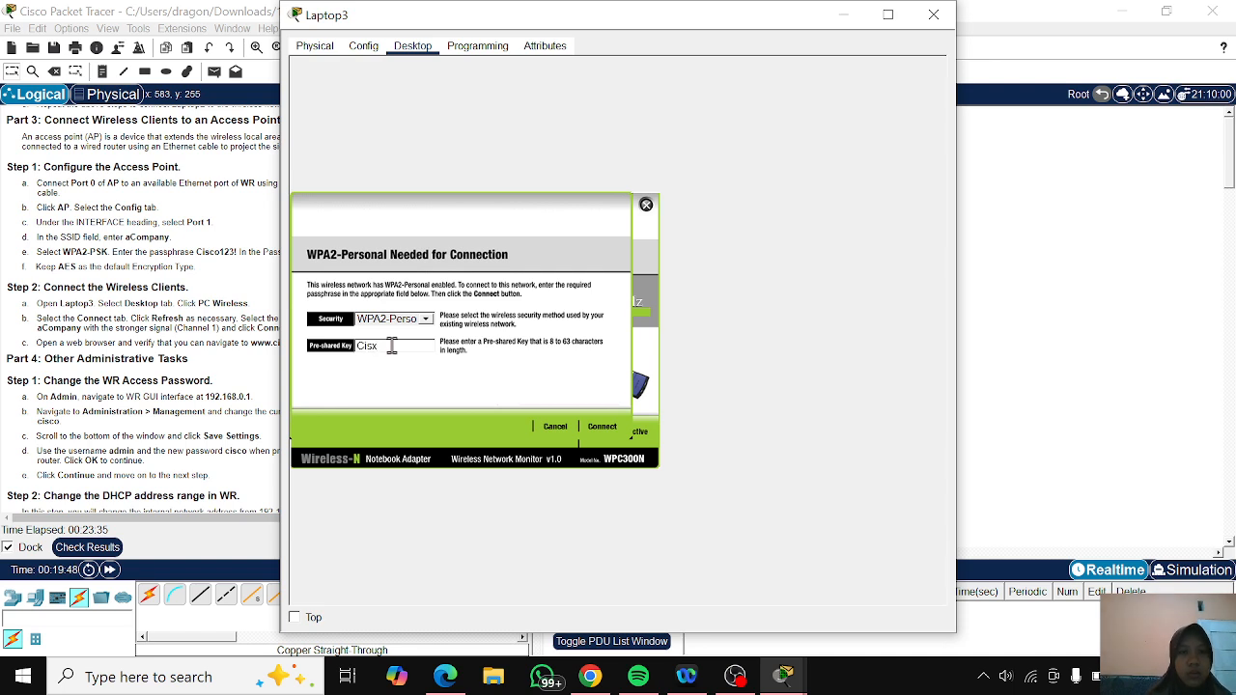
{"action": "type", "text": "123"}
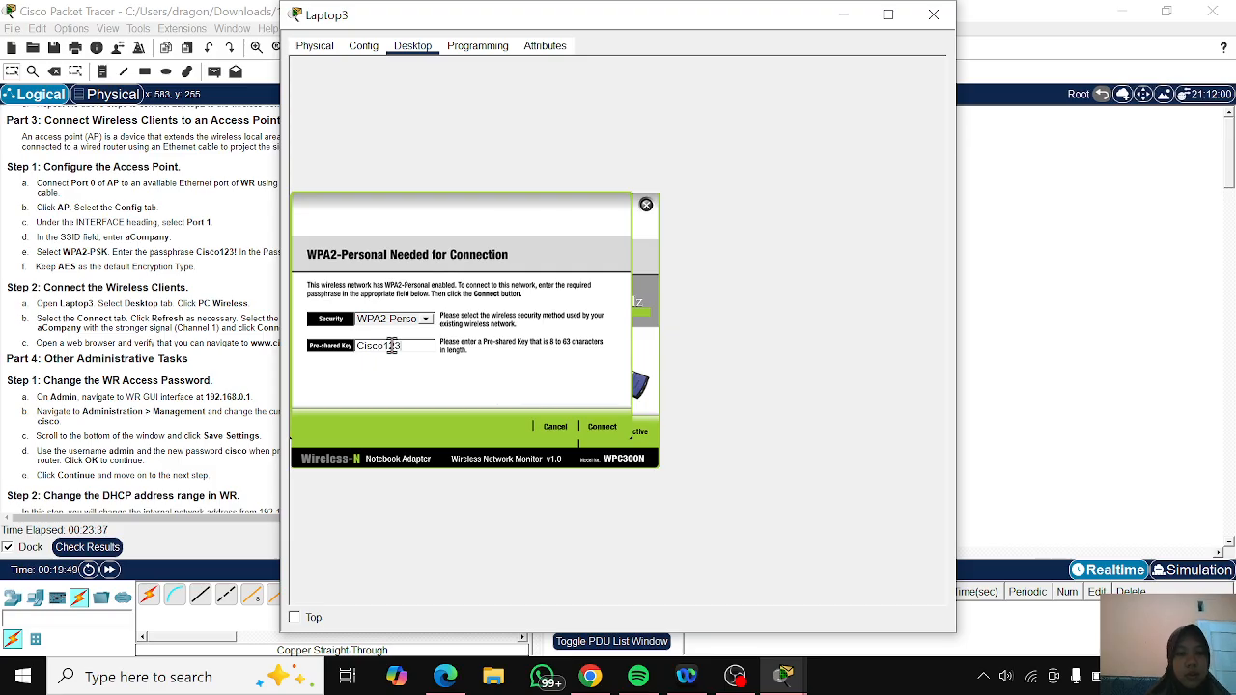
{"action": "type", "text": "!"}
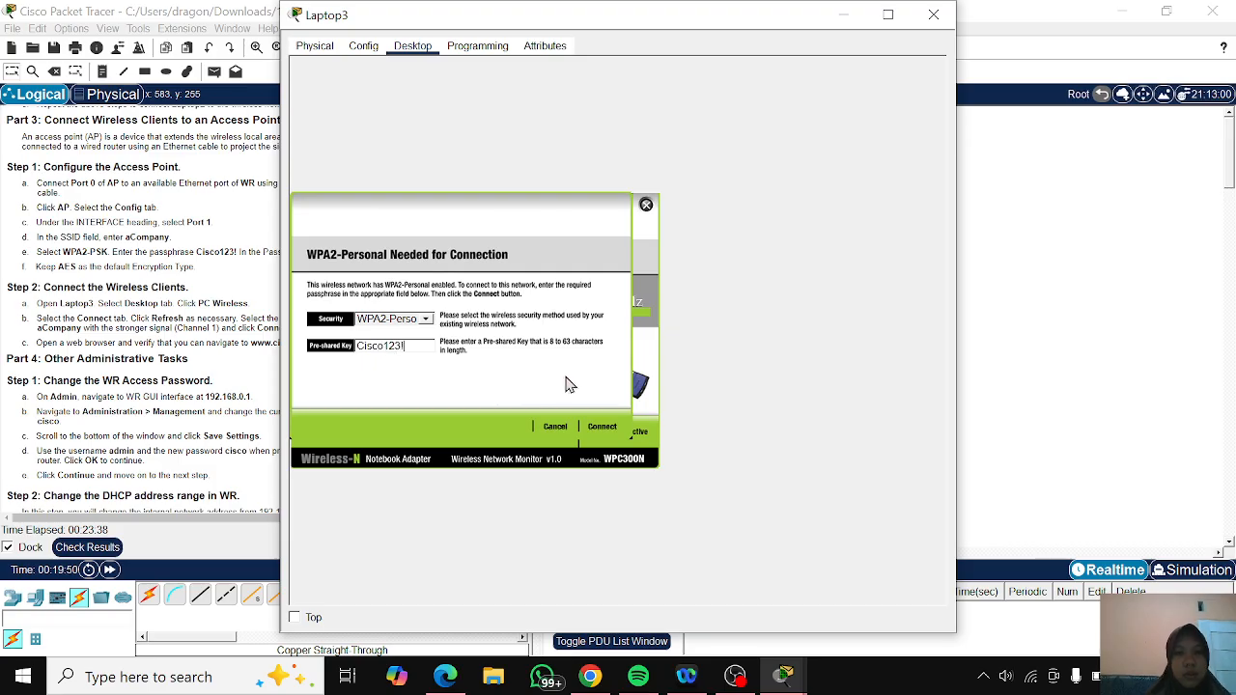
{"action": "left_click", "coordinate": [599, 430]}
{"action": "left_click_drag", "start_coordinate": [699, 25], "coordinate": [869, 36]}
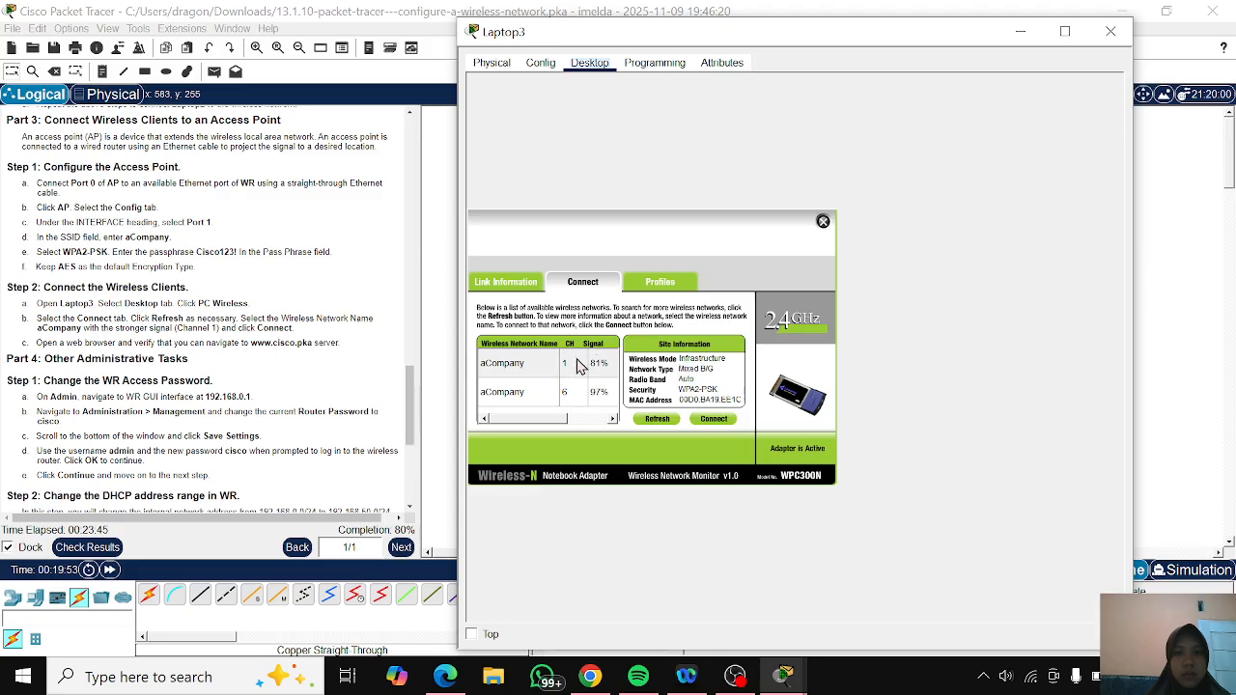
- Repeat Laptop3's connection to aCompany on channel 1 with the WPA2-Personal pre-shared key, and minimize the Laptop3 window
{"action": "left_click", "coordinate": [518, 364]}
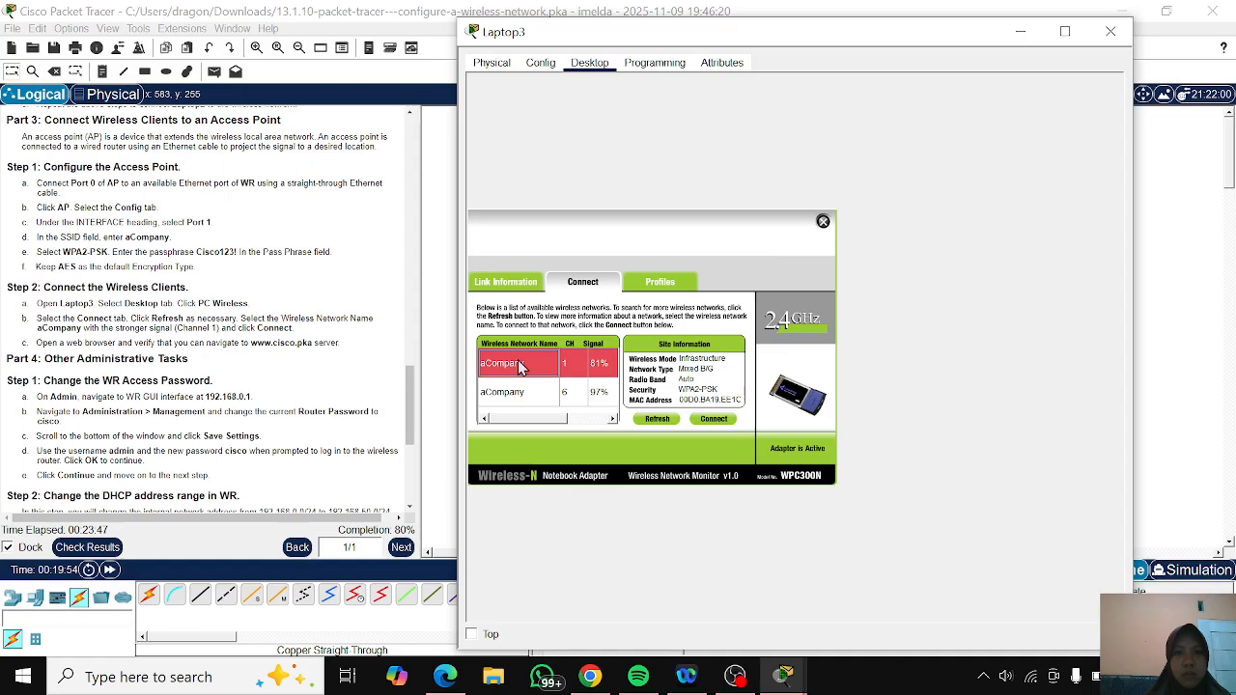
{"action": "left_click", "coordinate": [713, 420]}
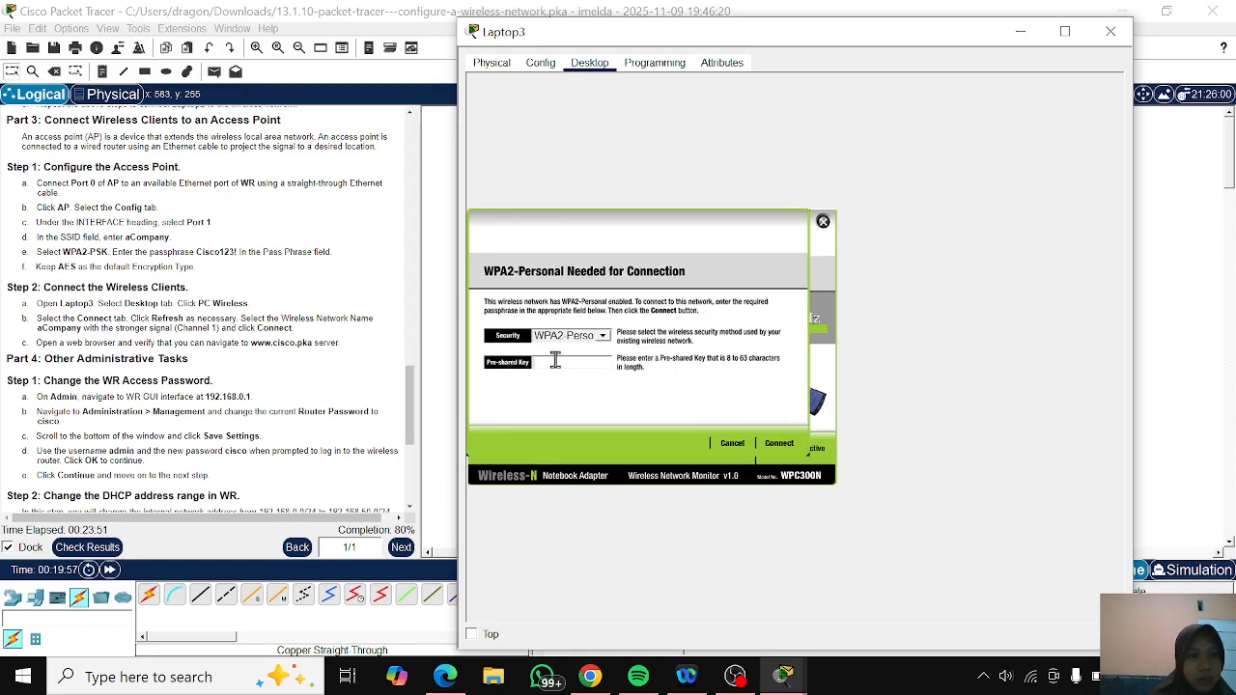
{"action": "type", "text": "Cis"}
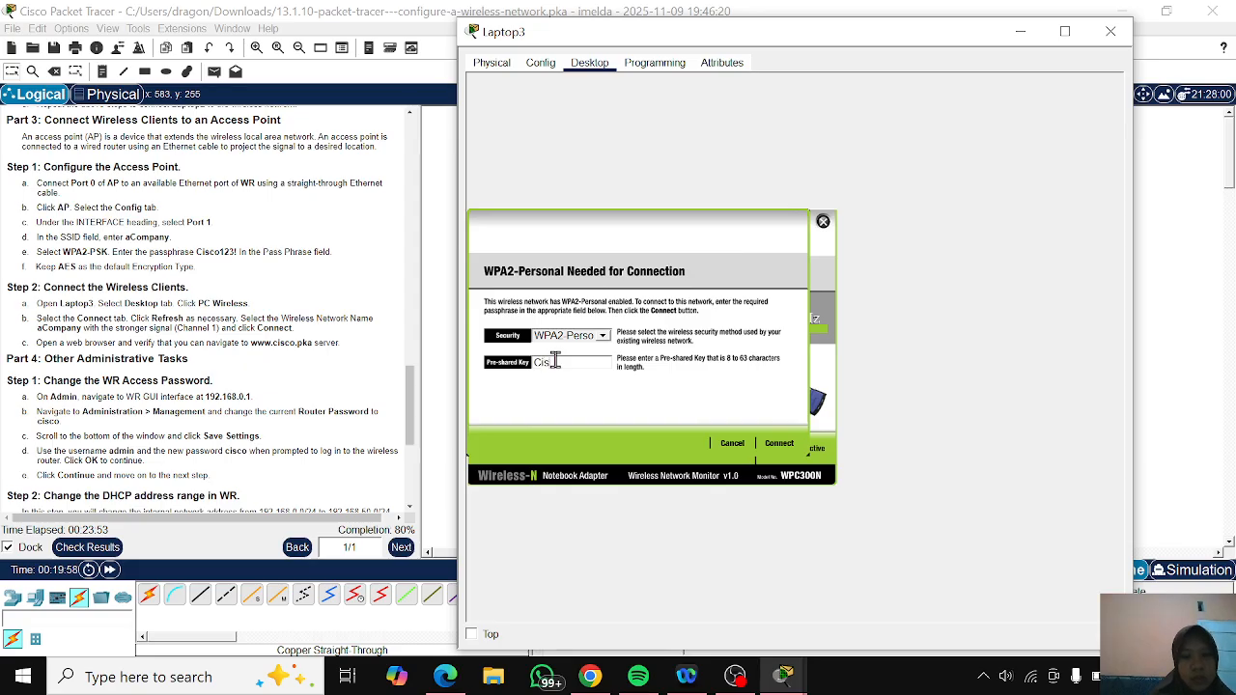
{"action": "type", "text": "co123!"}
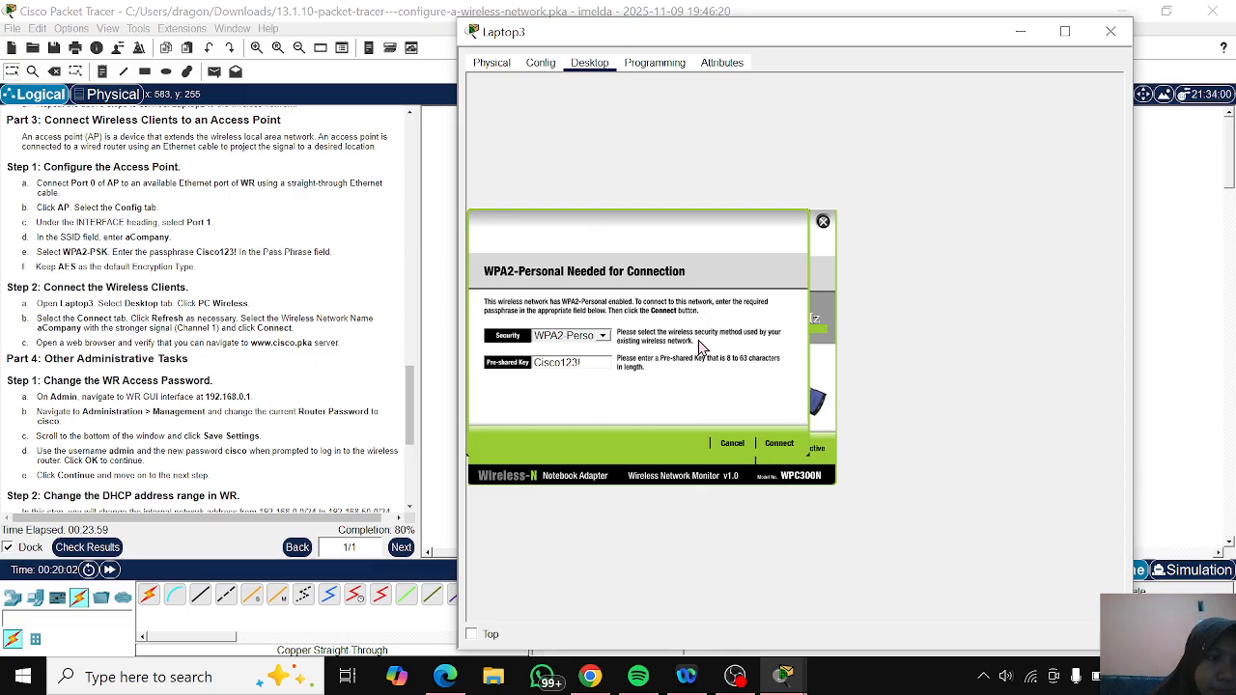
{"action": "left_click", "coordinate": [777, 444]}
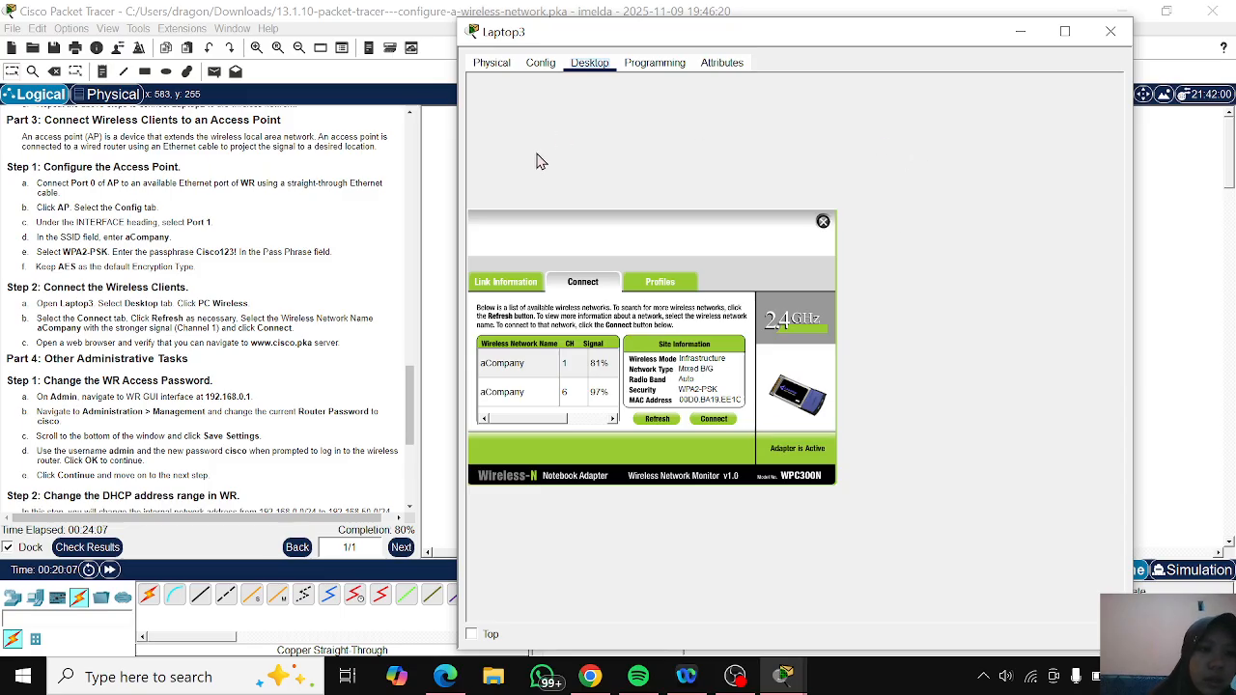
{"action": "scroll", "coordinate": [175, 358], "scroll_direction": "down", "scroll_amount": 1}
{"action": "scroll", "coordinate": [175, 357], "scroll_direction": "down", "scroll_amount": 2}
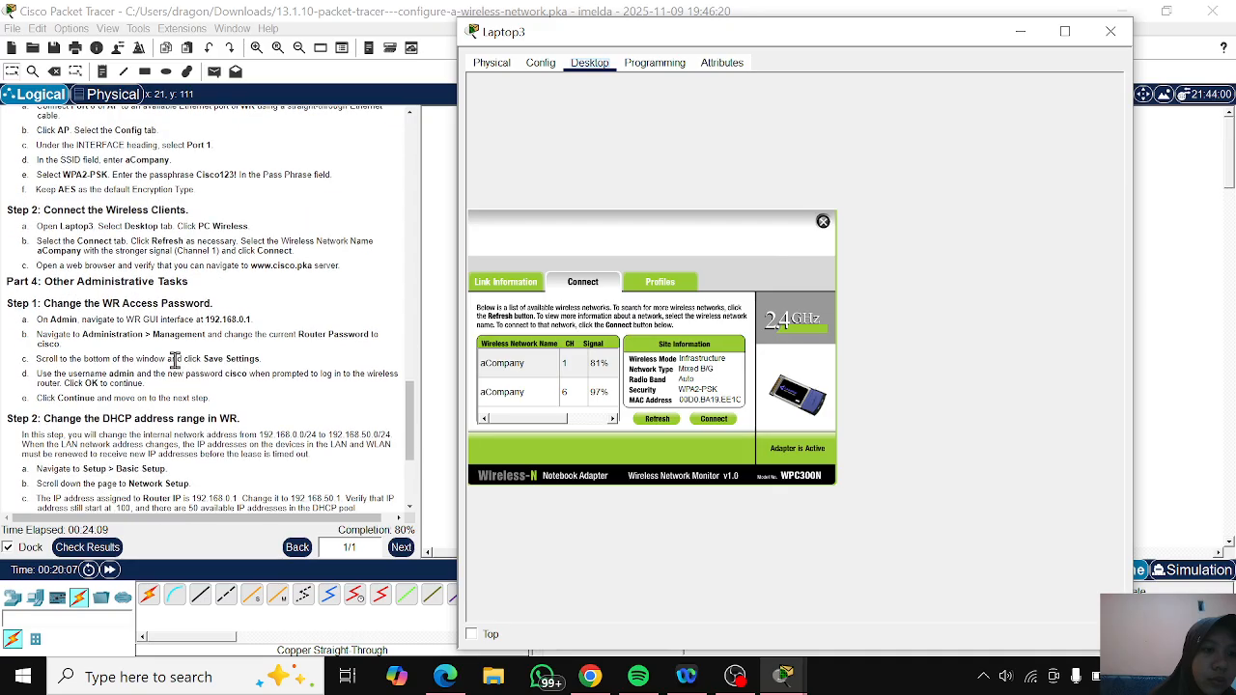
{"action": "scroll", "coordinate": [129, 322], "scroll_direction": "down", "scroll_amount": 1}
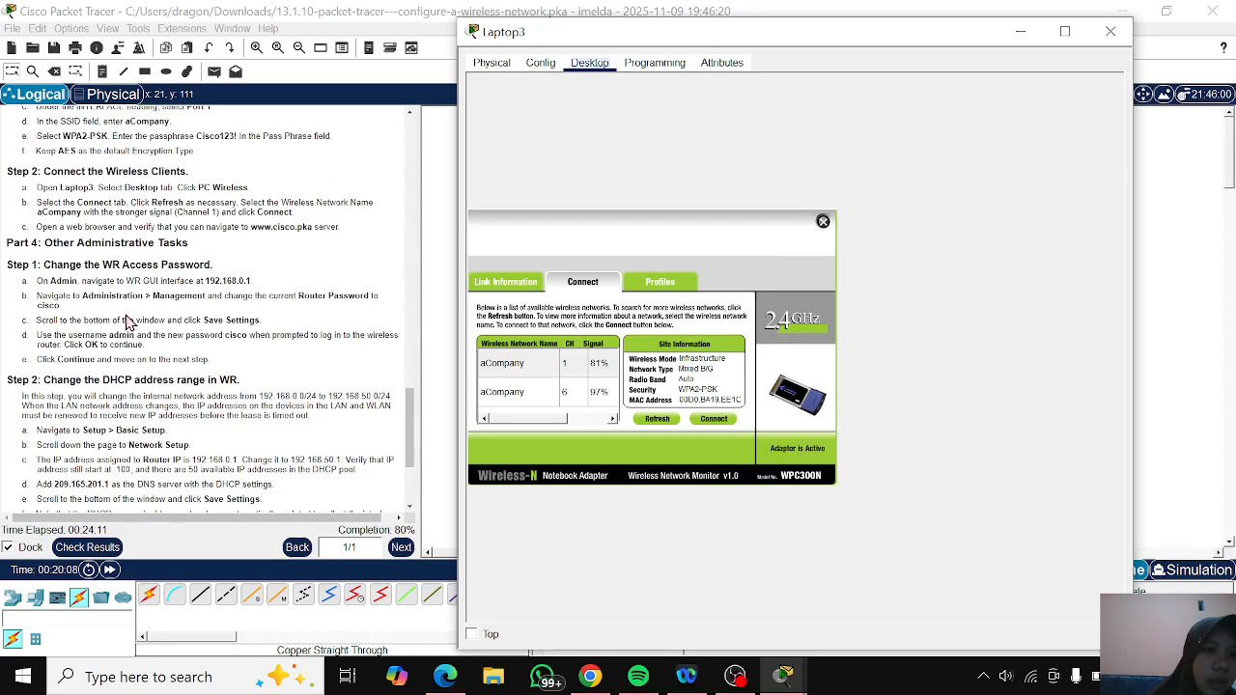
{"action": "left_click", "coordinate": [1016, 33]}
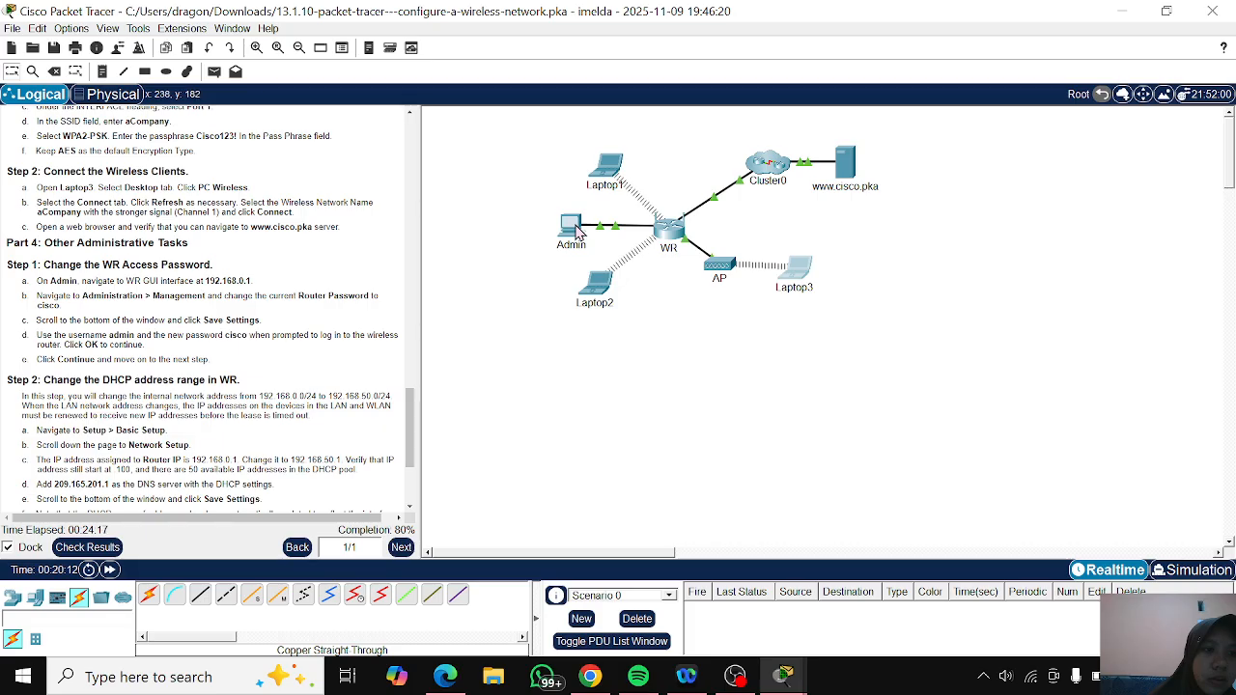
- Open the Administration Management page of WR's web interface in the Admin PC's browser
{"action": "mouse_move", "coordinate": [577, 231]}
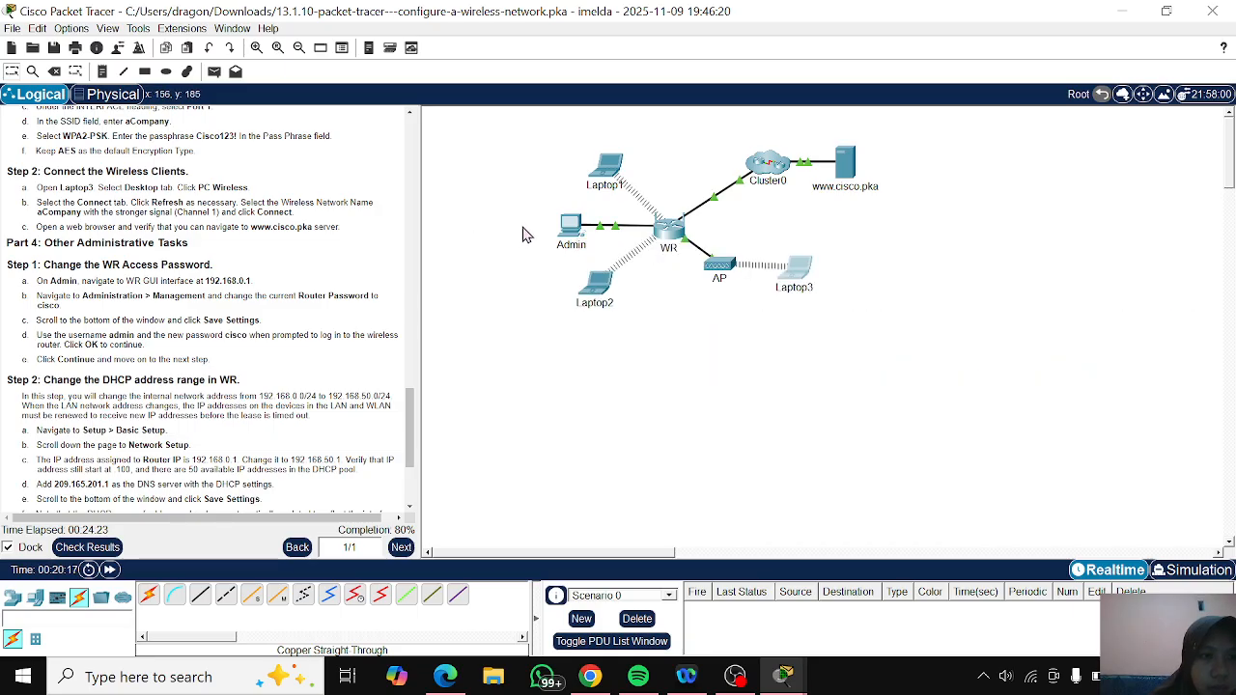
{"action": "left_click", "coordinate": [570, 228]}
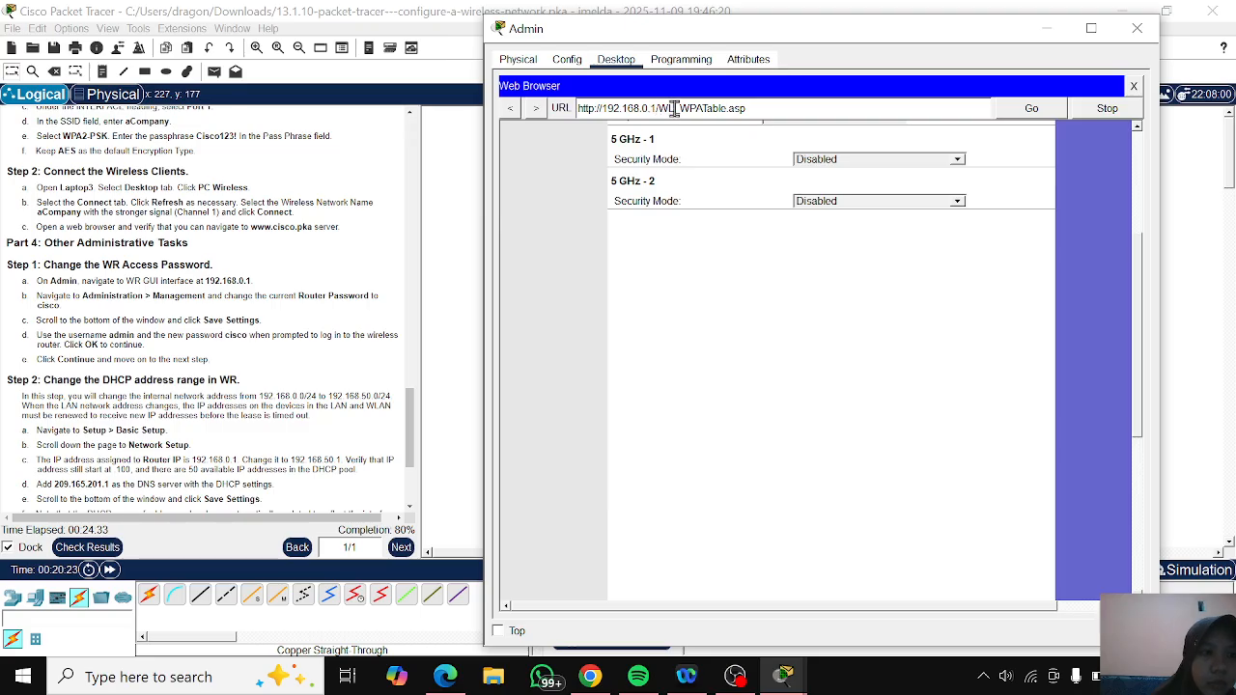
{"action": "scroll", "coordinate": [645, 249], "scroll_direction": "up", "scroll_amount": 5}
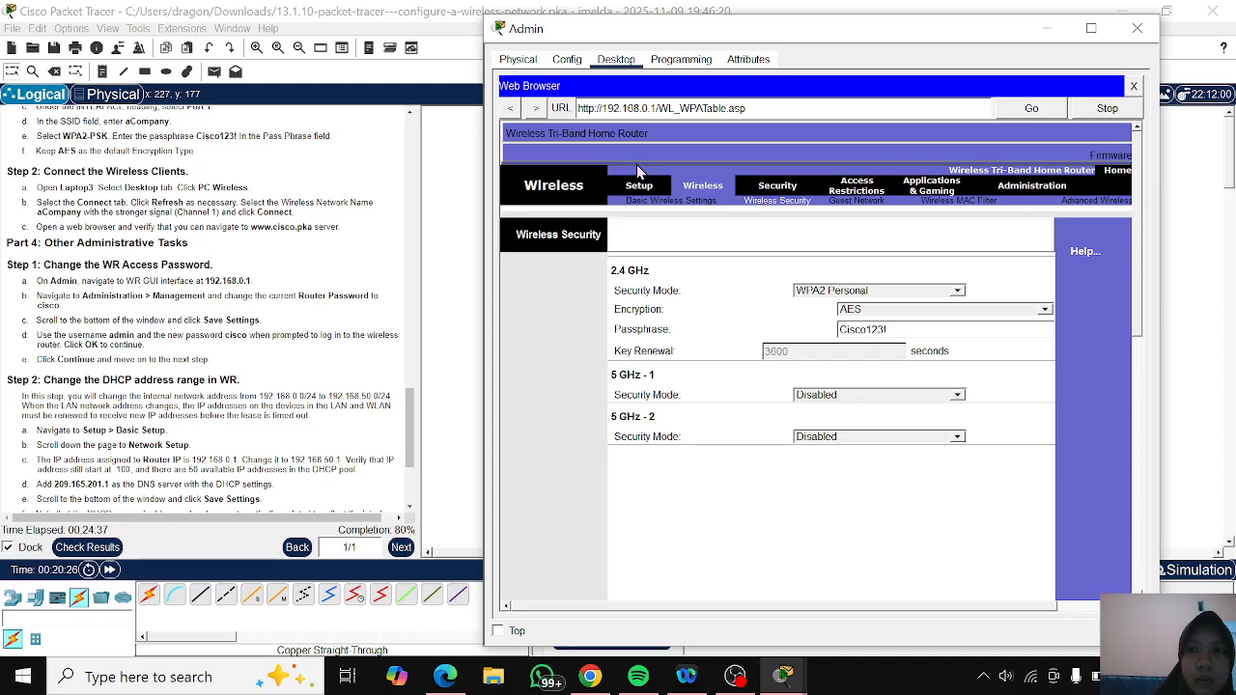
{"action": "left_click", "coordinate": [1029, 189]}
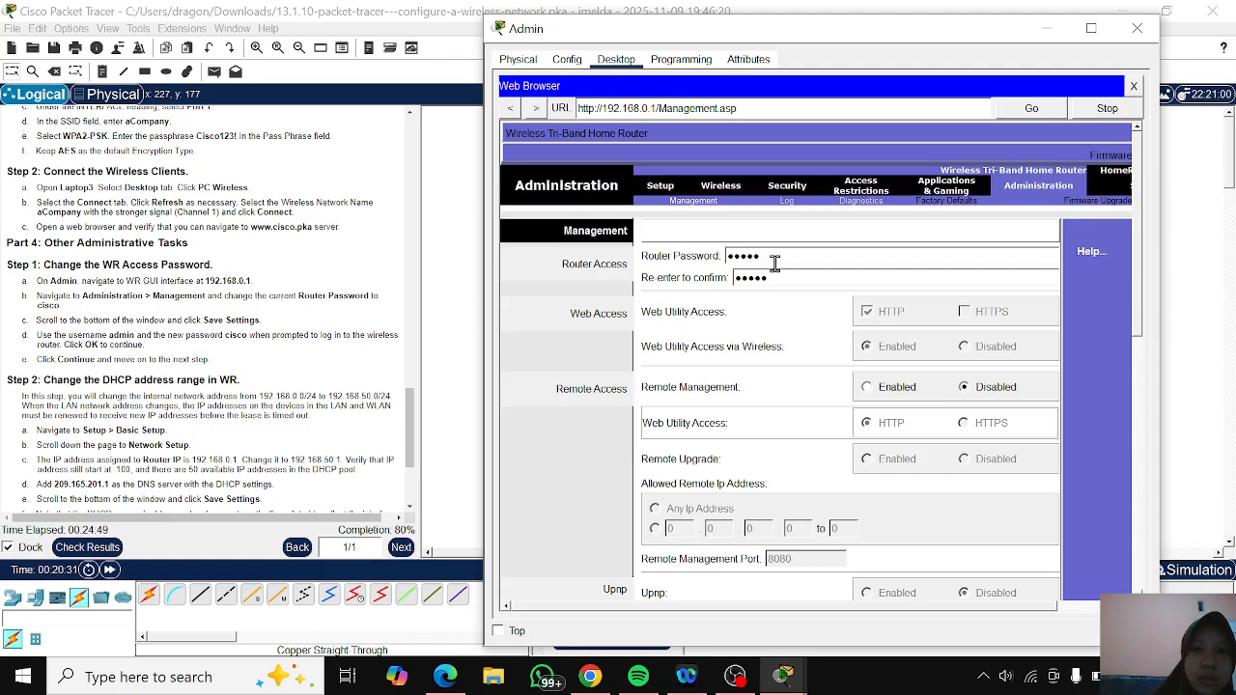
- Replace the Router Password on the Management page with the new one from the instructions and re-enter it to confirm
{"action": "left_click_drag", "start_coordinate": [771, 257], "coordinate": [701, 253]}
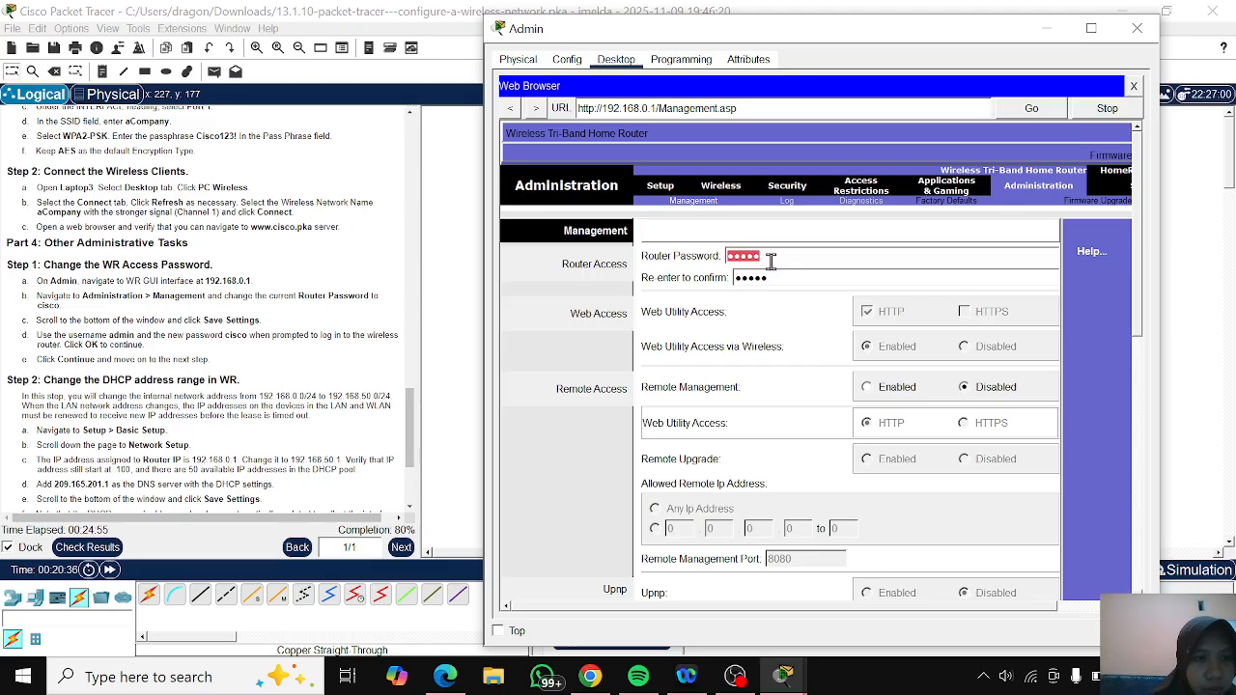
{"action": "scroll", "coordinate": [250, 371], "scroll_direction": "down", "scroll_amount": 2}
{"action": "scroll", "coordinate": [250, 372], "scroll_direction": "down", "scroll_amount": 1}
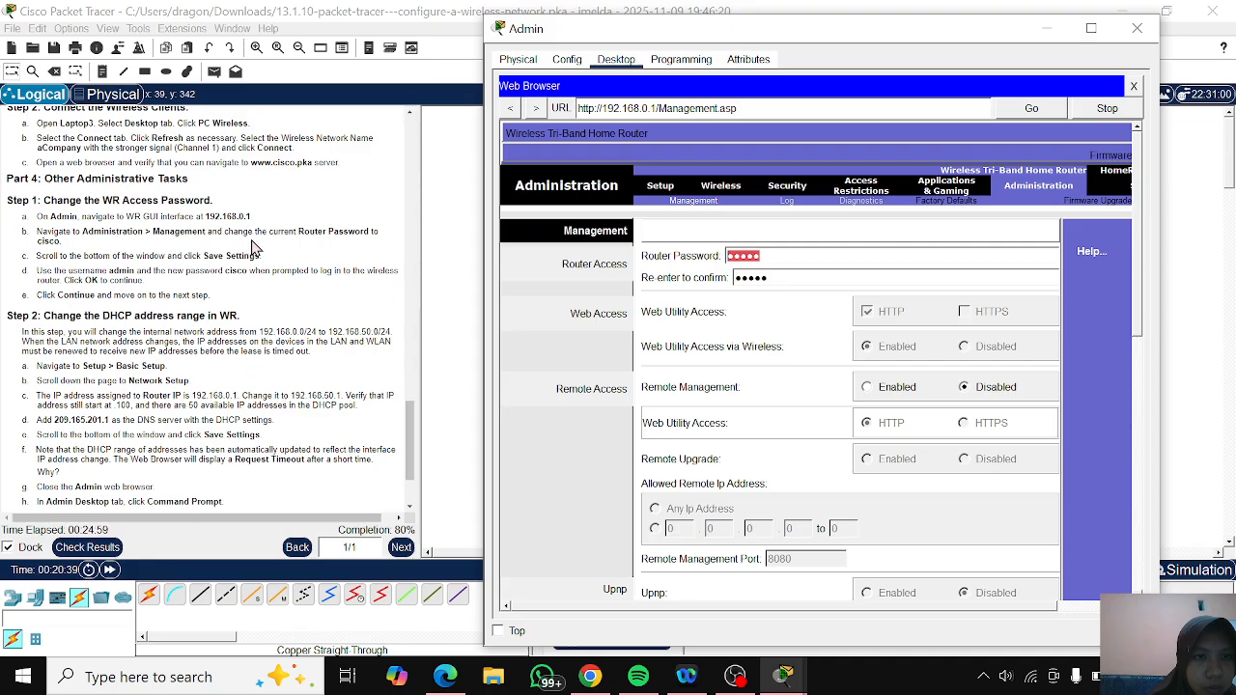
{"action": "type", "text": "cisco"}
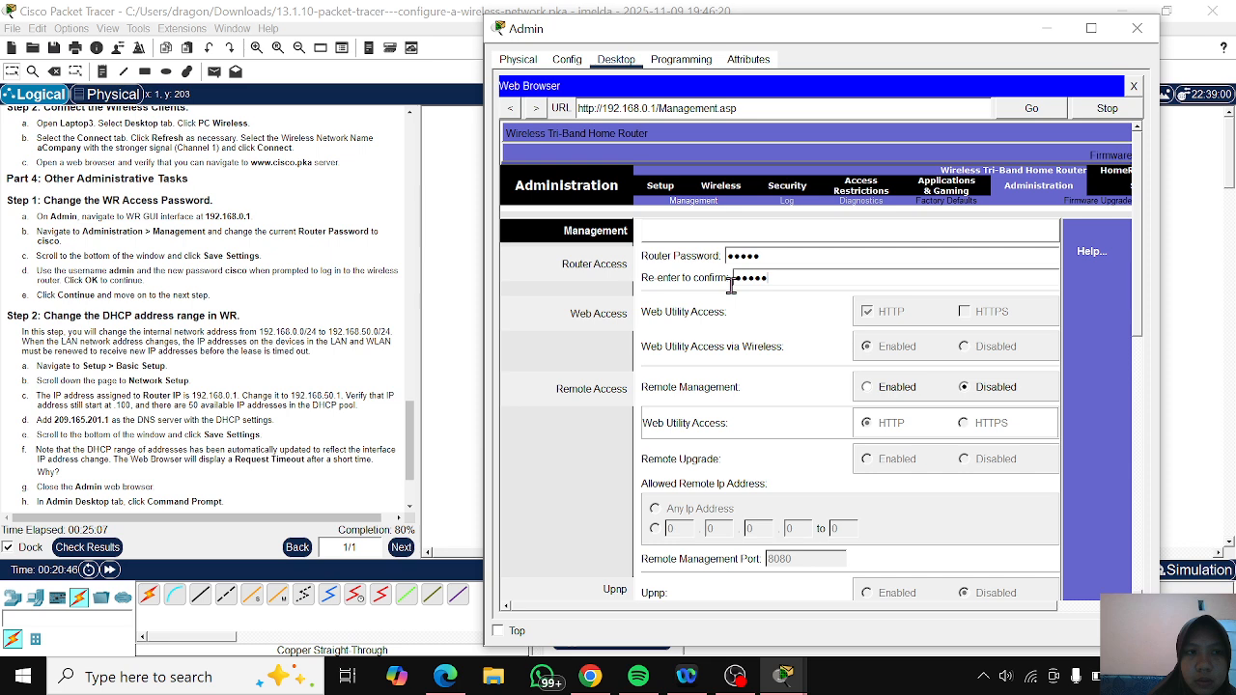
{"action": "mouse_move", "coordinate": [734, 281]}
{"action": "left_mouse_down"}
{"action": "mouse_move", "coordinate": [778, 280]}
{"action": "mouse_move", "coordinate": [729, 280]}
{"action": "left_mouse_up"}
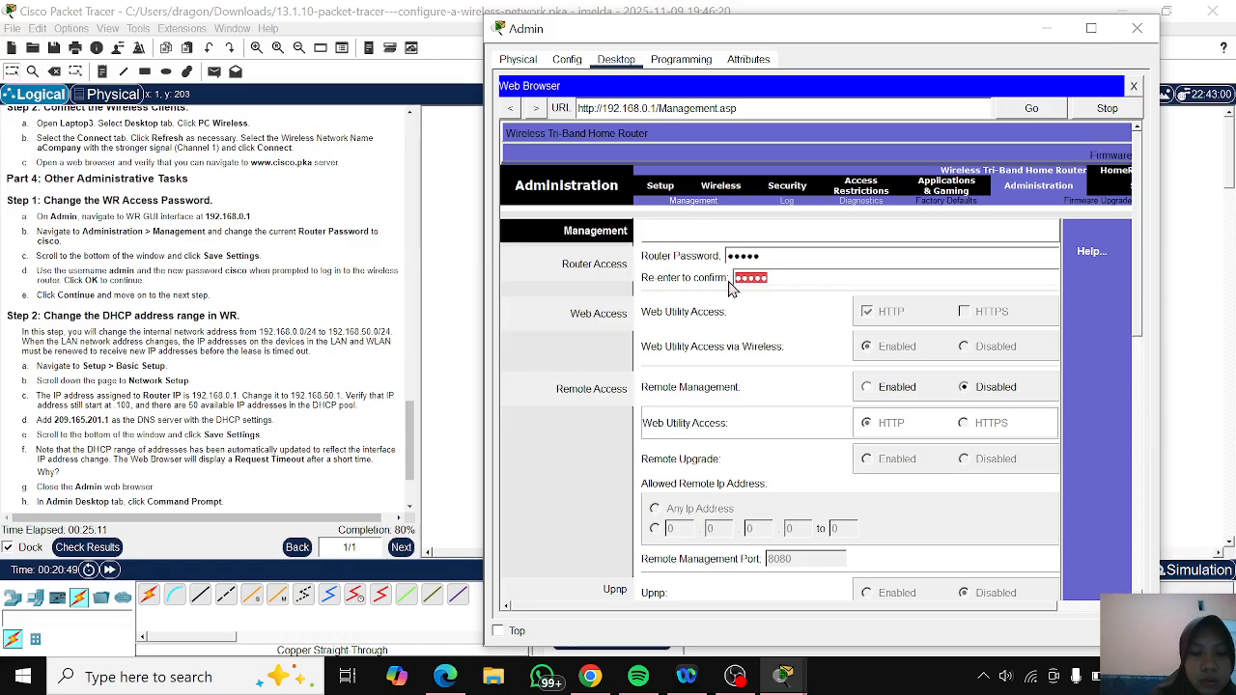
{"action": "type", "text": "cisco"}
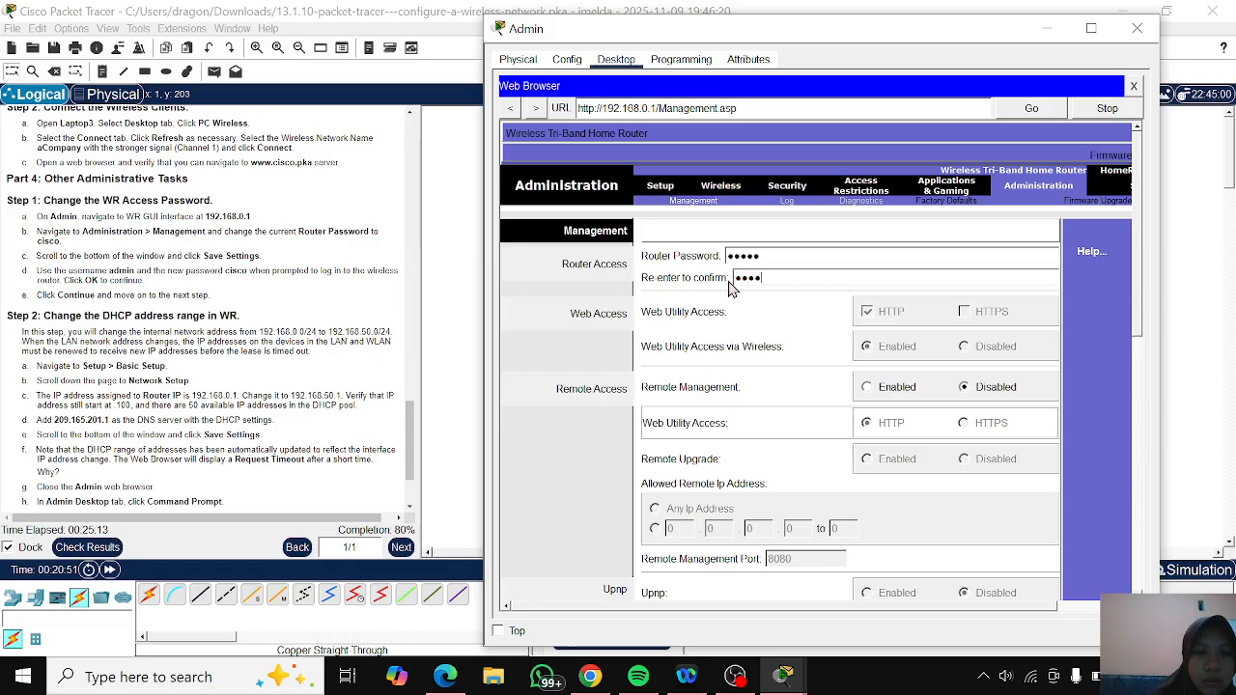
- Save the router's changed Management settings
{"action": "scroll", "coordinate": [277, 307], "scroll_direction": "down", "scroll_amount": 1}
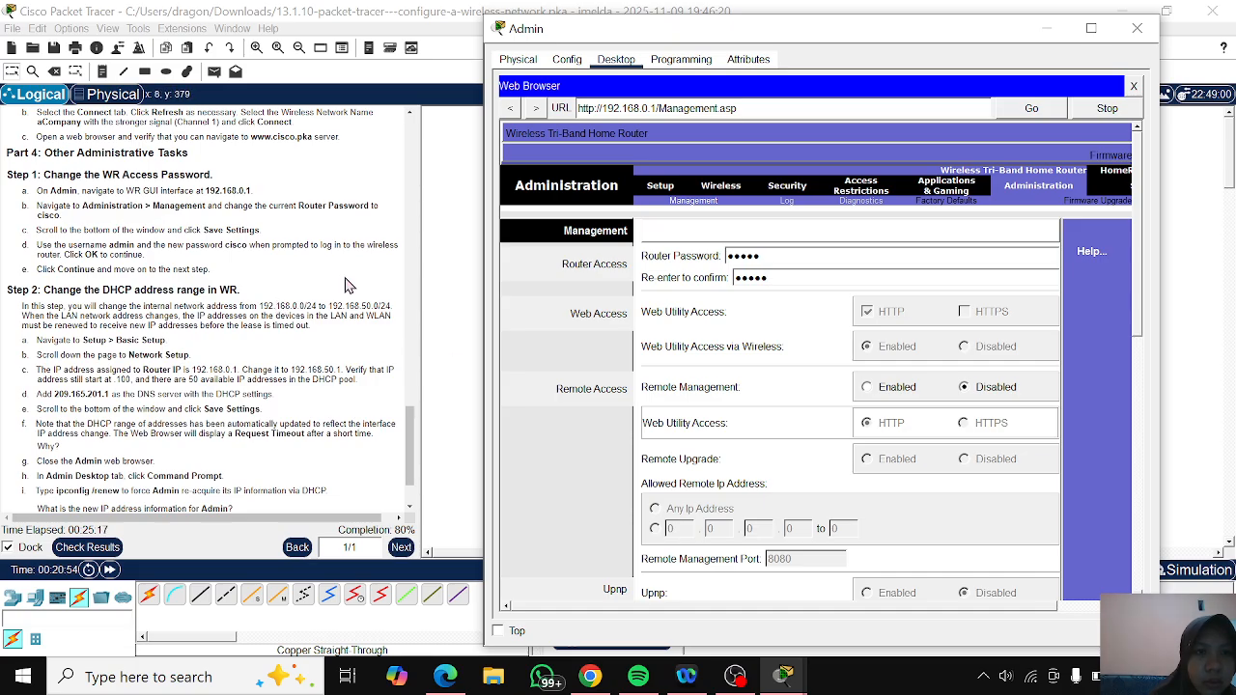
{"action": "scroll", "coordinate": [816, 413], "scroll_direction": "down", "scroll_amount": 1}
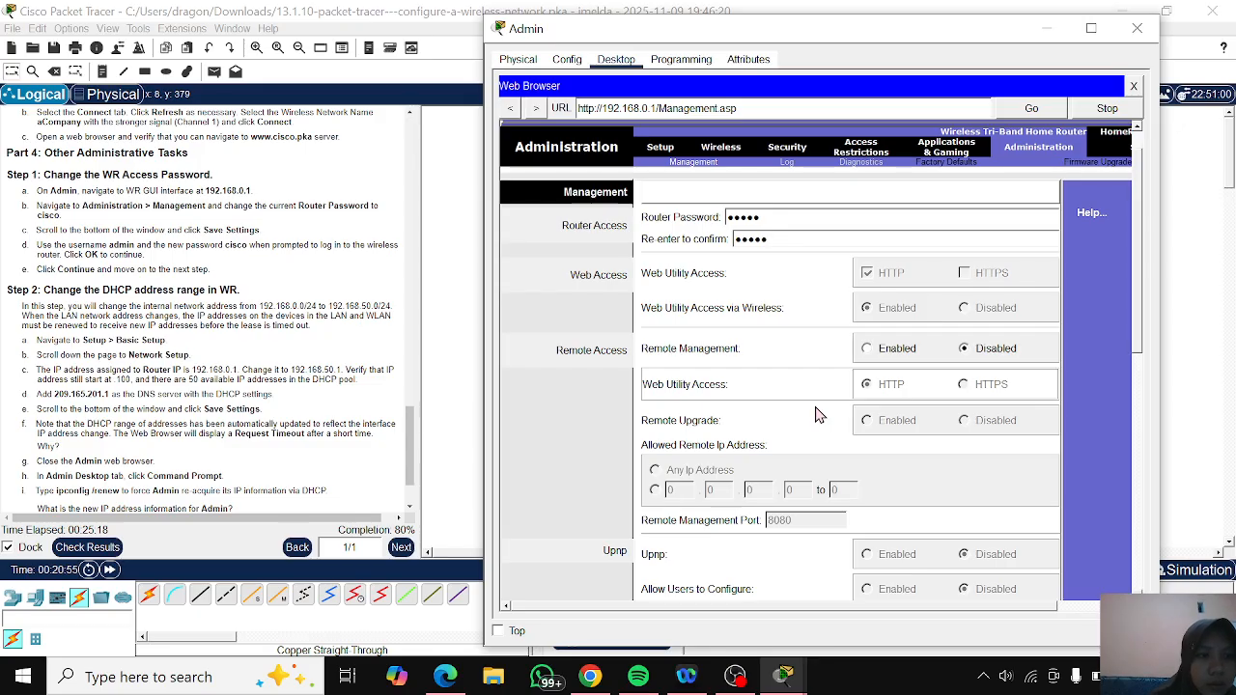
{"action": "scroll", "coordinate": [816, 413], "scroll_direction": "up", "scroll_amount": 1}
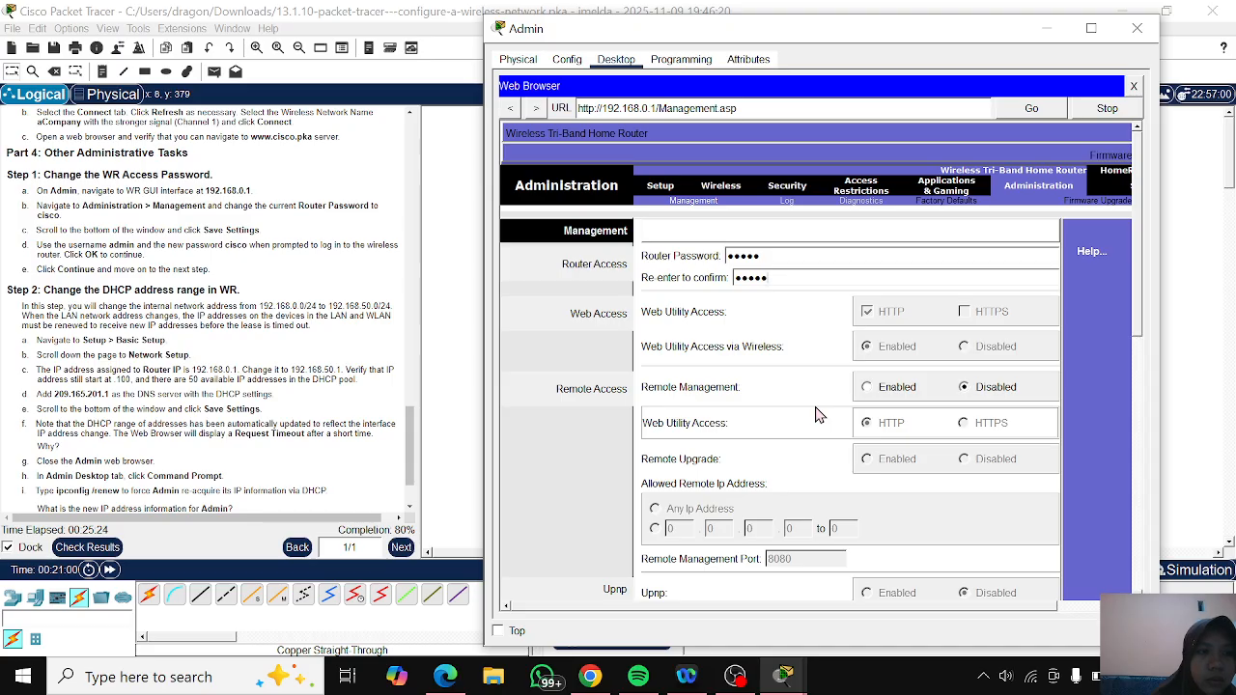
{"action": "scroll", "coordinate": [817, 415], "scroll_direction": "down", "scroll_amount": 10}
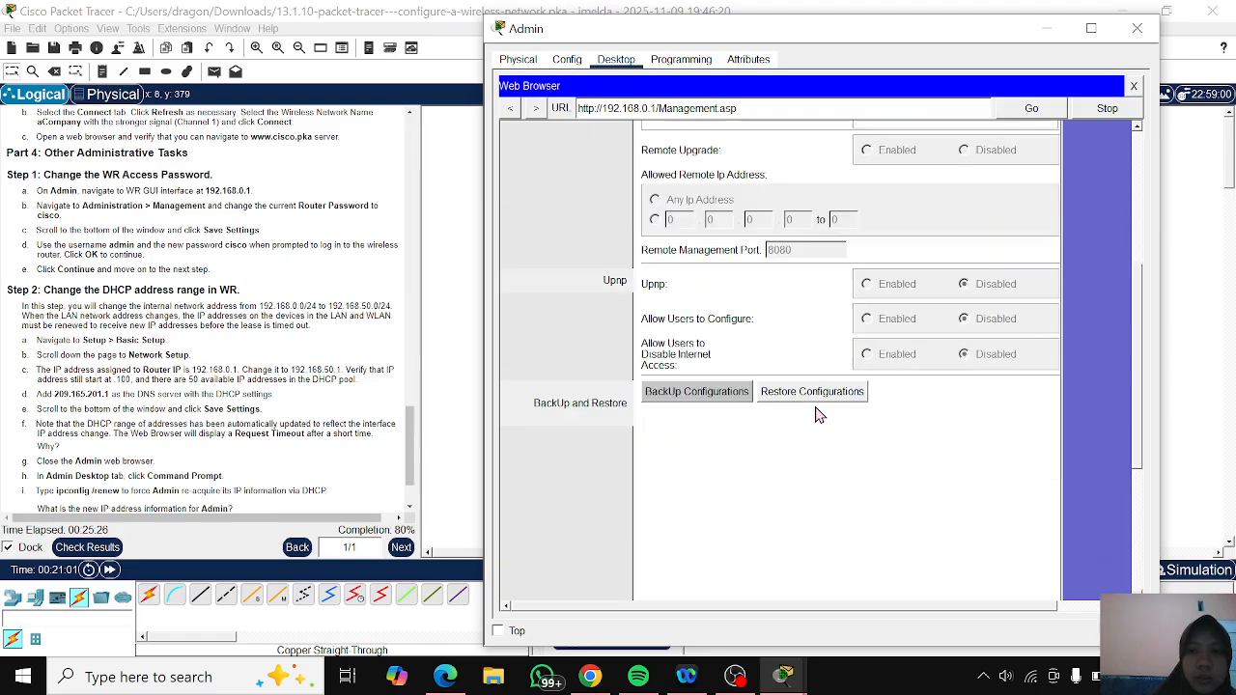
{"action": "scroll", "coordinate": [817, 416], "scroll_direction": "down", "scroll_amount": 4}
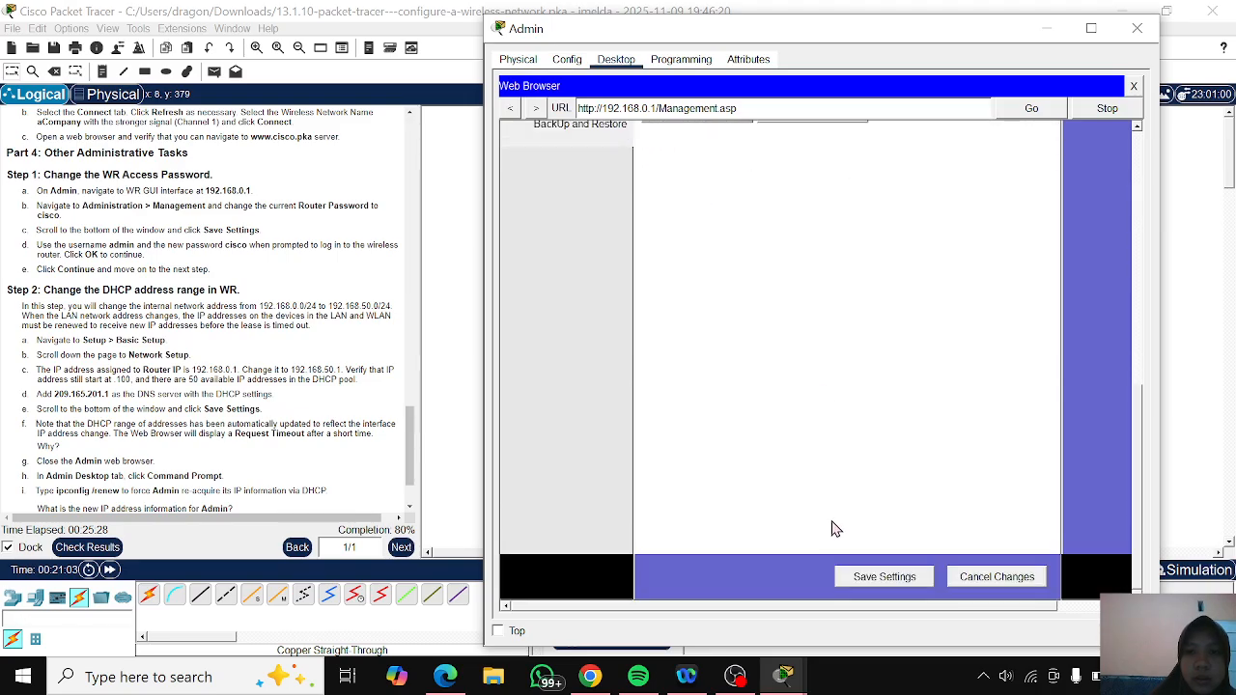
{"action": "left_click", "coordinate": [847, 577]}
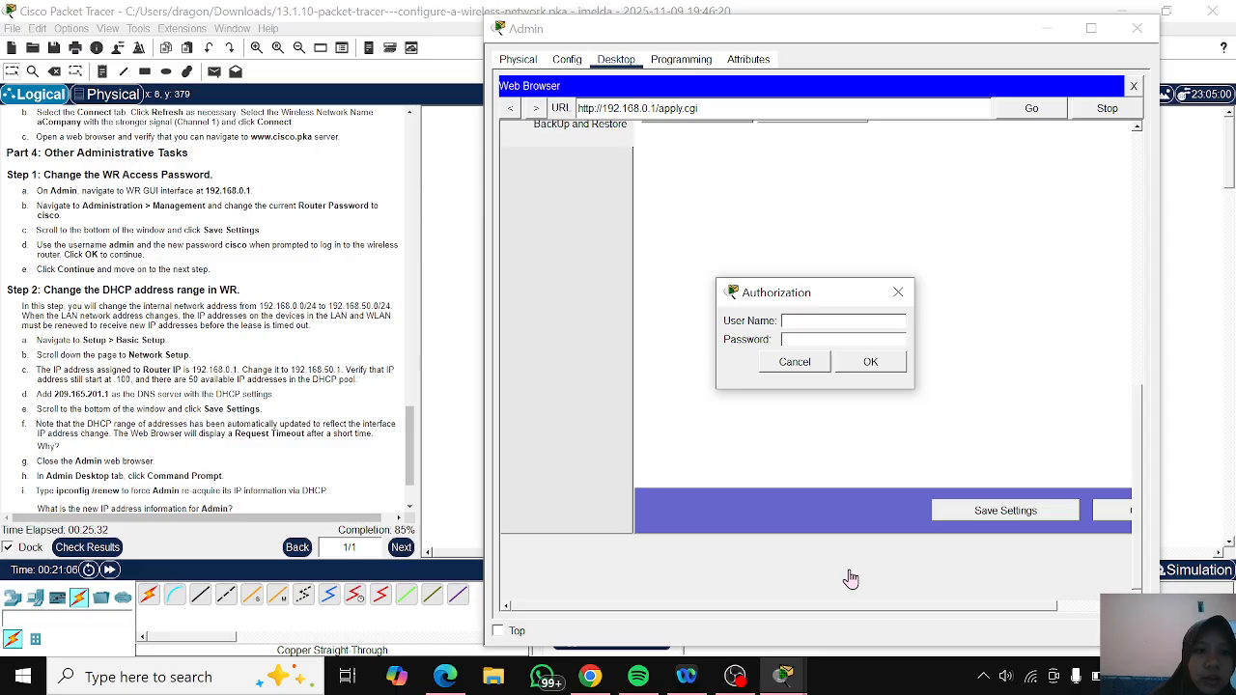
- Authorize to the router with user name admin and the new router password, and continue past the settings confirmation
{"action": "type", "text": "admin"}
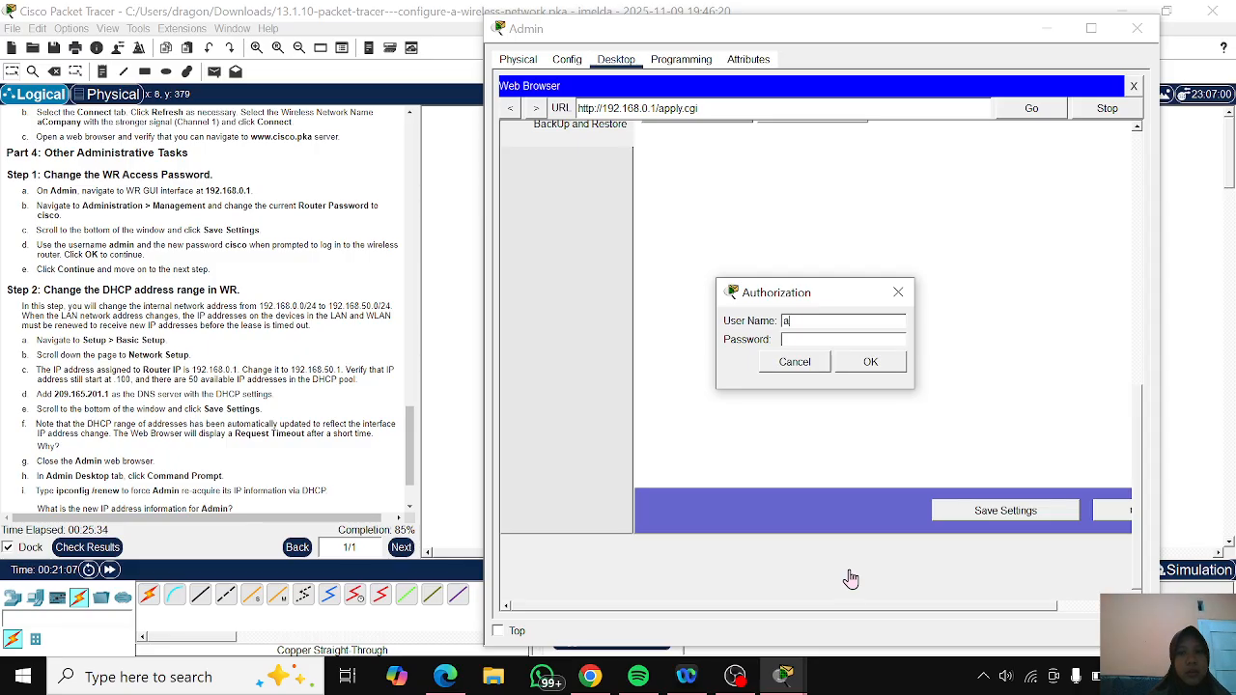
{"action": "left_click", "coordinate": [838, 340]}
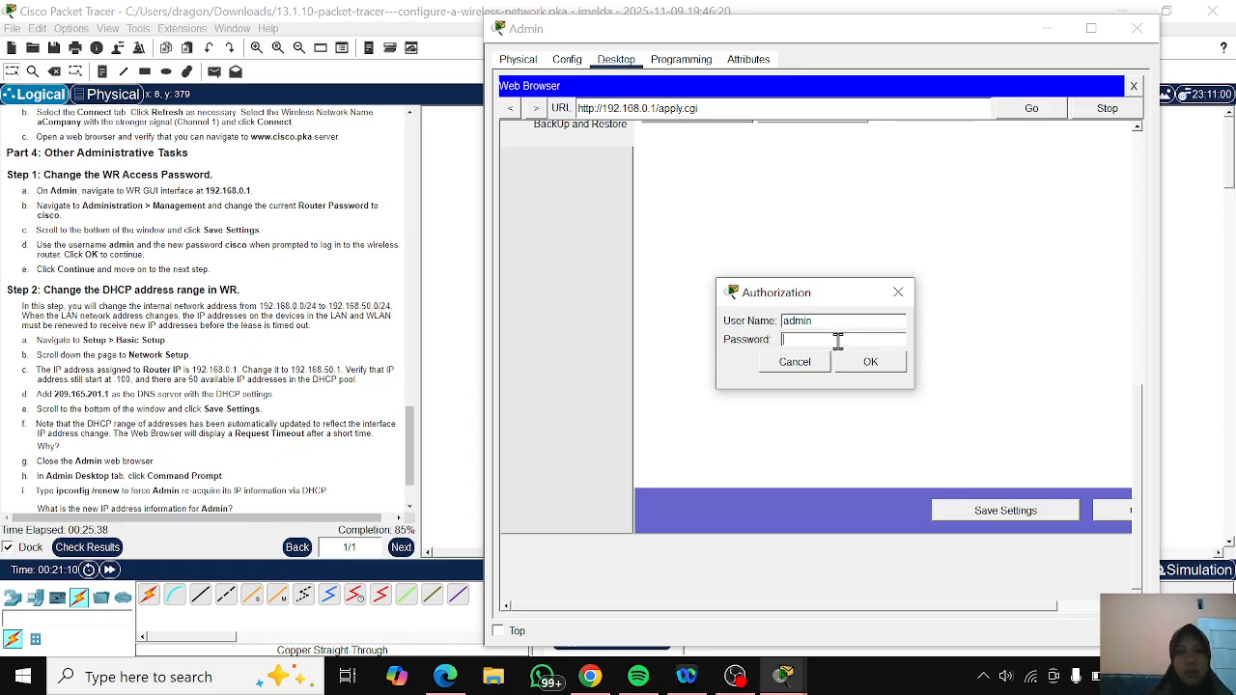
{"action": "type", "text": "cisco"}
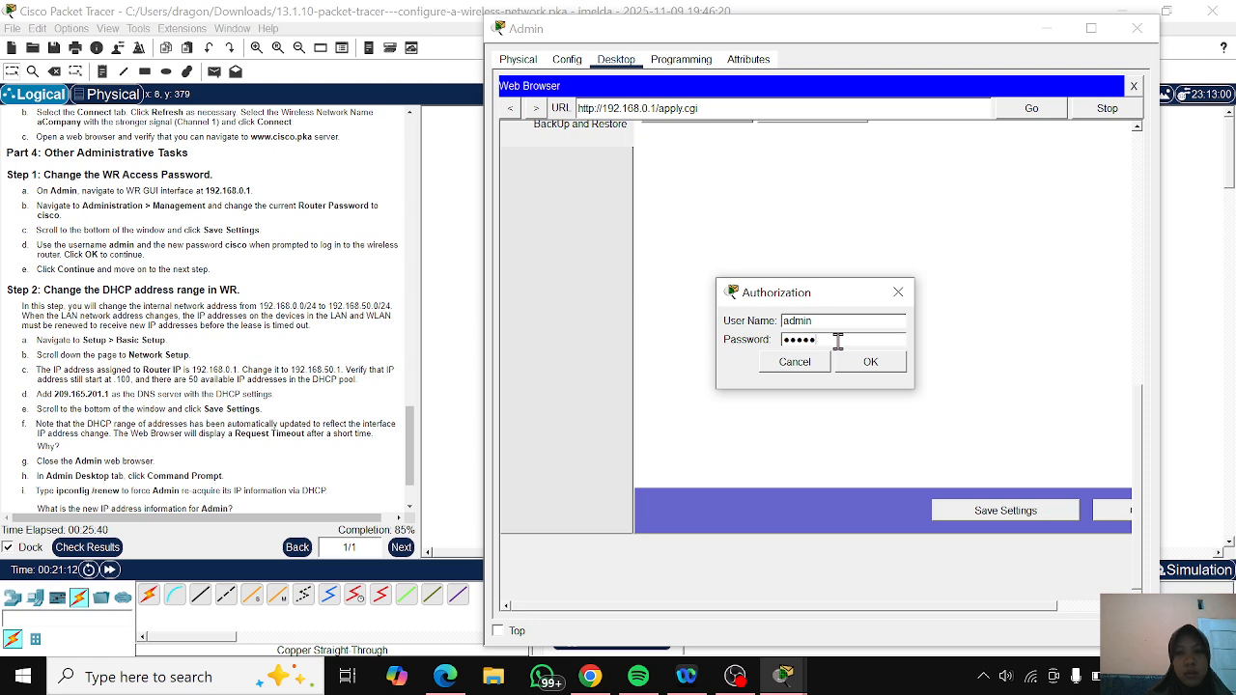
{"action": "left_click", "coordinate": [864, 373]}
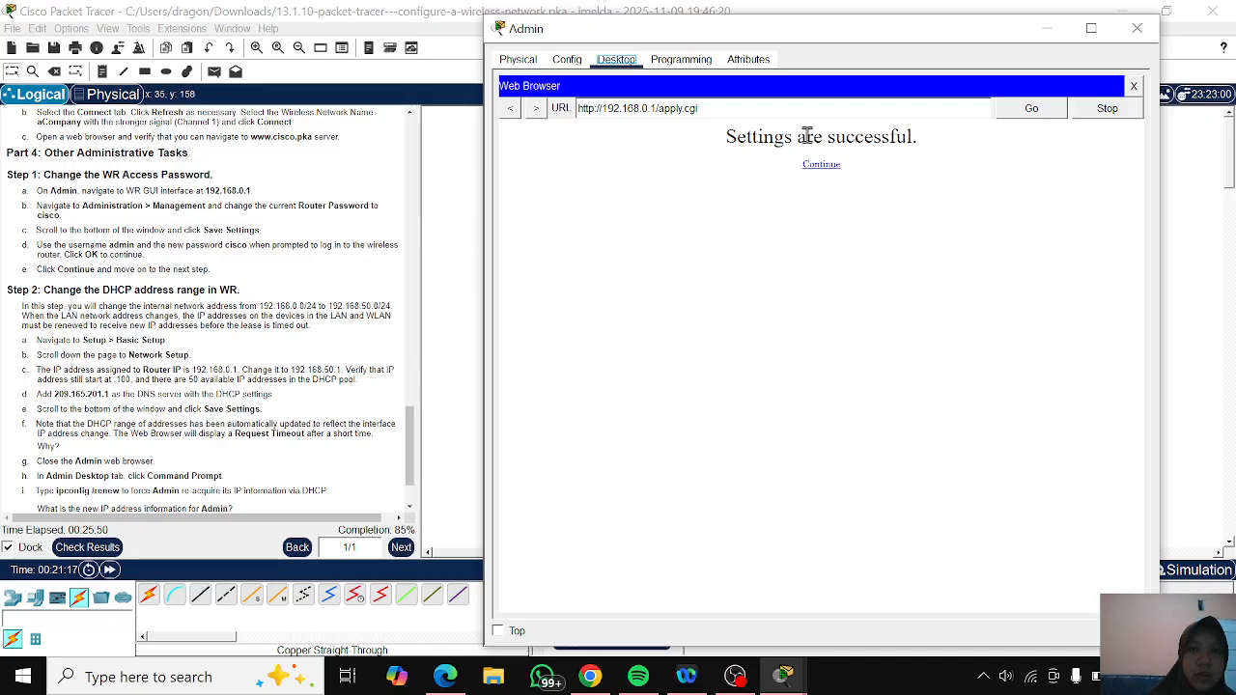
{"action": "left_click", "coordinate": [821, 166]}
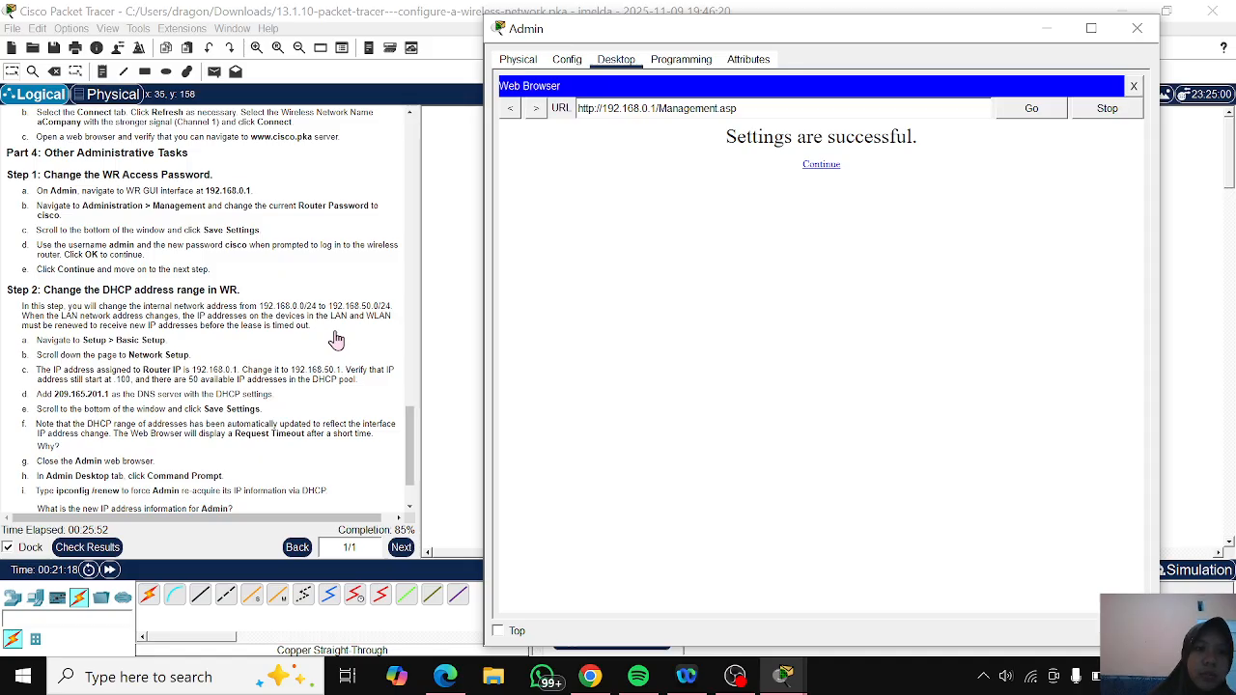
- Change the Router IP under Network Setup on WR's Basic Setup page to 192.168.50.1
{"action": "scroll", "coordinate": [335, 331], "scroll_direction": "down", "scroll_amount": 3}
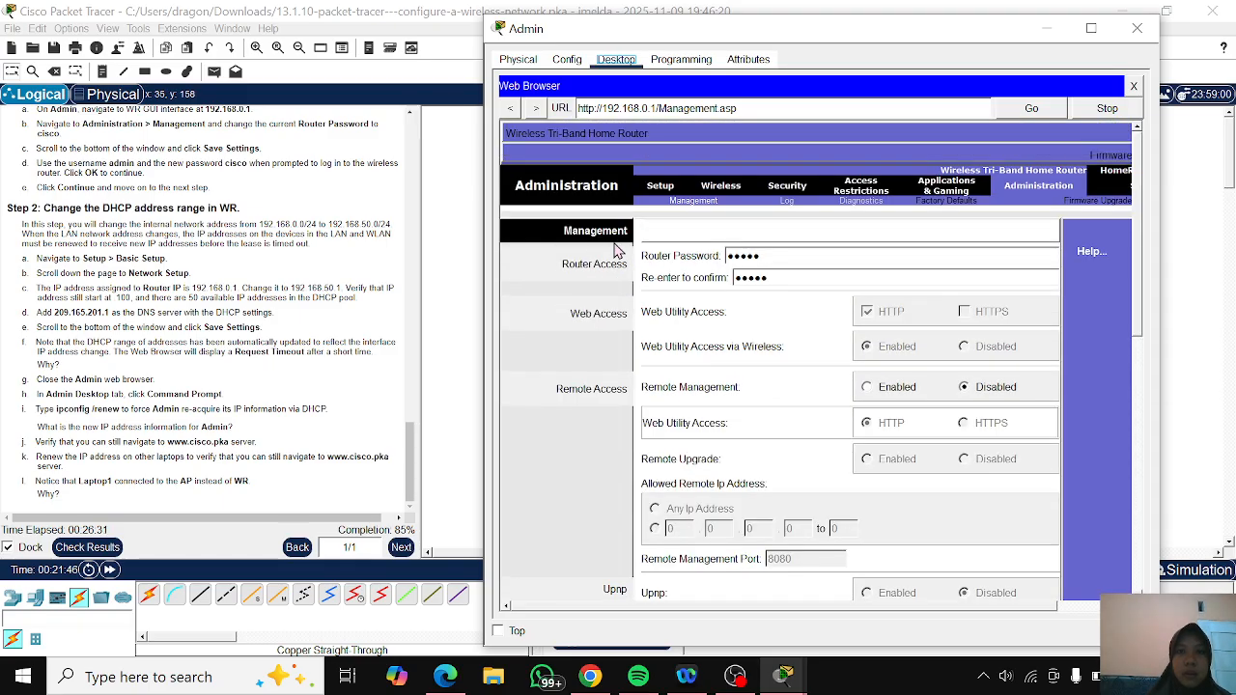
{"action": "left_click", "coordinate": [665, 191]}
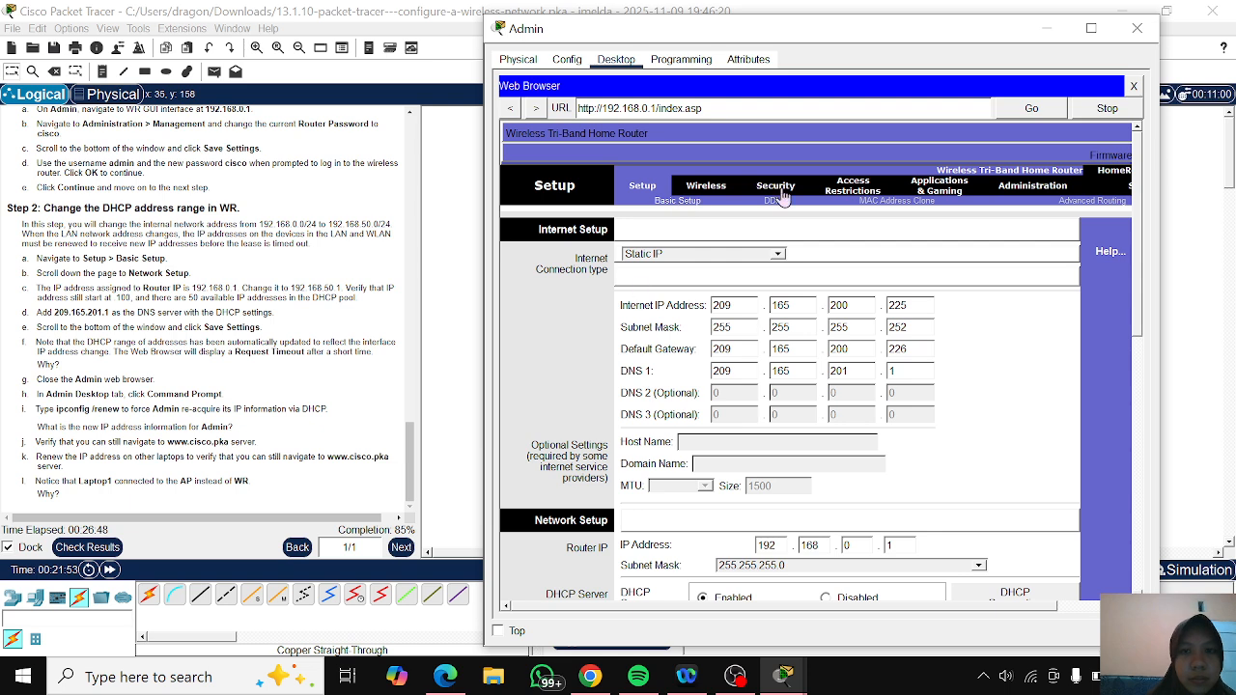
{"action": "scroll", "coordinate": [662, 328], "scroll_direction": "down", "scroll_amount": 3}
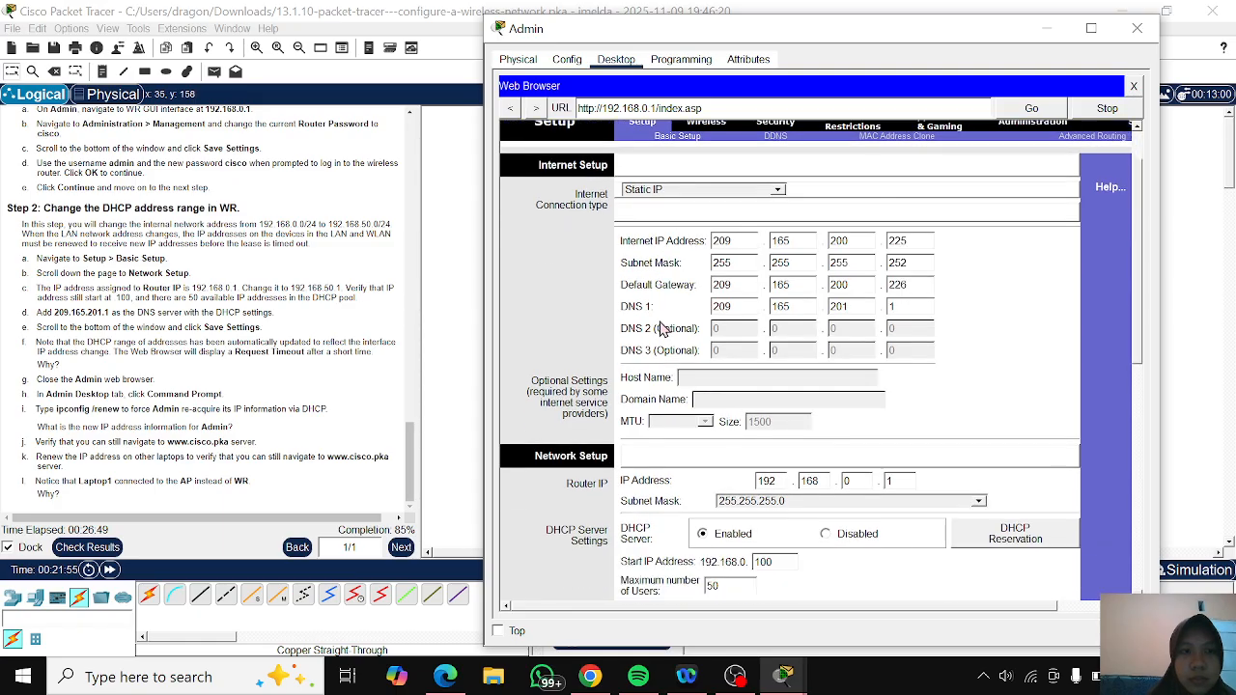
{"action": "scroll", "coordinate": [662, 329], "scroll_direction": "up", "scroll_amount": 3}
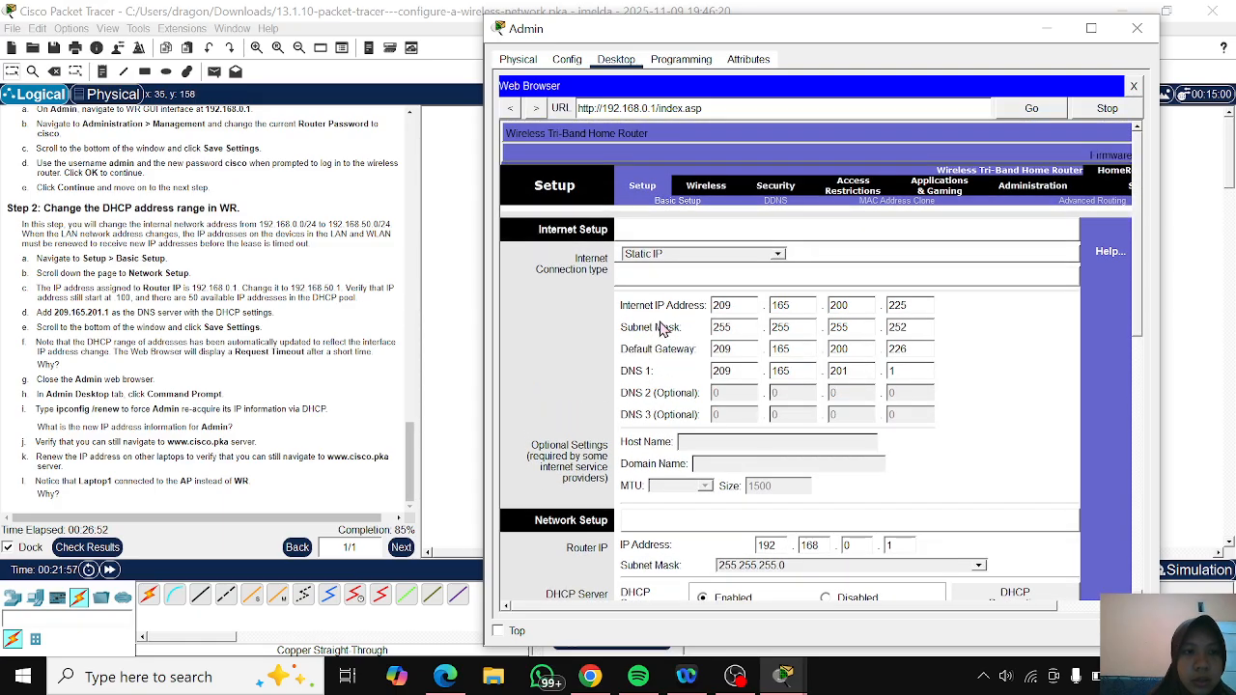
{"action": "scroll", "coordinate": [662, 328], "scroll_direction": "down", "scroll_amount": 6}
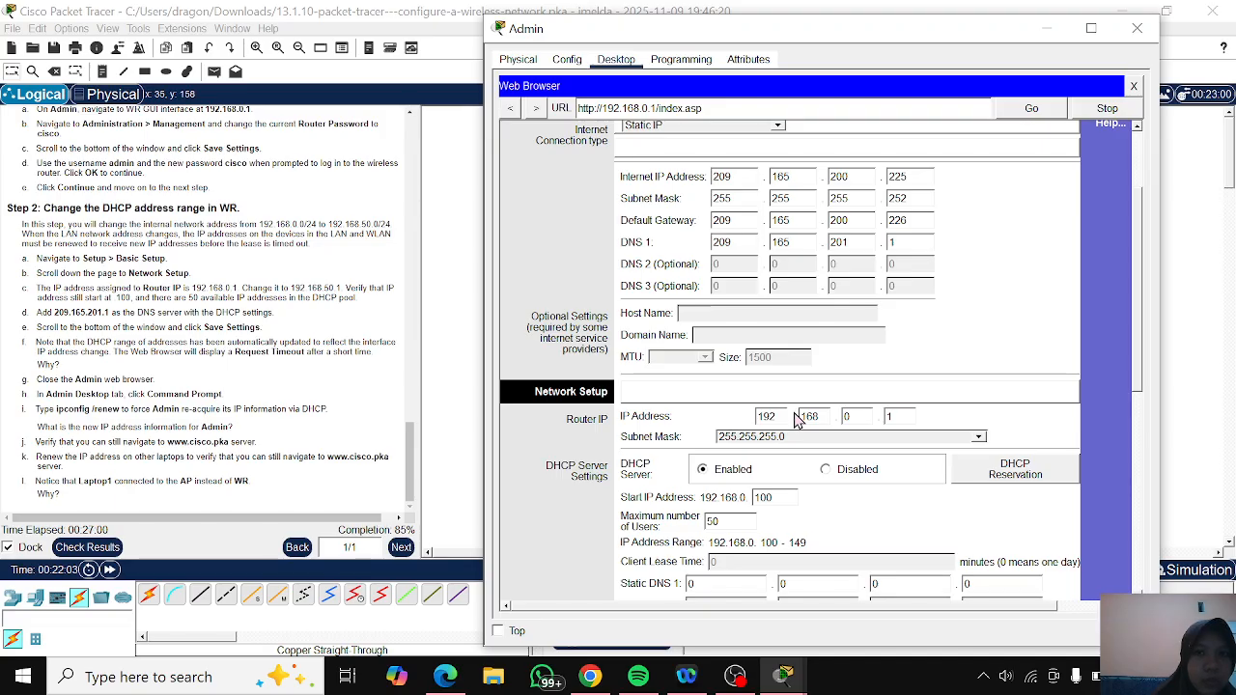
{"action": "scroll", "coordinate": [797, 420], "scroll_direction": "up", "scroll_amount": 6}
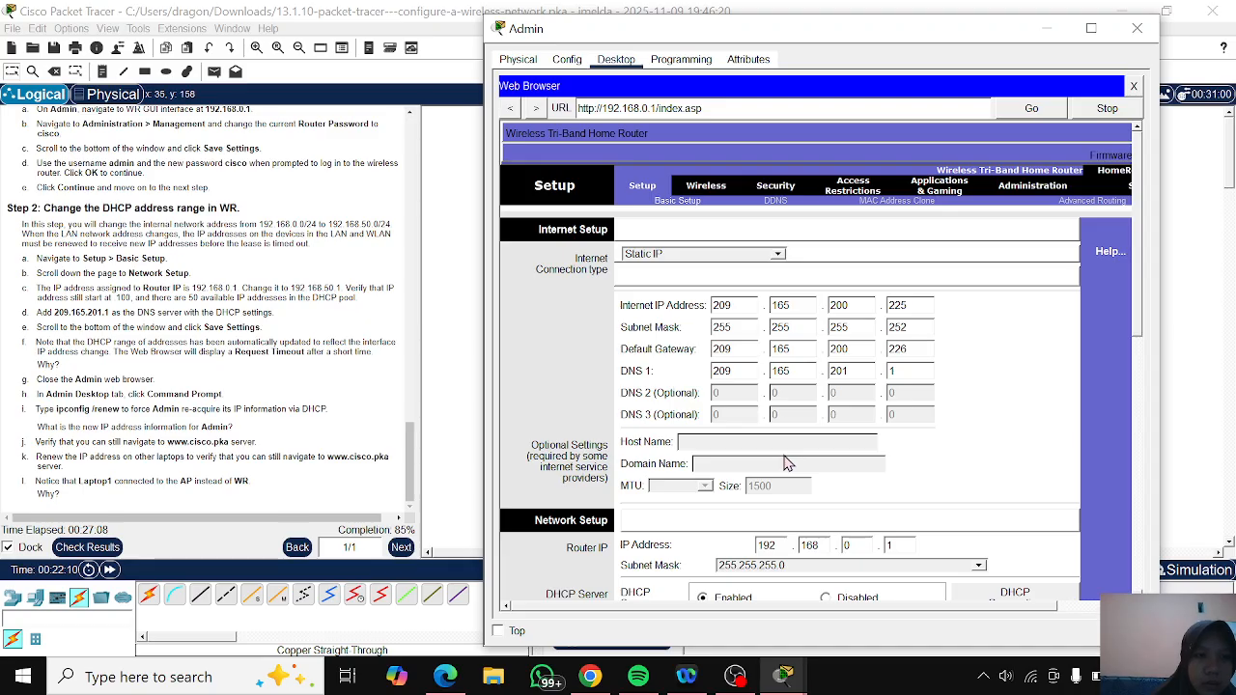
{"action": "scroll", "coordinate": [787, 464], "scroll_direction": "down", "scroll_amount": 3}
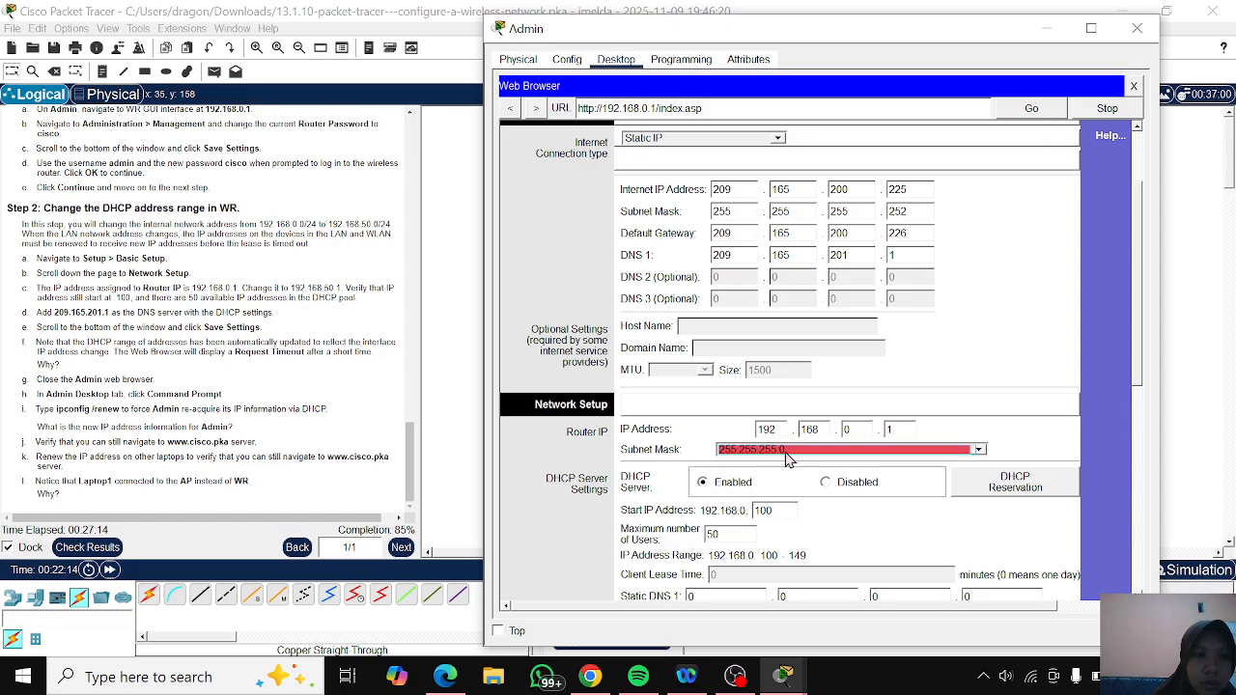
{"action": "left_click", "coordinate": [860, 429]}
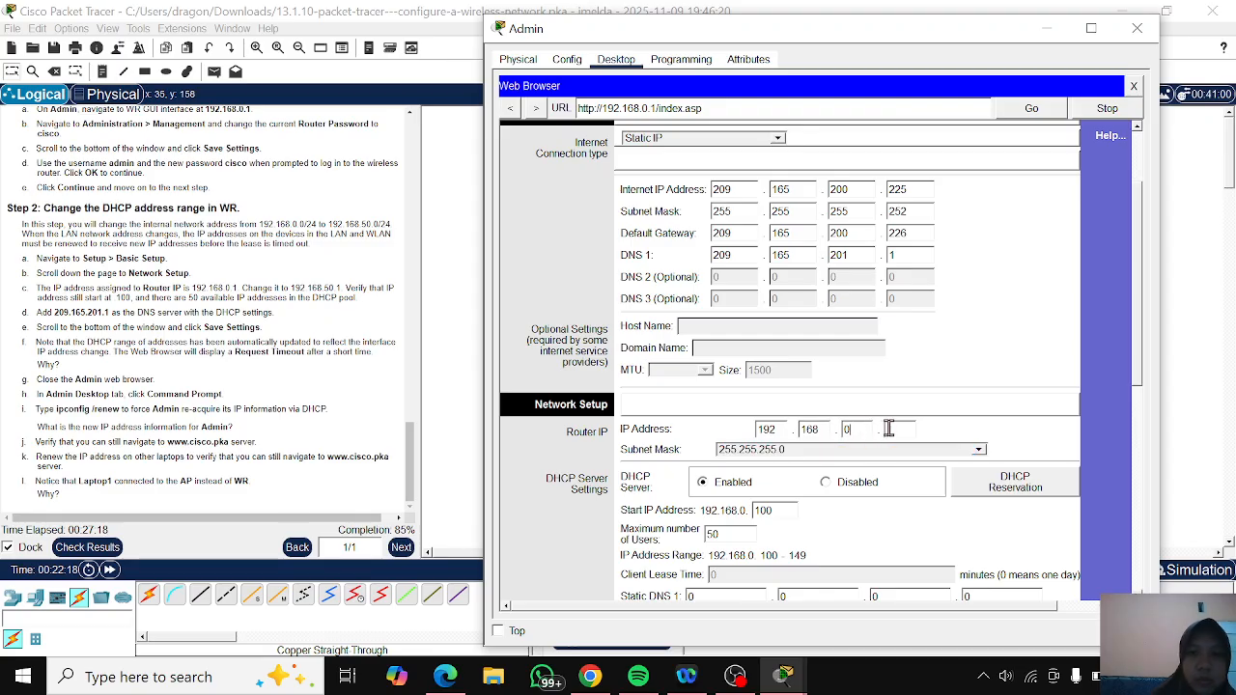
{"action": "type", "text": "50"}
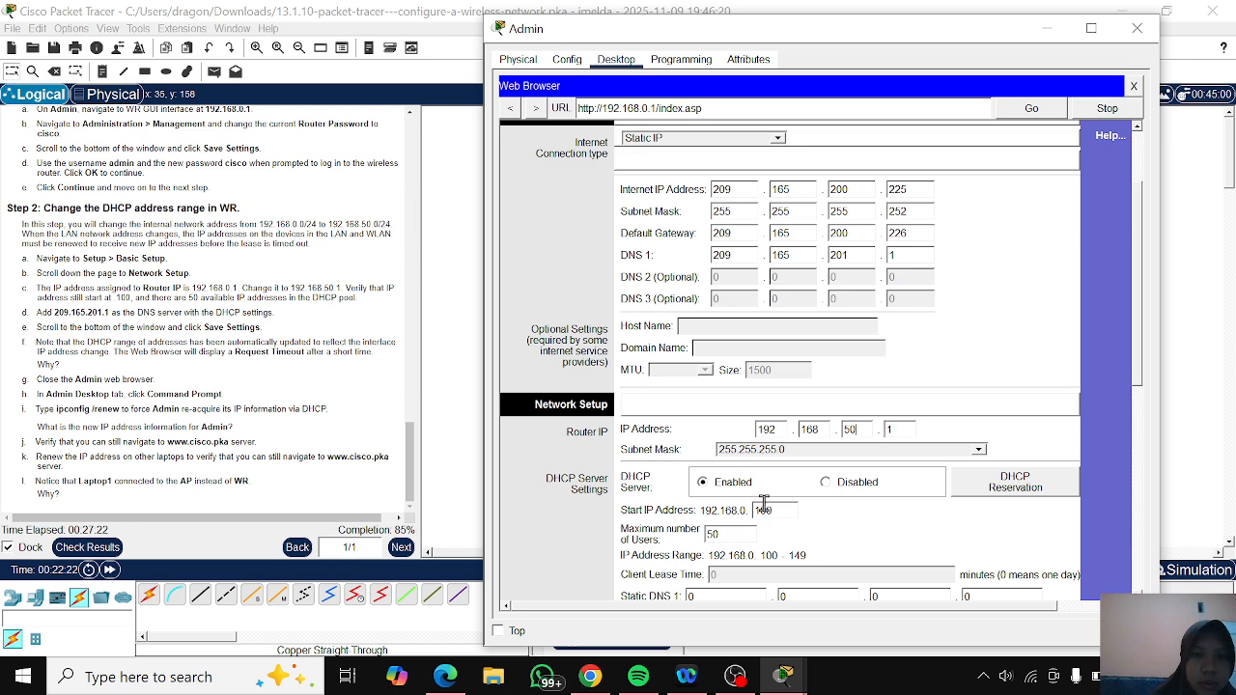
- Set Static DNS 1 in WR's DHCP Server Settings to 209.165.201.1
{"action": "scroll", "coordinate": [763, 503], "scroll_direction": "down", "scroll_amount": 1}
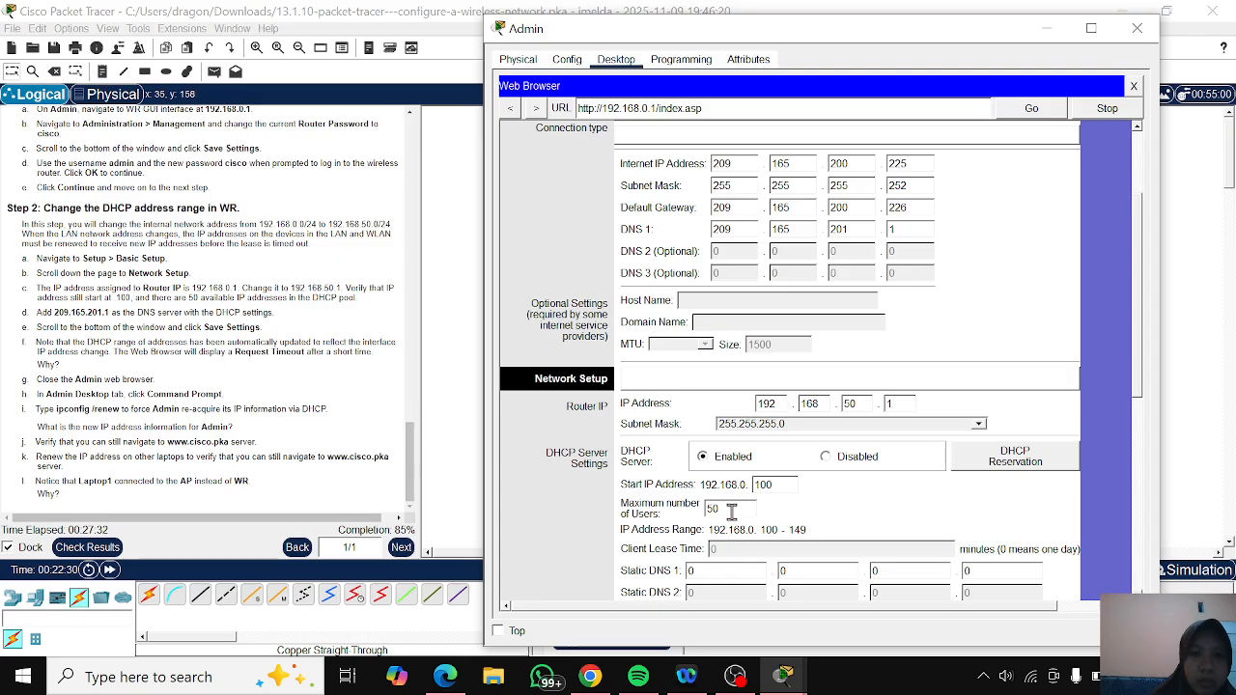
{"action": "scroll", "coordinate": [731, 512], "scroll_direction": "down", "scroll_amount": 2}
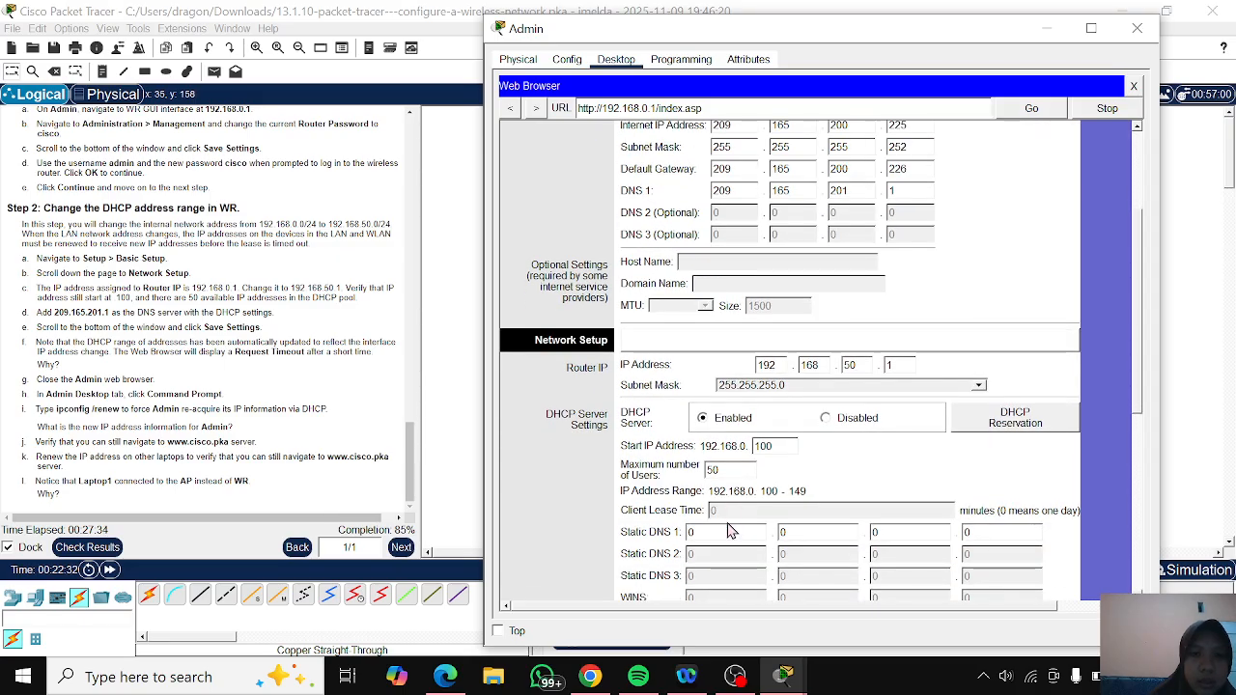
{"action": "left_click_drag", "start_coordinate": [704, 532], "coordinate": [679, 537]}
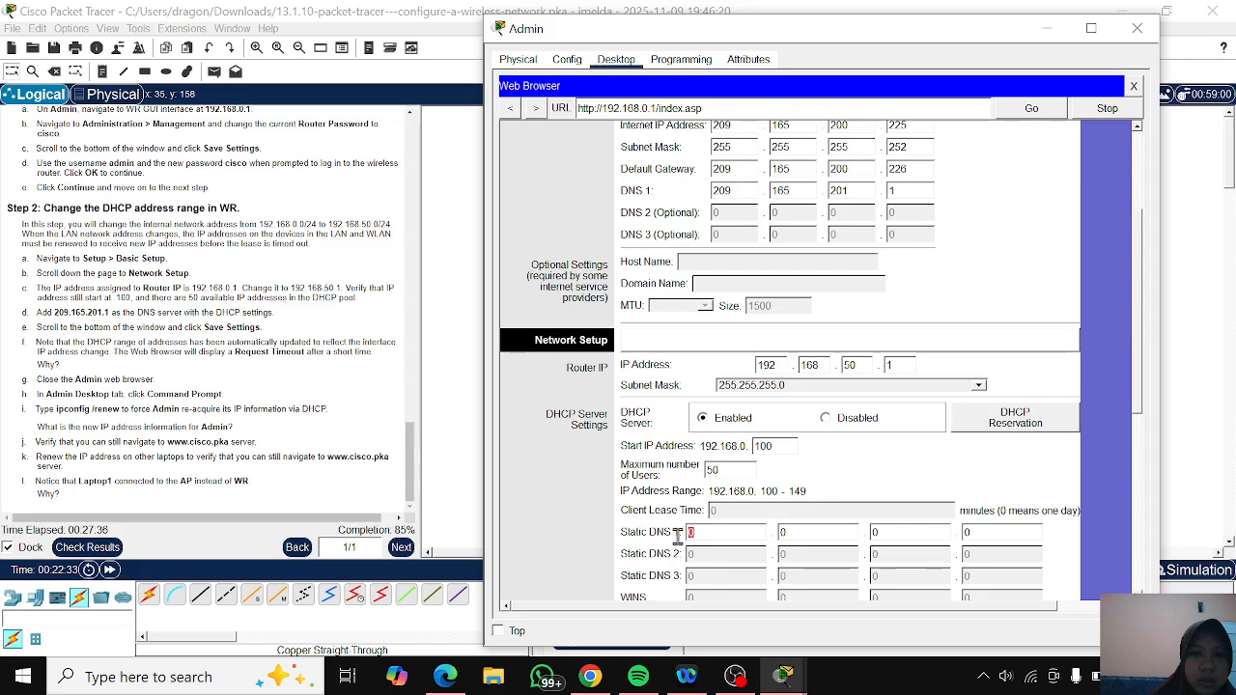
{"action": "type", "text": "209"}
{"action": "left_click", "coordinate": [814, 532]}
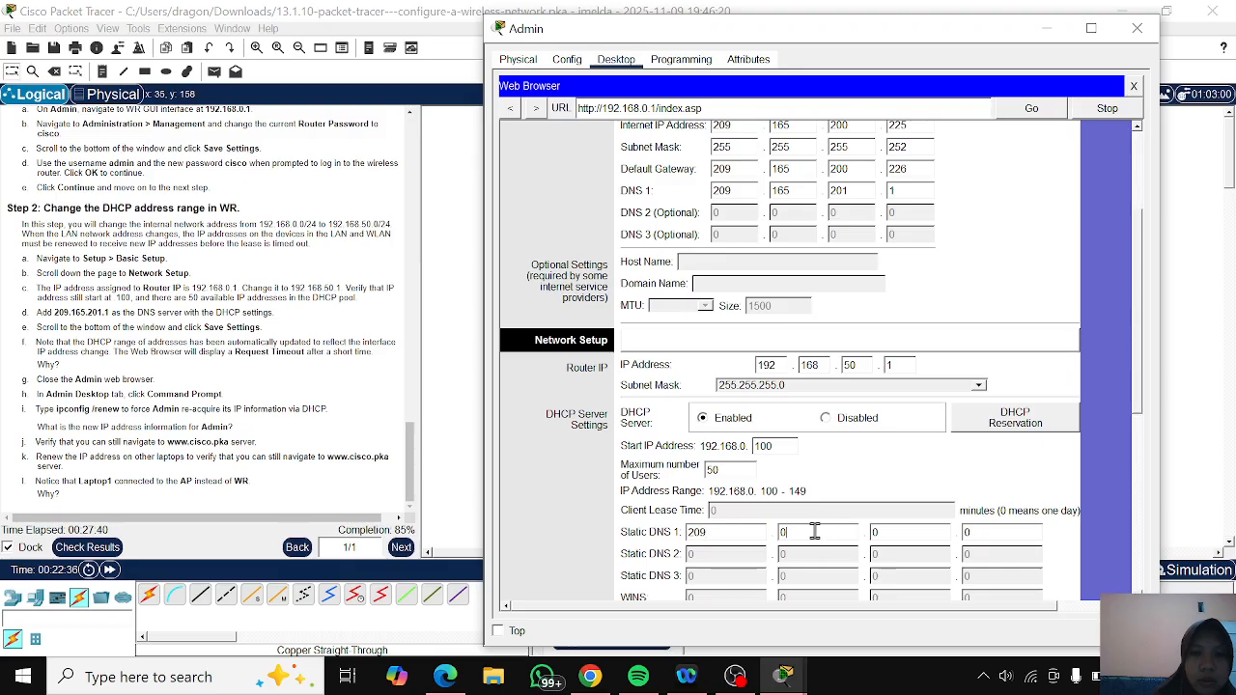
{"action": "key", "text": "BackSpace"}
{"action": "type", "text": "165"}
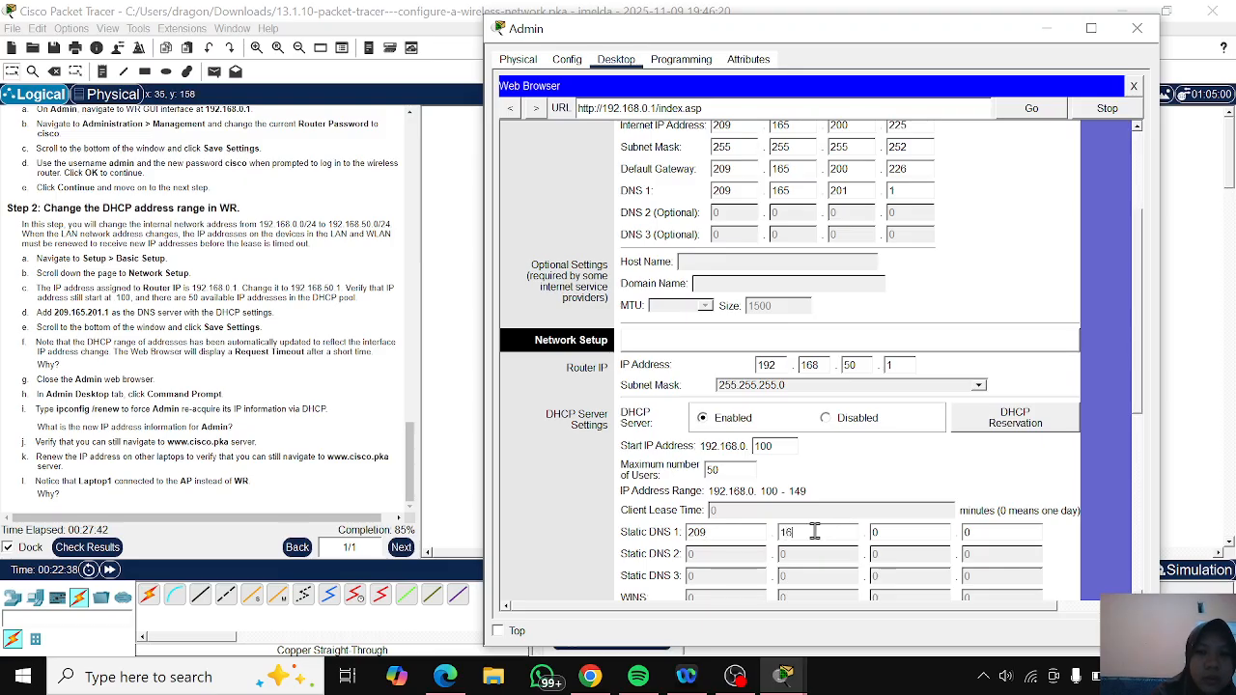
{"action": "left_click", "coordinate": [884, 531]}
{"action": "key", "text": "BackSpace"}
{"action": "type", "text": "20"}
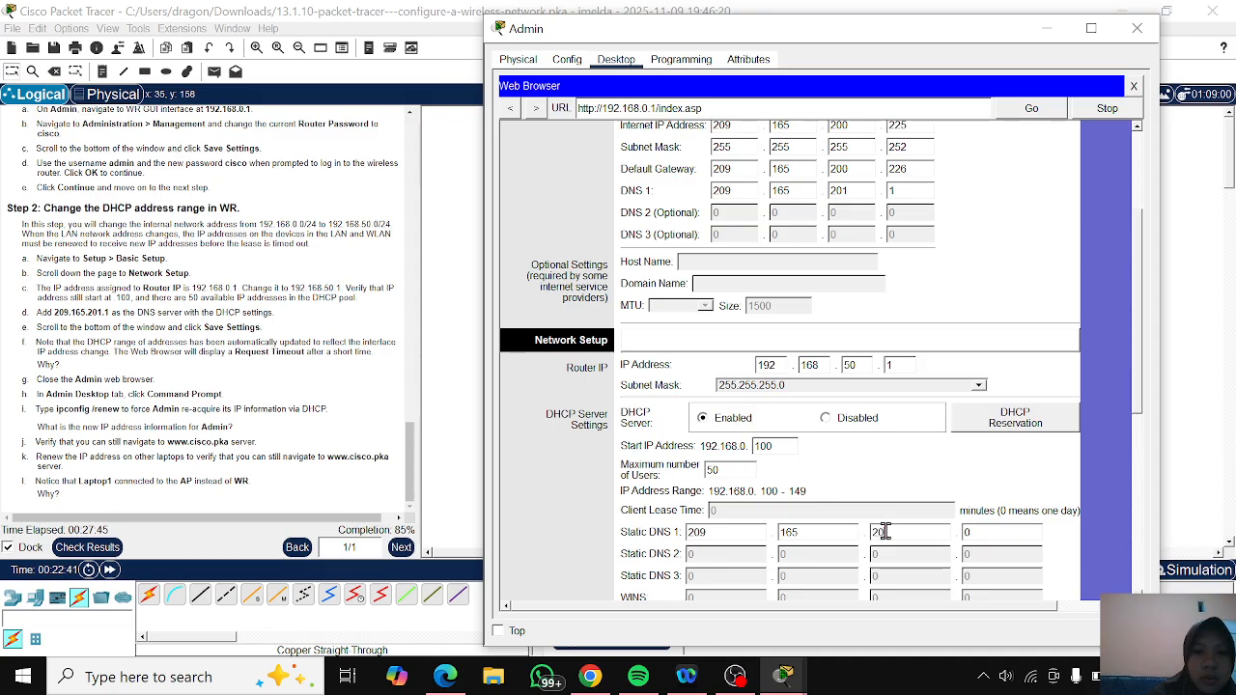
{"action": "type", "text": "1"}
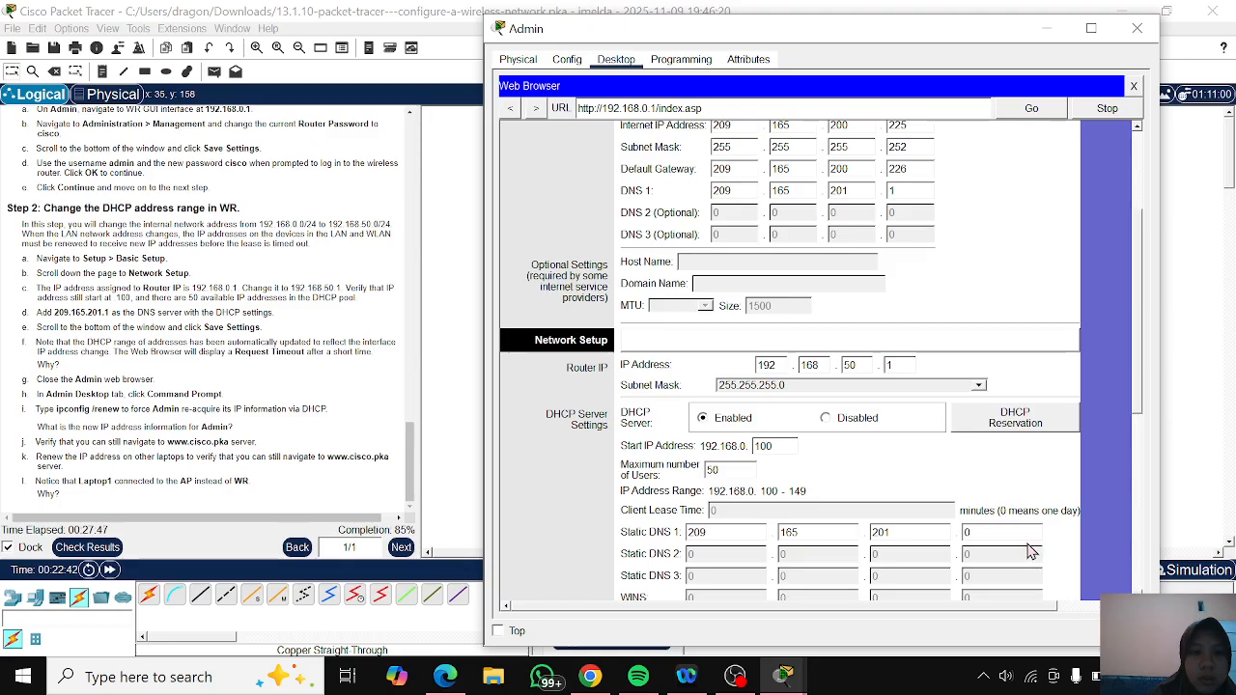
{"action": "left_click", "coordinate": [1014, 538]}
{"action": "type", "text": "1"}
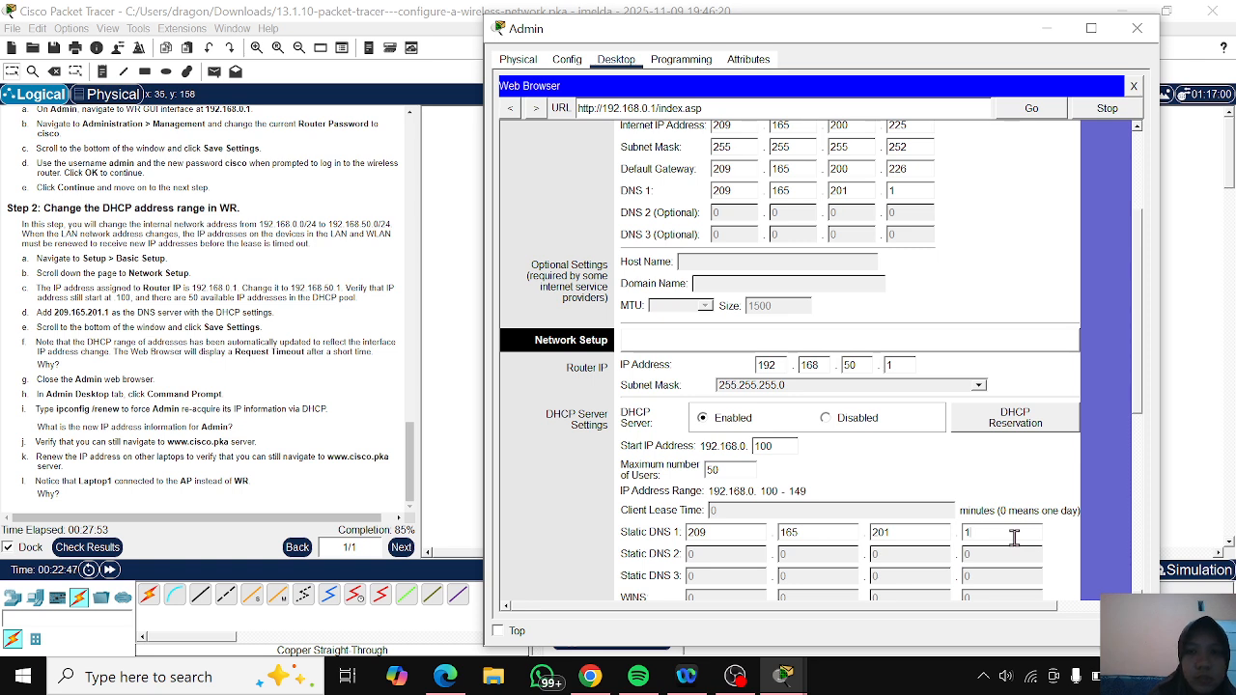
- Save the changed Basic Setup settings of the WR router
{"action": "scroll", "coordinate": [1014, 538], "scroll_direction": "down", "scroll_amount": 3}
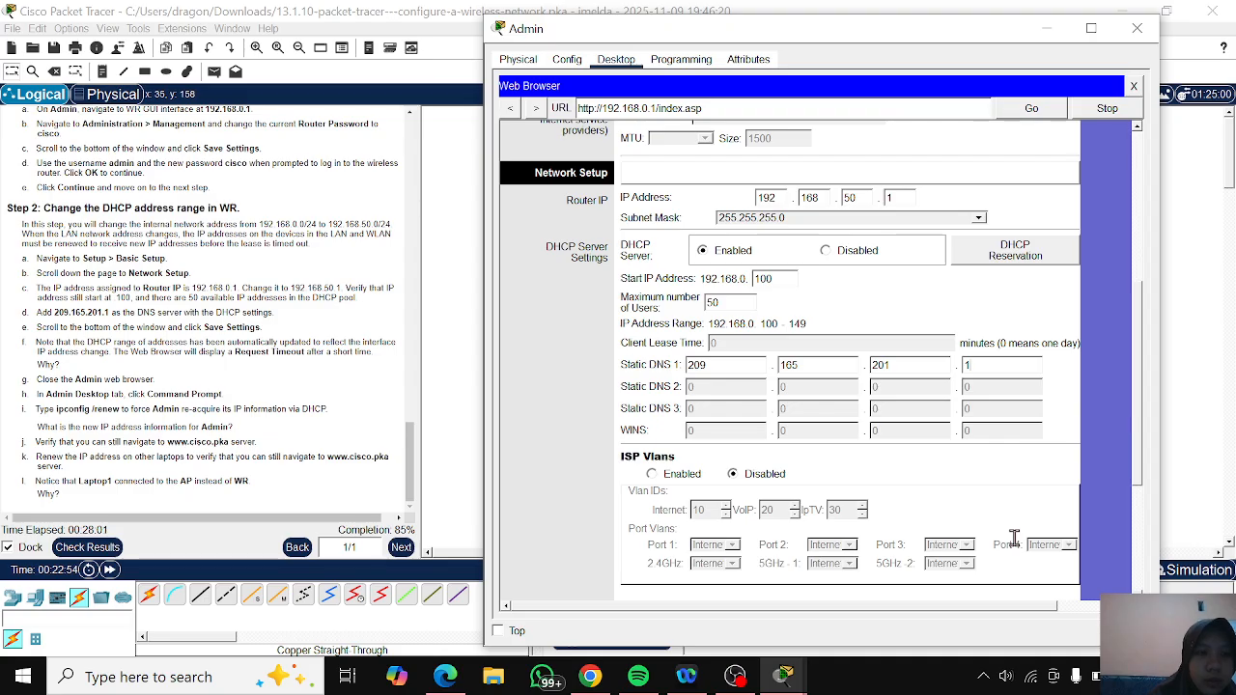
{"action": "scroll", "coordinate": [1014, 538], "scroll_direction": "down", "scroll_amount": 5}
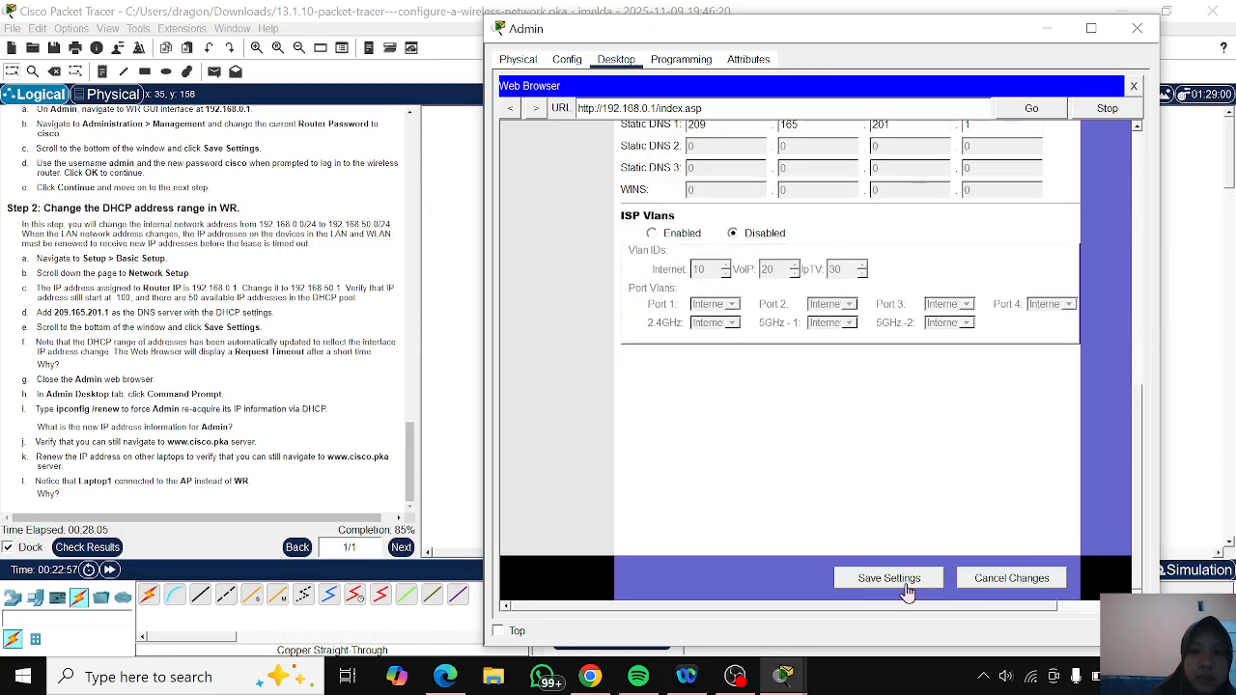
{"action": "left_click", "coordinate": [888, 578]}
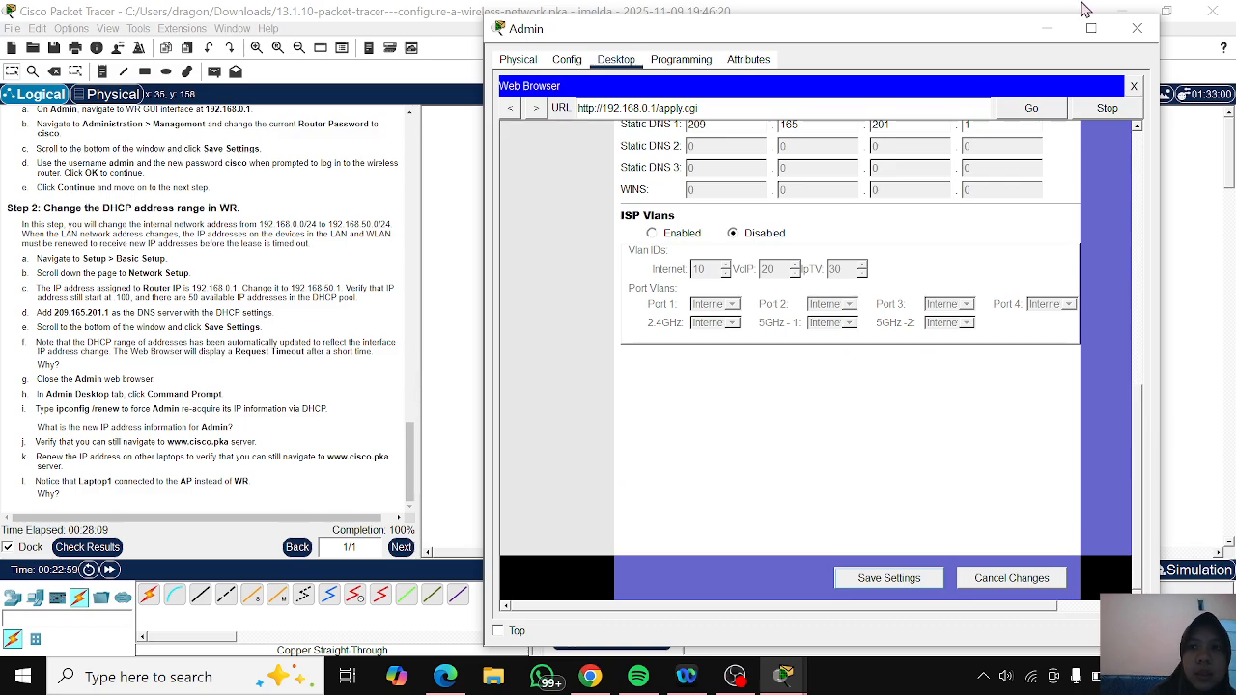
- Minimize the Admin window and close the Laptop3 window that is still open
{"action": "left_click", "coordinate": [1047, 28]}
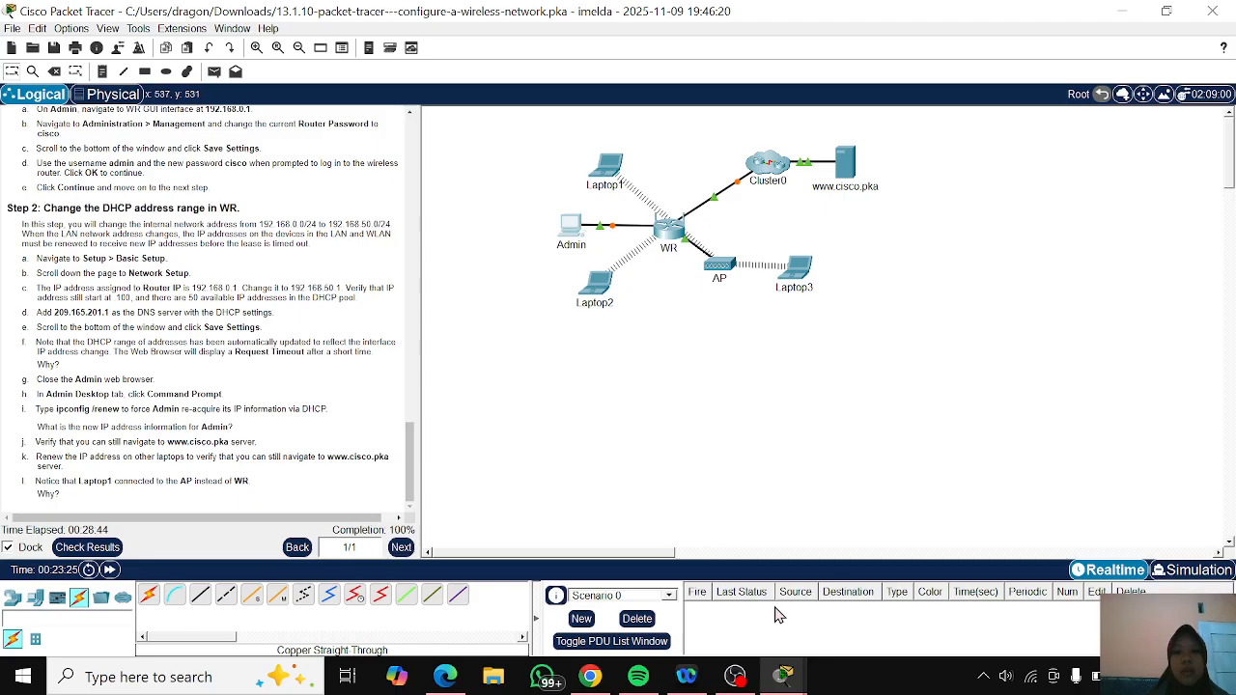
{"action": "mouse_move", "coordinate": [784, 676]}
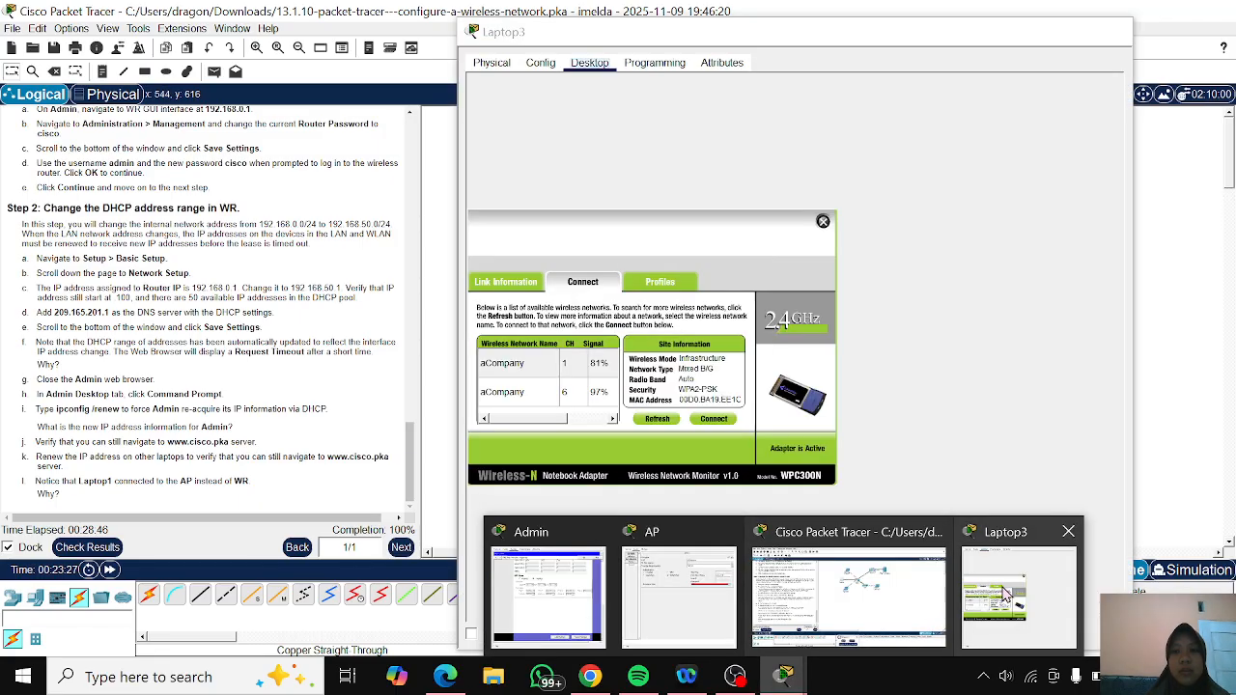
{"action": "left_click", "coordinate": [1014, 594]}
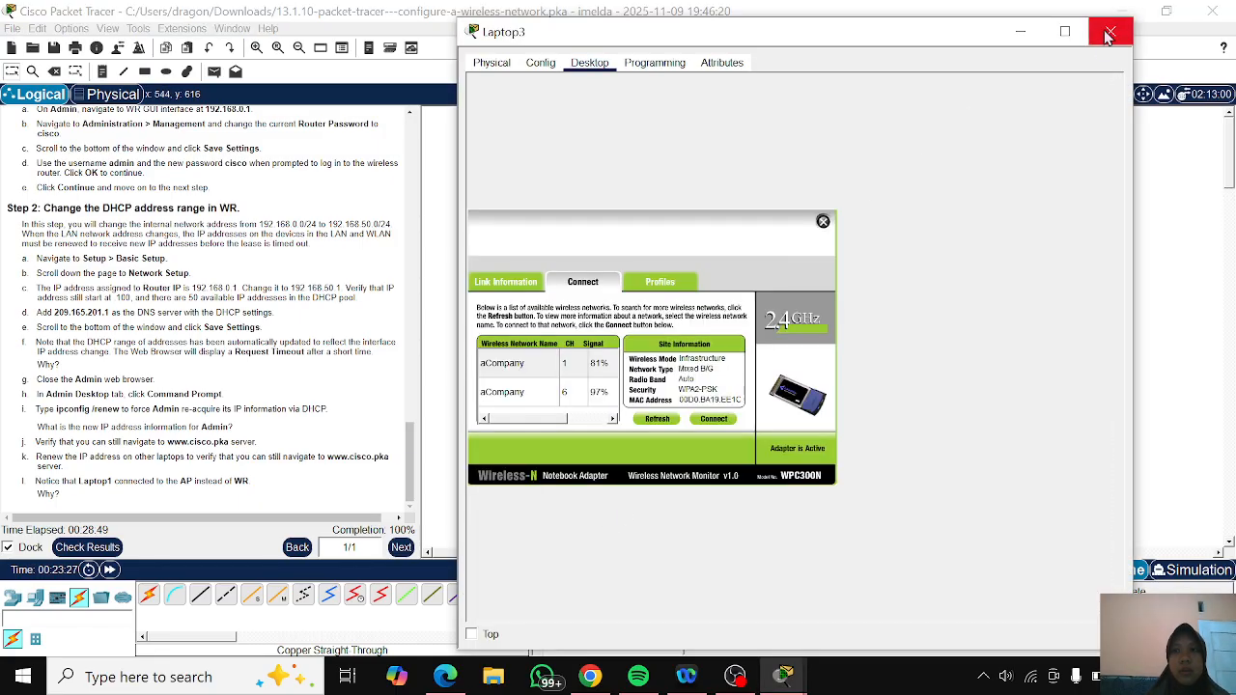
{"action": "left_click", "coordinate": [1110, 31]}
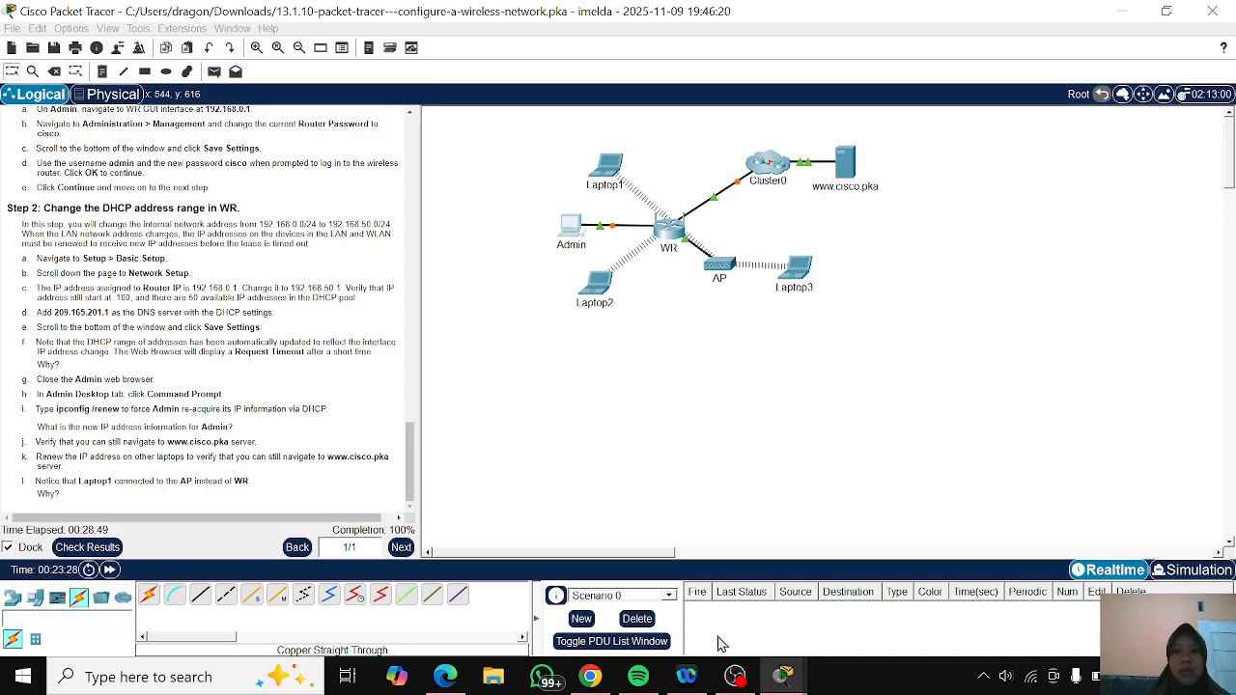
- Return to the Admin PC, close its web browser and open its Command Prompt
{"action": "mouse_move", "coordinate": [785, 676]}
{"action": "left_click", "coordinate": [643, 621]}
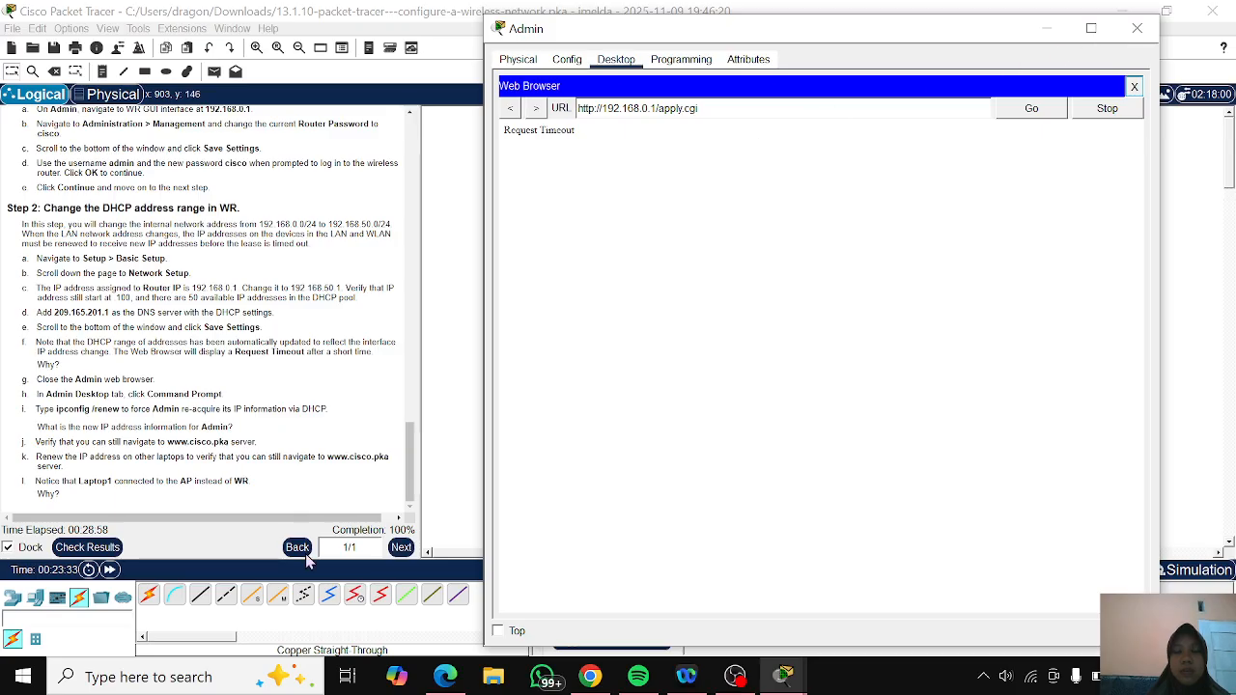
{"action": "left_click", "coordinate": [1134, 86]}
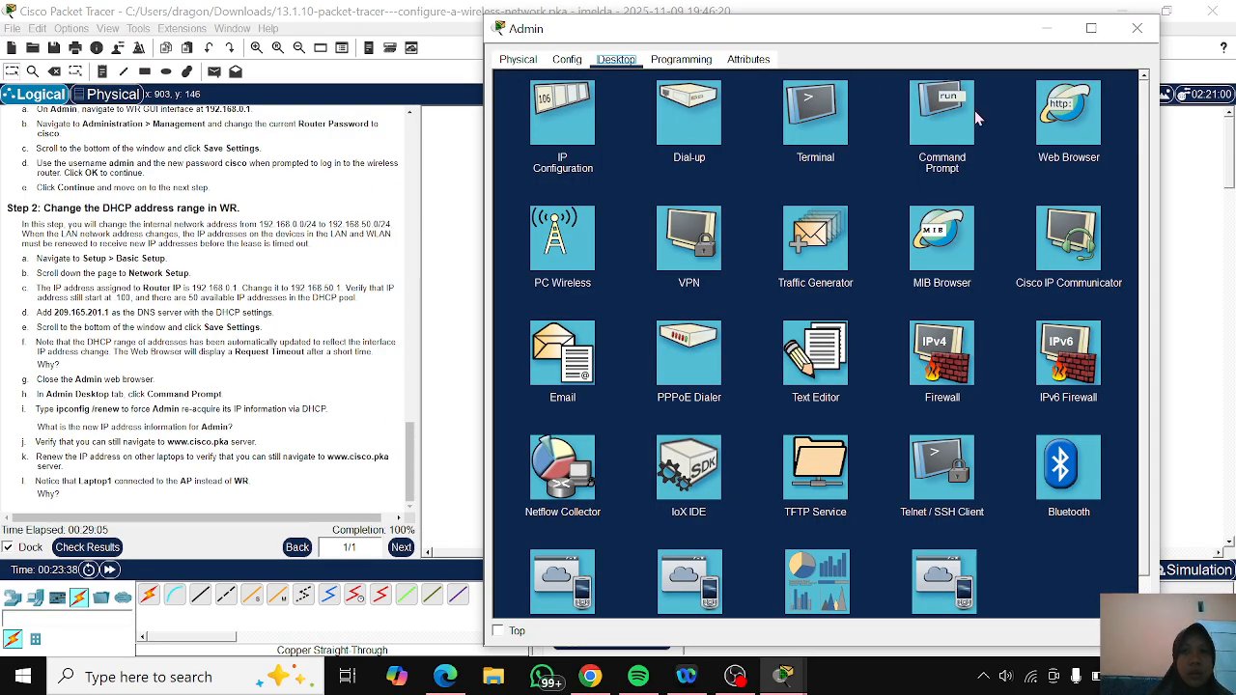
{"action": "left_click", "coordinate": [944, 106]}
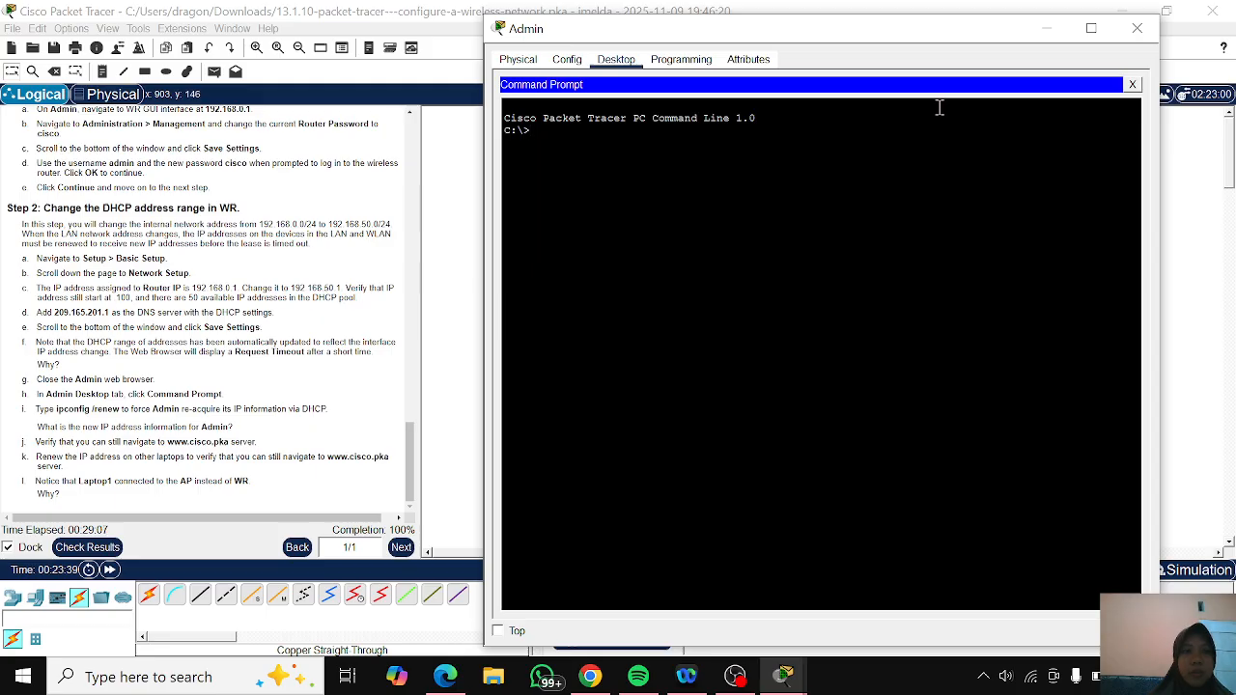
- Try to renew Admin's DHCP address by running ipconfig/renew in the Command Prompt
{"action": "key", "text": "Return"}
{"action": "key", "text": "Return"}
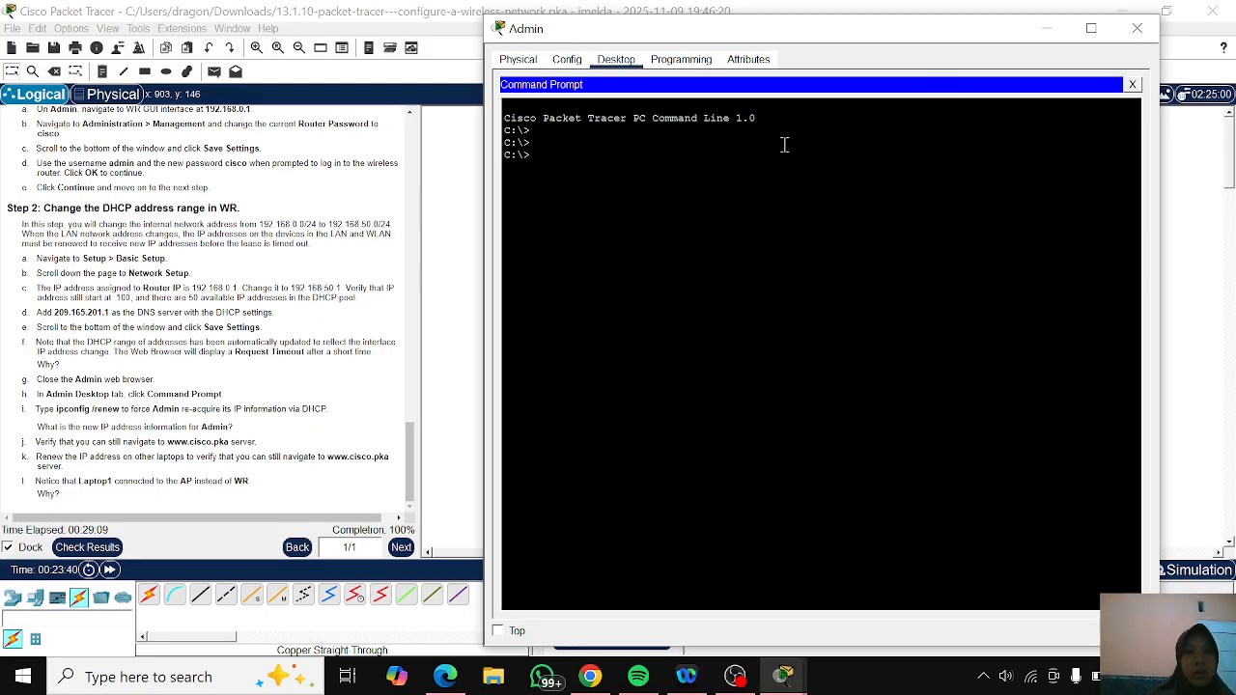
{"action": "type", "text": "ipconfig"}
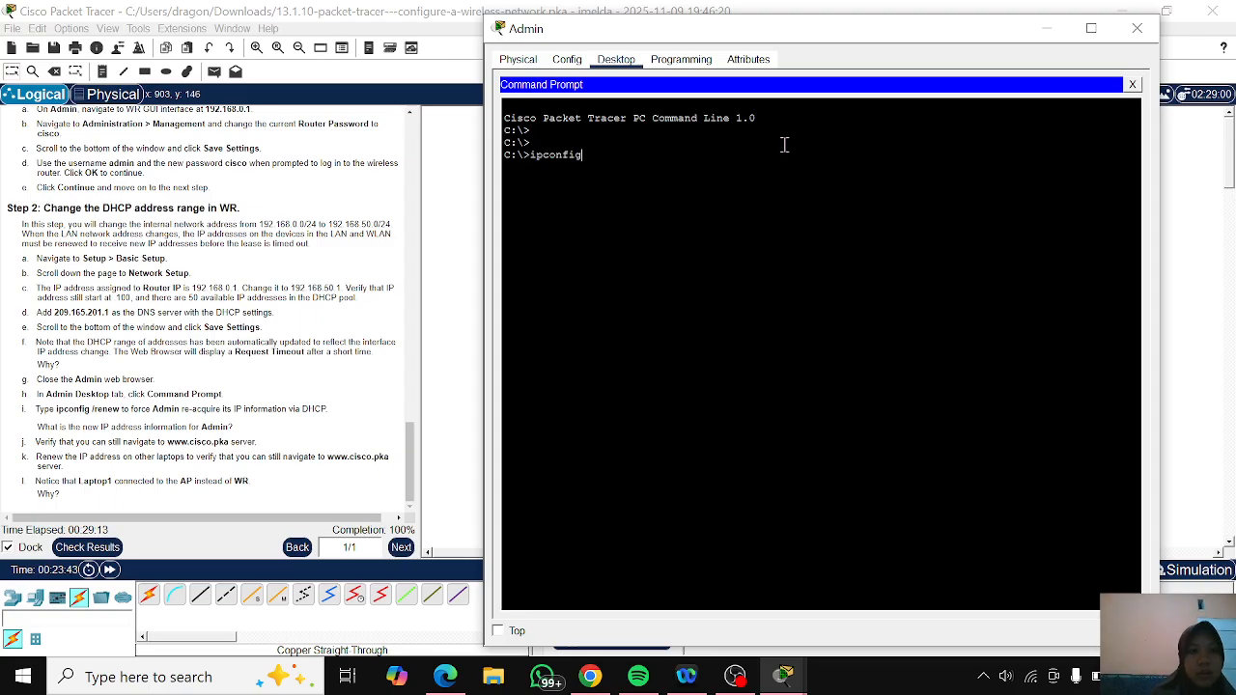
{"action": "type", "text": "/r"}
{"action": "type", "text": "enw"}
{"action": "type", "text": "enew"}
{"action": "key", "text": "Return"}
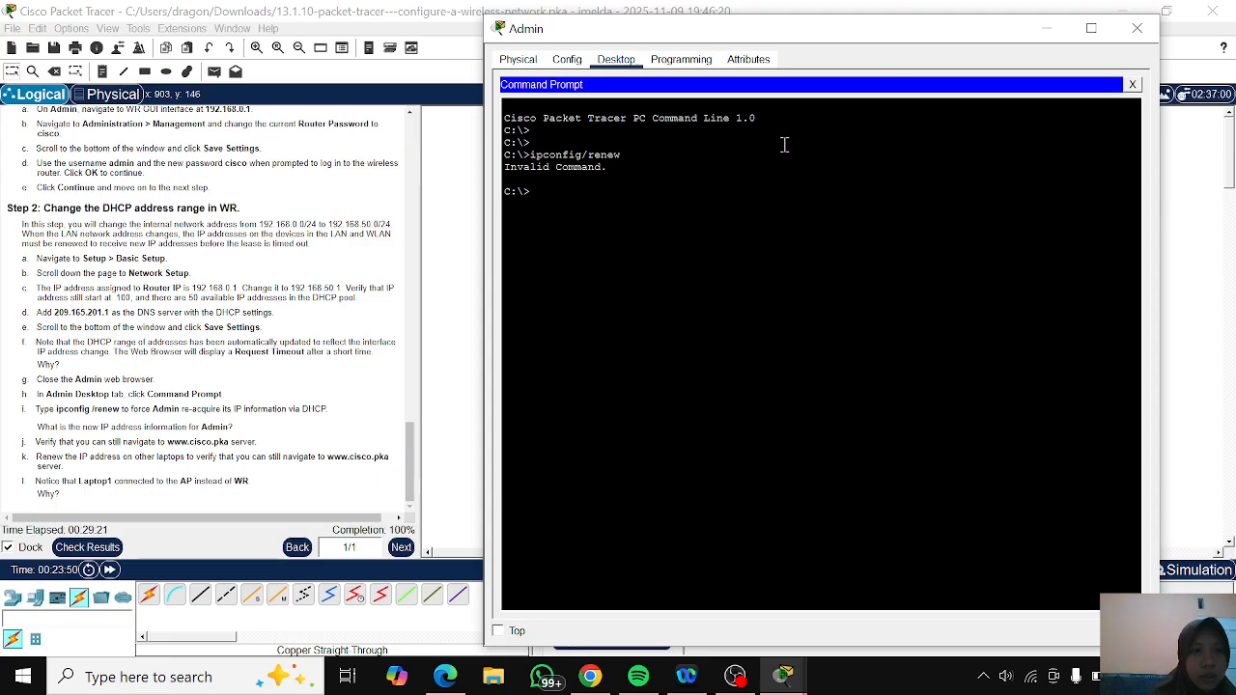
- Display Admin's current IP configuration by running ipconfig
{"action": "key", "text": "Up"}
{"action": "key", "text": "BackSpace"}
{"action": "key", "text": "BackSpace"}
{"action": "key", "text": "BackSpace"}
{"action": "key", "text": "BackSpace"}
{"action": "key", "text": "Return"}
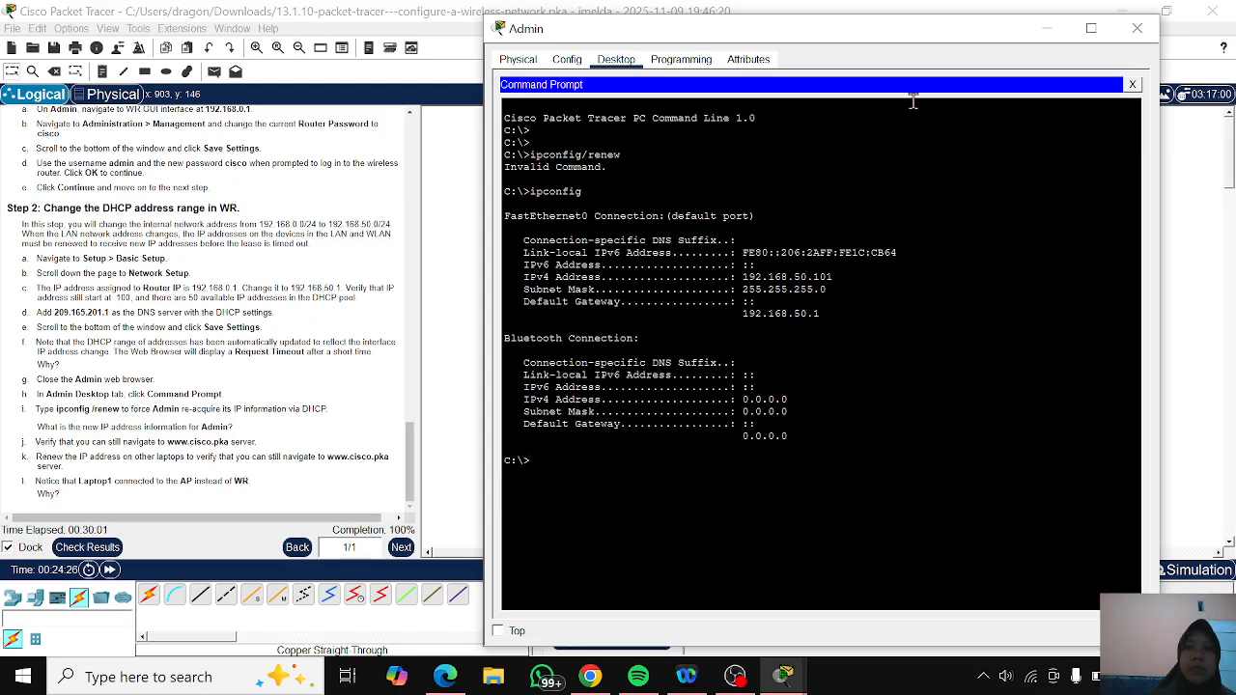
- Minimize the Admin window and move Laptop1 in the topology well below Laptop2, so that it connects to the AP
{"action": "left_click", "coordinate": [1047, 28]}
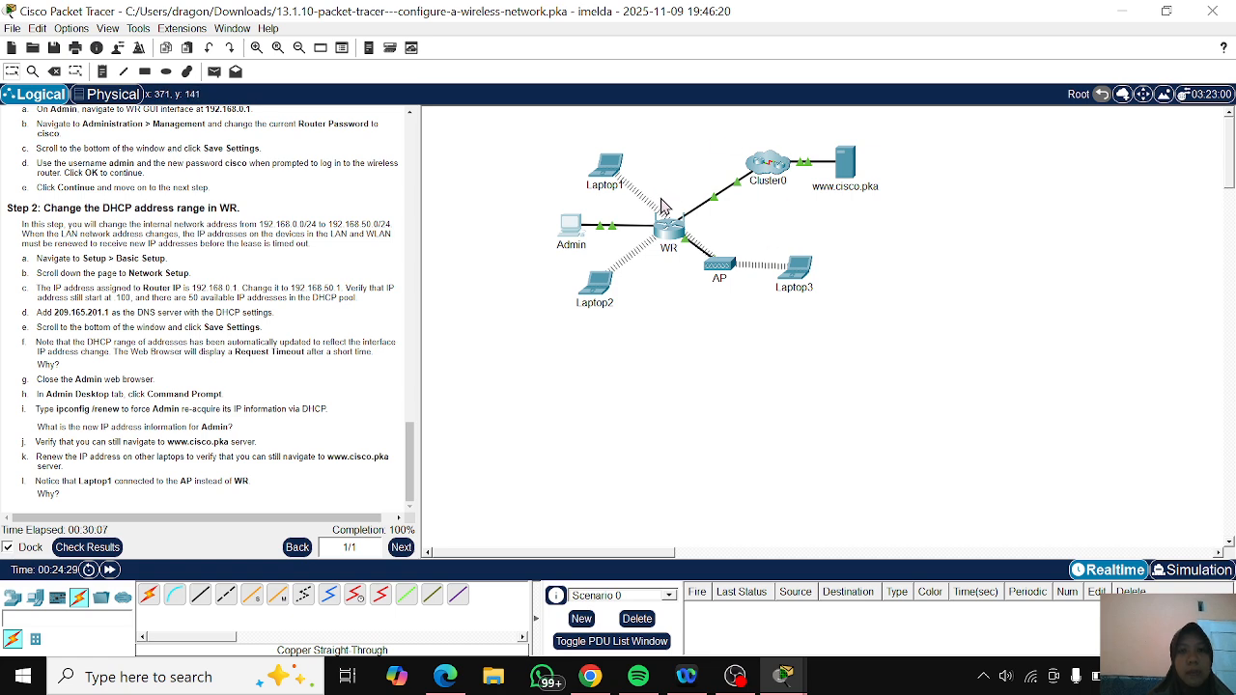
{"action": "mouse_move", "coordinate": [681, 224]}
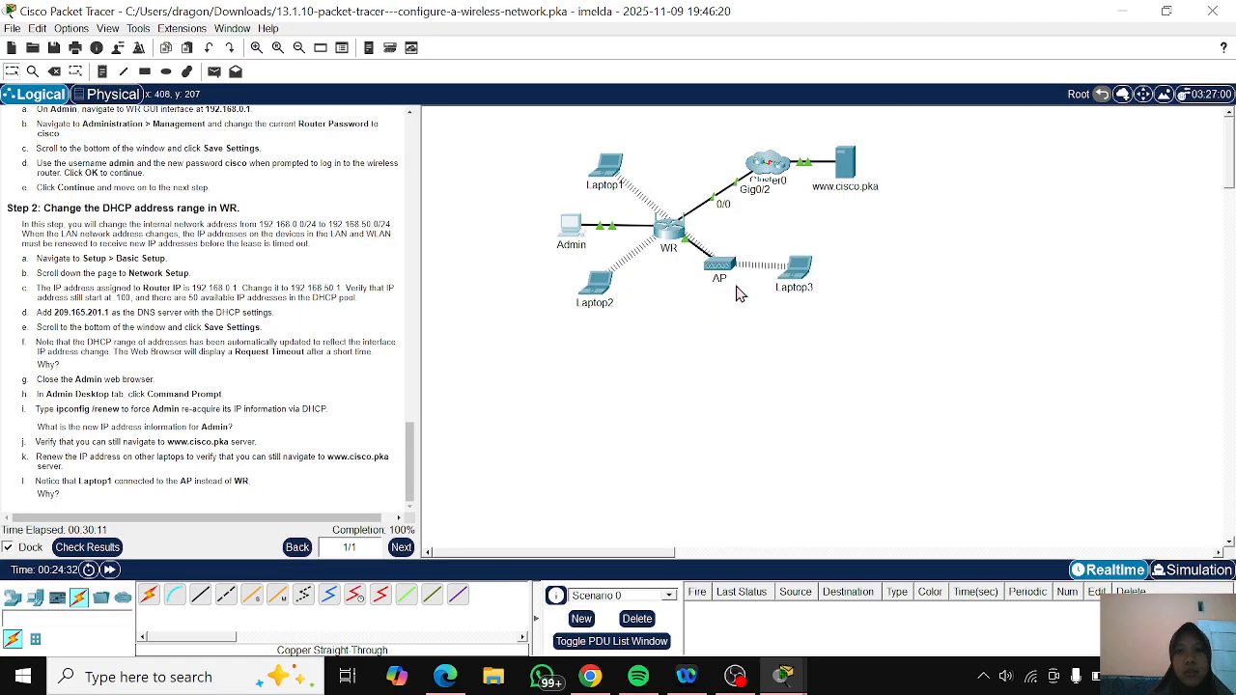
{"action": "left_click_drag", "start_coordinate": [609, 190], "coordinate": [607, 419]}
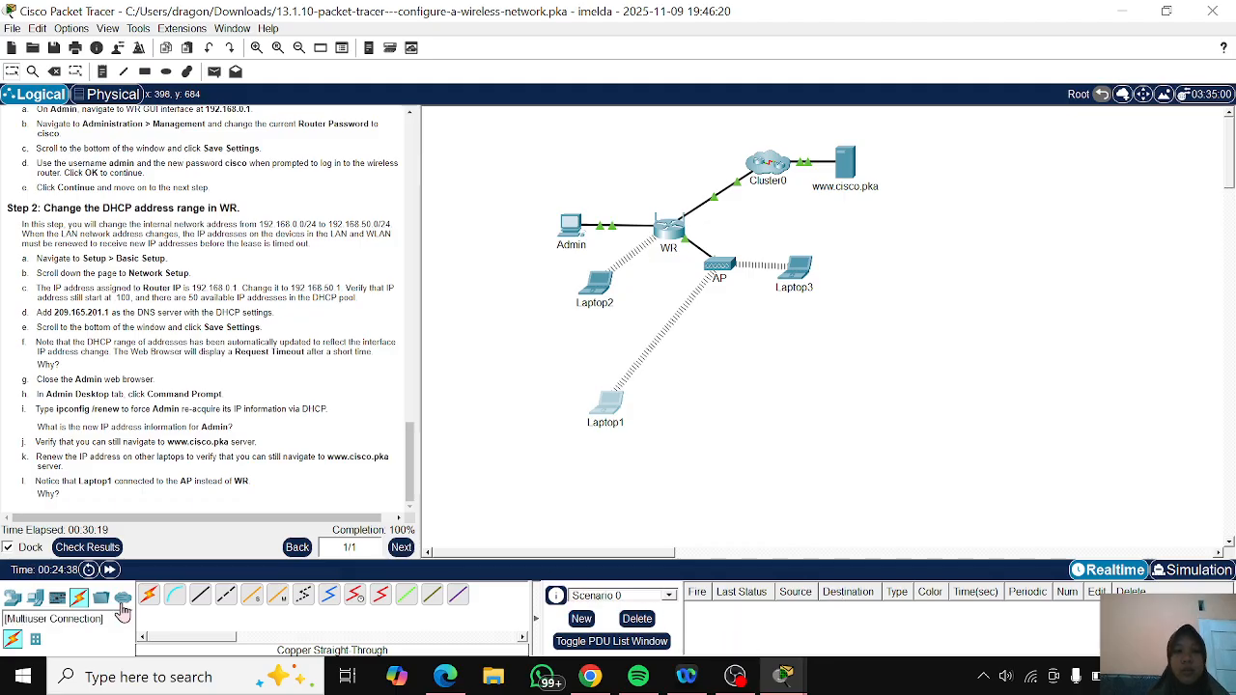
- Check the activity results and review the status of the individual assessment items
{"action": "left_click", "coordinate": [109, 554]}
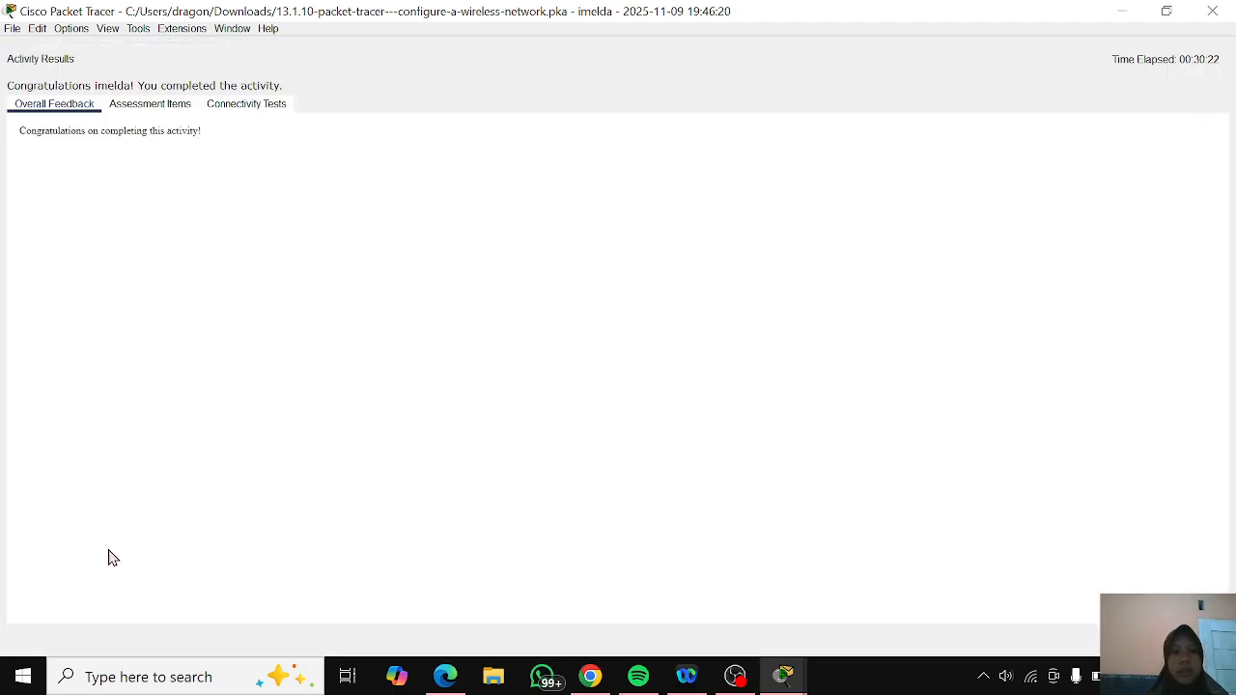
{"action": "left_click", "coordinate": [121, 106]}
{"action": "scroll", "coordinate": [578, 390], "scroll_direction": "down", "scroll_amount": 1}
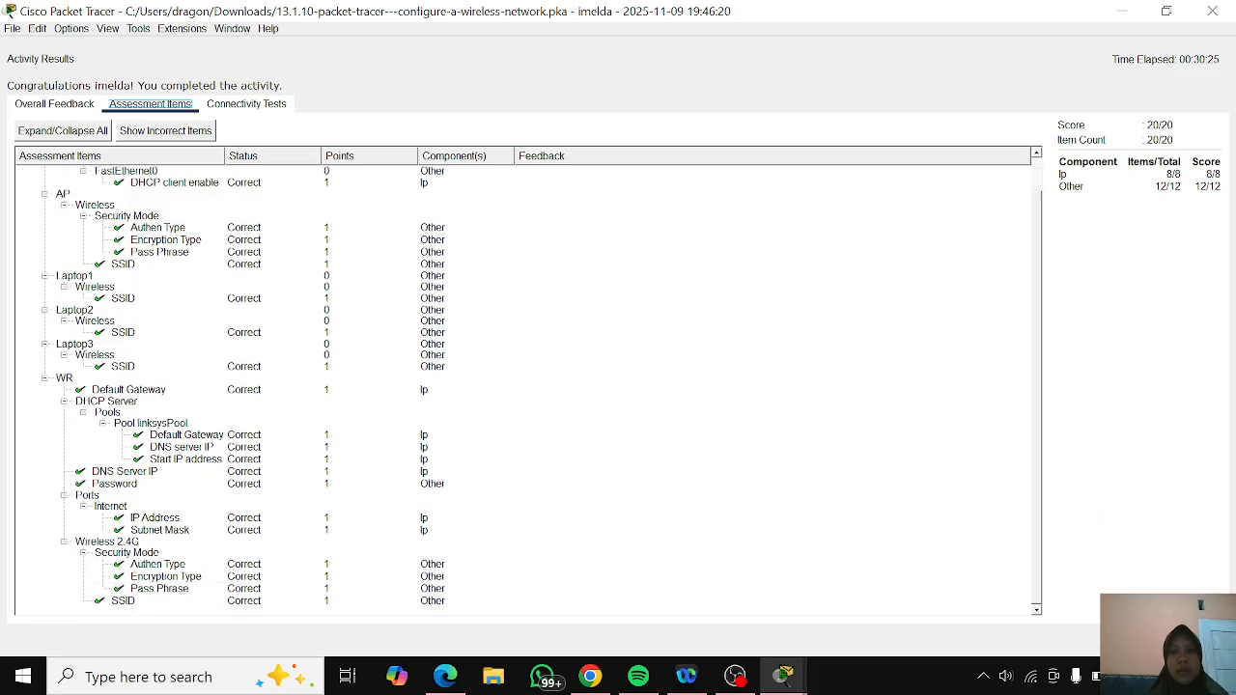
{"action": "left_click", "coordinate": [738, 678]}
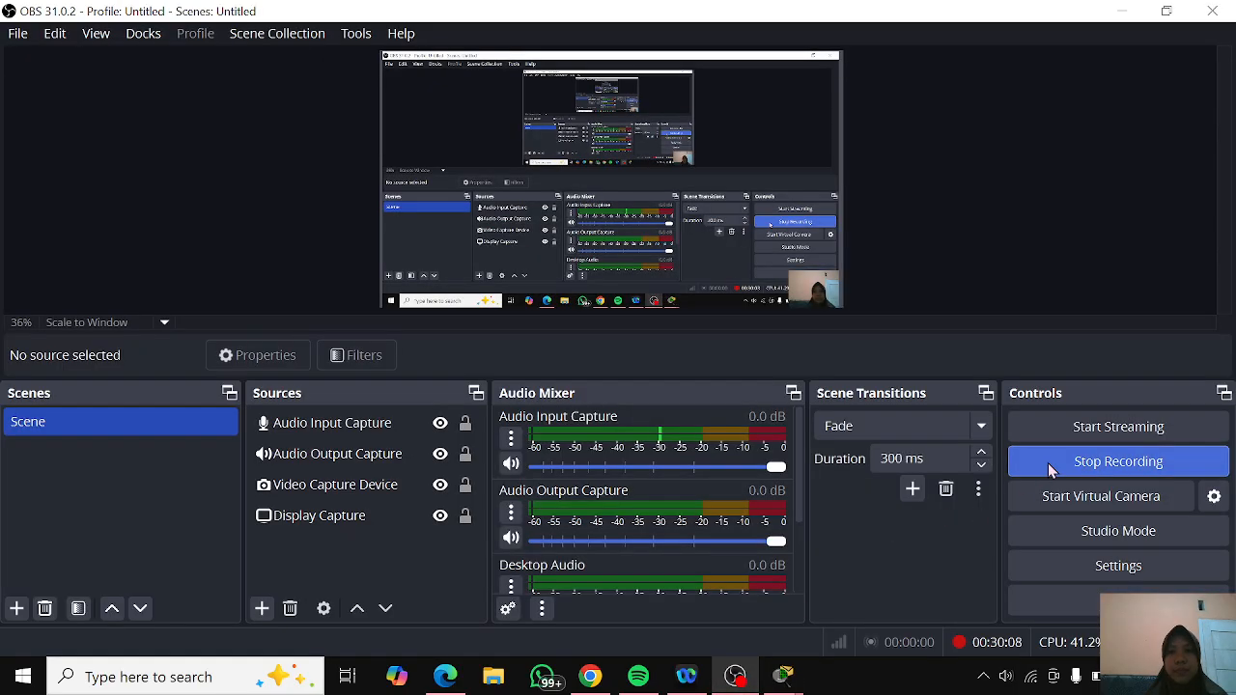